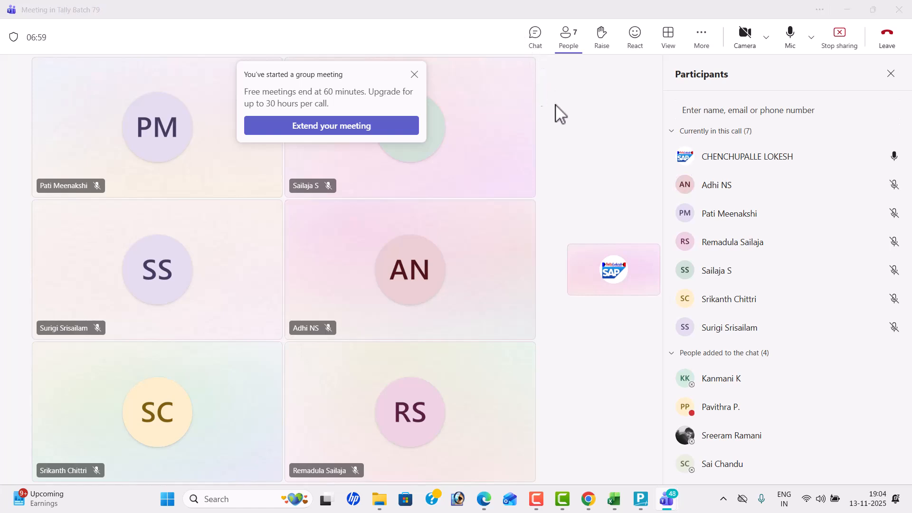
- Dismiss the meeting upgrade notice and switch to Sheet1 of the TALLY TEST workbook in Excel
{"action": "left_click", "coordinate": [414, 75]}
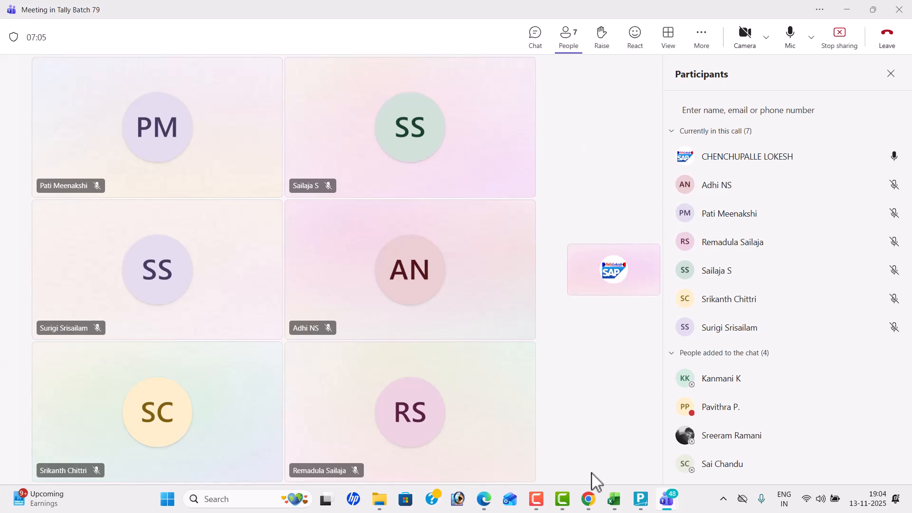
{"action": "left_click", "coordinate": [255, 499]}
{"action": "type", "text": "EXC"}
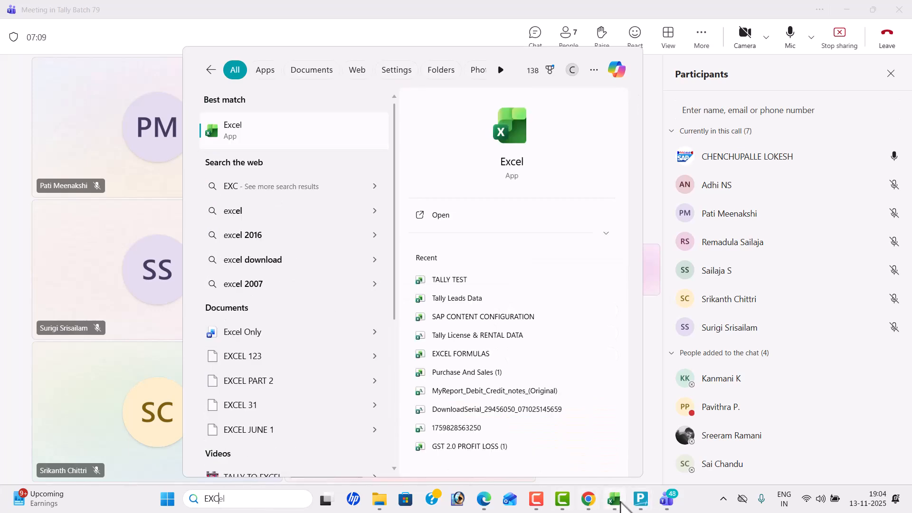
{"action": "left_click", "coordinate": [613, 504]}
{"action": "left_click", "coordinate": [427, 337]}
{"action": "scroll", "coordinate": [448, 336], "scroll_direction": "up", "scroll_amount": 1}
{"action": "scroll", "coordinate": [448, 336], "scroll_direction": "up", "scroll_amount": 1}
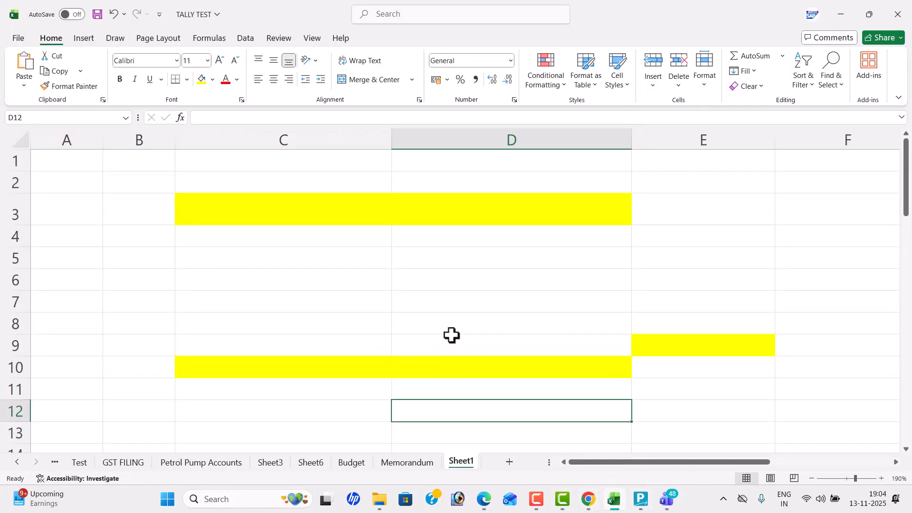
- Enter the title MANUFACTURING in the yellow merged cell C3
{"action": "left_click", "coordinate": [440, 204]}
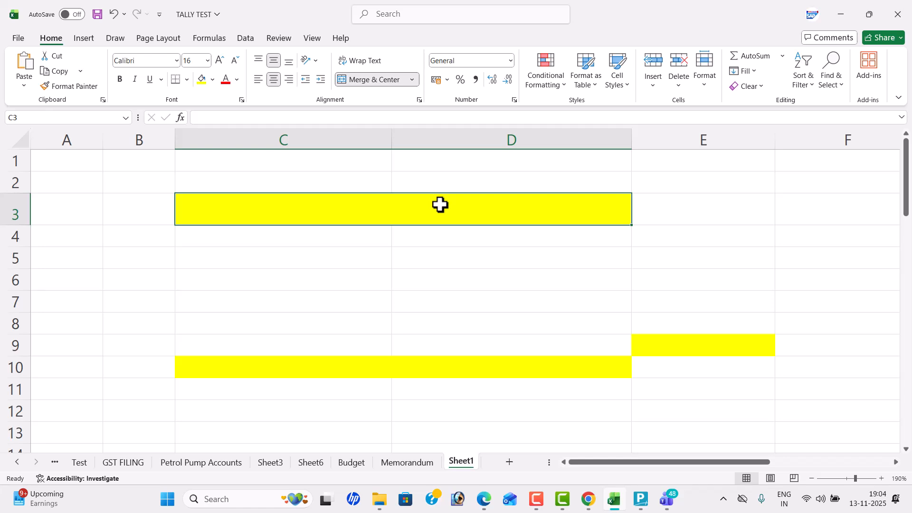
{"action": "type", "text": "MANUFA"}
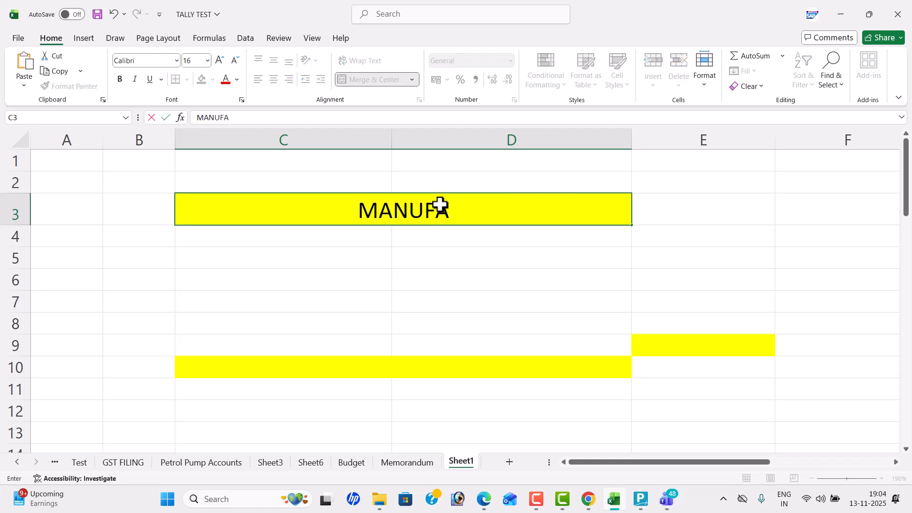
{"action": "type", "text": "CTURING"}
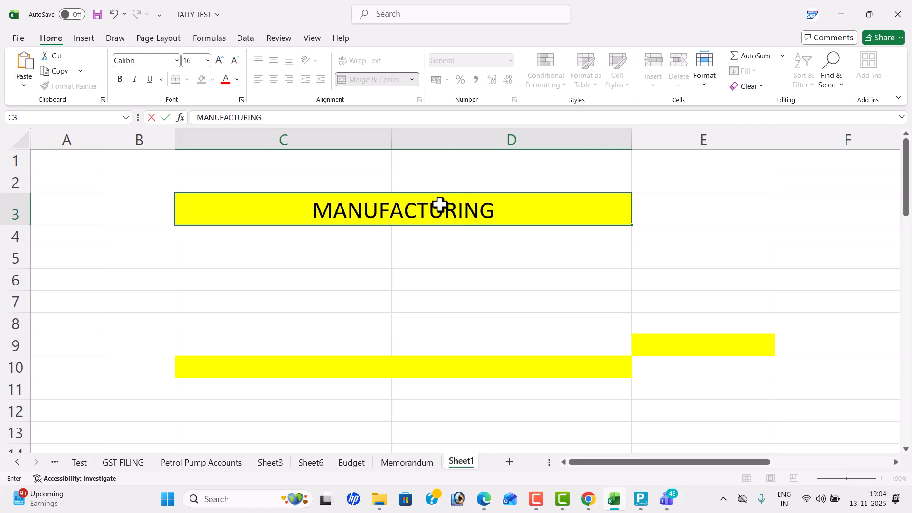
{"action": "key", "text": "Left"}
{"action": "key", "text": "Left"}
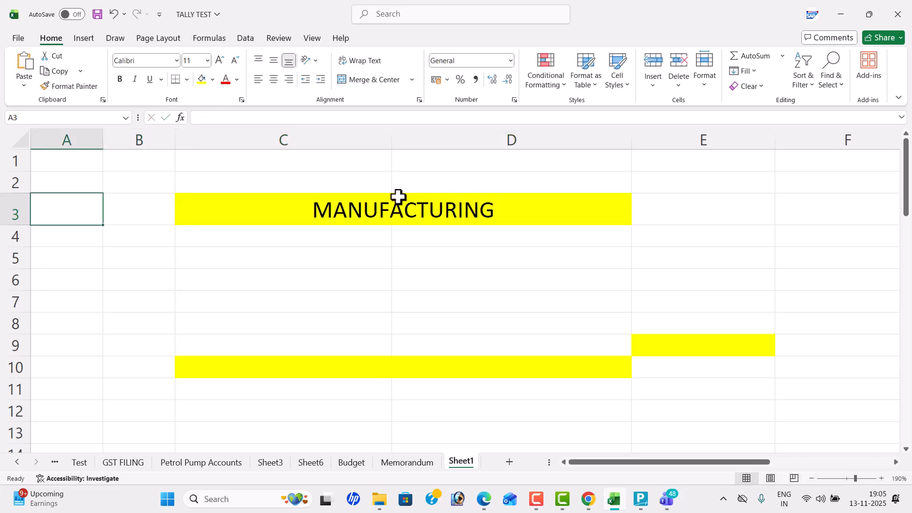
- Prefix the title in C3 so that it reads "MANUAL - MANUFACTURING"
{"action": "double_click", "coordinate": [317, 209]}
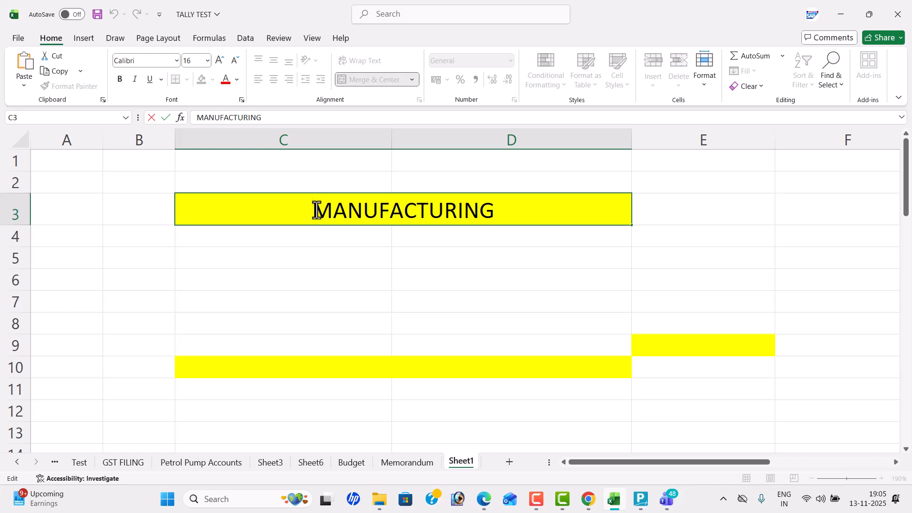
{"action": "type", "text": "MA"}
{"action": "type", "text": "NUAL "}
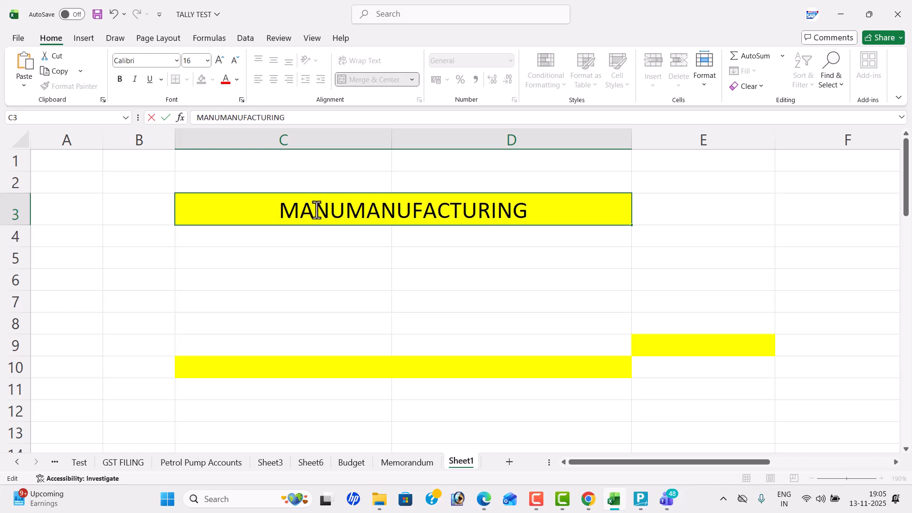
{"action": "type", "text": "-"}
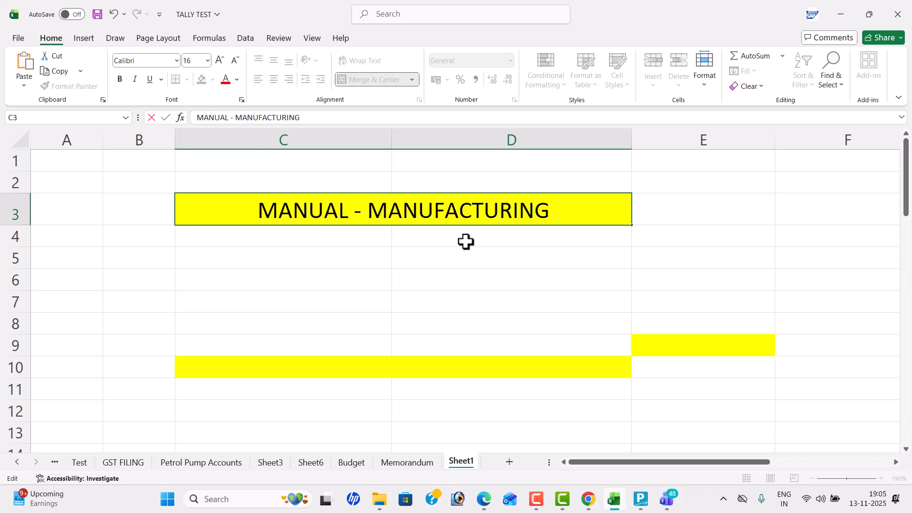
{"action": "left_click", "coordinate": [359, 259]}
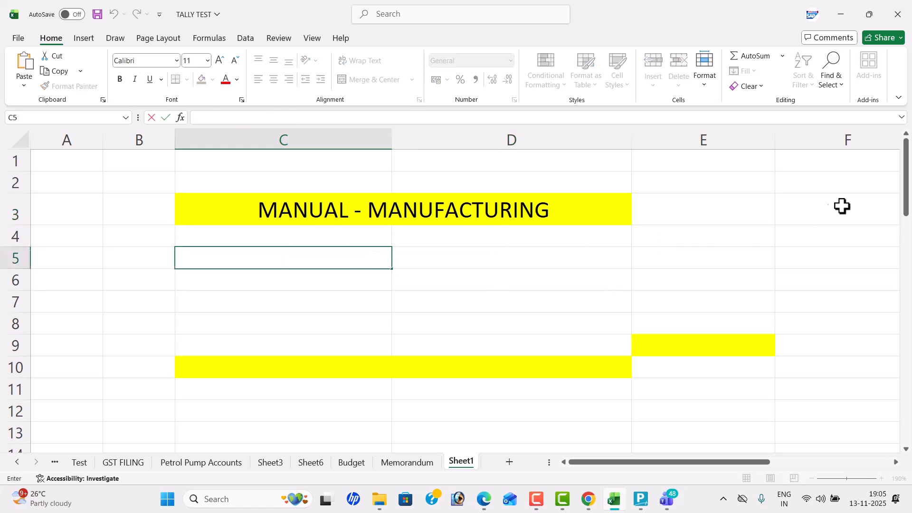
{"action": "left_click", "coordinate": [574, 204]}
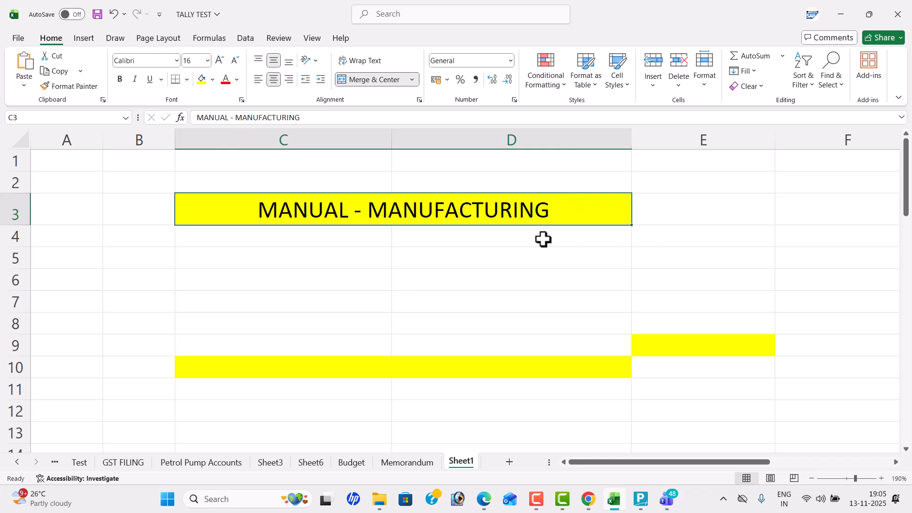
- Enter the headings "New Business" in C5 and "Making a Product" in D5
{"action": "left_click", "coordinate": [258, 257]}
{"action": "type", "text": "New"}
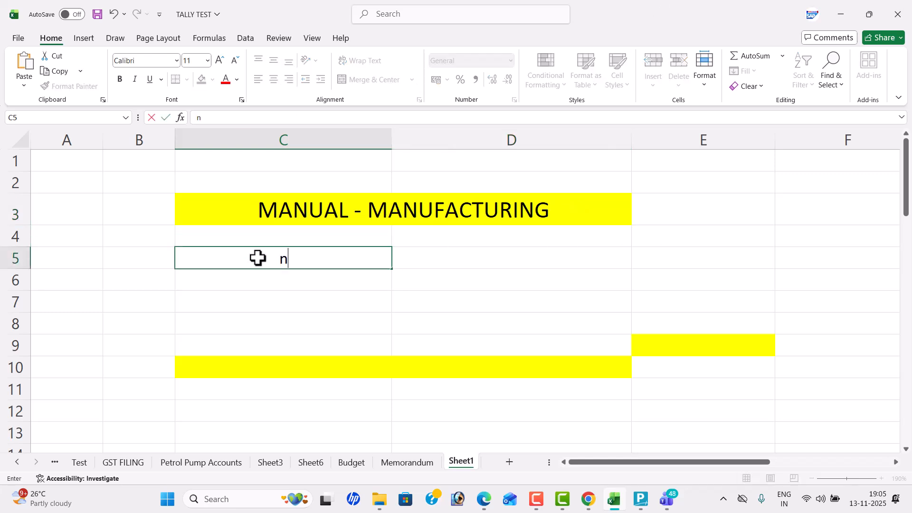
{"action": "type", "text": " b"}
{"action": "key", "text": "BackSpace"}
{"action": "type", "text": "Business"}
{"action": "key", "text": "Tab"}
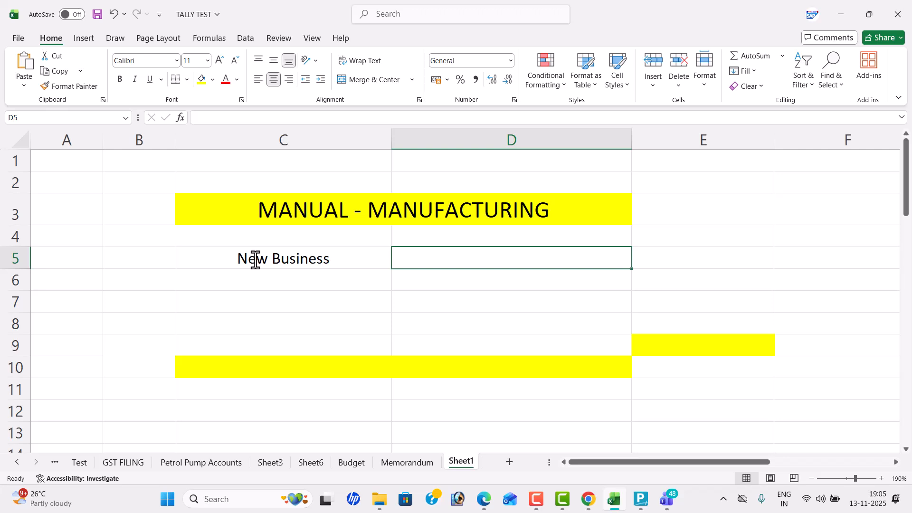
{"action": "type", "text": "M"}
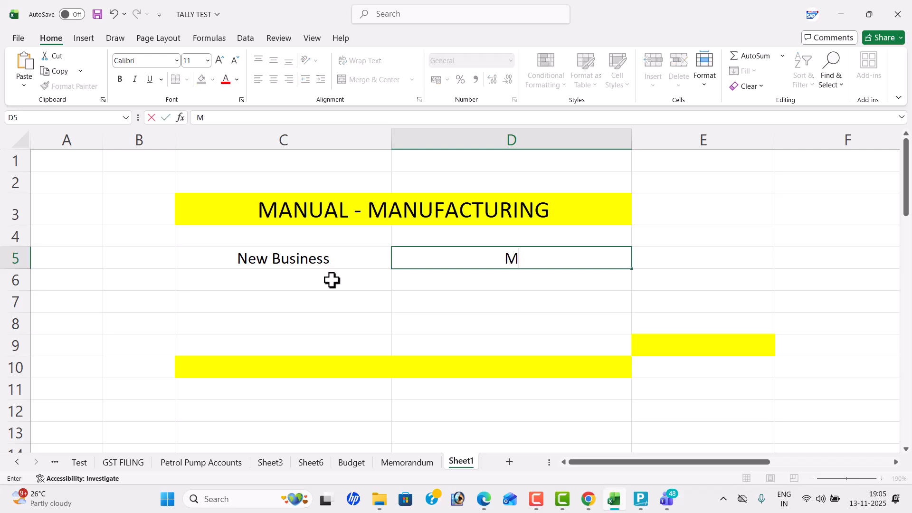
{"action": "type", "text": "aking a "}
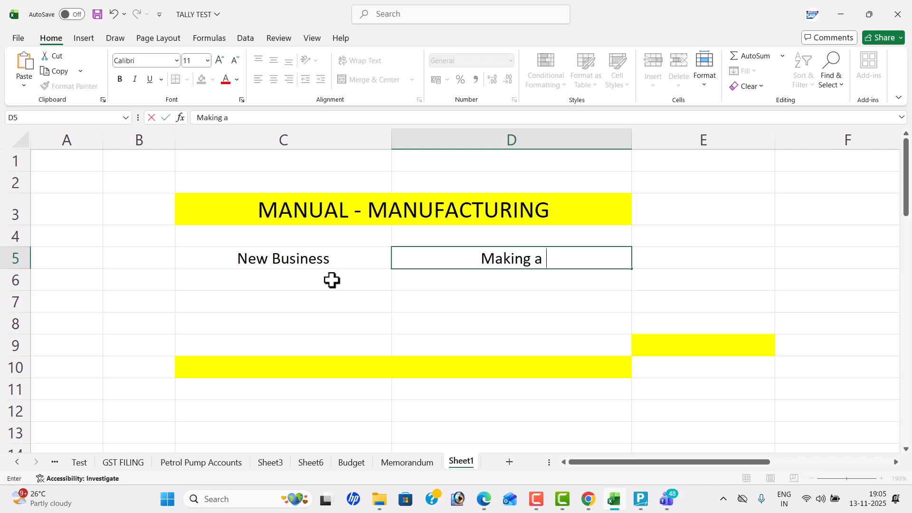
{"action": "type", "text": "Product"}
{"action": "key", "text": "Return"}
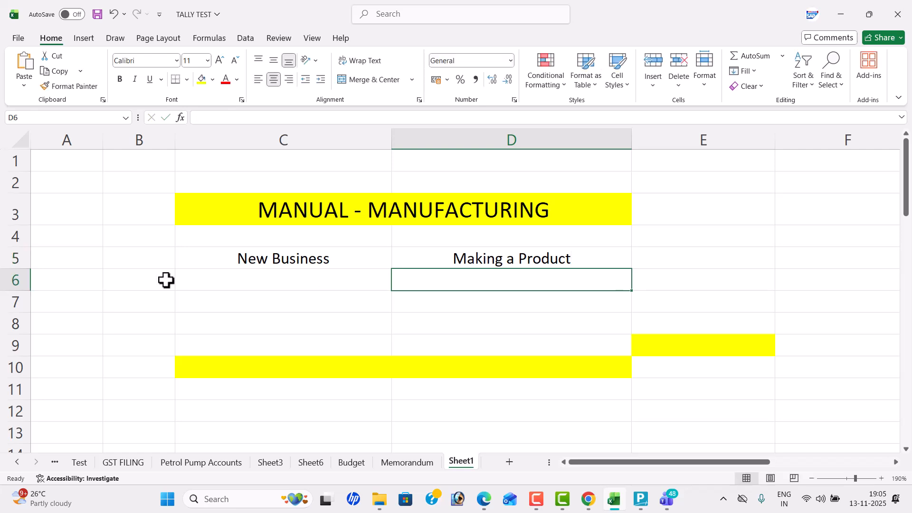
- Start the product list under New Business with Mobiles in C7 and Shirt in C8
{"action": "double_click", "coordinate": [194, 300]}
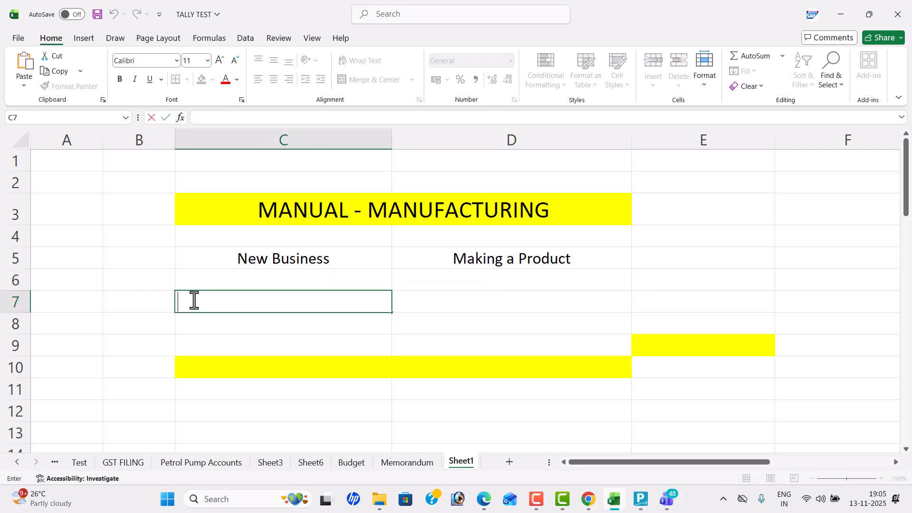
{"action": "type", "text": "Mobiles"}
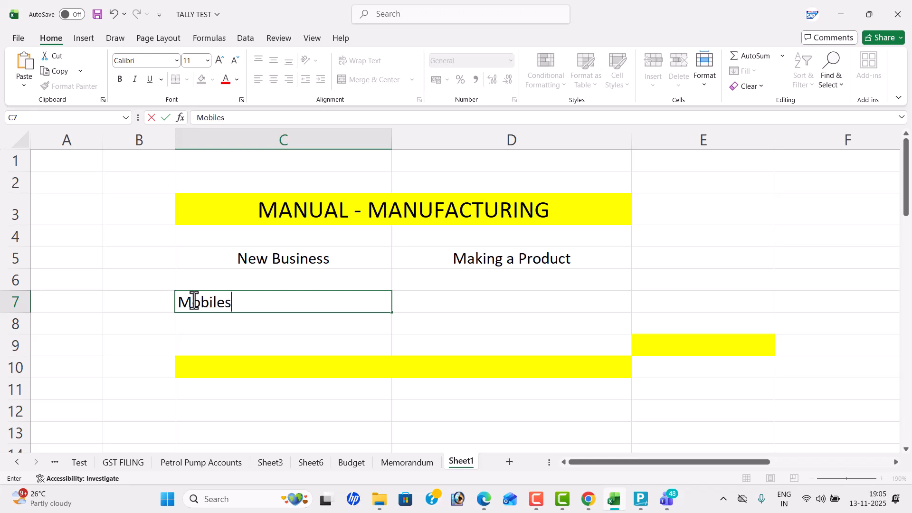
{"action": "key", "text": "Return"}
{"action": "type", "text": "Cl"}
{"action": "key", "text": "BackSpace"}
{"action": "key", "text": "BackSpace"}
{"action": "type", "text": "sH"}
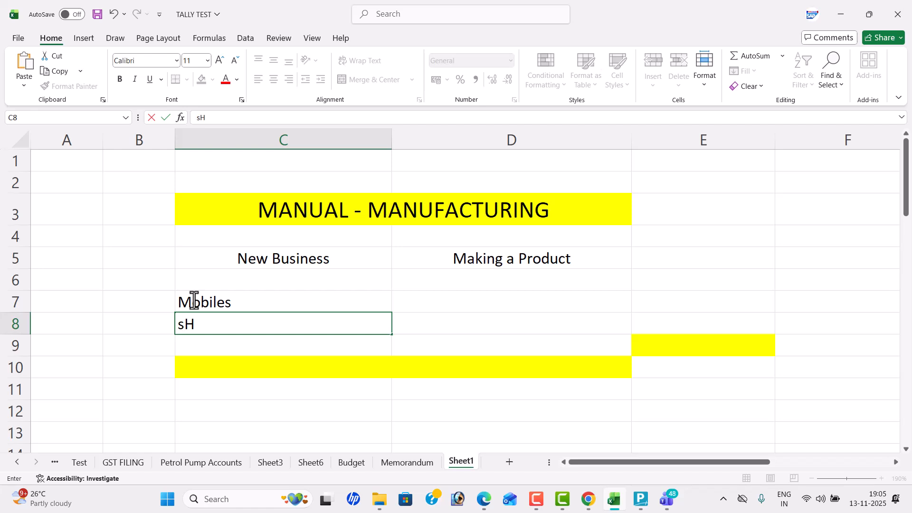
{"action": "key", "text": "BackSpace"}
{"action": "key", "text": "BackSpace"}
{"action": "type", "text": "S"}
{"action": "key", "text": "Return"}
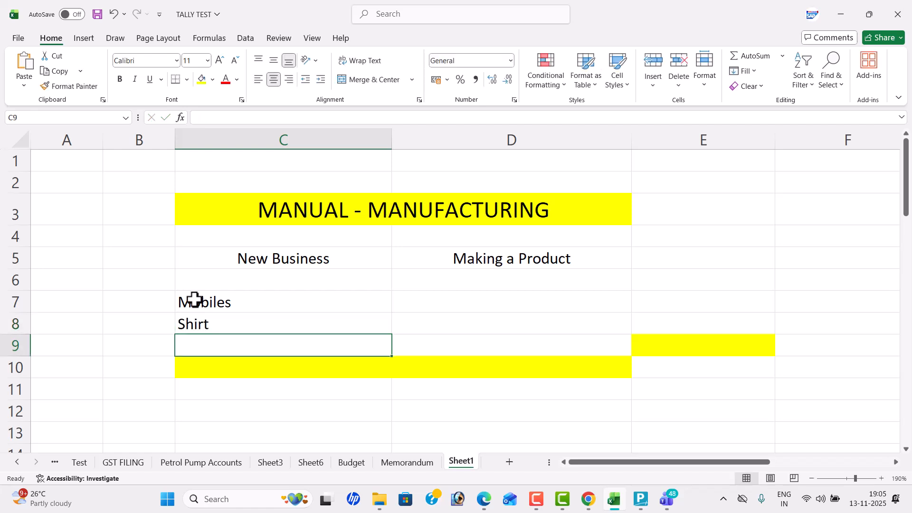
- Add Computer to the list in C9 and left-align it
{"action": "type", "text": "Computer"}
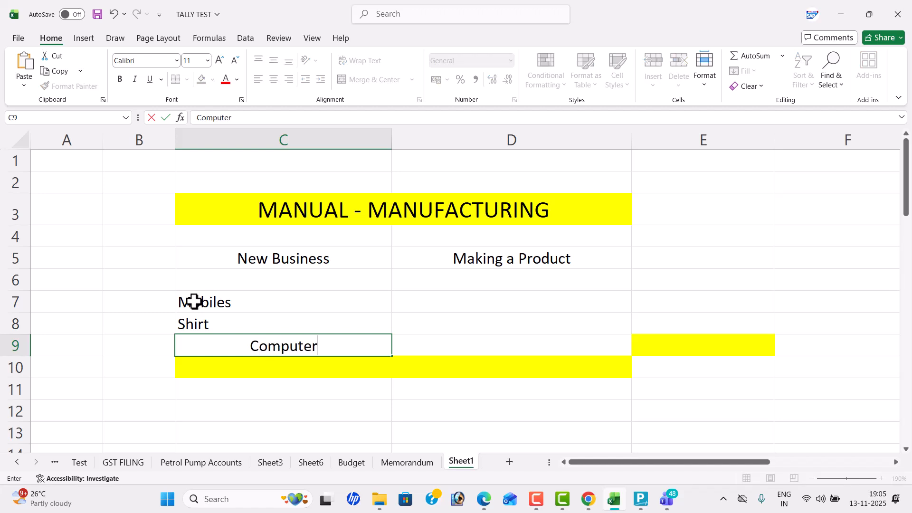
{"action": "key", "text": "Return"}
{"action": "left_click", "coordinate": [218, 318]}
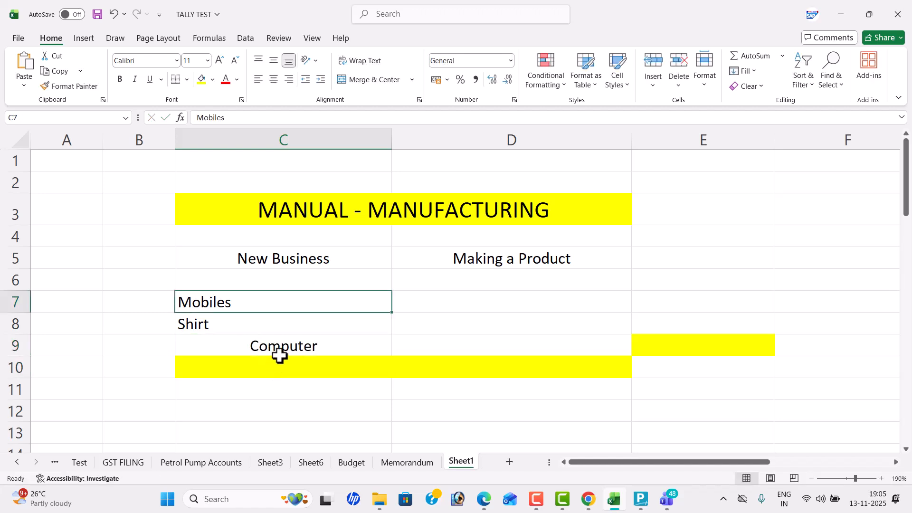
{"action": "left_click", "coordinate": [279, 352]}
{"action": "left_click", "coordinate": [259, 80]}
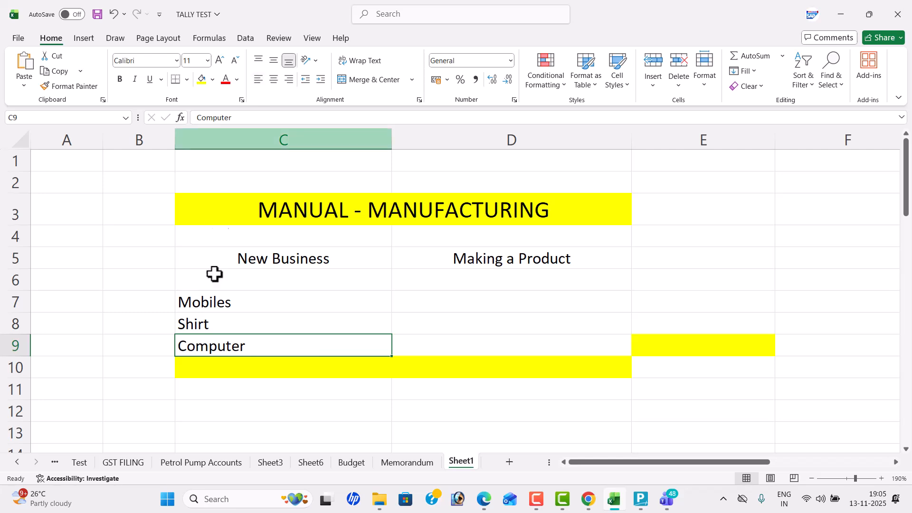
- Add Milk, left-aligned, in C10 and Botteries in C11 of the product list
{"action": "left_click", "coordinate": [244, 364]}
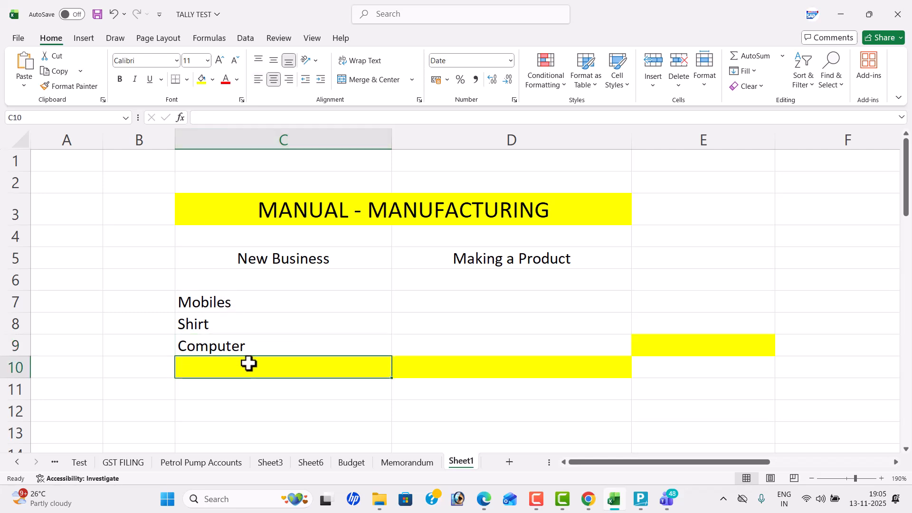
{"action": "type", "text": "Milk"}
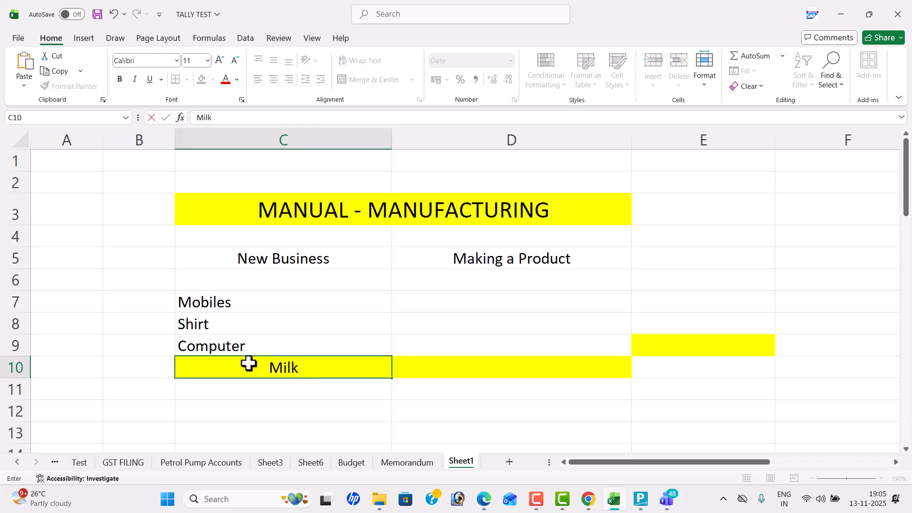
{"action": "key", "text": "Return"}
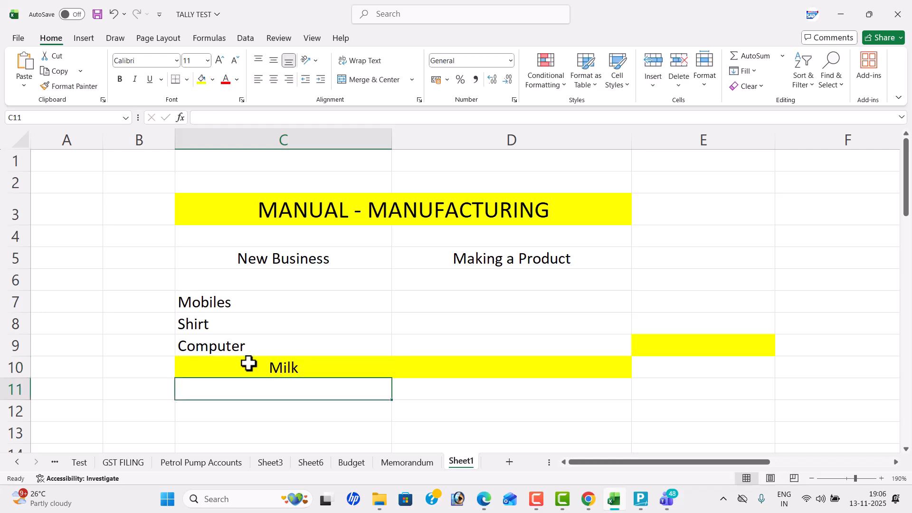
{"action": "type", "text": "Botte"}
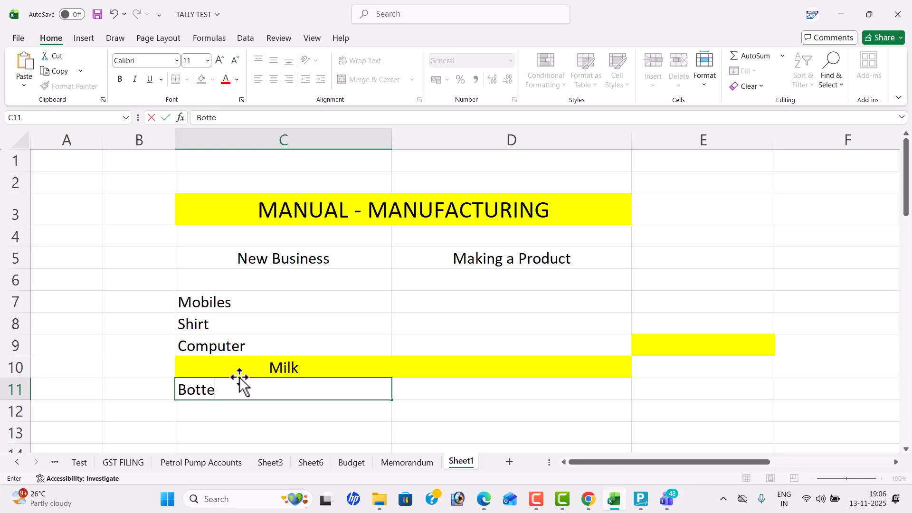
{"action": "type", "text": "ries"}
{"action": "key", "text": "Return"}
{"action": "left_click", "coordinate": [241, 364]}
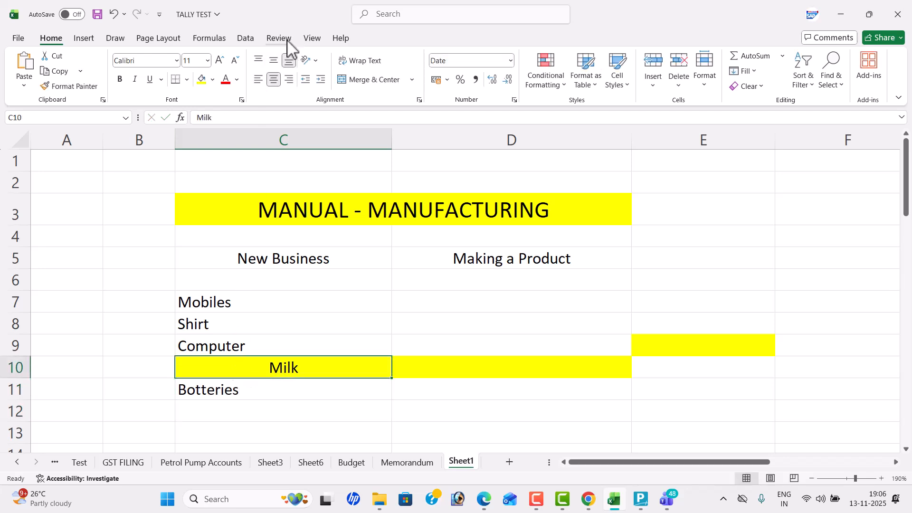
{"action": "left_click", "coordinate": [259, 79]}
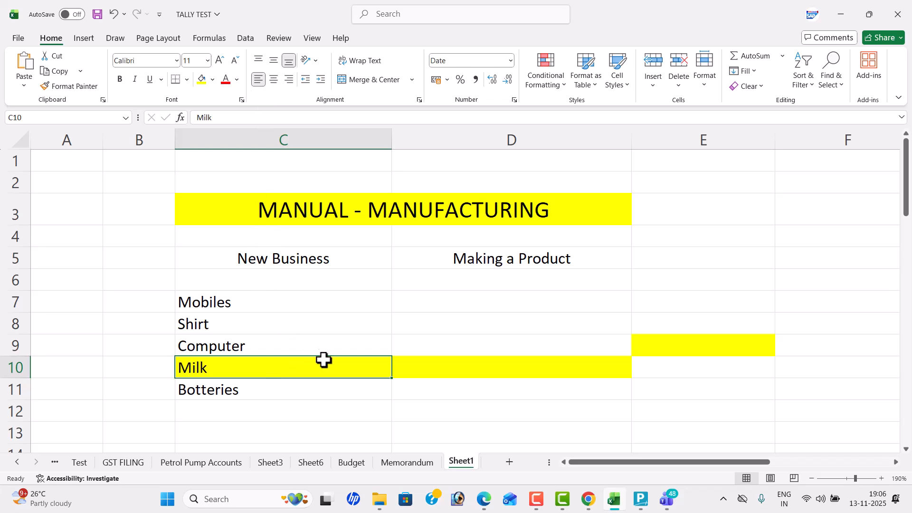
- Change the entry in C8 to the plural "Shirts"
{"action": "double_click", "coordinate": [216, 323]}
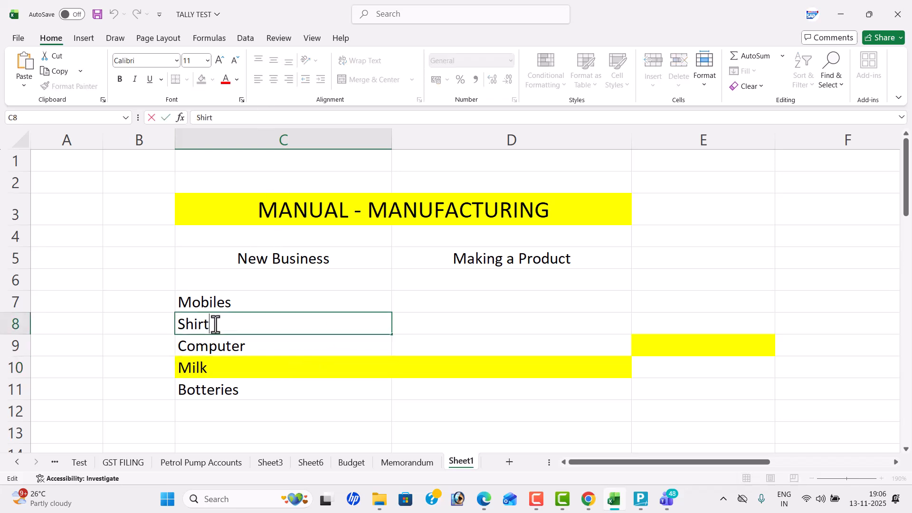
{"action": "type", "text": "s"}
{"action": "left_click", "coordinate": [465, 296]}
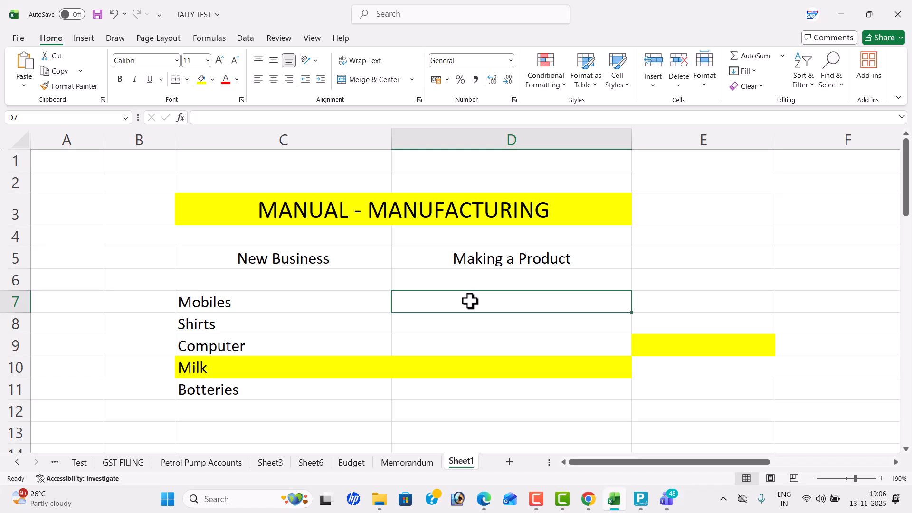
- Enter the heading "Capital" in E5, beside Making a Product
{"action": "left_click", "coordinate": [694, 265]}
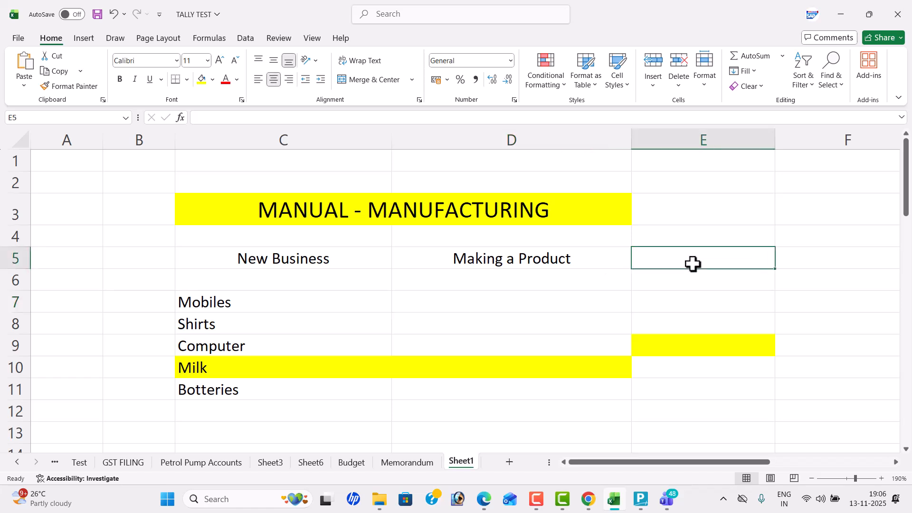
{"action": "type", "text": "Capital"}
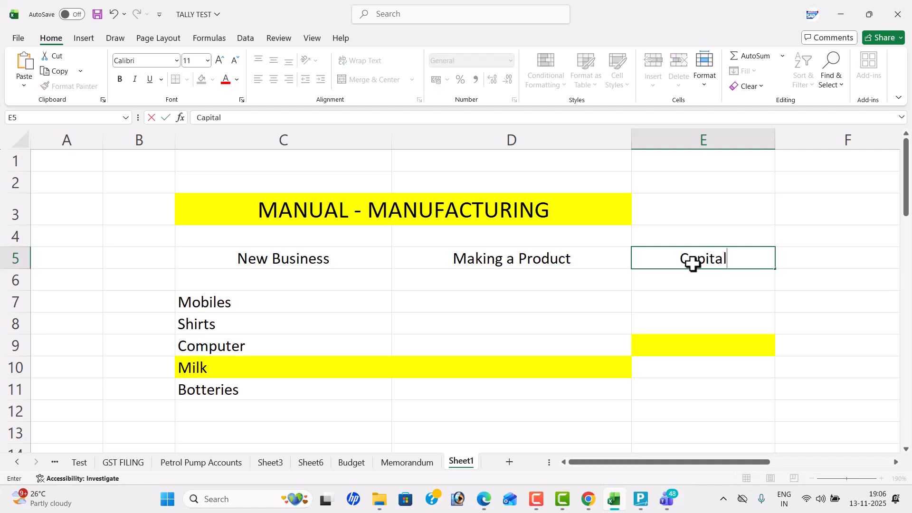
{"action": "key", "text": "Return"}
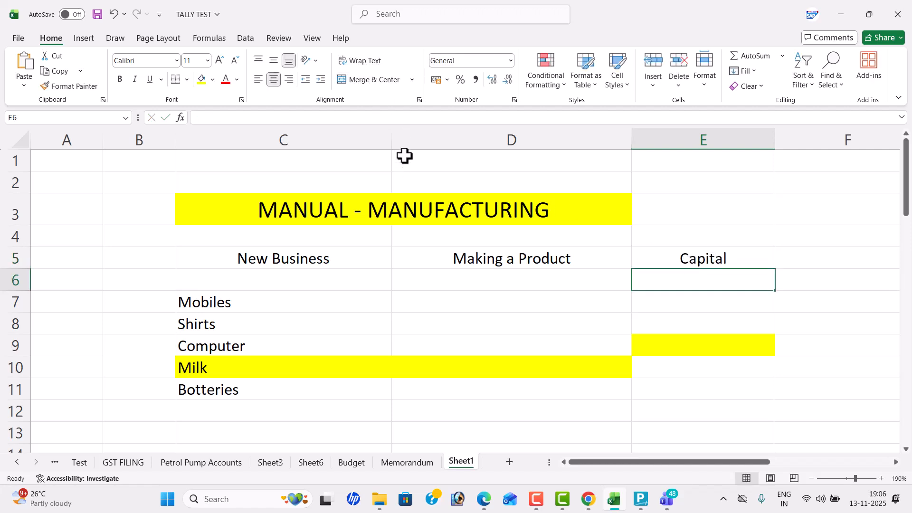
- Narrow columns C and D to fit the New Business and Making a Product headings more closely
{"action": "left_click_drag", "start_coordinate": [392, 140], "coordinate": [293, 155]}
{"action": "left_click", "coordinate": [332, 159]}
{"action": "left_click", "coordinate": [452, 153]}
{"action": "left_click_drag", "start_coordinate": [534, 142], "coordinate": [457, 143]}
- Enter "Suppliers" in D7 and "Stock / Goods" in E7 alongside Mobiles
{"action": "left_click", "coordinate": [388, 308]}
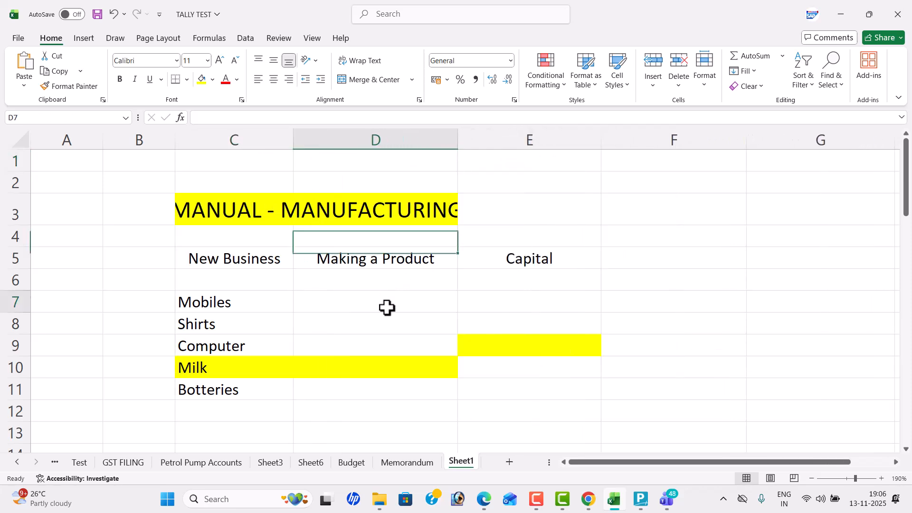
{"action": "type", "text": "Supplir"}
{"action": "key", "text": "BackSpace"}
{"action": "type", "text": "ers"}
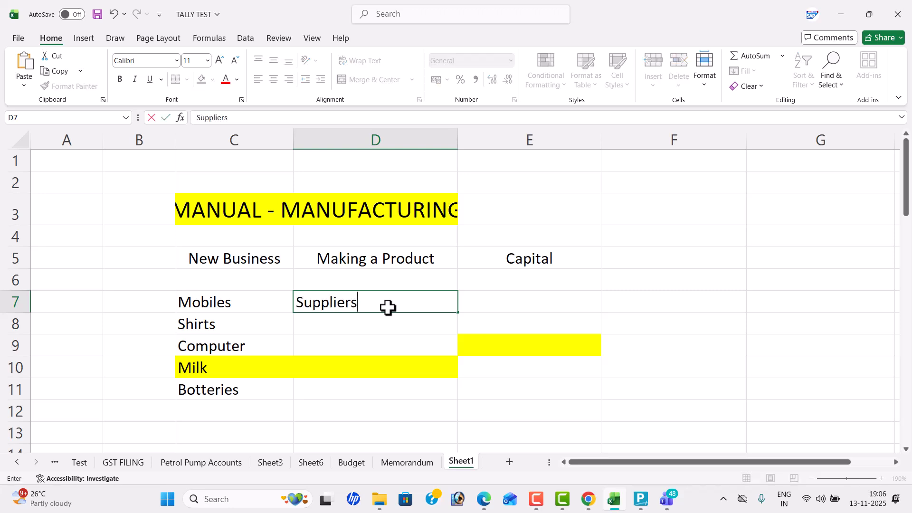
{"action": "key", "text": "Tab"}
{"action": "type", "text": "S"}
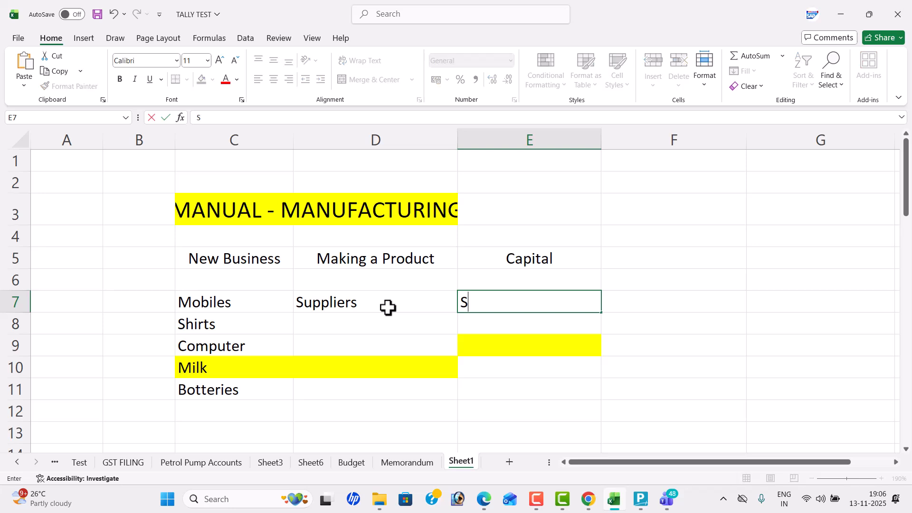
{"action": "type", "text": "tock / Goods"}
{"action": "key", "text": "Return"}
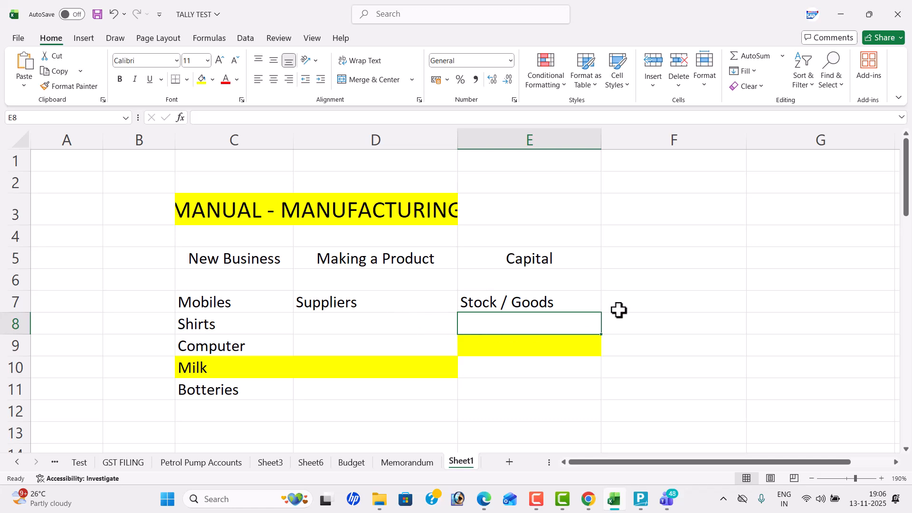
- Enter "Different Persons" in F7, beside Stock / Goods
{"action": "left_click", "coordinate": [638, 299]}
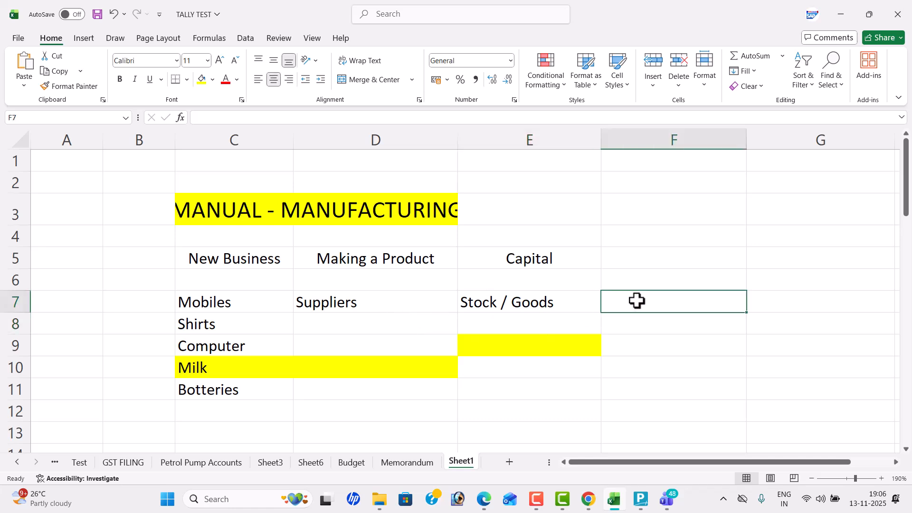
{"action": "type", "text": "d"}
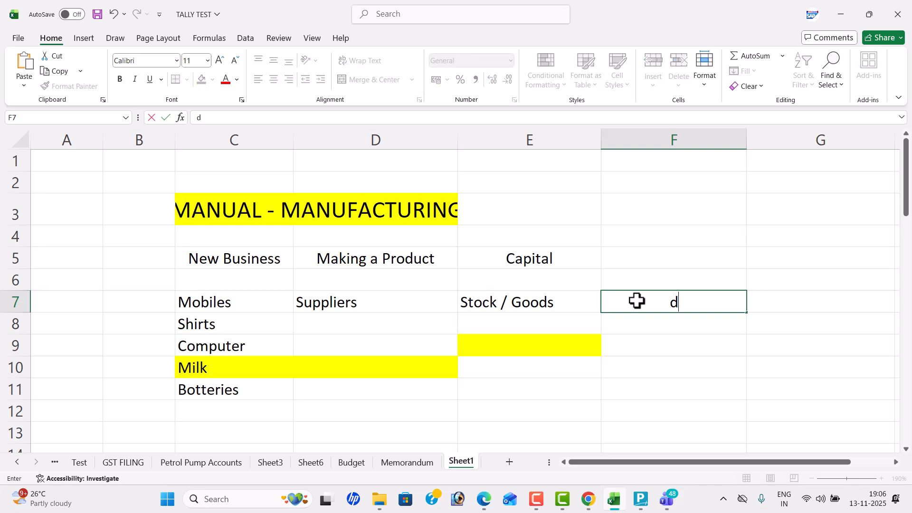
{"action": "type", "text": "Different Persons"}
{"action": "key", "text": "Return"}
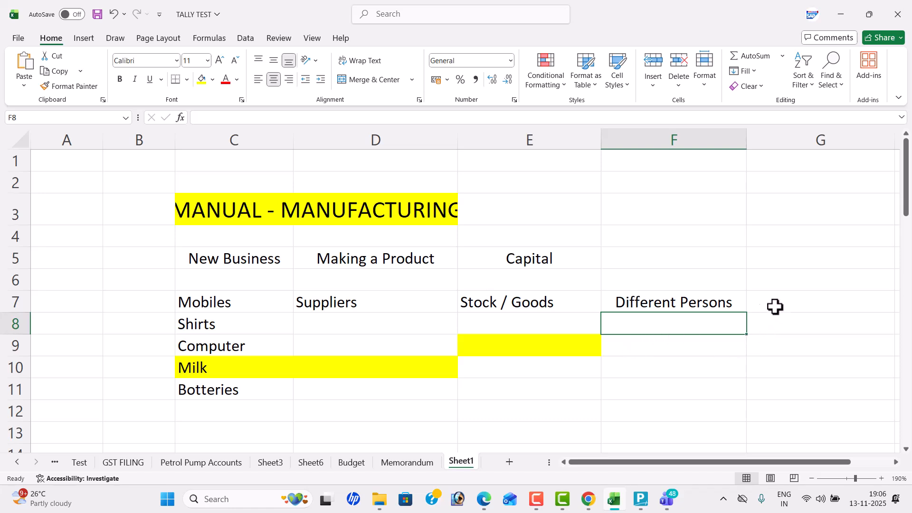
- Enter the heading "Raw material" in F5, beside Capital
{"action": "left_click", "coordinate": [676, 261]}
{"action": "type", "text": "Raw"}
{"action": "key", "text": "BackSpace"}
{"action": "type", "text": "aw material"}
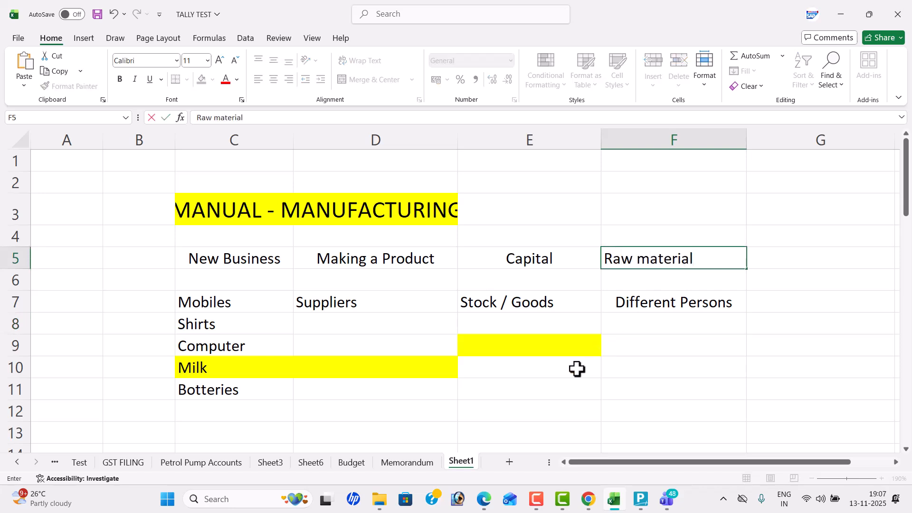
{"action": "scroll", "coordinate": [576, 369], "scroll_direction": "down", "scroll_amount": 1}
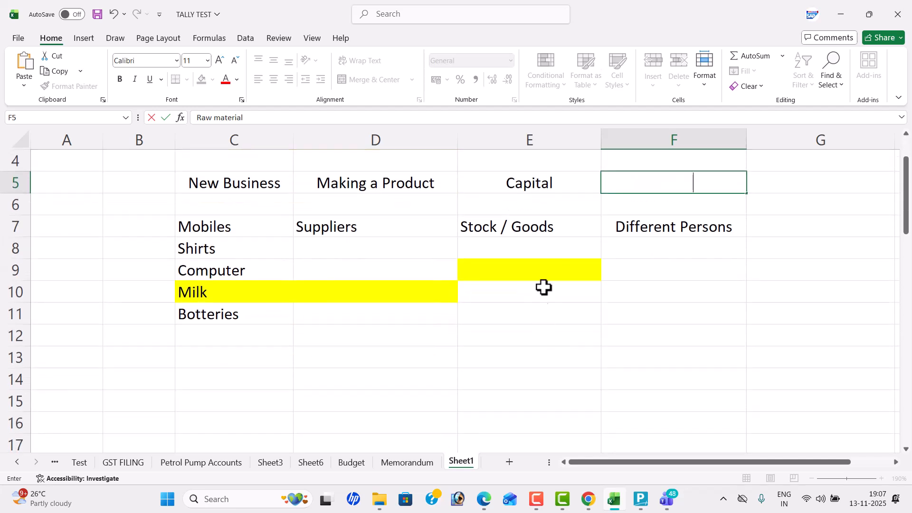
{"action": "left_click", "coordinate": [714, 219]}
- Copy the Raw material heading from F5 into E9
{"action": "left_click", "coordinate": [708, 180]}
{"action": "key", "text": "ctrl+c"}
{"action": "left_click", "coordinate": [511, 275]}
{"action": "double_click", "coordinate": [511, 274]}
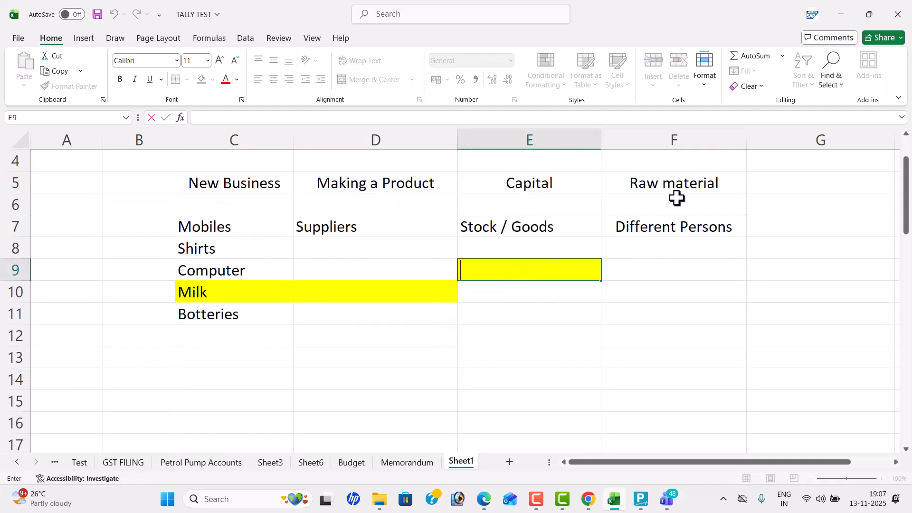
{"action": "left_click", "coordinate": [688, 183]}
{"action": "key", "text": "ctrl+c"}
{"action": "left_click", "coordinate": [546, 264]}
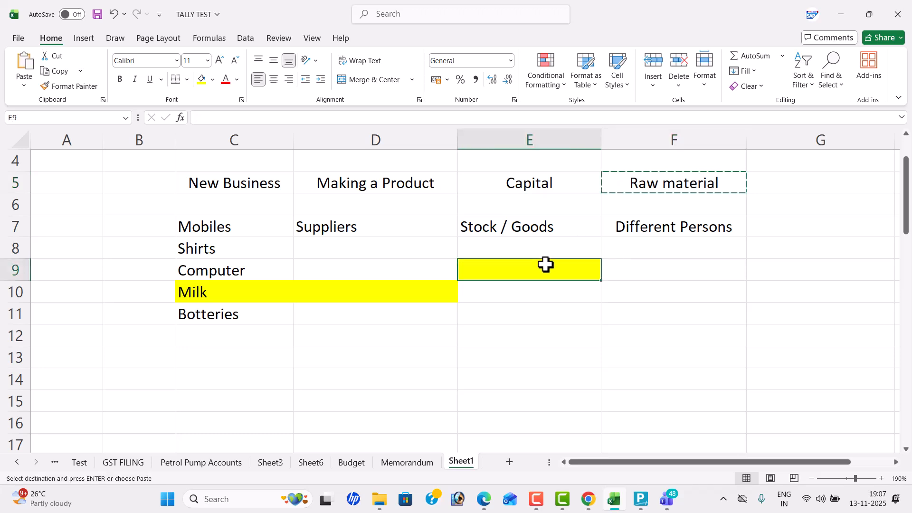
{"action": "key", "text": "ctrl+v"}
- List "mother board", "cpu" and "keyboard" in E10 to E12 under Raw material
{"action": "left_click", "coordinate": [550, 297]}
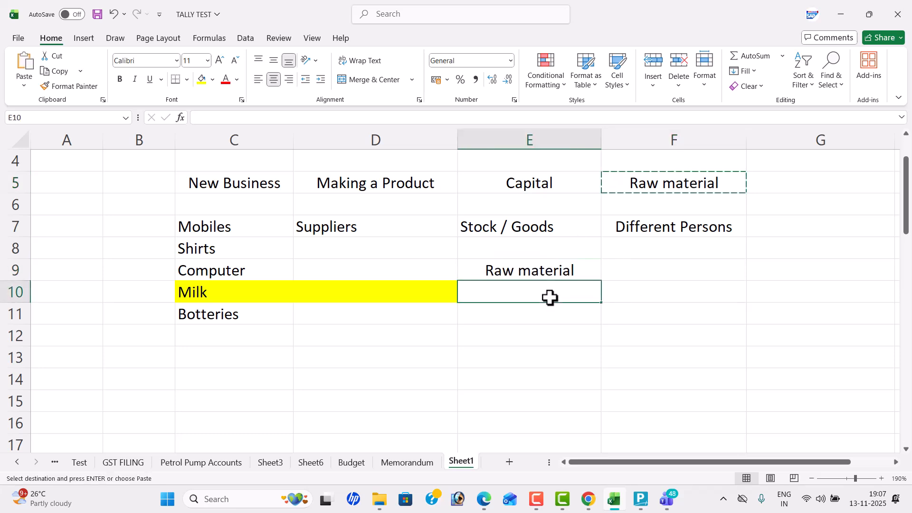
{"action": "type", "text": "mother boar"}
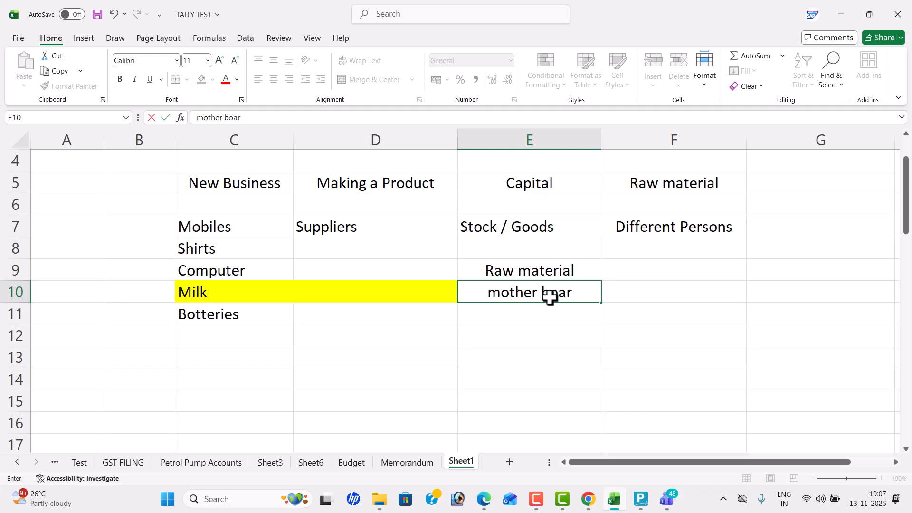
{"action": "type", "text": "d"}
{"action": "key", "text": "Return"}
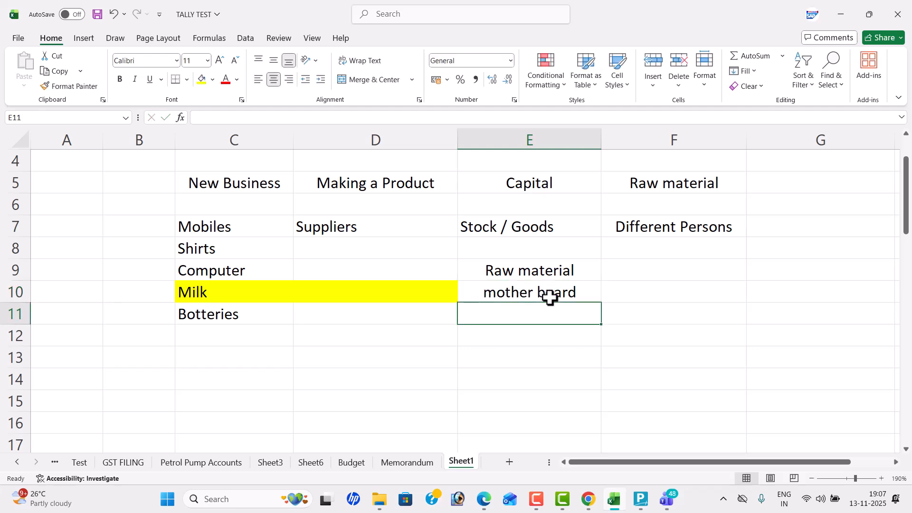
{"action": "type", "text": "cpu"}
{"action": "key", "text": "Return"}
{"action": "type", "text": "k"}
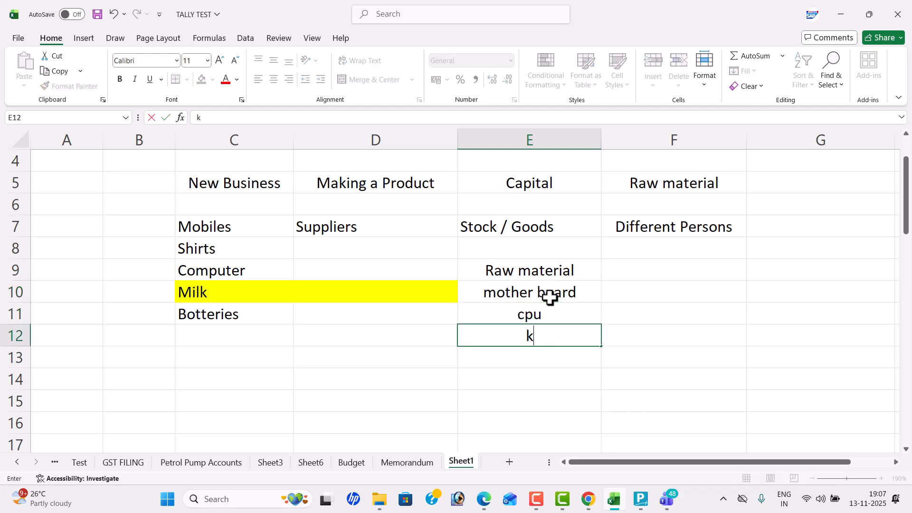
{"action": "type", "text": "eyboard"}
{"action": "key", "text": "Return"}
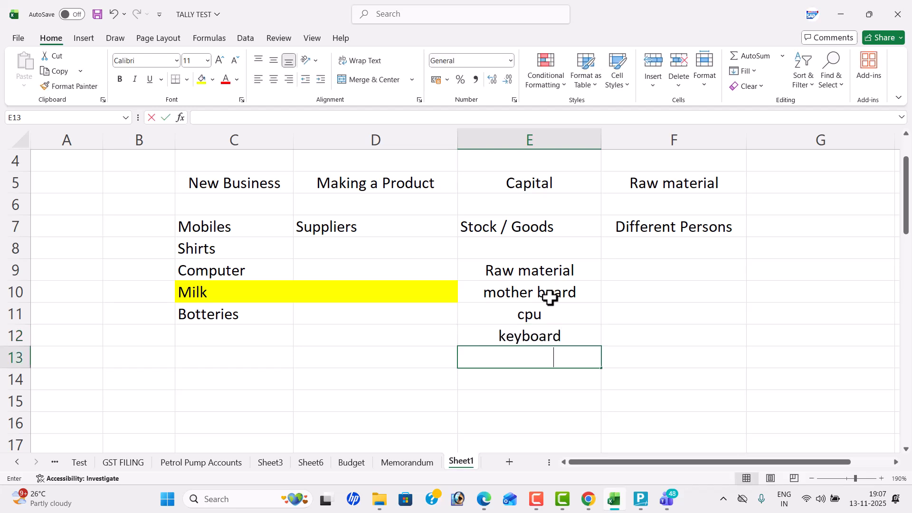
- Continue the raw material list with "mouse", "monitor" and "graphic card" in E13 to E15
{"action": "type", "text": "mouse"}
{"action": "key", "text": "Return"}
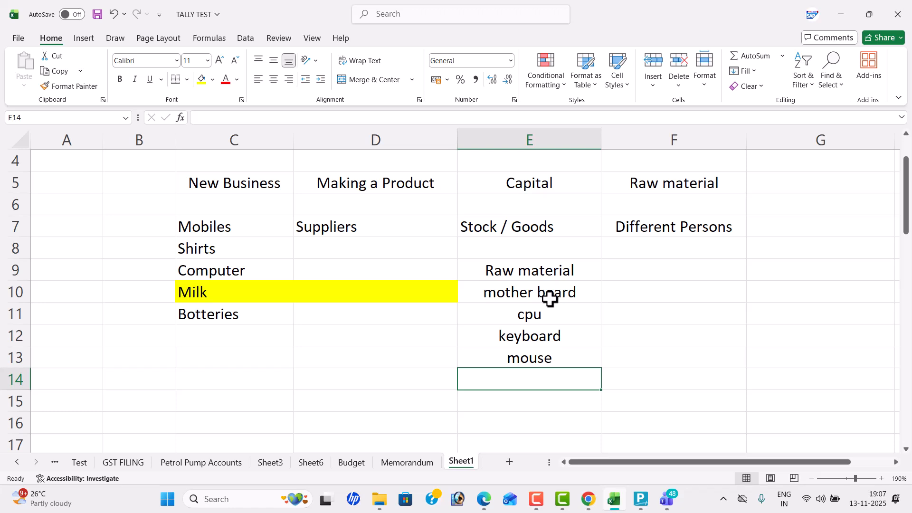
{"action": "type", "text": "monitor"}
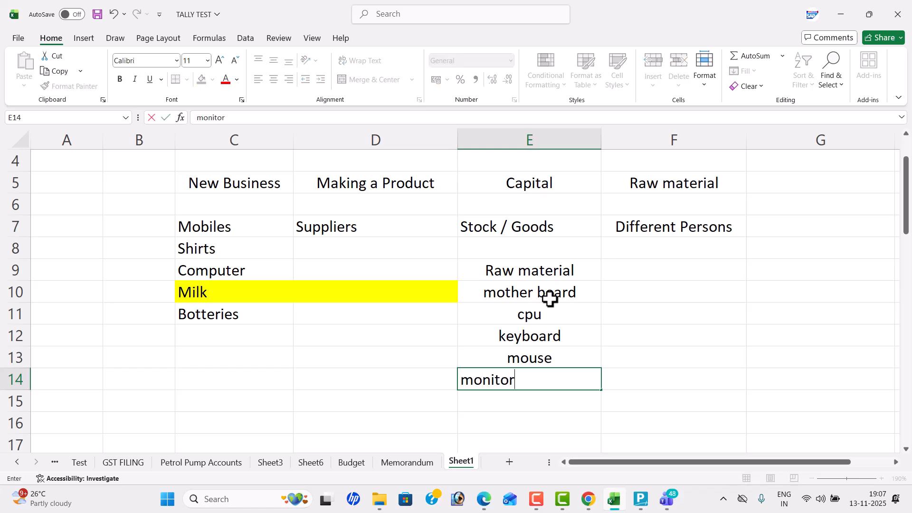
{"action": "key", "text": "Return"}
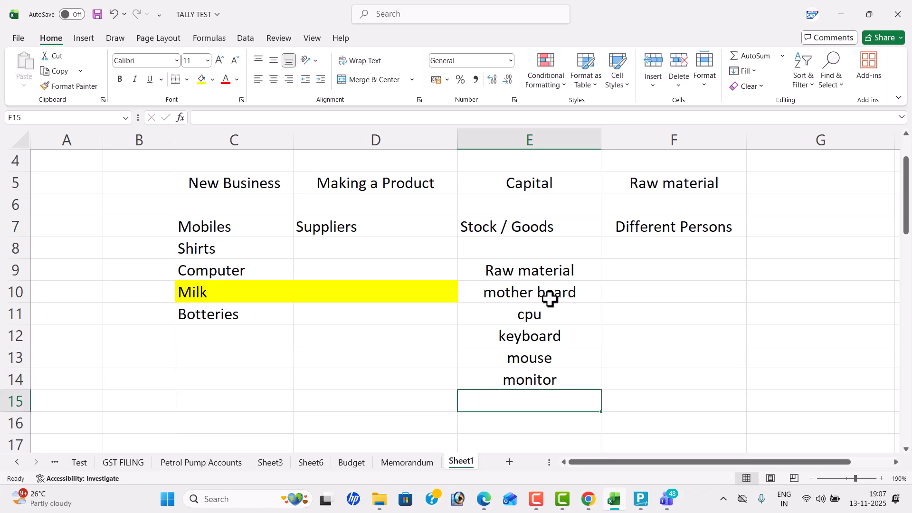
{"action": "type", "text": "graphic card"}
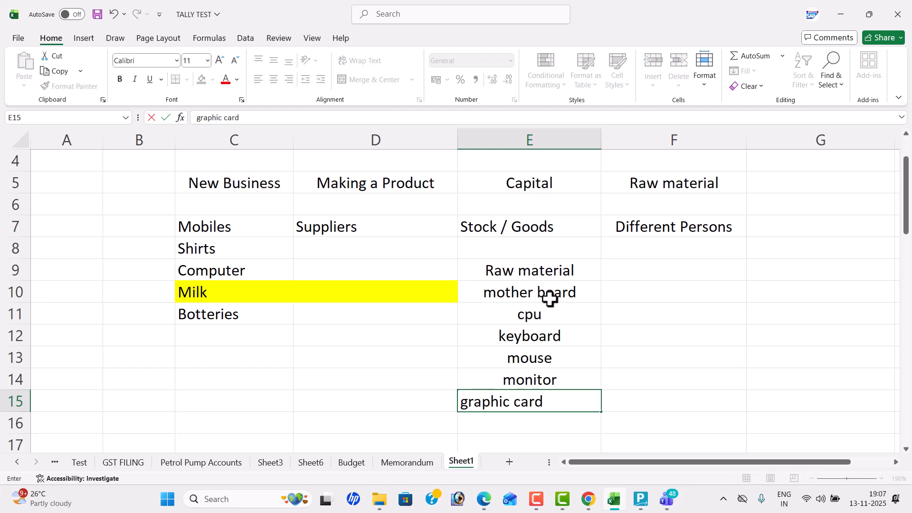
{"action": "key", "text": "Return"}
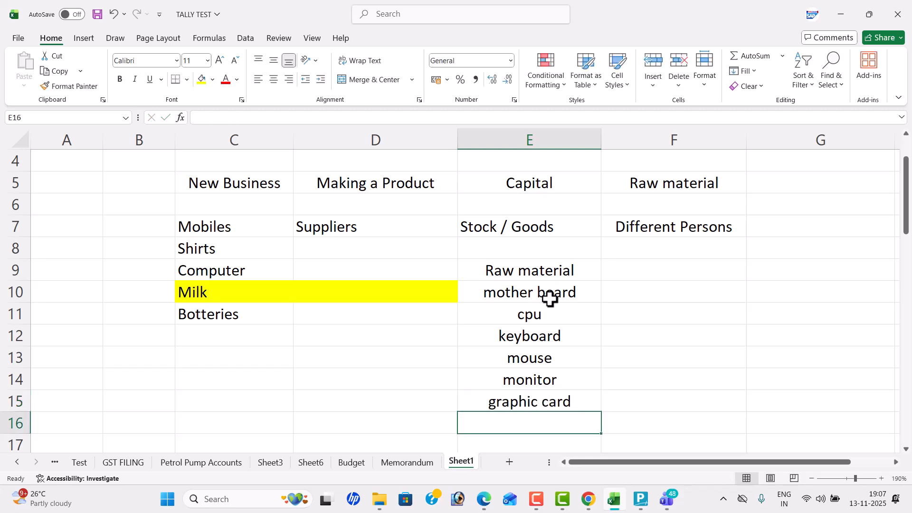
- Add "processor" in E16 at the end of the raw material list
{"action": "type", "text": "porce"}
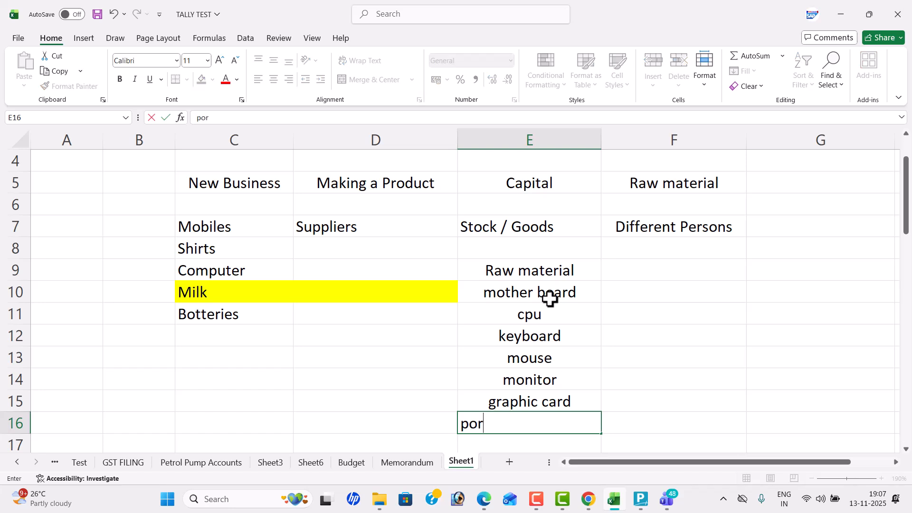
{"action": "key", "text": "BackSpace"}
{"action": "key", "text": "BackSpace"}
{"action": "key", "text": "BackSpace"}
{"action": "type", "text": "rocessor"}
{"action": "key", "text": "Return"}
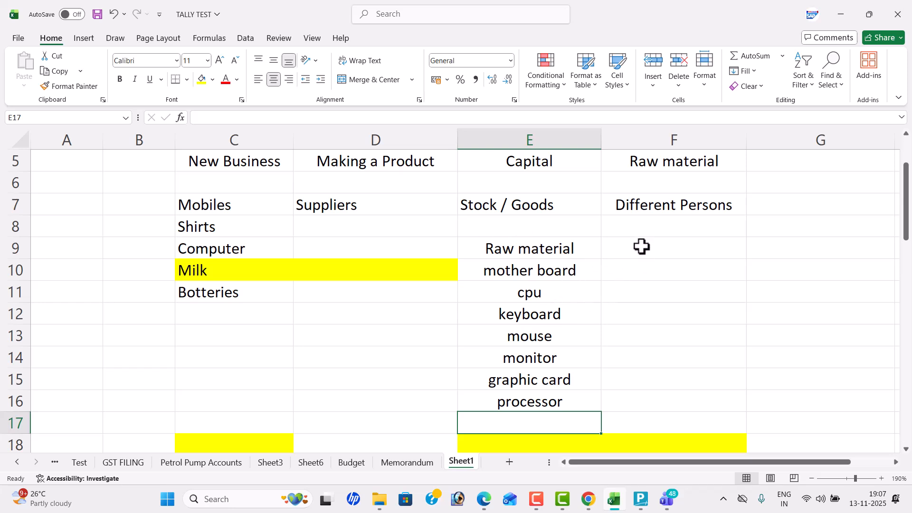
- Enter "Computer" in D10 as the label for the adjacent parts list
{"action": "left_click", "coordinate": [376, 271]}
{"action": "type", "text": "C"}
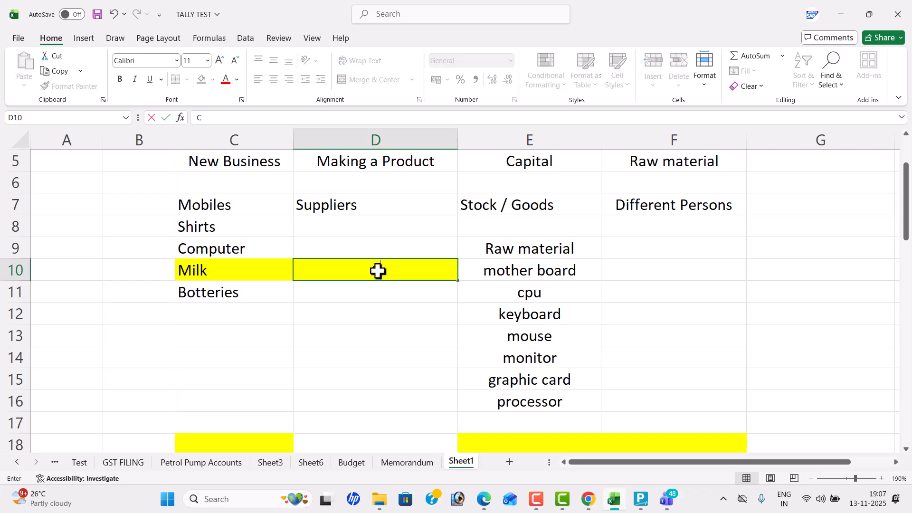
{"action": "type", "text": "omputer"}
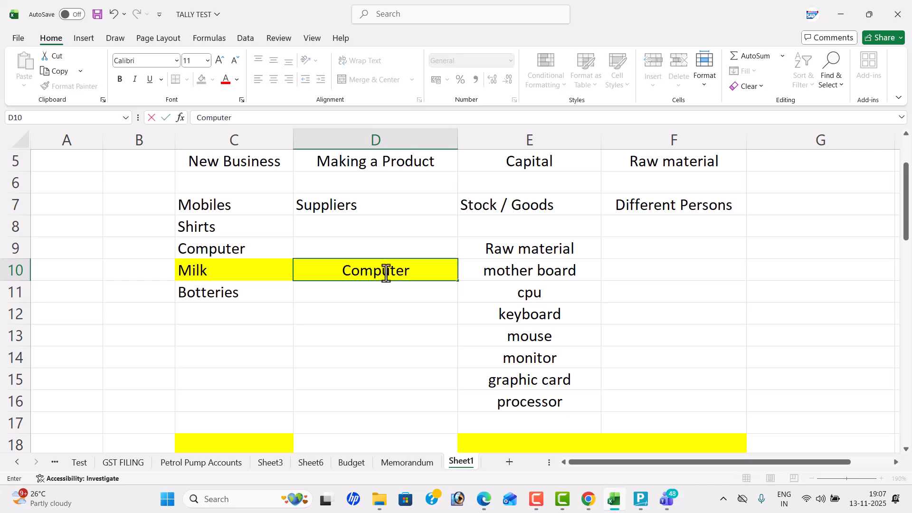
- Enter "Shirt" in F9 and fill the cell with yellow
{"action": "double_click", "coordinate": [654, 249]}
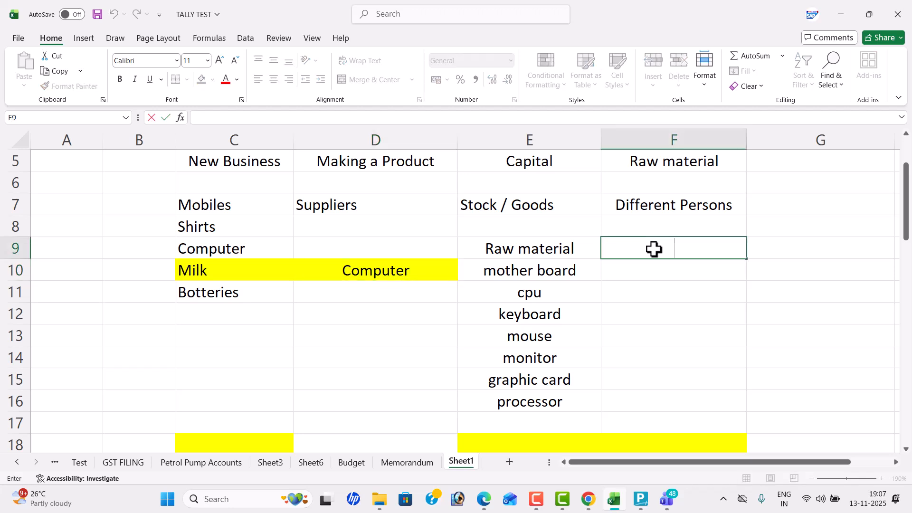
{"action": "type", "text": "Shirt"}
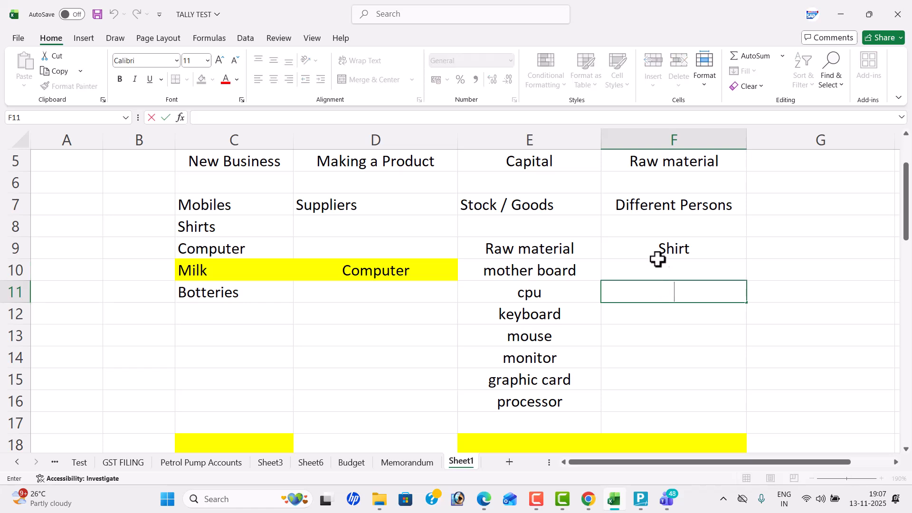
{"action": "left_click", "coordinate": [651, 249]}
{"action": "left_click", "coordinate": [203, 85]}
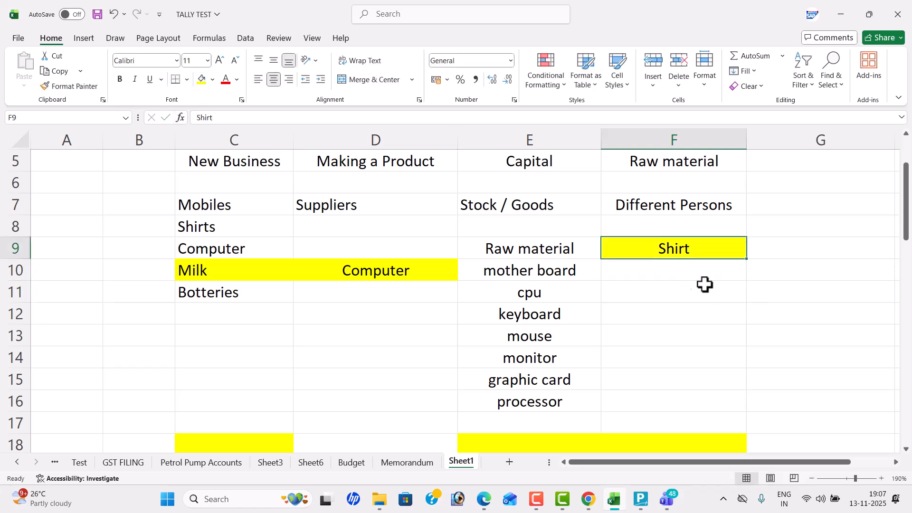
- List "Thread", "Machines" and "Cloth" in F11 to F13 below Shirt
{"action": "left_click", "coordinate": [526, 240]}
{"action": "left_click", "coordinate": [692, 276]}
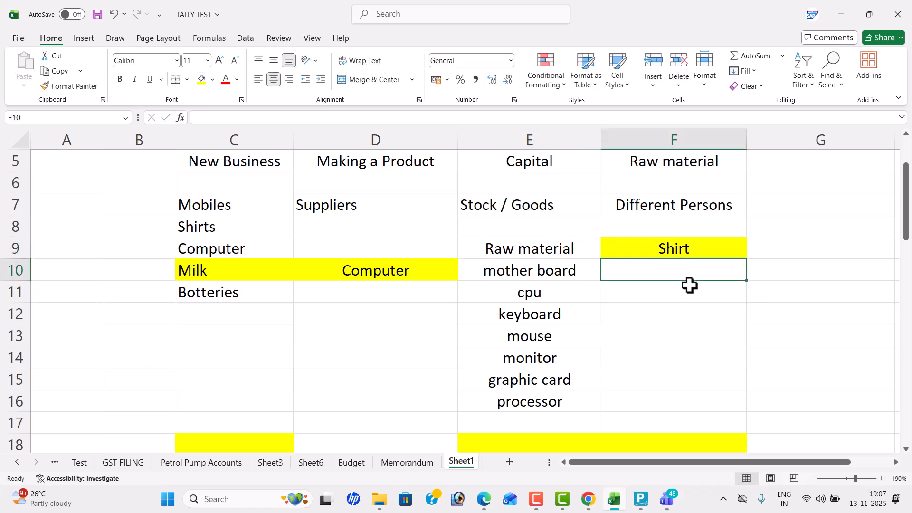
{"action": "left_click", "coordinate": [690, 289]}
{"action": "type", "text": "Thrre"}
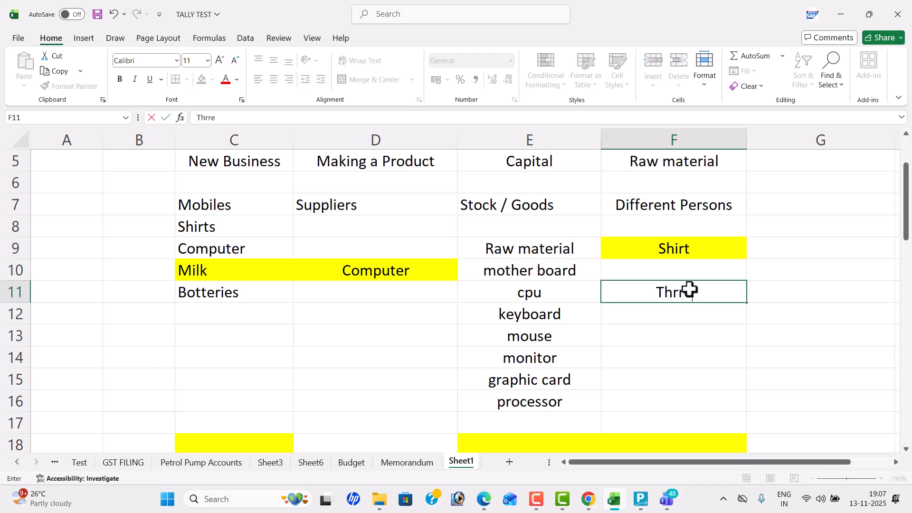
{"action": "key", "text": "BackSpace"}
{"action": "key", "text": "BackSpace"}
{"action": "type", "text": "ead"}
{"action": "key", "text": "Return"}
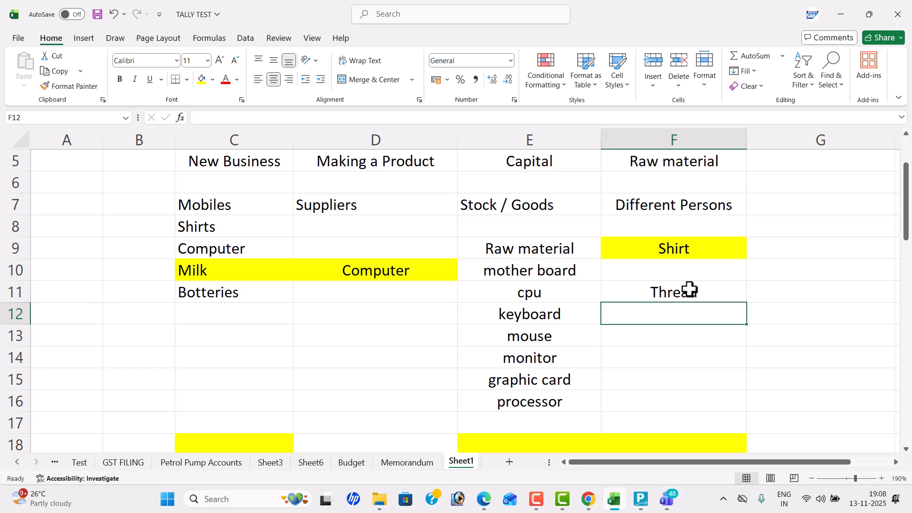
{"action": "type", "text": "Machines"}
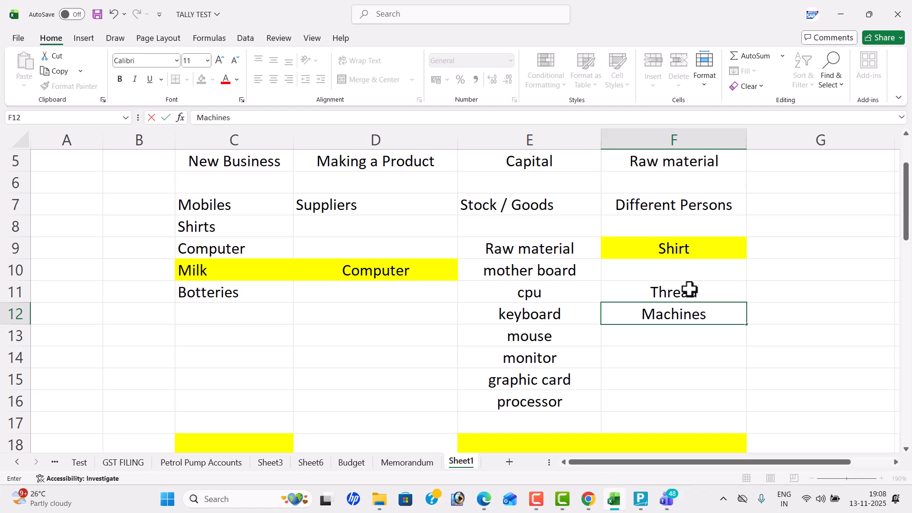
{"action": "key", "text": "Return"}
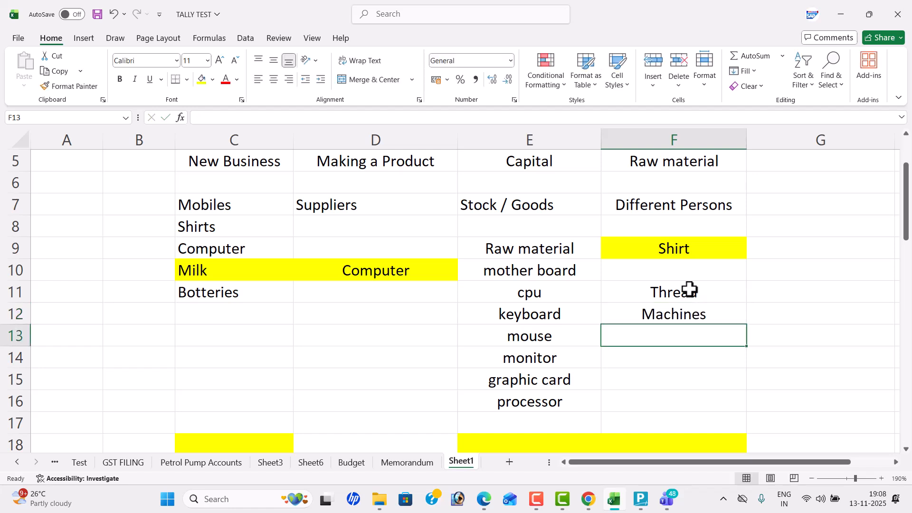
{"action": "type", "text": "Cloth"}
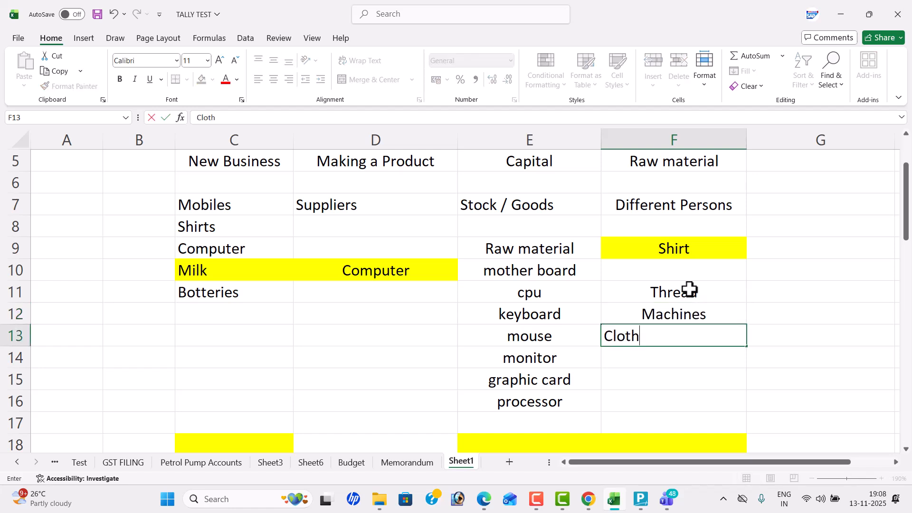
{"action": "key", "text": "Return"}
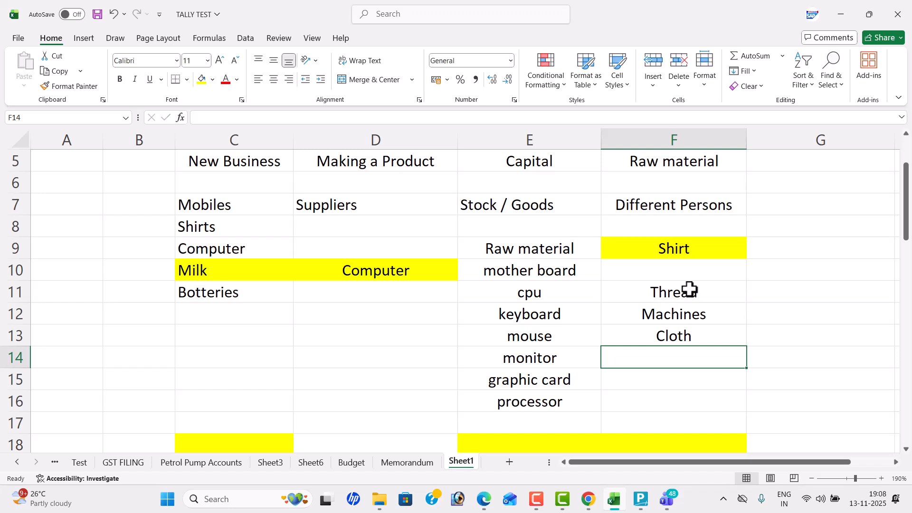
- Add "Buttons" in F14 at the end of the shirt raw material list
{"action": "type", "text": "Buttons"}
{"action": "key", "text": "Return"}
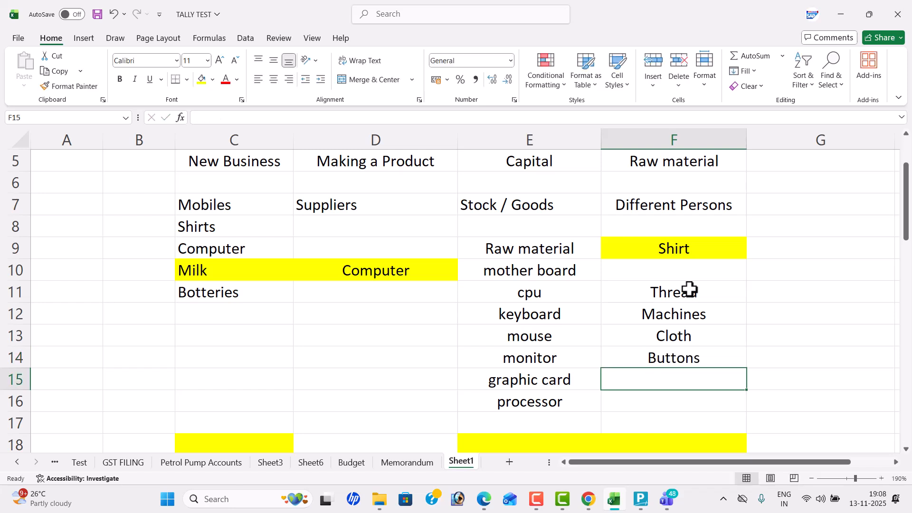
{"action": "left_click", "coordinate": [703, 292]}
{"action": "left_click", "coordinate": [718, 336]}
{"action": "double_click", "coordinate": [713, 358]}
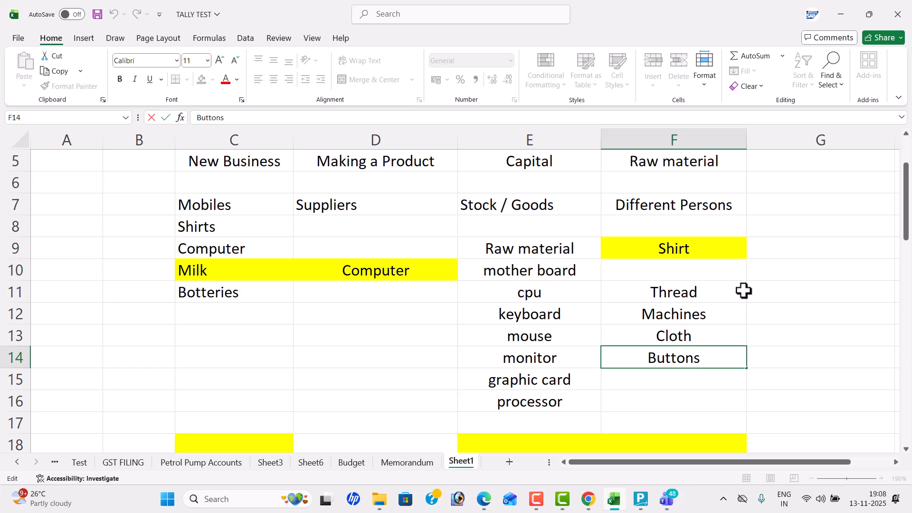
- Widen column D until the whole MANUAL - MANUFACTURING title in row 3 fits its merged cell
{"action": "scroll", "coordinate": [601, 282], "scroll_direction": "up", "scroll_amount": 2}
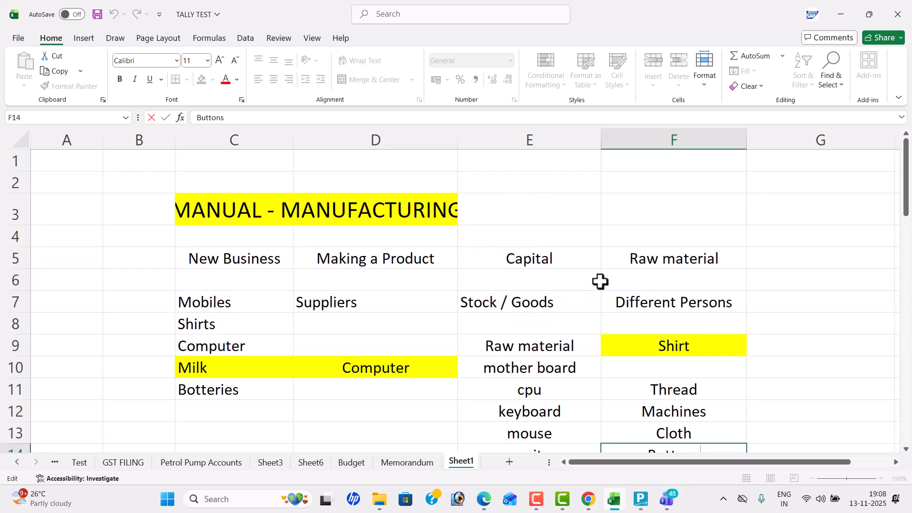
{"action": "left_click", "coordinate": [459, 139]}
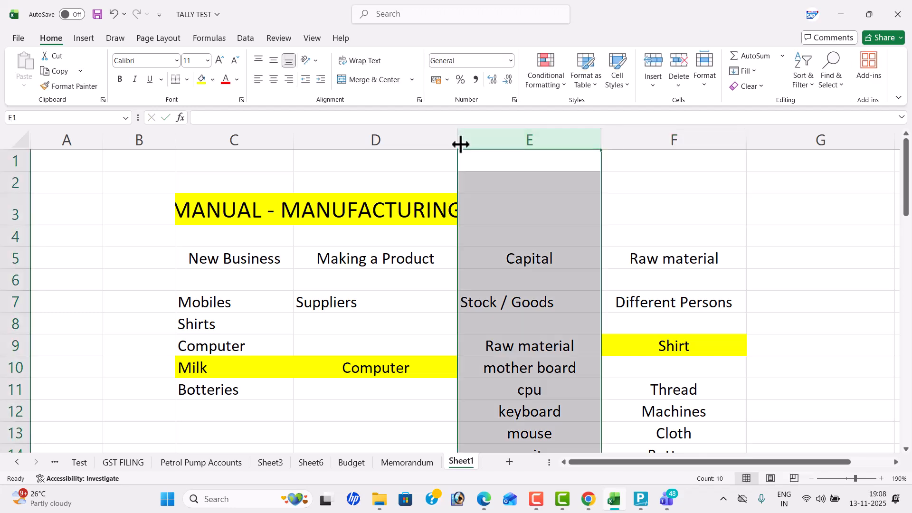
{"action": "left_click_drag", "start_coordinate": [456, 141], "coordinate": [483, 143]}
{"action": "left_click", "coordinate": [482, 210]}
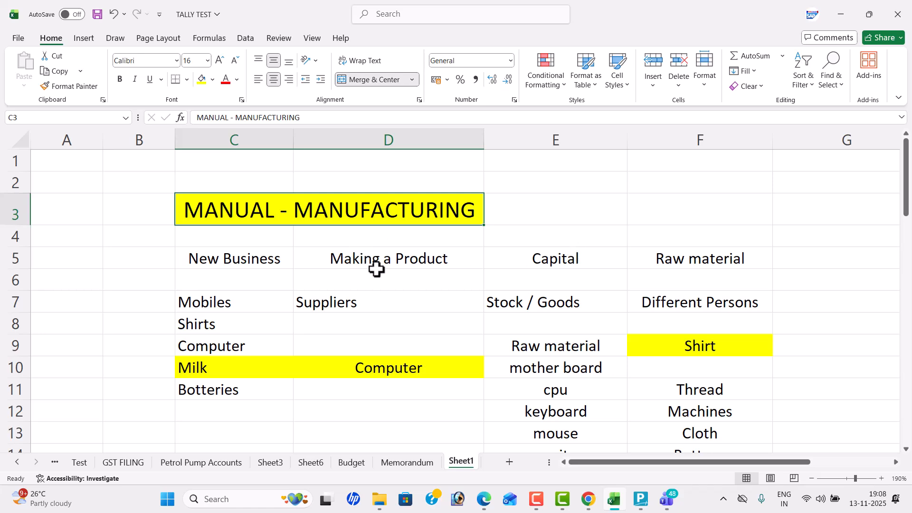
- Enter "Raw Material" in C14 and "Finished Goods" in C16, left-aligning the C16 text
{"action": "scroll", "coordinate": [377, 269], "scroll_direction": "down", "scroll_amount": 2}
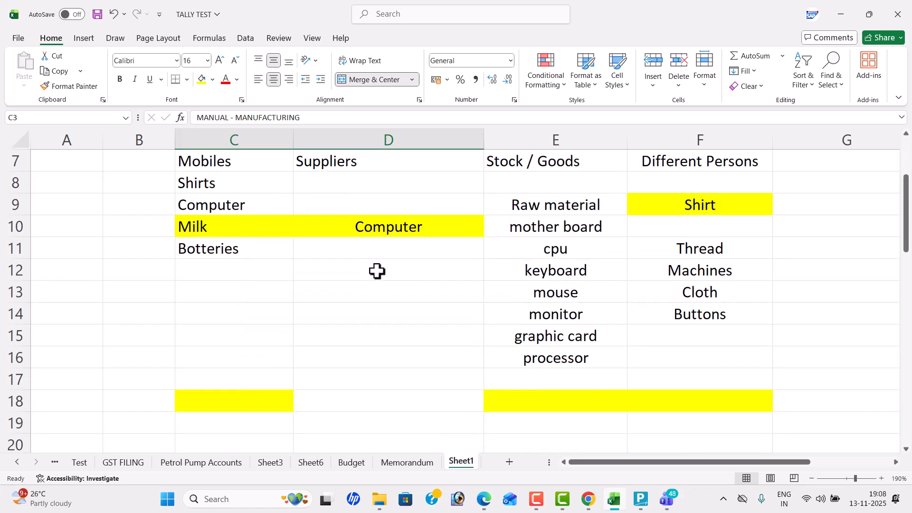
{"action": "left_click", "coordinate": [237, 315]}
{"action": "type", "text": "R"}
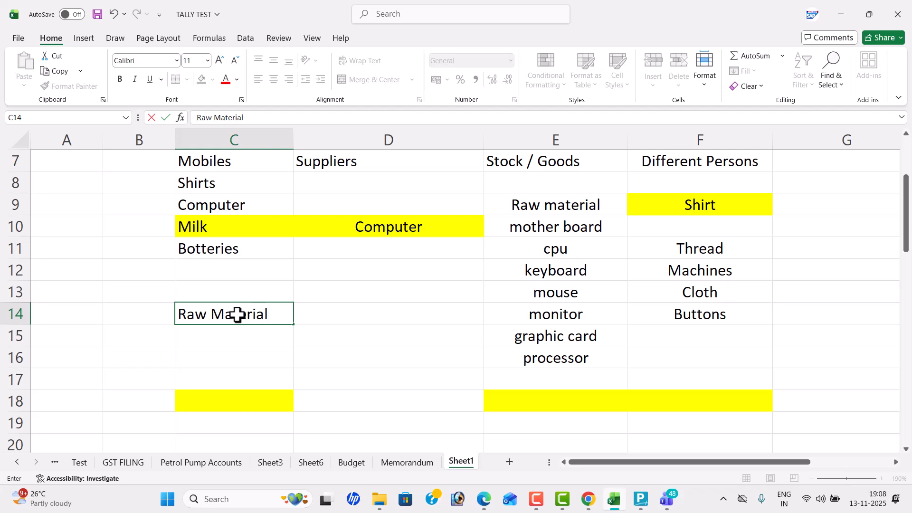
{"action": "type", "text": "aw Material"}
{"action": "key", "text": "Return"}
{"action": "key", "text": "Return"}
{"action": "type", "text": "Finished Goods"}
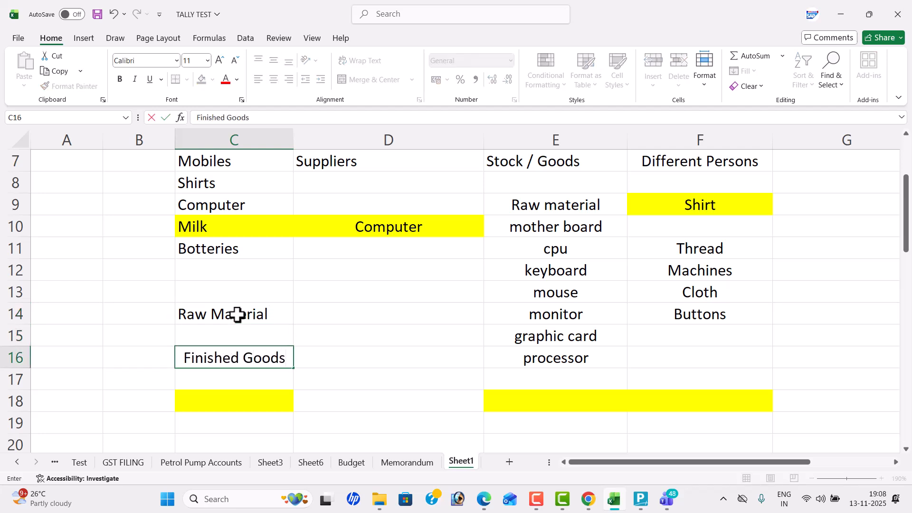
{"action": "key", "text": "Return"}
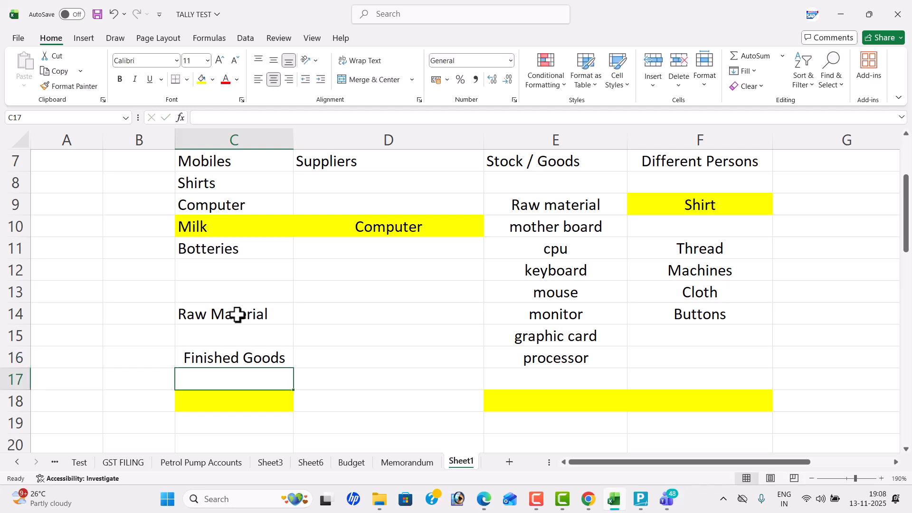
{"action": "left_click", "coordinate": [233, 357]}
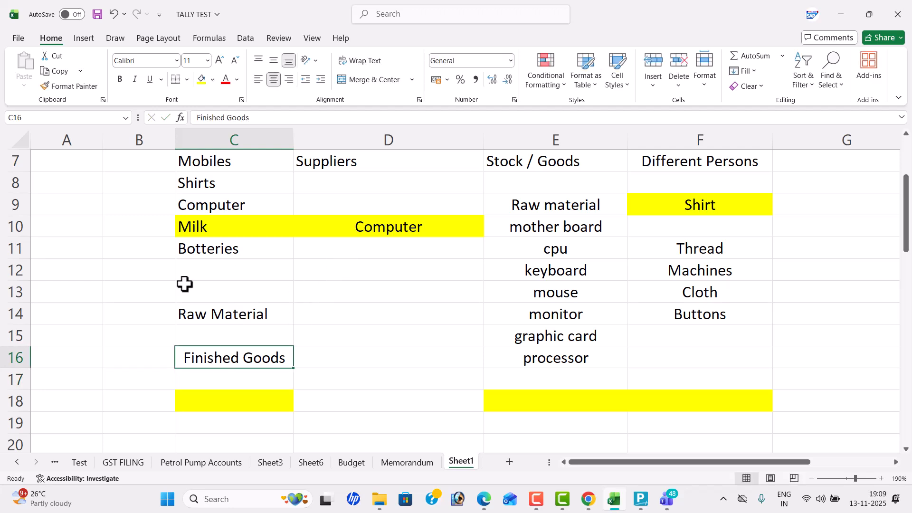
{"action": "left_click", "coordinate": [258, 79]}
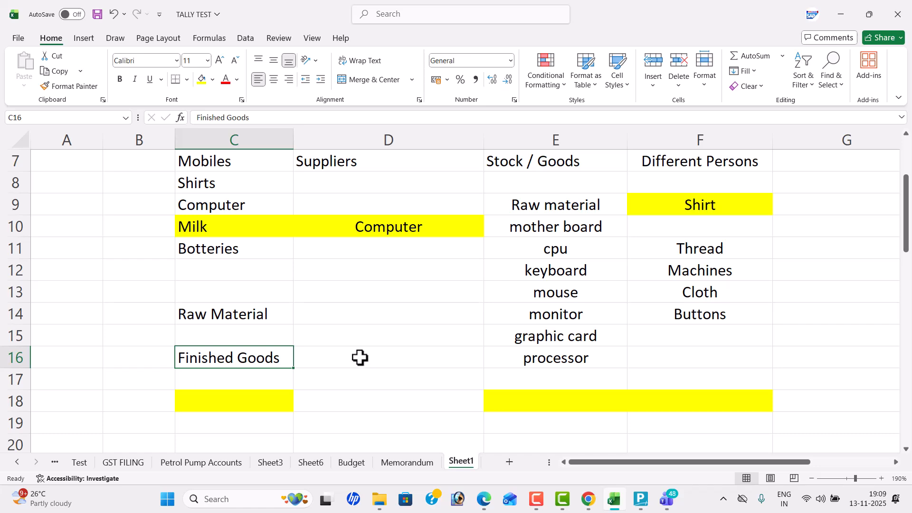
- Switch to the Tally Prime SEP 2025 - 30.pdf document in Edge and examine the cloth purchases in Problem 15
{"action": "key", "text": "alt+Tab"}
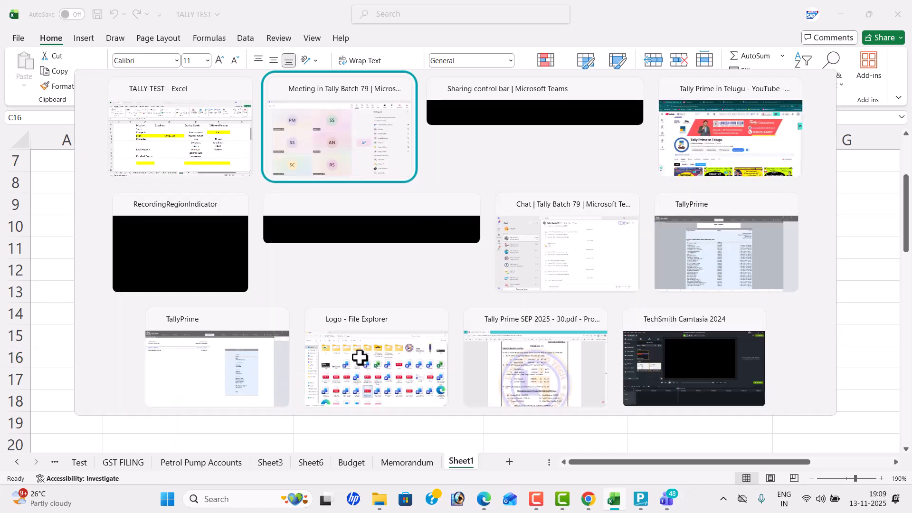
{"action": "key", "text": "alt+Tab"}
{"action": "key", "text": "alt+Tab"}
{"action": "key", "text": "alt+Tab"}
{"action": "key", "text": "alt+Tab"}
{"action": "key", "text": "alt+Tab"}
{"action": "key", "text": "alt+Tab"}
{"action": "key", "text": "alt+Tab"}
{"action": "key", "text": "alt+Tab"}
{"action": "key", "text": "alt+Tab"}
{"action": "scroll", "coordinate": [426, 297], "scroll_direction": "up", "scroll_amount": 2}
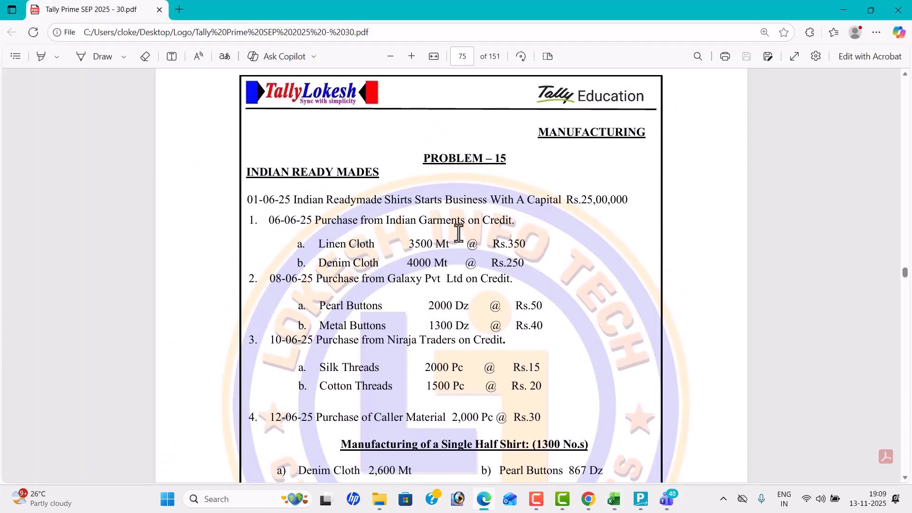
{"action": "scroll", "coordinate": [459, 232], "scroll_direction": "down", "scroll_amount": 2}
{"action": "double_click", "coordinate": [317, 186]}
{"action": "left_click_drag", "start_coordinate": [367, 191], "coordinate": [375, 189]}
{"action": "left_click_drag", "start_coordinate": [318, 206], "coordinate": [418, 191]}
{"action": "left_click", "coordinate": [418, 191]}
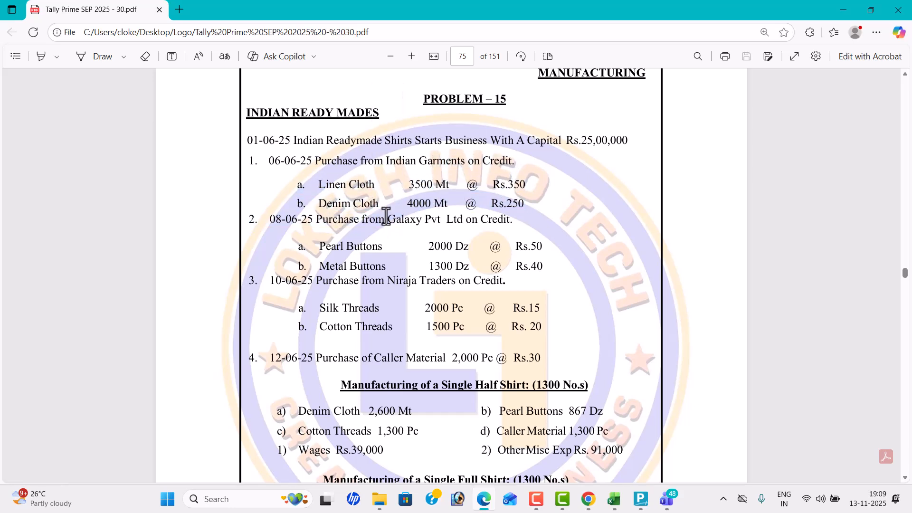
- Examine Problem 15's remaining purchases, the half and full shirt manufacturing requirements, and the sales entries
{"action": "scroll", "coordinate": [436, 228], "scroll_direction": "down", "scroll_amount": 3}
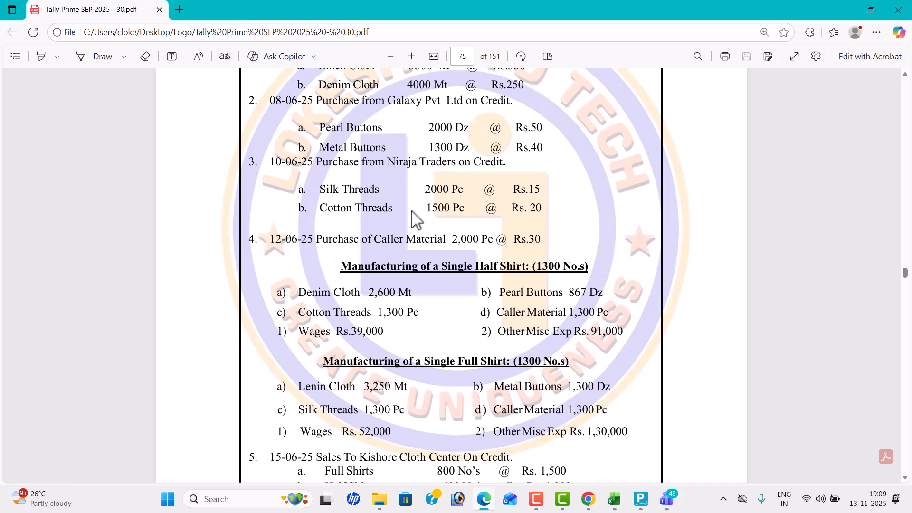
{"action": "scroll", "coordinate": [413, 219], "scroll_direction": "down", "scroll_amount": 1}
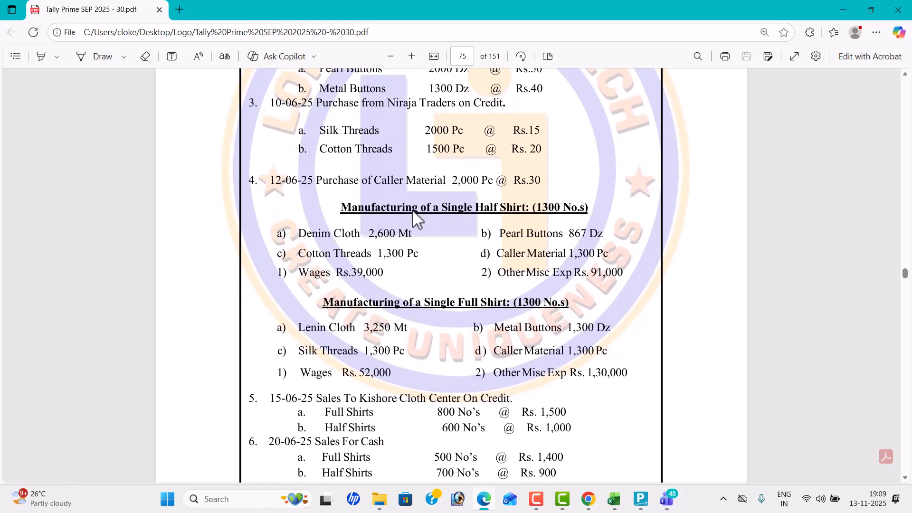
{"action": "scroll", "coordinate": [409, 204], "scroll_direction": "up", "scroll_amount": 3}
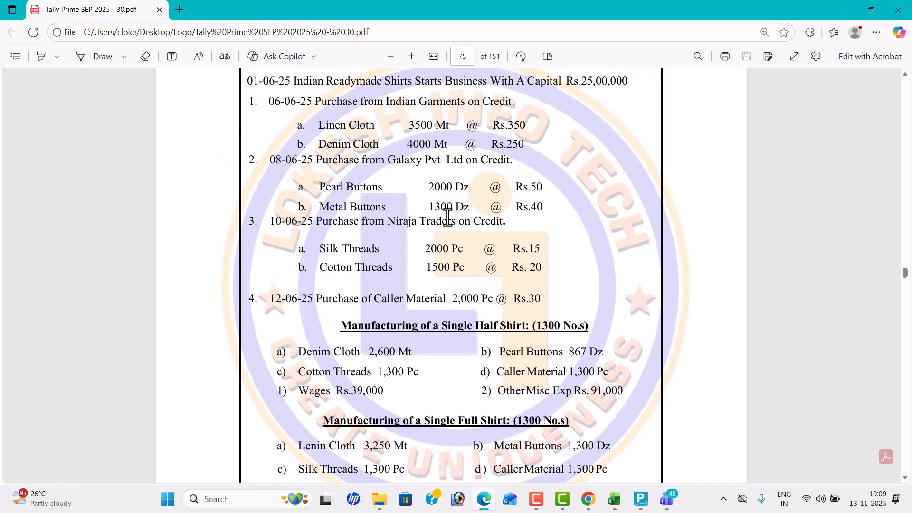
{"action": "scroll", "coordinate": [451, 293], "scroll_direction": "down", "scroll_amount": 1}
{"action": "scroll", "coordinate": [451, 293], "scroll_direction": "down", "scroll_amount": 1}
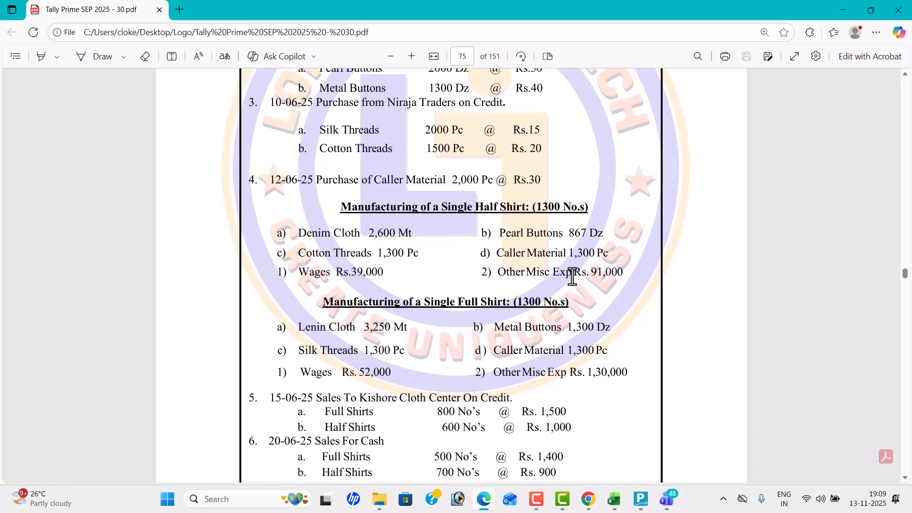
{"action": "left_click_drag", "start_coordinate": [533, 208], "coordinate": [584, 209]}
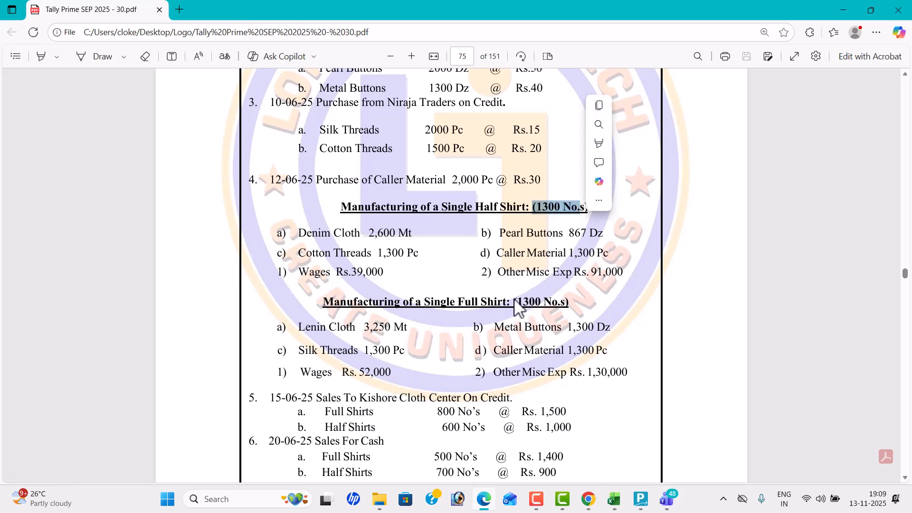
{"action": "left_click_drag", "start_coordinate": [514, 303], "coordinate": [586, 303]}
{"action": "left_click", "coordinate": [586, 303]}
{"action": "scroll", "coordinate": [402, 281], "scroll_direction": "down", "scroll_amount": 2}
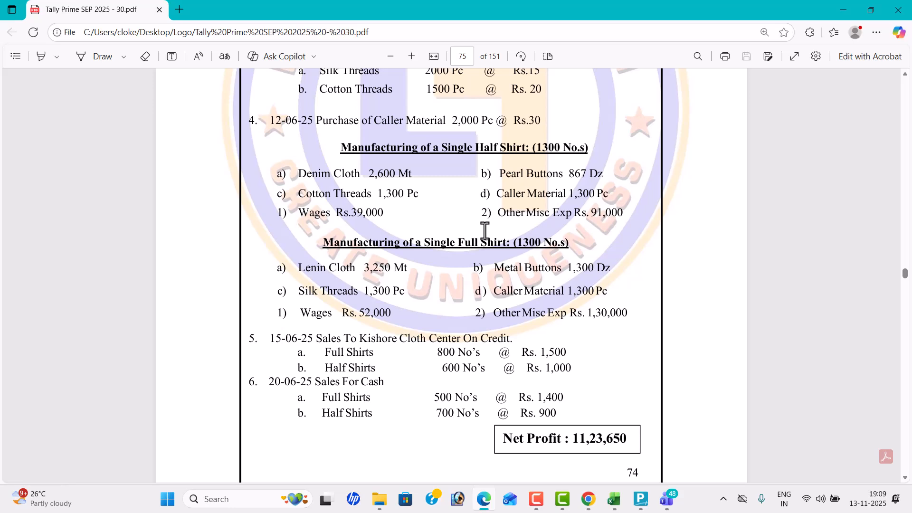
{"action": "scroll", "coordinate": [485, 231], "scroll_direction": "down", "scroll_amount": 2}
{"action": "left_click_drag", "start_coordinate": [258, 279], "coordinate": [568, 360]}
{"action": "left_click", "coordinate": [452, 308]}
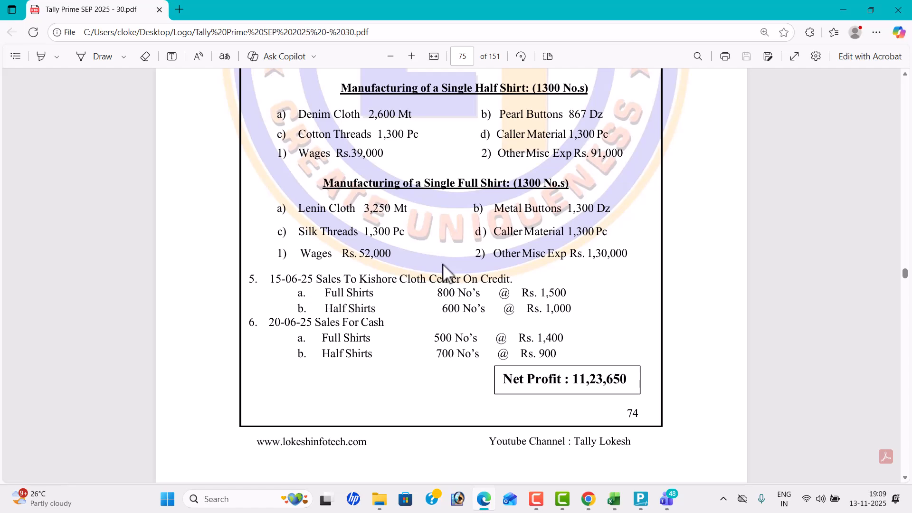
{"action": "scroll", "coordinate": [445, 273], "scroll_direction": "up", "scroll_amount": 2}
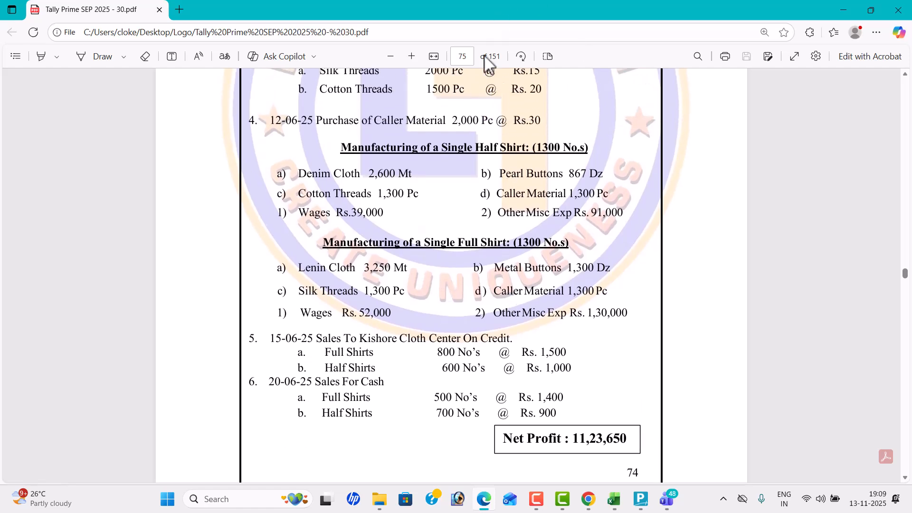
- Switch back to the TALLY TEST workbook in Excel and enter "purchase" in C19 and "Inwards" in D19
{"action": "key", "text": "alt+Tab"}
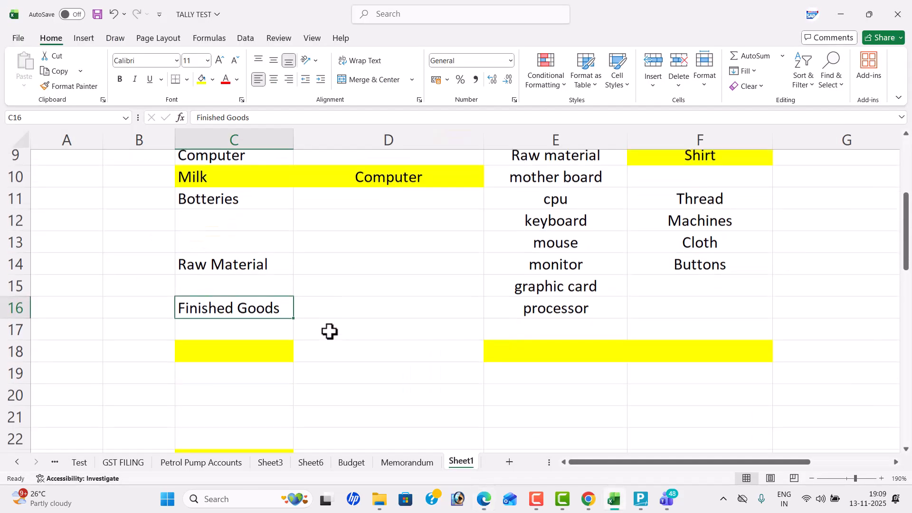
{"action": "scroll", "coordinate": [330, 331], "scroll_direction": "down", "scroll_amount": 2}
{"action": "left_click", "coordinate": [283, 298]}
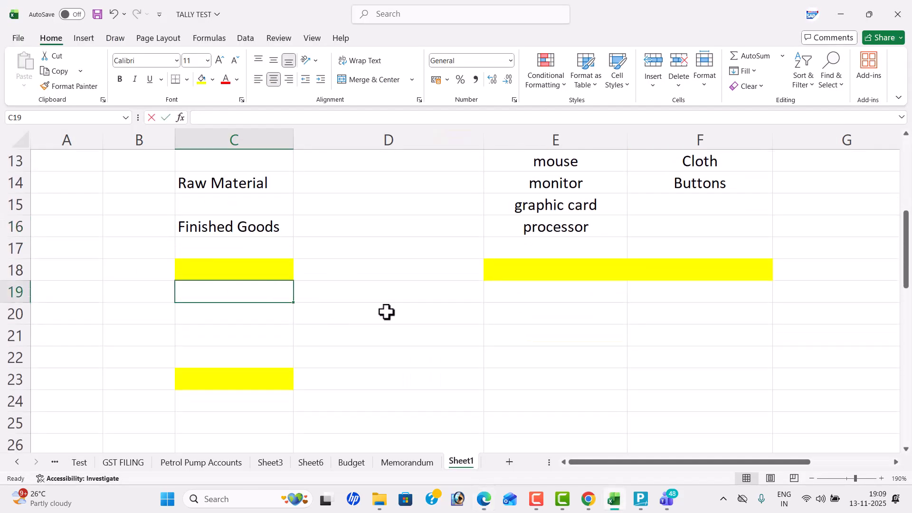
{"action": "type", "text": "purchase"}
{"action": "key", "text": "Tab"}
{"action": "type", "text": "Inward"}
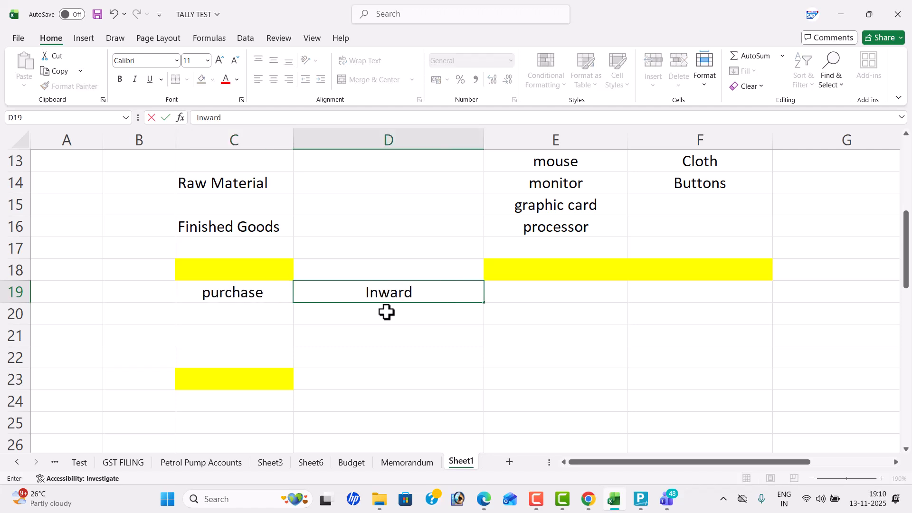
{"action": "type", "text": "s"}
{"action": "key", "text": "Return"}
- Enter "Sales" in C21 and "Outwards" in D21
{"action": "key", "text": "Left"}
{"action": "key", "text": "Down"}
{"action": "type", "text": "Sales"}
{"action": "key", "text": "Tab"}
{"action": "type", "text": "Outwards"}
{"action": "key", "text": "Return"}
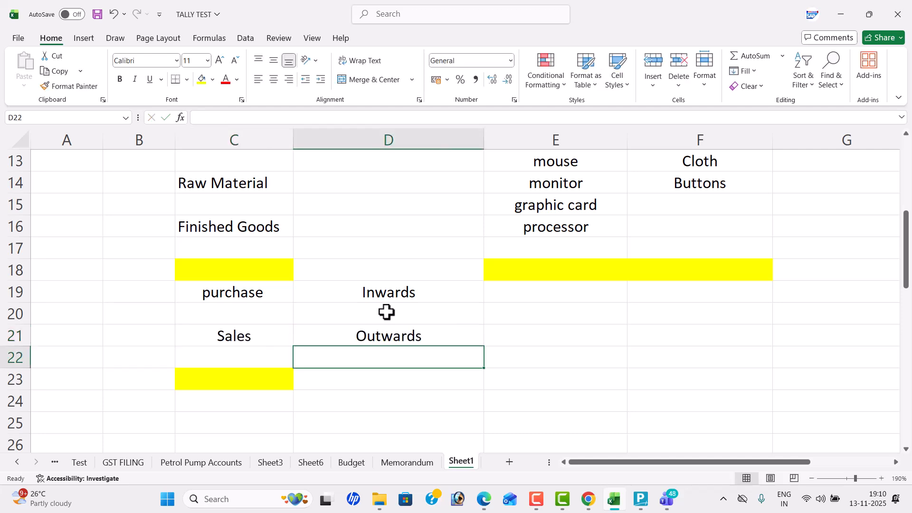
- Enter "Closing Balance" in D23 below the Outwards label
{"action": "key", "text": "Down"}
{"action": "key", "text": "Left"}
{"action": "key", "text": "Right"}
{"action": "type", "text": "Closing Balance"}
{"action": "key", "text": "Return"}
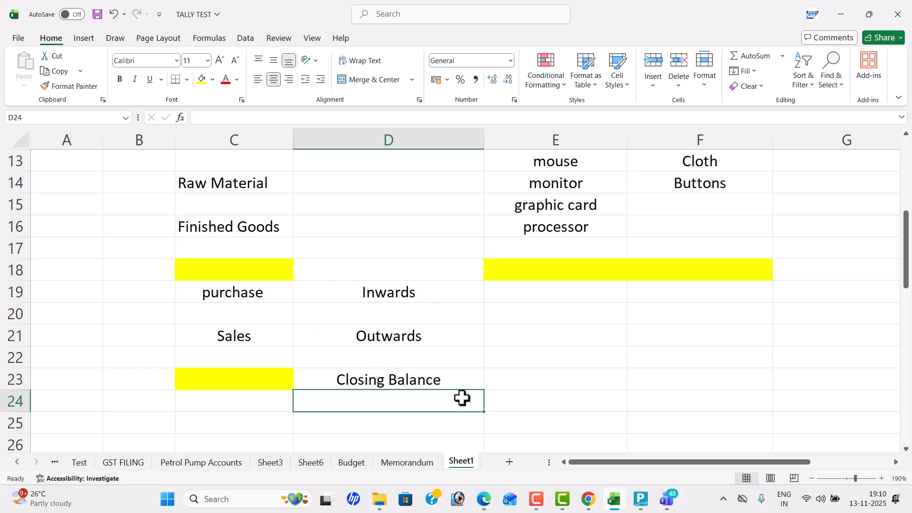
{"action": "left_click", "coordinate": [460, 383]}
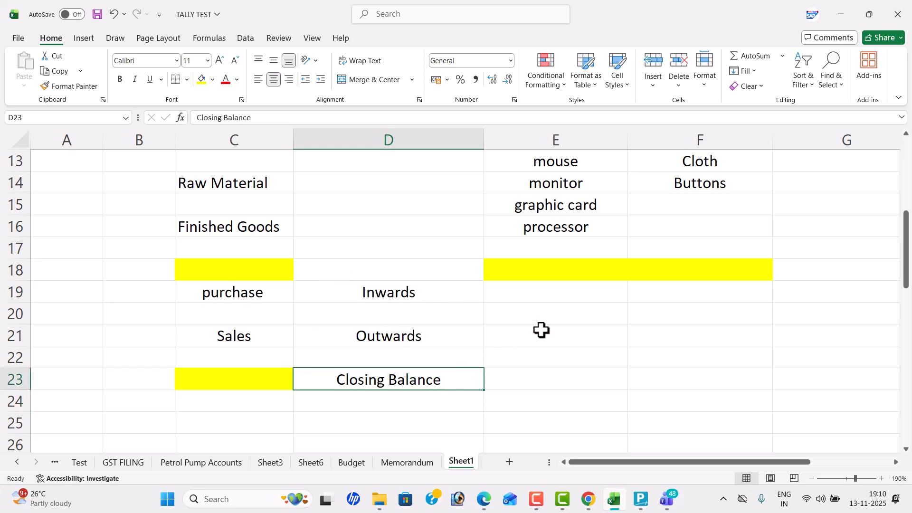
- Enter the heading "MIS REPORTS" in E20
{"action": "scroll", "coordinate": [542, 330], "scroll_direction": "up", "scroll_amount": 2}
{"action": "scroll", "coordinate": [535, 328], "scroll_direction": "down", "scroll_amount": 2}
{"action": "left_click", "coordinate": [582, 309]}
{"action": "type", "text": "MIS"}
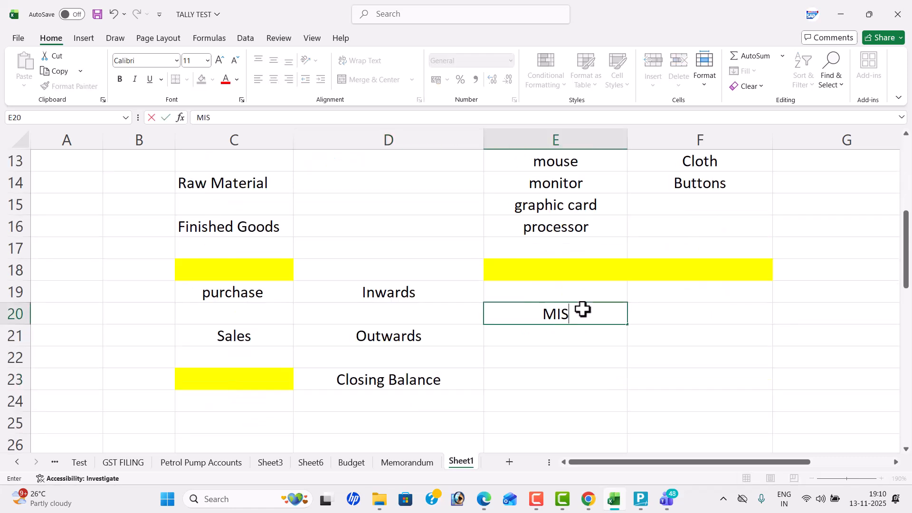
{"action": "type", "text": " REPORTS"}
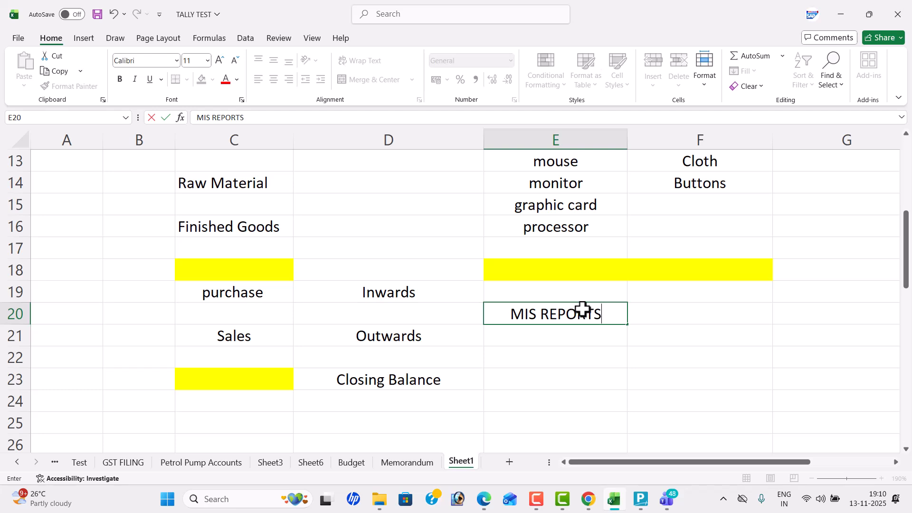
{"action": "key", "text": "Return"}
- List "Accoutns Books", "MonthlY Reprots" and "Statistics" in E21:E23 under the MIS REPORTS heading
{"action": "type", "text": "a"}
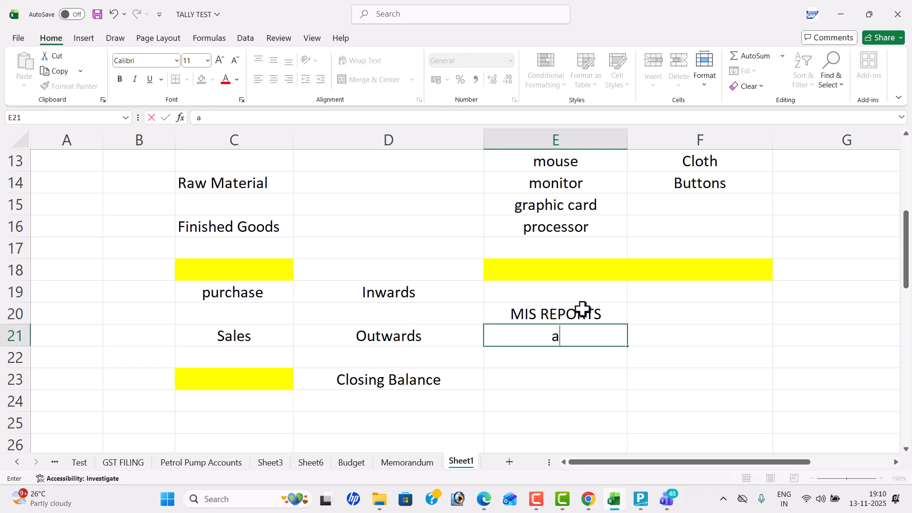
{"action": "type", "text": "ccoutns "}
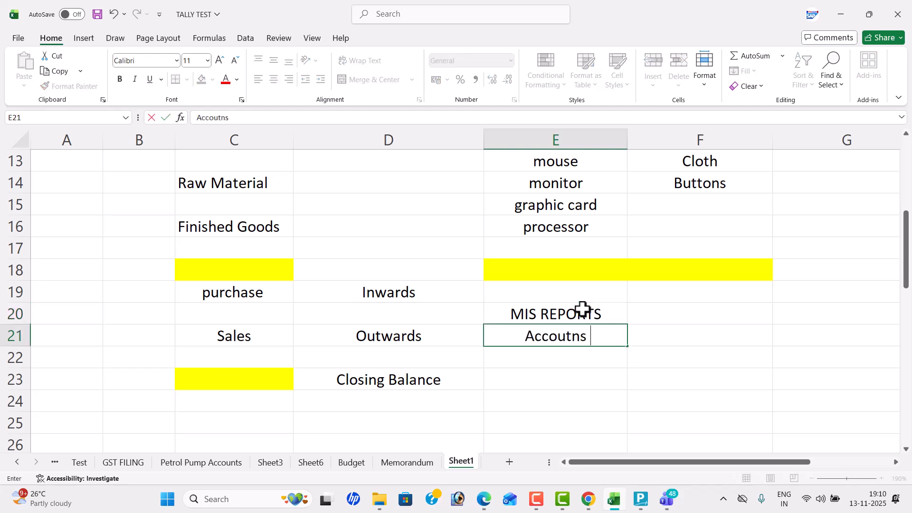
{"action": "type", "text": "Books"}
{"action": "key", "text": "Return"}
{"action": "type", "text": "Month"}
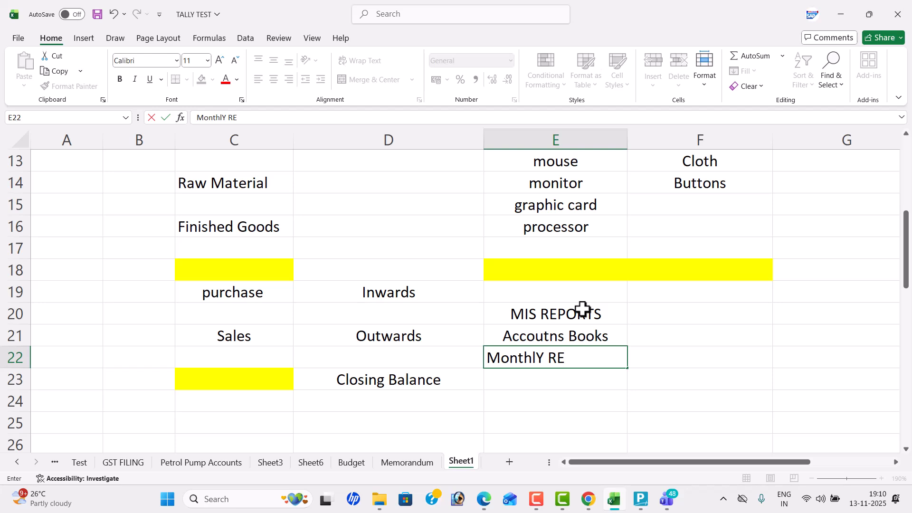
{"action": "type", "text": "lY Reprots"}
{"action": "key", "text": "Return"}
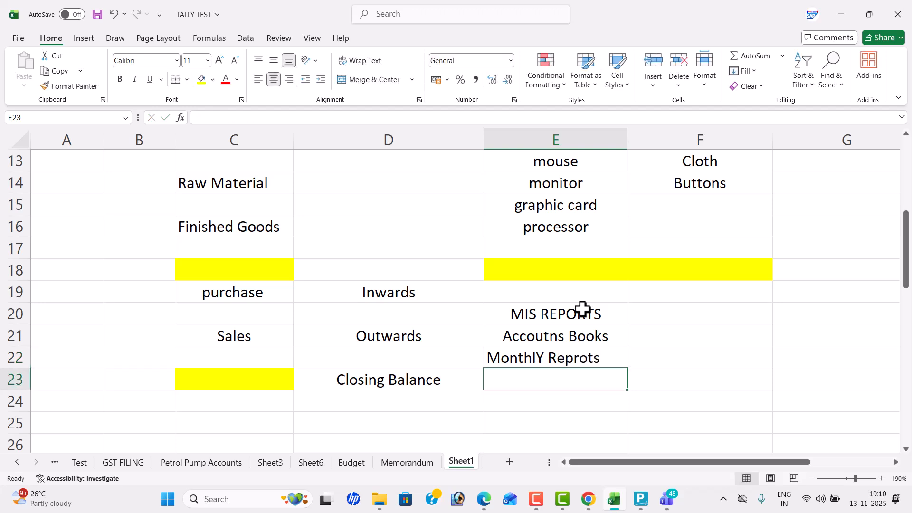
{"action": "type", "text": "Sta"}
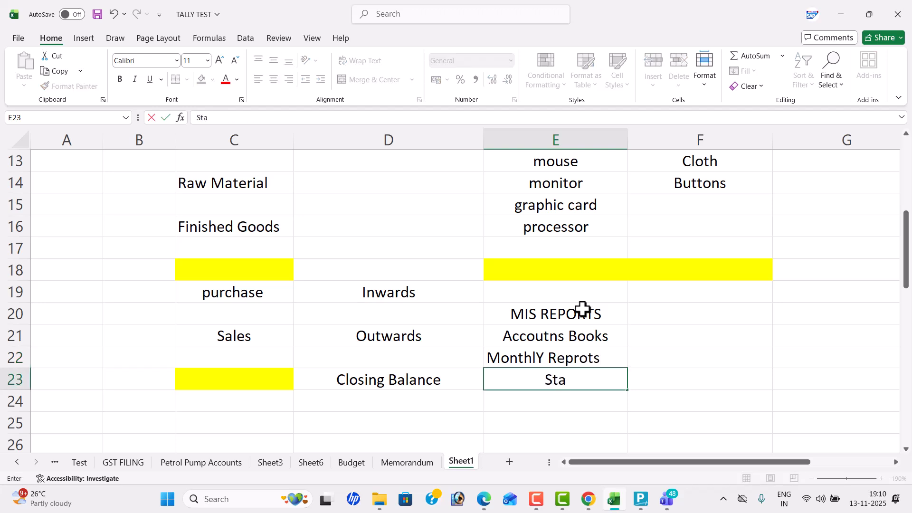
{"action": "type", "text": "tistics"}
{"action": "key", "text": "Return"}
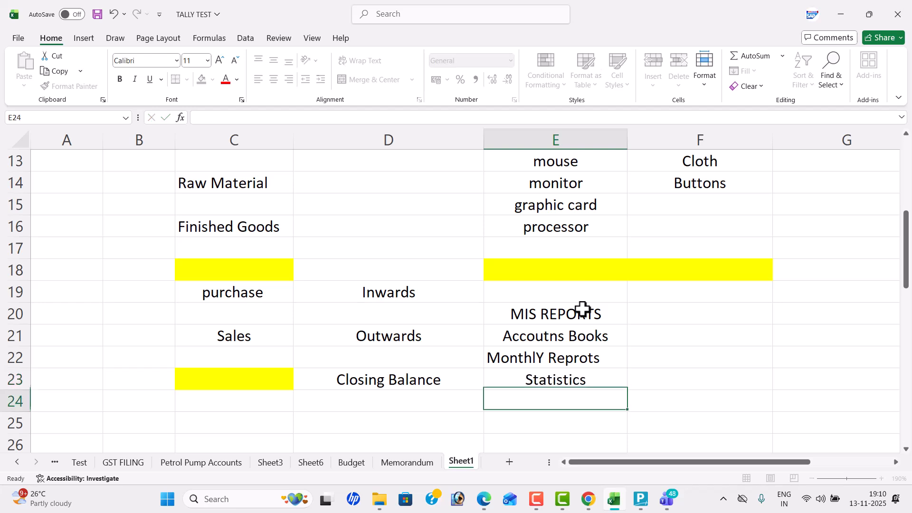
- Left-align cells E19:E23 containing the MIS REPORTS heading and its report list
{"action": "left_click", "coordinate": [558, 317]}
{"action": "left_click", "coordinate": [520, 377]}
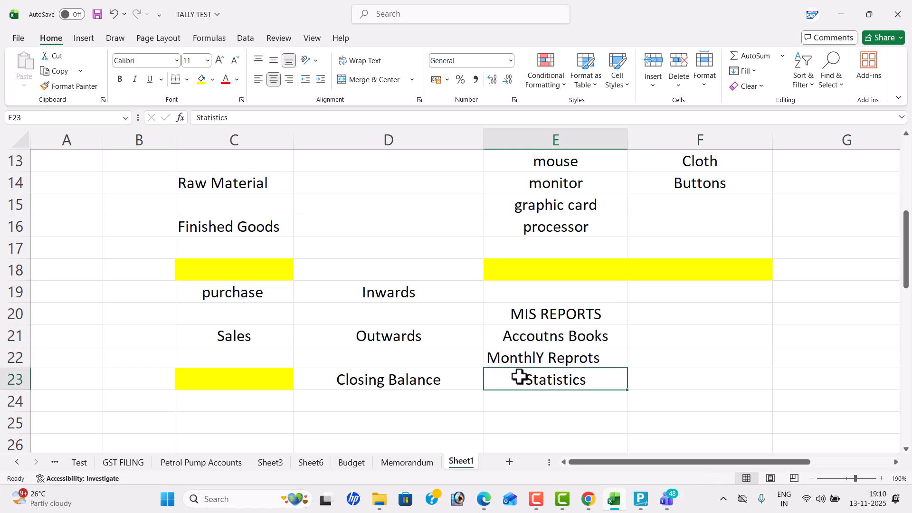
{"action": "double_click", "coordinate": [516, 314]}
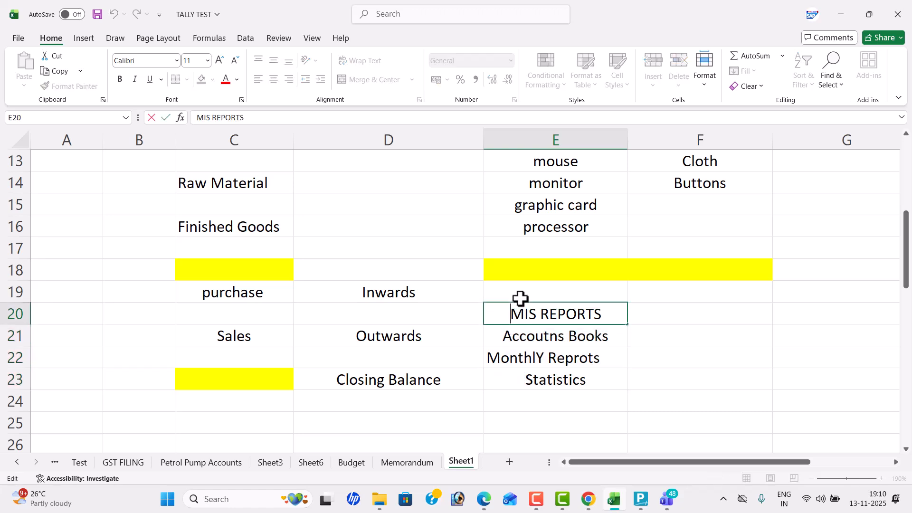
{"action": "left_click", "coordinate": [521, 299]}
{"action": "key", "text": "shift+Down"}
{"action": "key", "text": "shift+Down"}
{"action": "key", "text": "shift+Down"}
{"action": "key", "text": "shift+Down"}
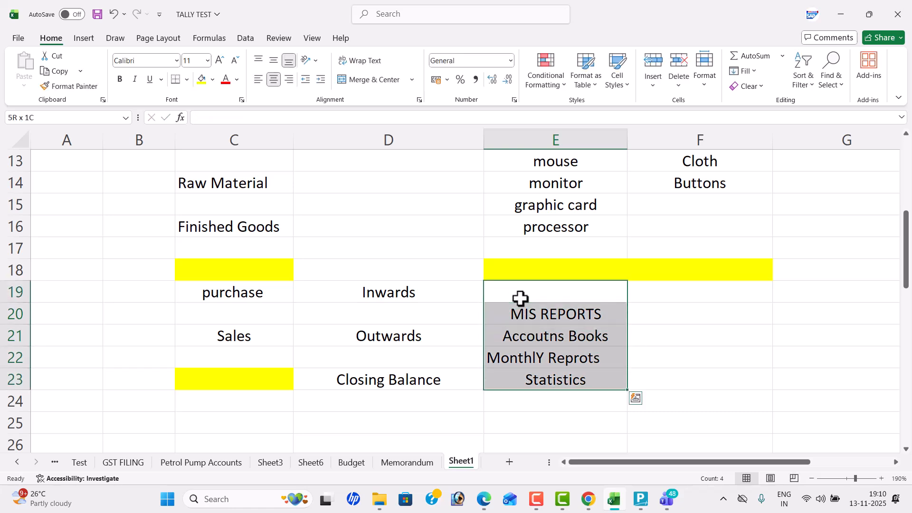
{"action": "left_click", "coordinate": [258, 79]}
{"action": "left_click", "coordinate": [668, 336]}
- Switch to TallyPrime and open the Company Creation form from the company list
{"action": "scroll", "coordinate": [612, 292], "scroll_direction": "up", "scroll_amount": 4}
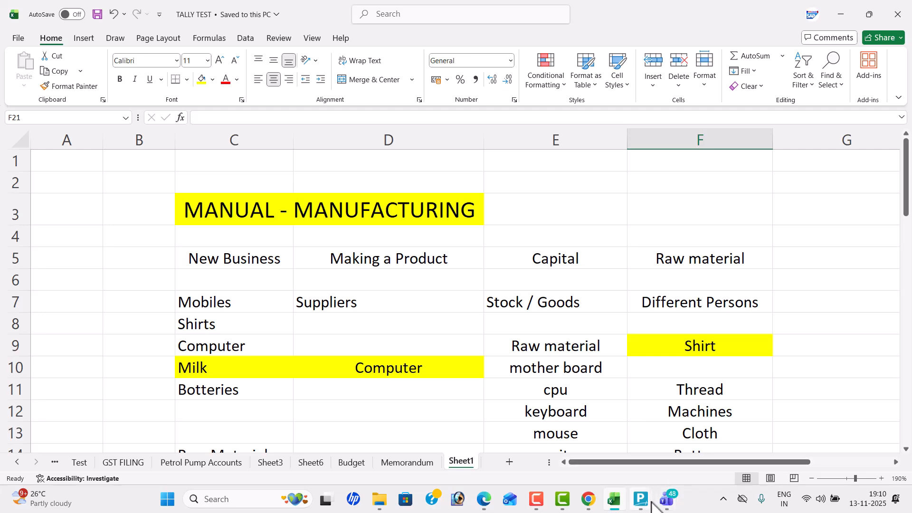
{"action": "mouse_move", "coordinate": [642, 503]}
{"action": "left_click", "coordinate": [686, 463]}
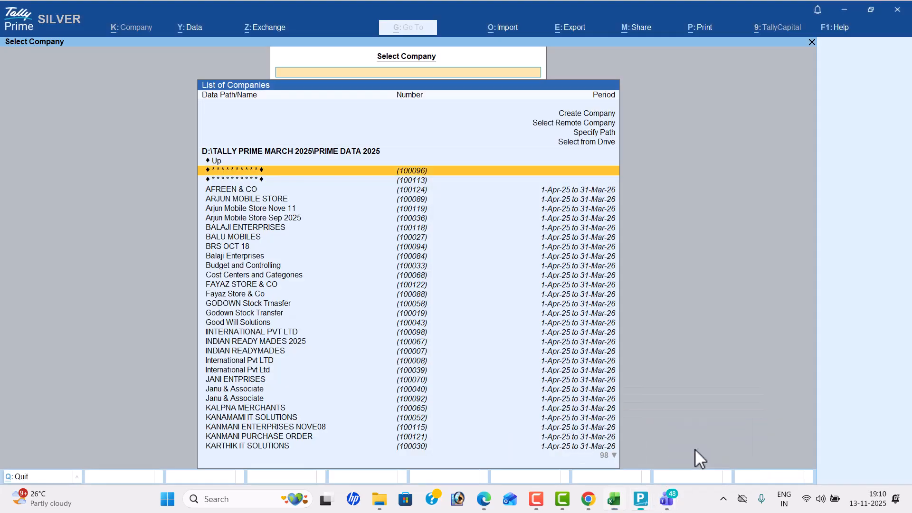
{"action": "key", "text": "Up"}
{"action": "key", "text": "Up"}
{"action": "key", "text": "Up"}
{"action": "key", "text": "Up"}
{"action": "key", "text": "Up"}
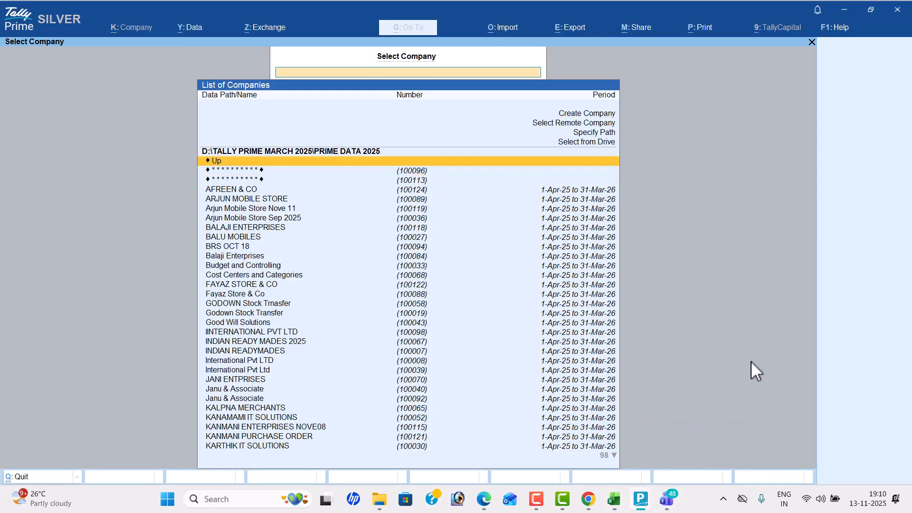
{"action": "key", "text": "Return"}
- Consult Problem 15 in the Tally Prime PDF, name the company "Indian Ready Mades Nove 13" and set its state to Andhra Pradesh
{"action": "key", "text": "alt+Tab"}
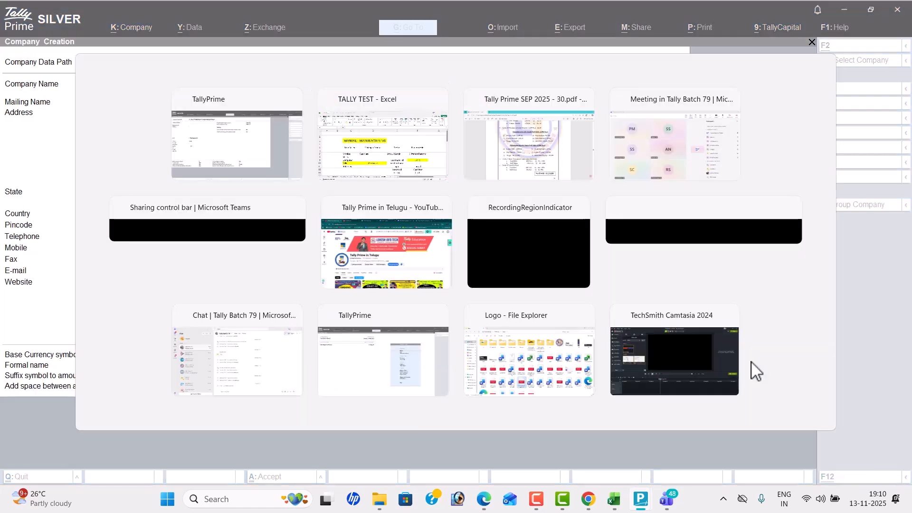
{"action": "key", "text": "alt+Tab"}
{"action": "scroll", "coordinate": [751, 361], "scroll_direction": "up", "scroll_amount": 6}
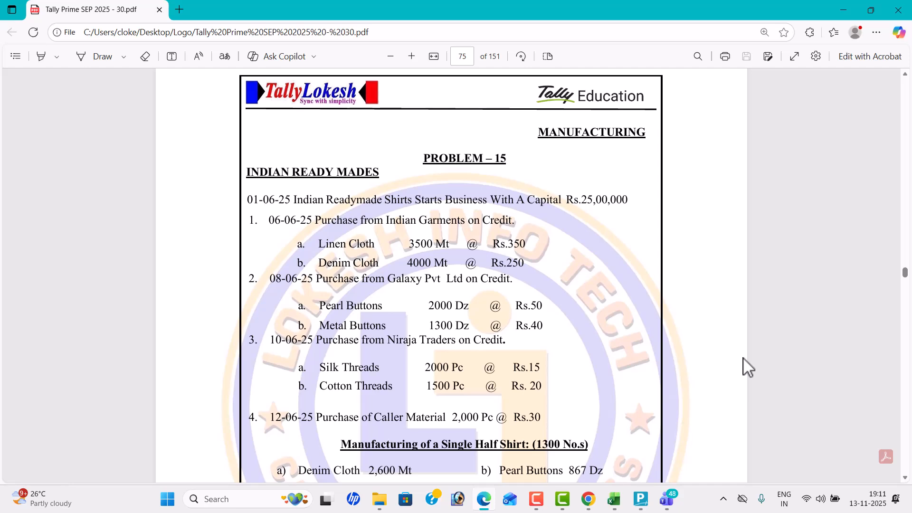
{"action": "key", "text": "alt+Tab"}
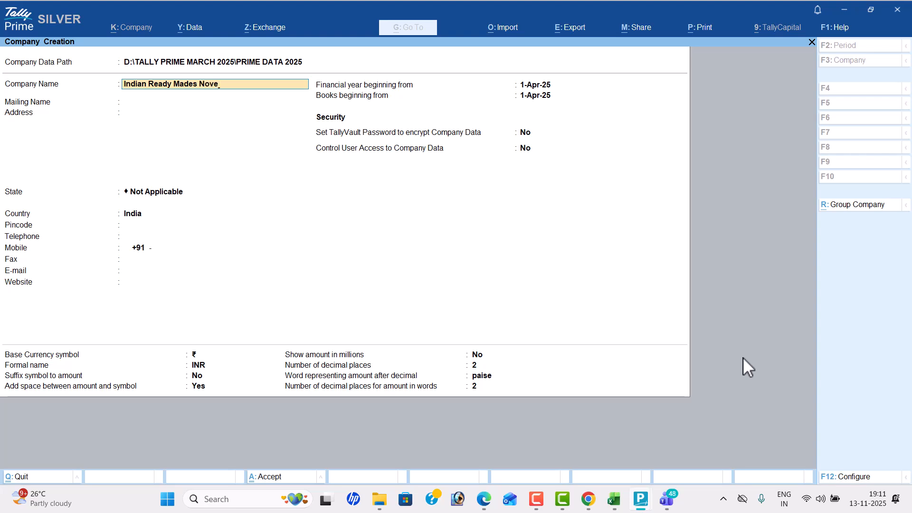
{"action": "type", "text": "3"}
{"action": "key", "text": "Return"}
{"action": "key", "text": "Return"}
{"action": "key", "text": "Return"}
{"action": "key", "text": "Down"}
{"action": "key", "text": "Return"}
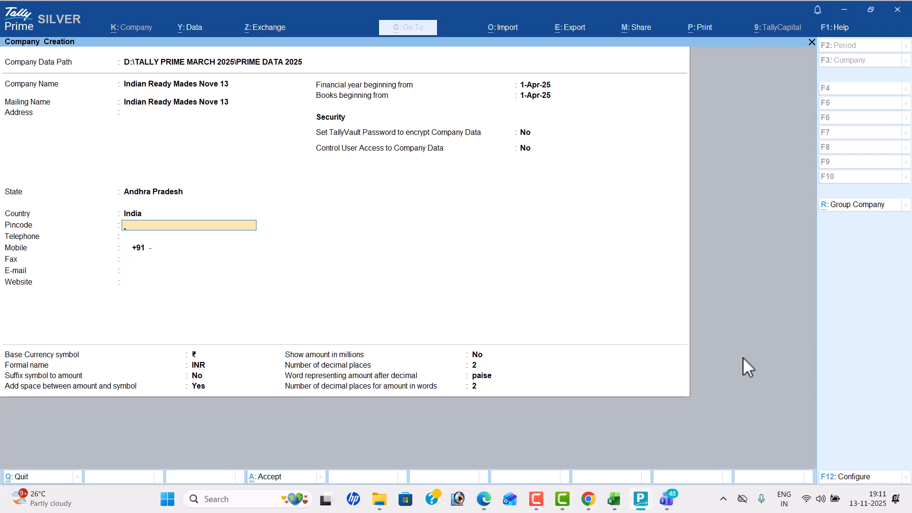
- Review the half-shirt and full-shirt manufacturing details of Problem 15 in the PDF, and return to TallyPrime
{"action": "key", "text": "alt+Tab"}
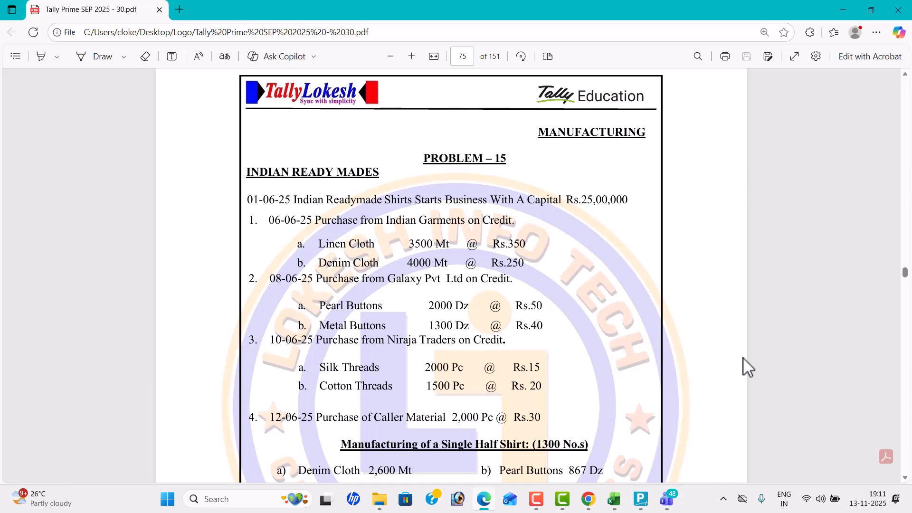
{"action": "scroll", "coordinate": [748, 368], "scroll_direction": "down", "scroll_amount": 4}
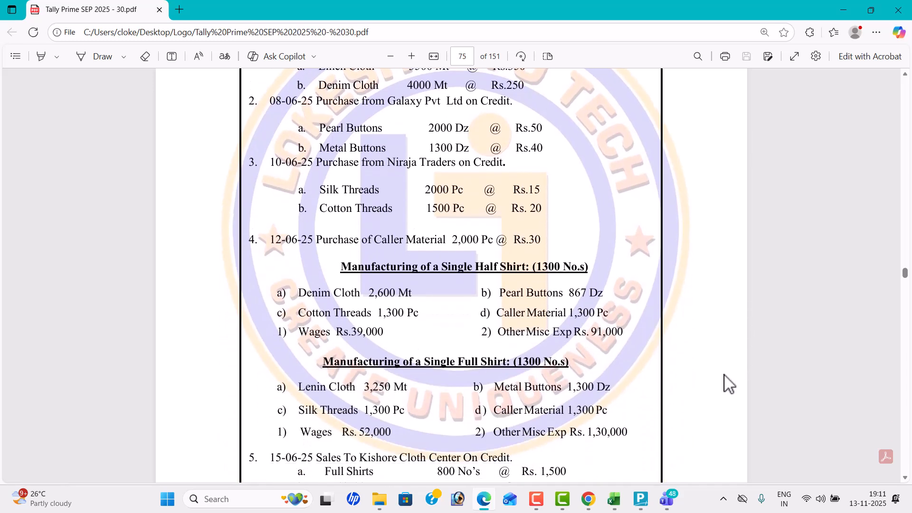
{"action": "left_click_drag", "start_coordinate": [336, 265], "coordinate": [622, 438]}
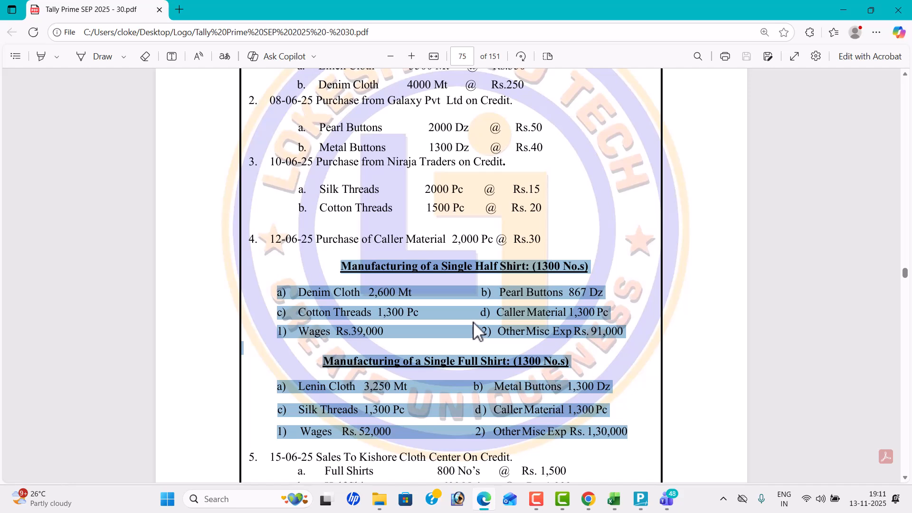
{"action": "scroll", "coordinate": [546, 304], "scroll_direction": "up", "scroll_amount": 3}
{"action": "key", "text": "alt+Tab"}
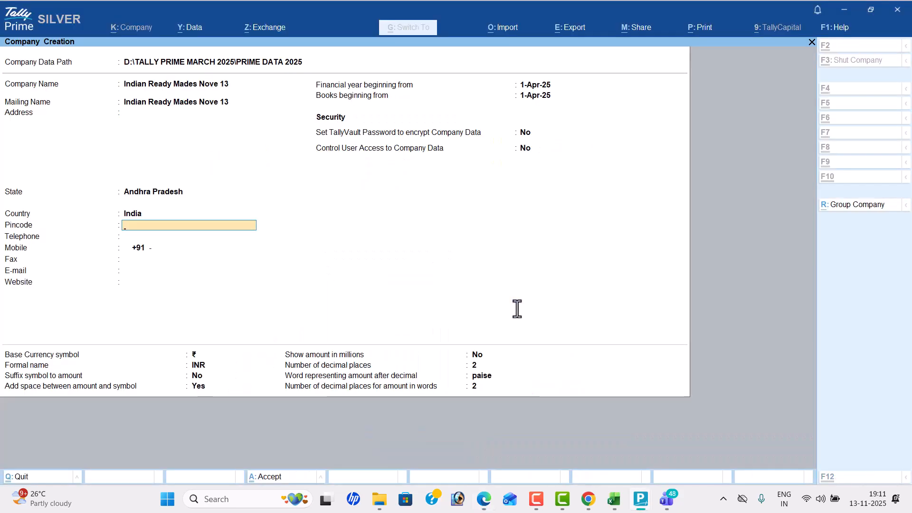
- Save the new company and disable bill-wise entry in its features
{"action": "key", "text": "ctrl+a"}
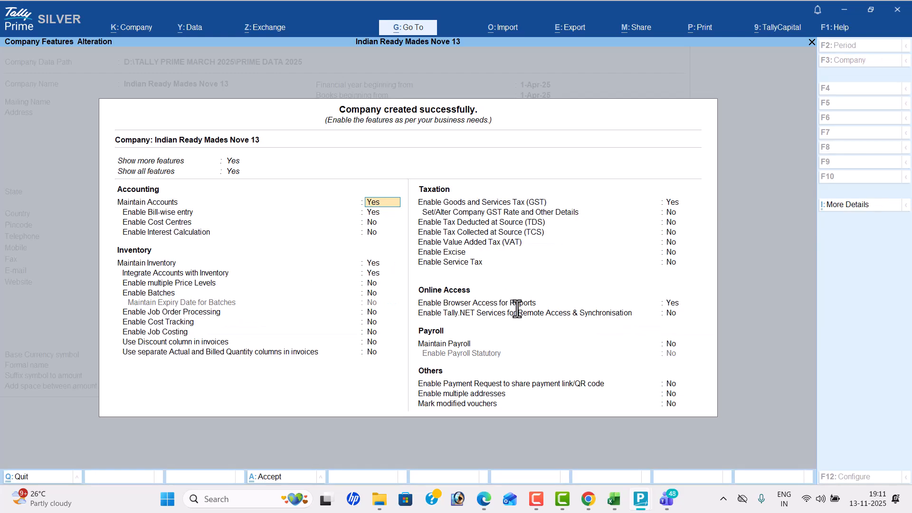
{"action": "key", "text": "Return"}
{"action": "key", "text": "n"}
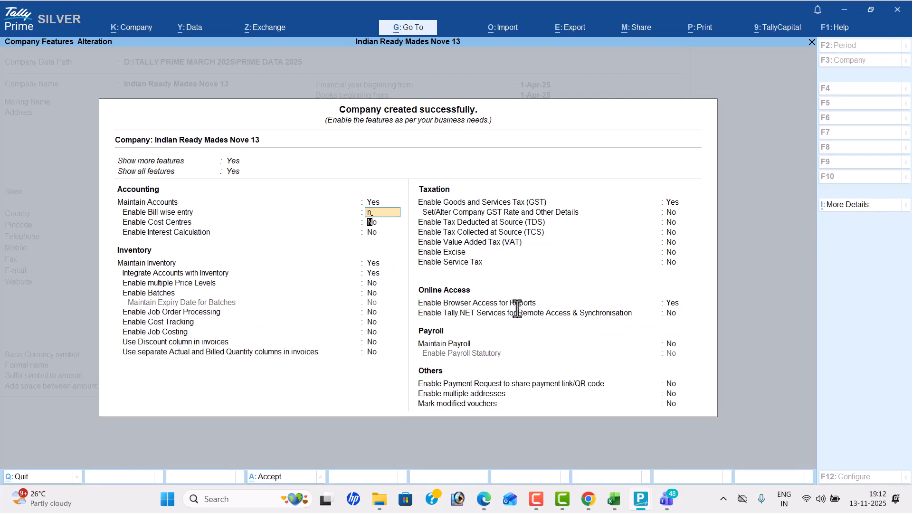
{"action": "key", "text": "Return"}
{"action": "key", "text": "Return"}
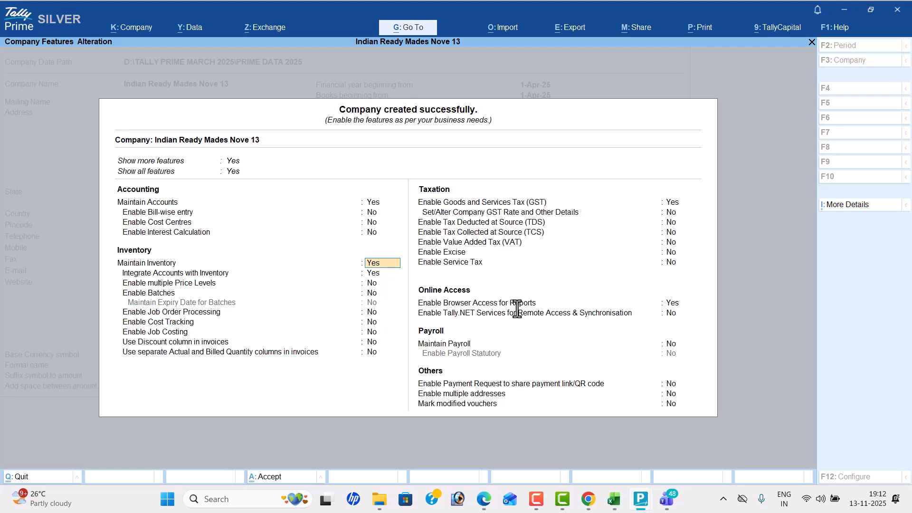
- Disable GST and browser access for reports, keep the inventory options as they are, and accept the company features
{"action": "key", "text": "Return"}
{"action": "key", "text": "Return"}
{"action": "key", "text": "Return"}
{"action": "key", "text": "Return"}
{"action": "key", "text": "Return"}
{"action": "key", "text": "Return"}
{"action": "key", "text": "Return"}
{"action": "key", "text": "Return"}
{"action": "key", "text": "Return"}
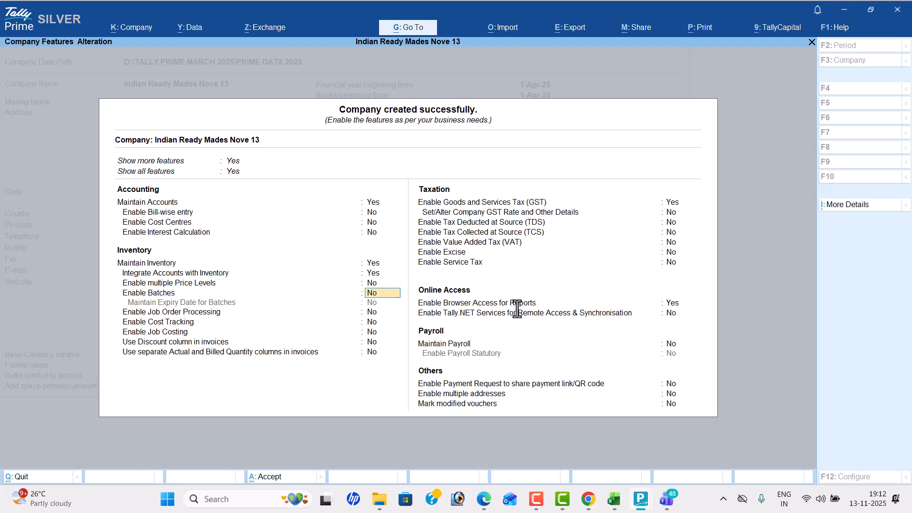
{"action": "key", "text": "n"}
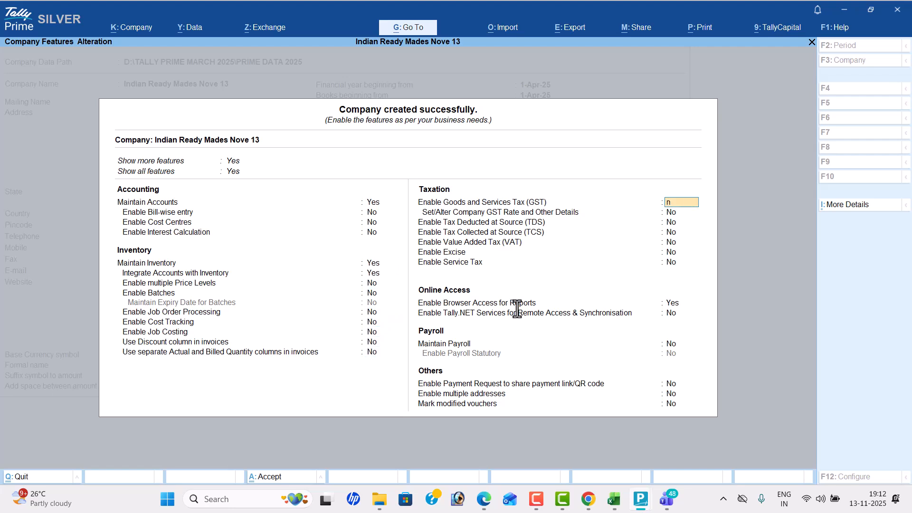
{"action": "key", "text": "Return"}
{"action": "key", "text": "Return"}
{"action": "key", "text": "Return"}
{"action": "key", "text": "Return"}
{"action": "key", "text": "Return"}
{"action": "key", "text": "Return"}
{"action": "key", "text": "n"}
{"action": "key", "text": "Return"}
{"action": "key", "text": "Return"}
{"action": "key", "text": "Return"}
{"action": "key", "text": "Return"}
{"action": "key", "text": "Return"}
{"action": "key", "text": "Return"}
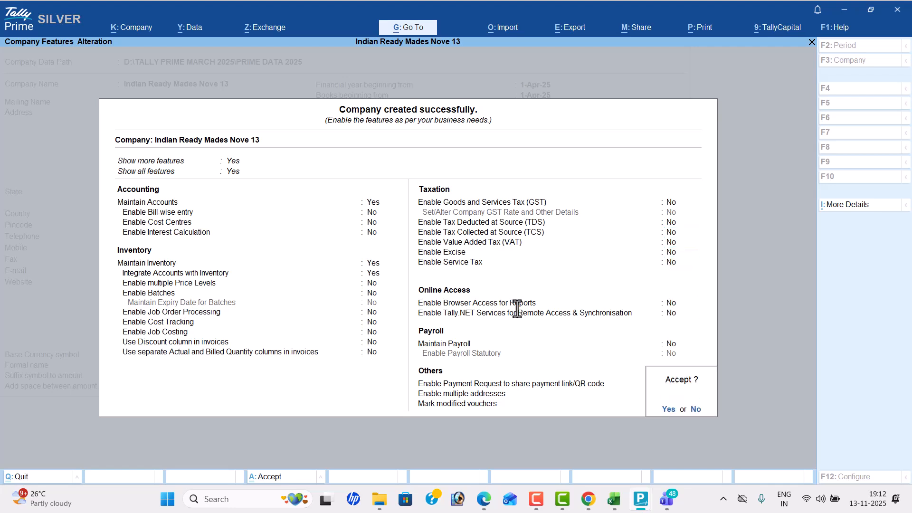
{"action": "key", "text": "Return"}
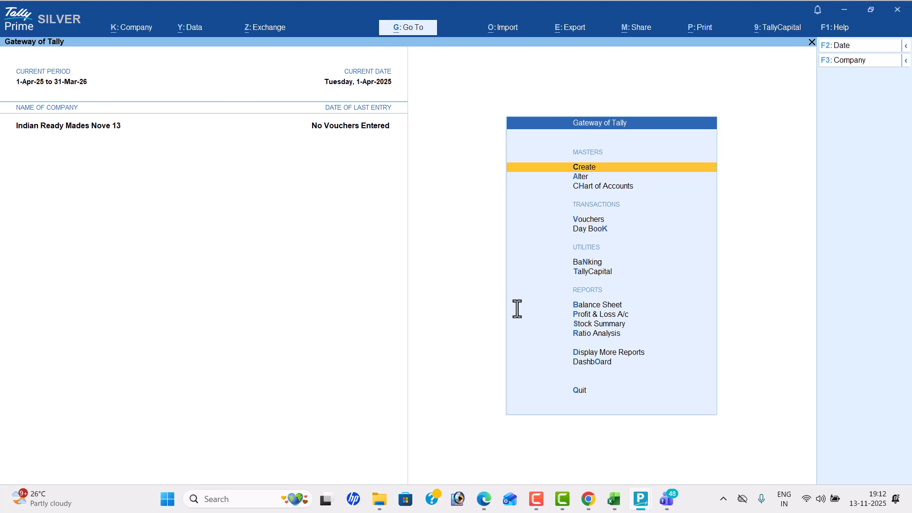
- Create a ledger named "Capital" under Capital Account, consulting the capital entry of Problem 15 in the PDF
{"action": "key", "text": "Return"}
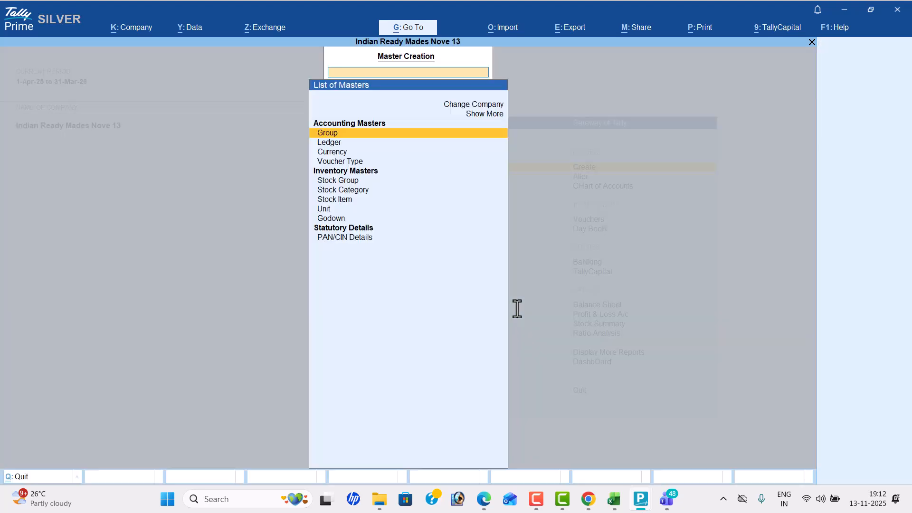
{"action": "key", "text": "Down"}
{"action": "key", "text": "Return"}
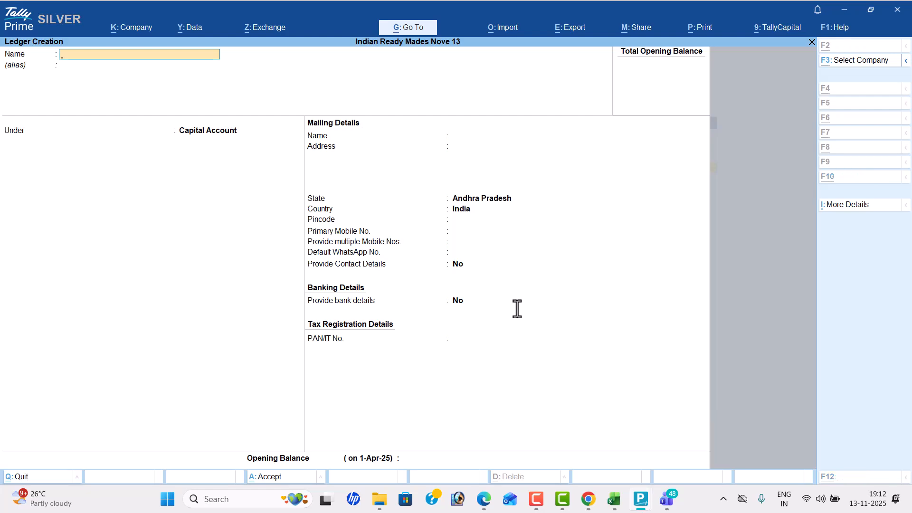
{"action": "key", "text": "alt+Tab"}
{"action": "scroll", "coordinate": [519, 311], "scroll_direction": "up", "scroll_amount": 2}
{"action": "left_click", "coordinate": [541, 280]}
{"action": "key", "text": "alt+Tab"}
{"action": "type", "text": "Capital"}
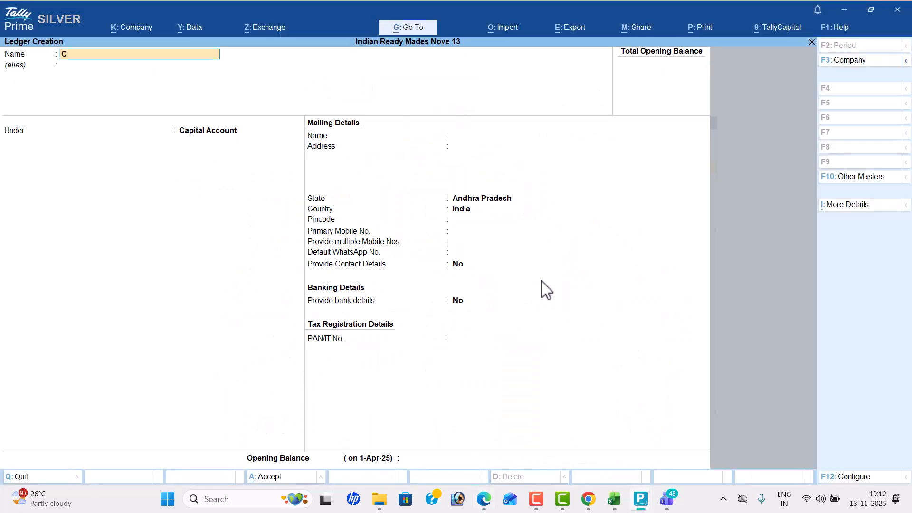
{"action": "key", "text": "Return"}
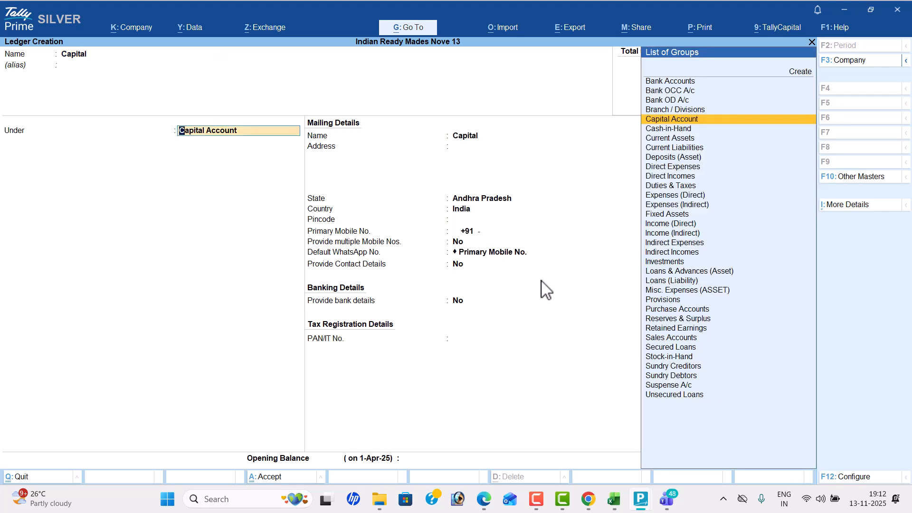
{"action": "key", "text": "Return"}
{"action": "key", "text": "ctrl"}
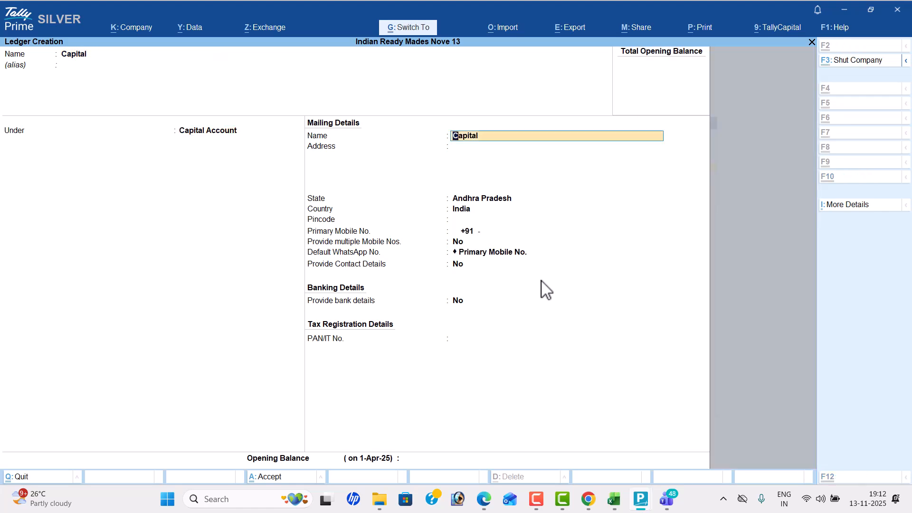
{"action": "key", "text": "ctrl+a"}
- Create a ledger named "Purchase" under Purchase Accounts, consulting the purchase entries of Problem 15 in the PDF
{"action": "key", "text": "alt+Tab"}
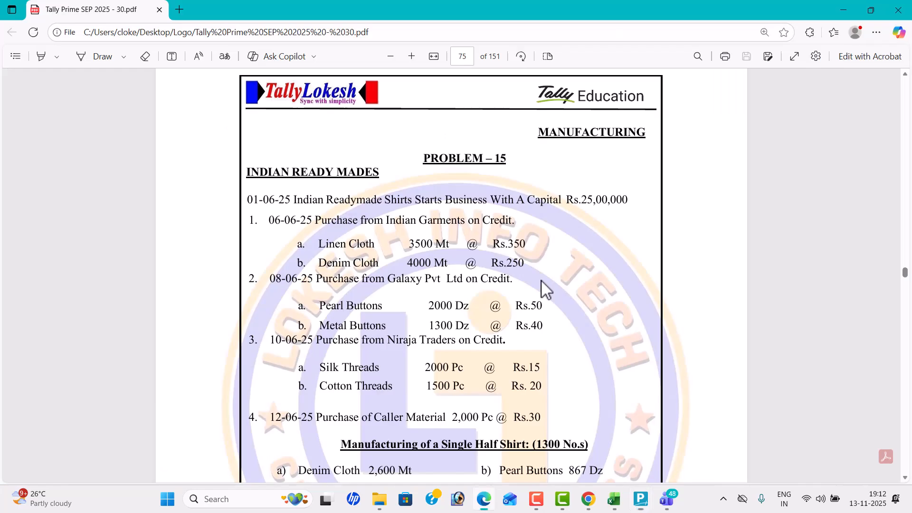
{"action": "key", "text": "alt+Tab"}
{"action": "type", "text": "Purchase"}
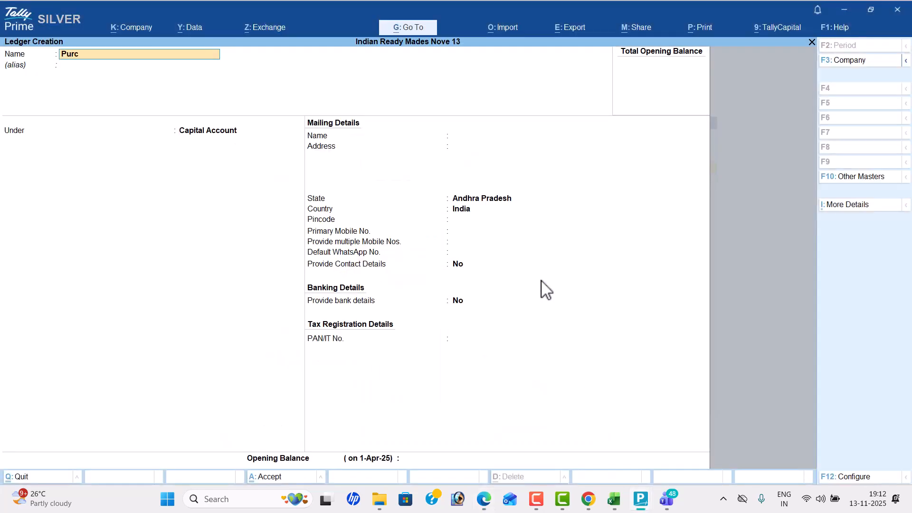
{"action": "key", "text": "Return"}
{"action": "type", "text": "Pu"}
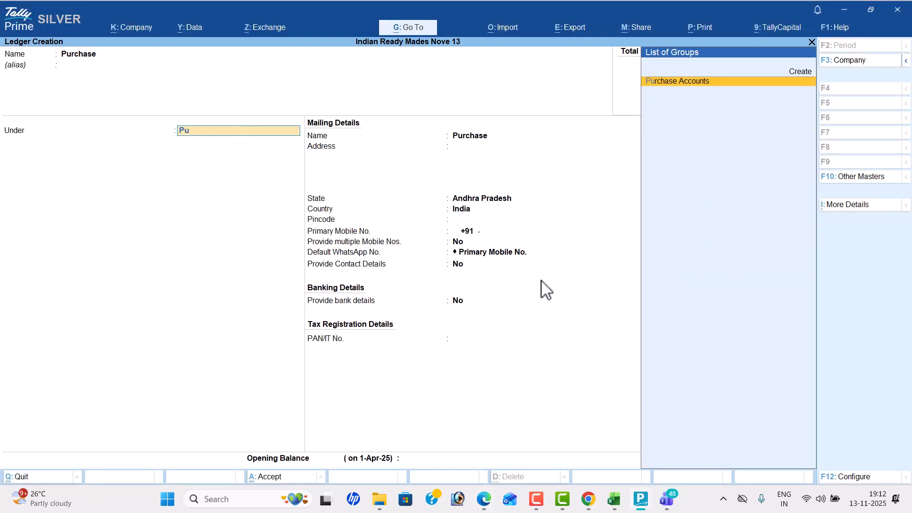
{"action": "key", "text": "Return"}
{"action": "key", "text": "ctrl+a"}
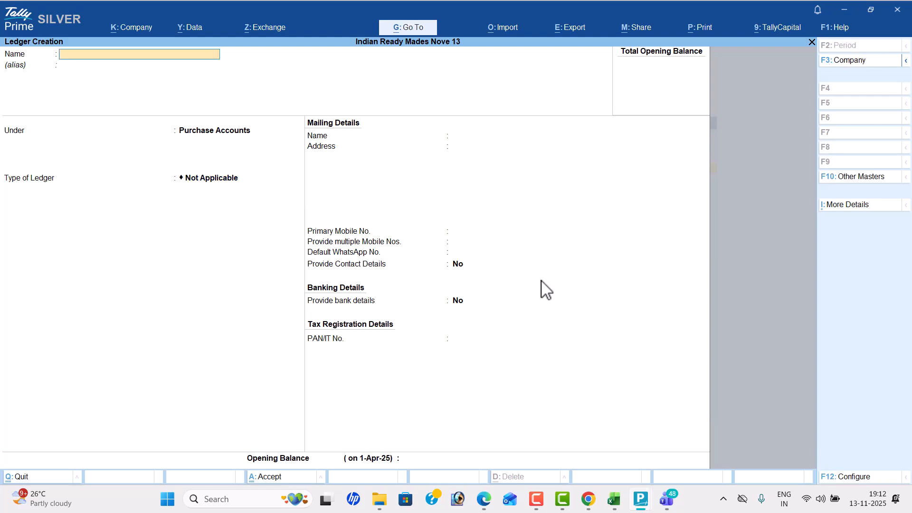
- Create a ledger named "Indian Garments" under Sundry Creditors, checking the supplier's name in the PDF
{"action": "key", "text": "alt+Tab"}
{"action": "key", "text": "alt+Tab"}
{"action": "type", "text": "Indian Garments"}
{"action": "key", "text": "Return"}
{"action": "key", "text": "Return"}
{"action": "type", "text": "Sund"}
{"action": "key", "text": "Return"}
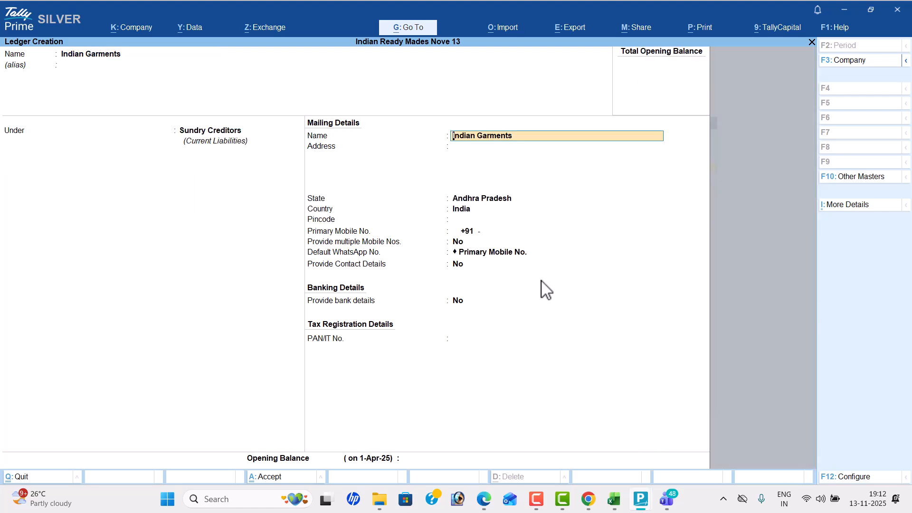
{"action": "key", "text": "ctrl+a"}
- Look up the second supplier in the PDF and create the ledger "Galaxy Pvt Ltd" under Sundry Creditors
{"action": "key", "text": "alt+Tab"}
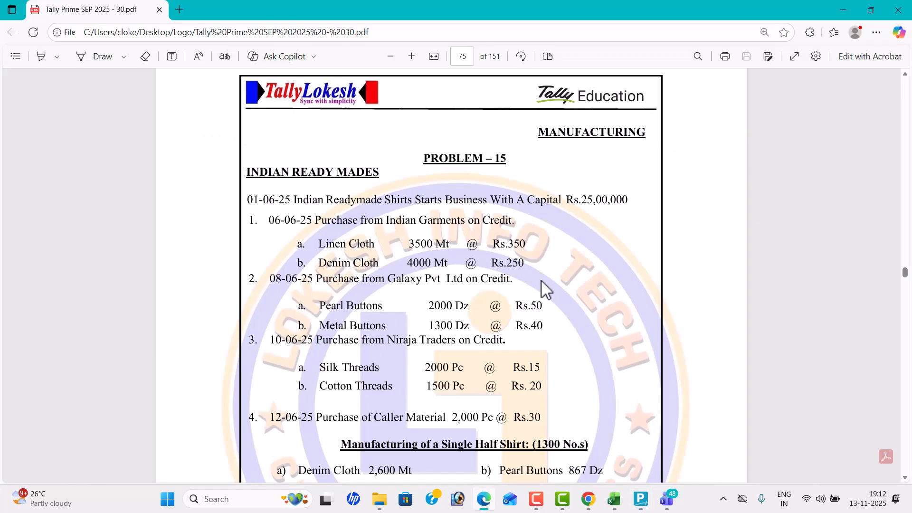
{"action": "scroll", "coordinate": [546, 289], "scroll_direction": "down", "scroll_amount": 3}
{"action": "key", "text": "alt+Tab"}
{"action": "type", "text": "Galaxy"}
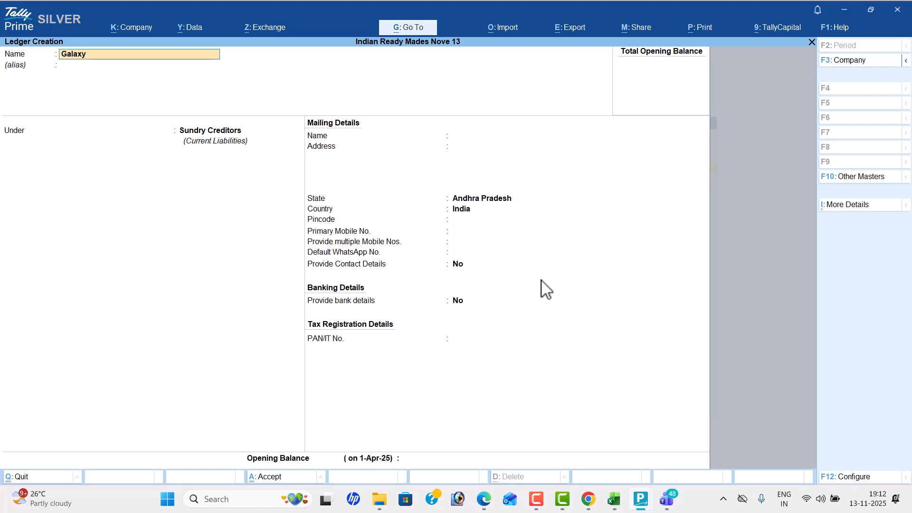
{"action": "type", "text": " Pvt Ltd"}
{"action": "key", "text": "Return"}
{"action": "key", "text": "Return"}
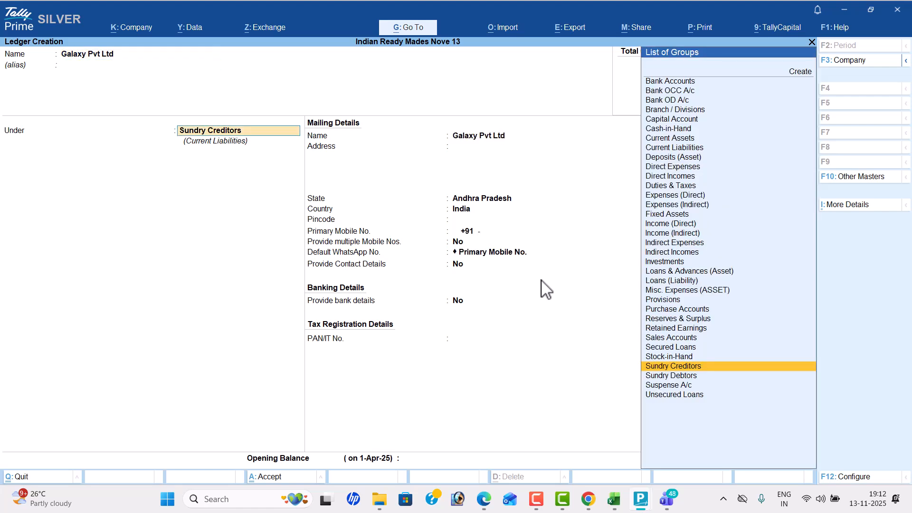
{"action": "key", "text": "Return"}
{"action": "key", "text": "ctrl+a"}
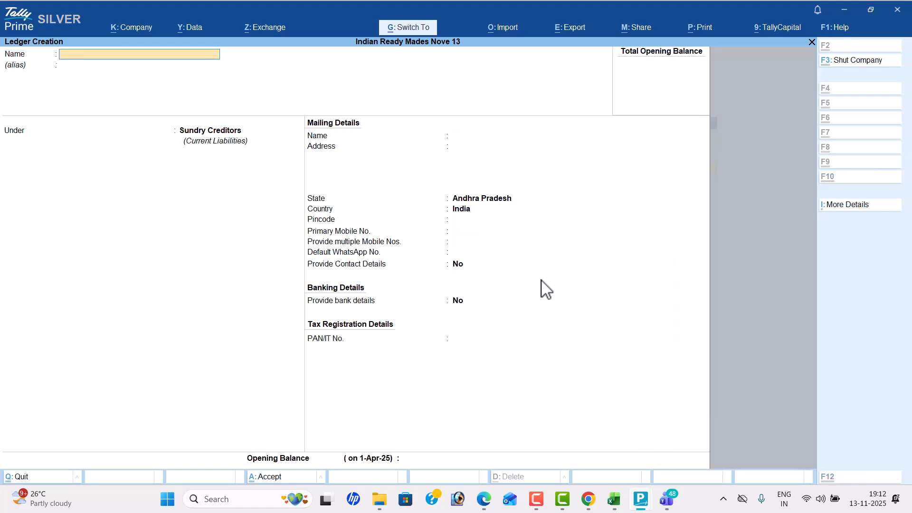
- Check the third supplier in the PDF and create the ledger "Niraja Traders" under Sundry Creditors
{"action": "key", "text": "alt+Tab"}
{"action": "key", "text": "alt+Tab"}
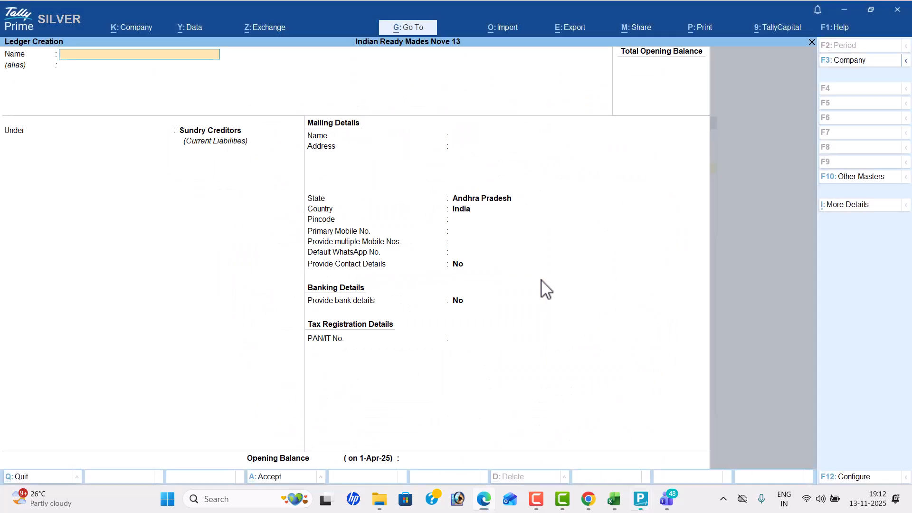
{"action": "type", "text": "Niraja traders"}
{"action": "key", "text": "Return"}
{"action": "key", "text": "Return"}
{"action": "key", "text": "Return"}
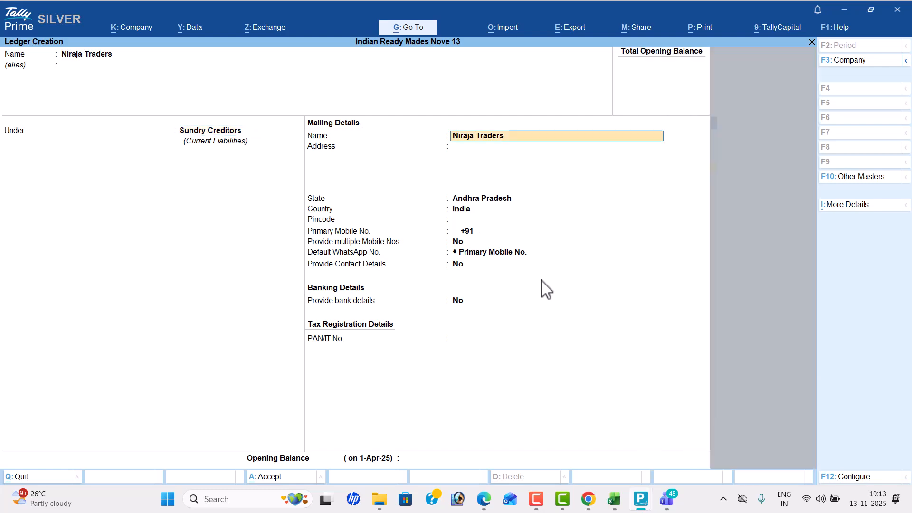
{"action": "key", "text": "ctrl+a"}
- Consult the manufacturing costs in the PDF and create a ledger named "Wages" under Direct Expenses
{"action": "key", "text": "alt+Tab"}
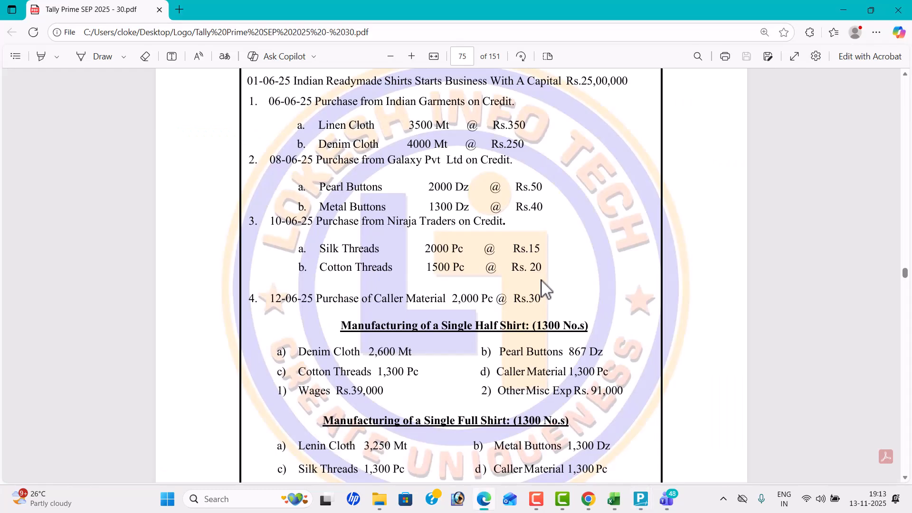
{"action": "scroll", "coordinate": [542, 285], "scroll_direction": "down", "scroll_amount": 5}
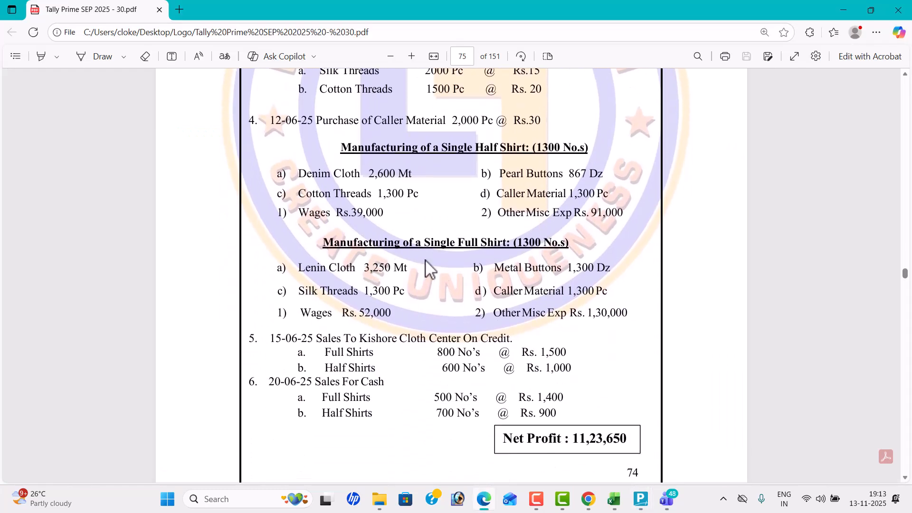
{"action": "key", "text": "alt+Tab"}
{"action": "type", "text": "Wages"}
{"action": "key", "text": "Return"}
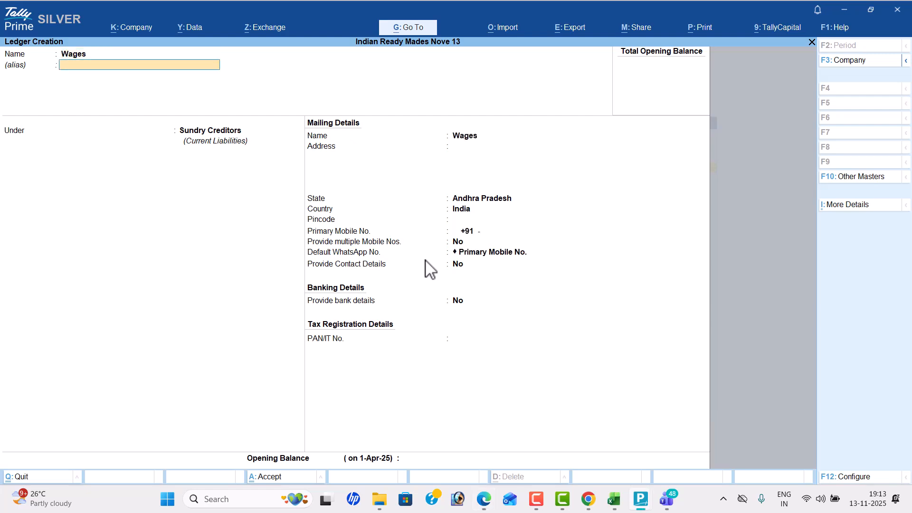
{"action": "key", "text": "Return"}
{"action": "type", "text": "Dir"}
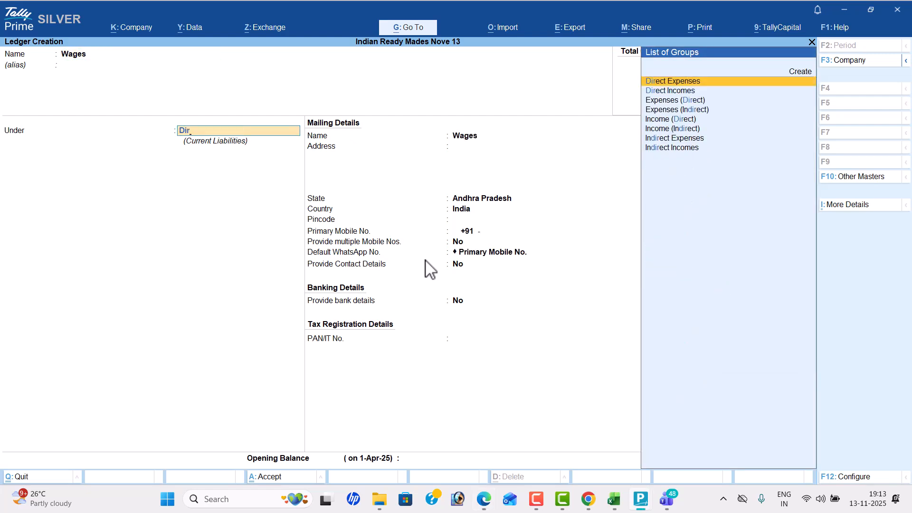
{"action": "key", "text": "Return"}
{"action": "key", "text": "ctrl+a"}
- Create a ledger named "Other Misc Exp" under Direct Expenses, consulting the shirt manufacturing expenses in the PDF
{"action": "key", "text": "alt+Tab"}
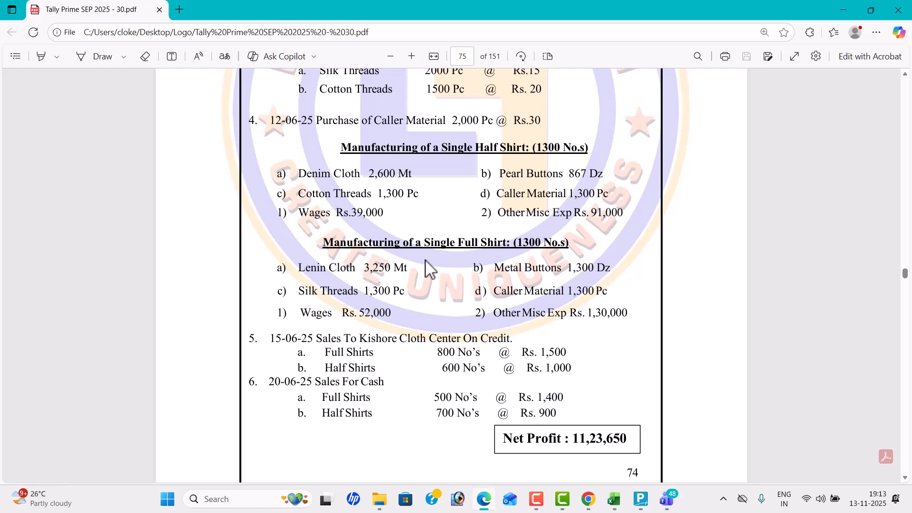
{"action": "key", "text": "alt+Tab"}
{"action": "type", "text": "Othe"}
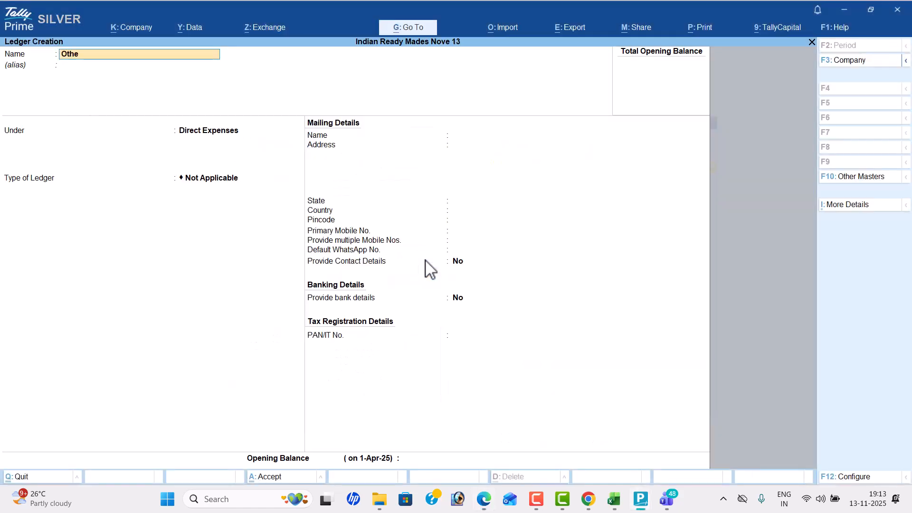
{"action": "type", "text": "r Misc Exp"}
{"action": "key", "text": "Return"}
{"action": "key", "text": "Return"}
{"action": "key", "text": "Return"}
{"action": "key", "text": "ctrl+a"}
- Consult the sales entries in the PDF and create a ledger named "Sales" under Sales Accounts
{"action": "key", "text": "alt+Tab"}
{"action": "scroll", "coordinate": [426, 268], "scroll_direction": "down", "scroll_amount": 1}
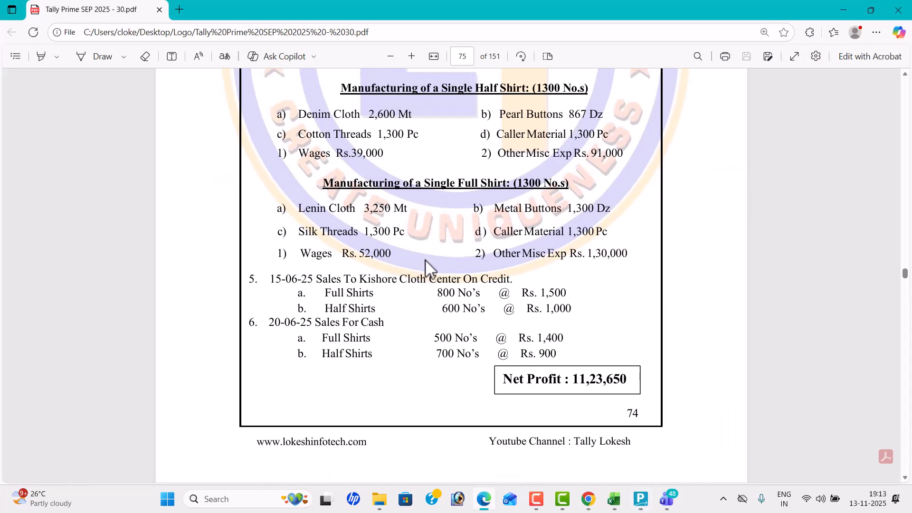
{"action": "key", "text": "alt+Tab"}
{"action": "type", "text": "Sales"}
{"action": "key", "text": "Return"}
{"action": "type", "text": "Sa"}
{"action": "key", "text": "Return"}
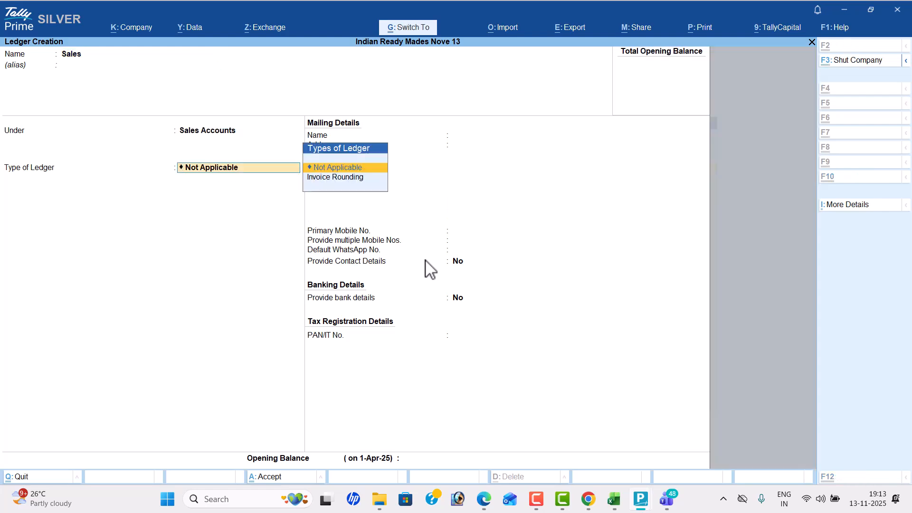
{"action": "key", "text": "ctrl+a"}
- Check the credit customer in the PDF and create the ledger "Kishore Cloth Center" under Sundry Debtors
{"action": "key", "text": "alt+Tab"}
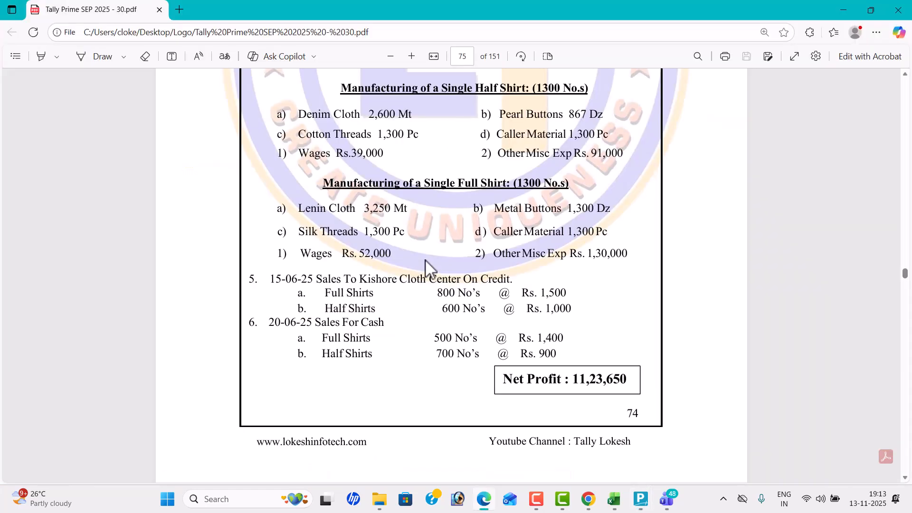
{"action": "key", "text": "alt+Tab"}
{"action": "type", "text": "Kisho"}
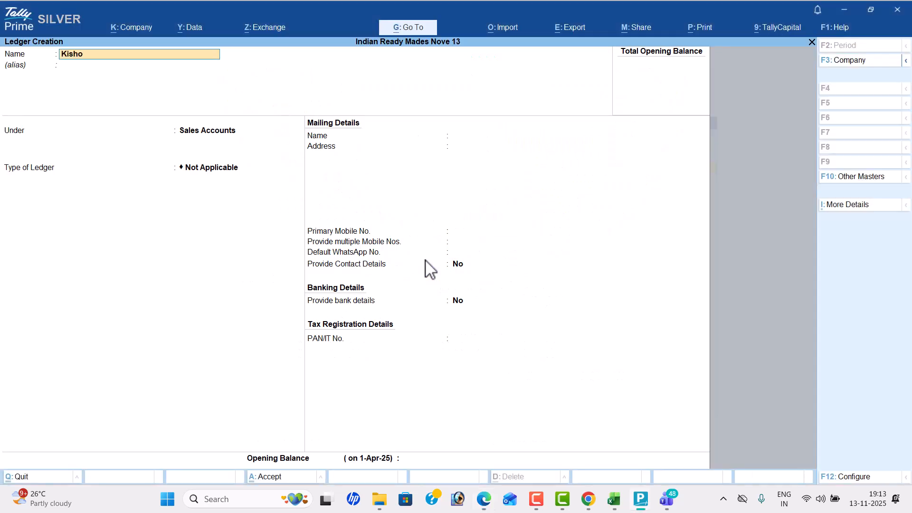
{"action": "type", "text": "re Cloth Center"}
{"action": "key", "text": "Return"}
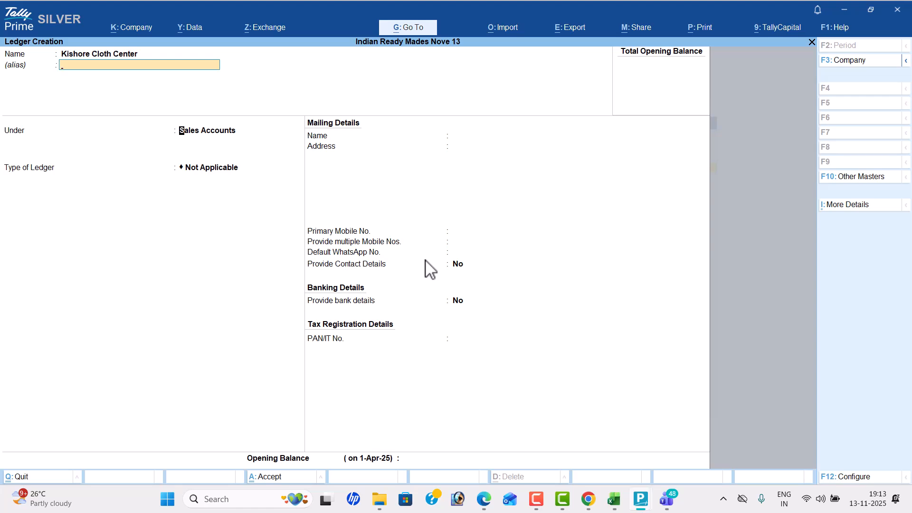
{"action": "type", "text": "Sun"}
{"action": "key", "text": "Down"}
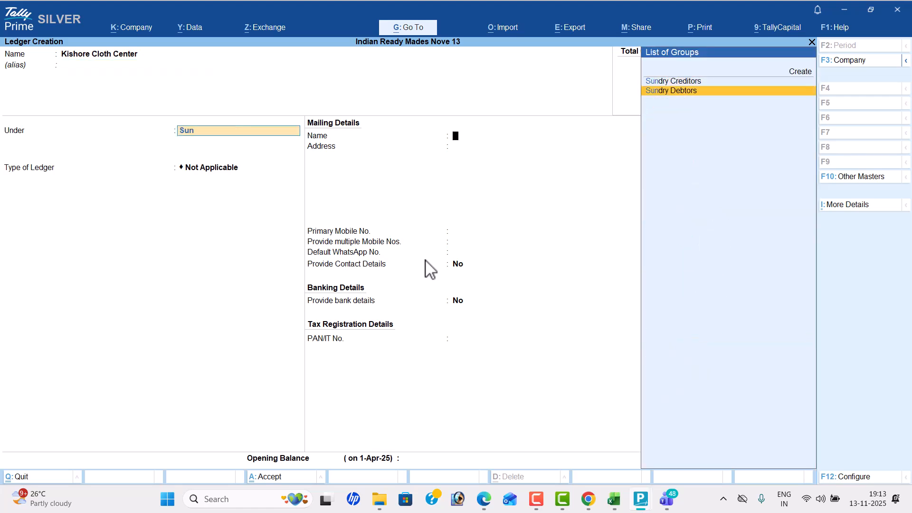
{"action": "key", "text": "Return"}
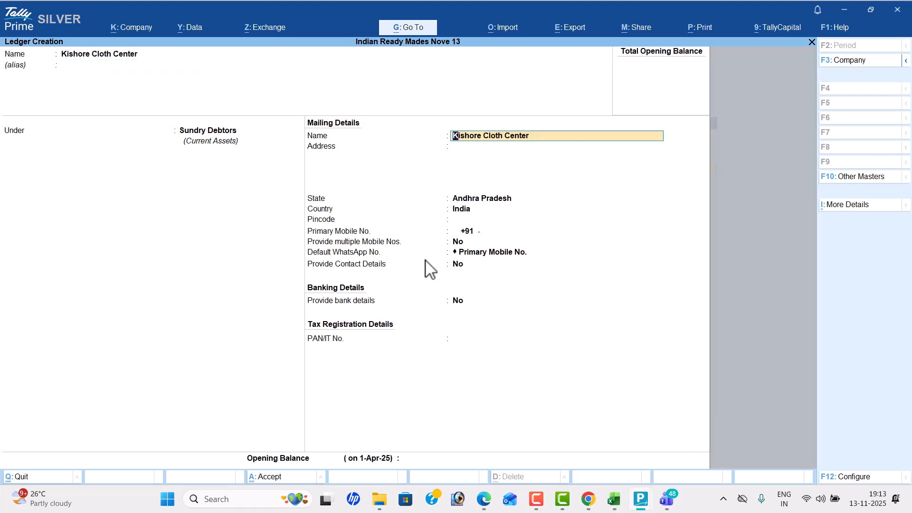
{"action": "key", "text": "ctrl+a"}
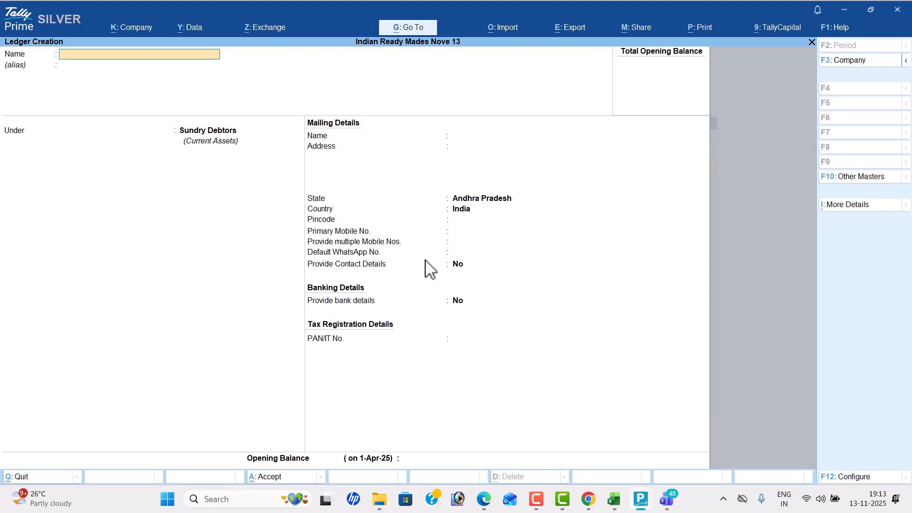
- Leave ledger creation, open unit creation, and check which units of measure Problem 15 uses in the PDF
{"action": "key", "text": "Escape"}
{"action": "key", "text": "Return"}
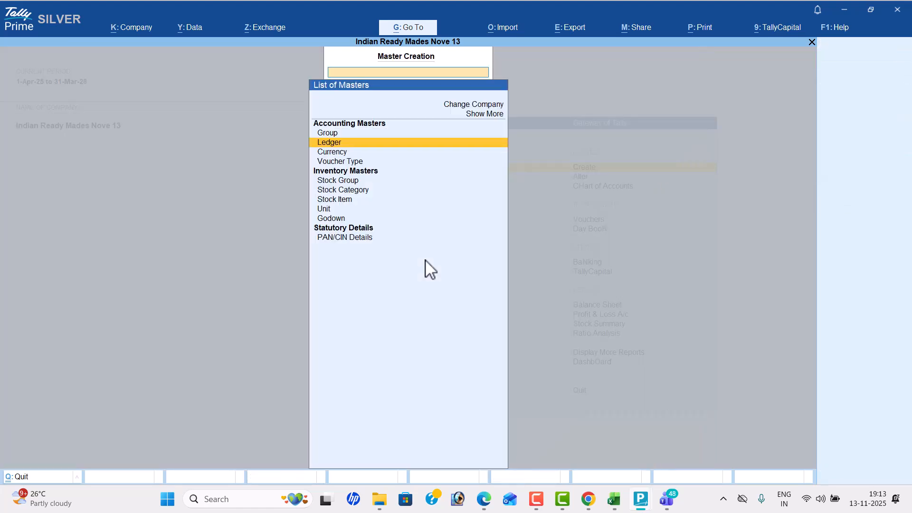
{"action": "key", "text": "Down"}
{"action": "key", "text": "Down"}
{"action": "key", "text": "Down"}
{"action": "key", "text": "Down"}
{"action": "key", "text": "Down"}
{"action": "key", "text": "Down"}
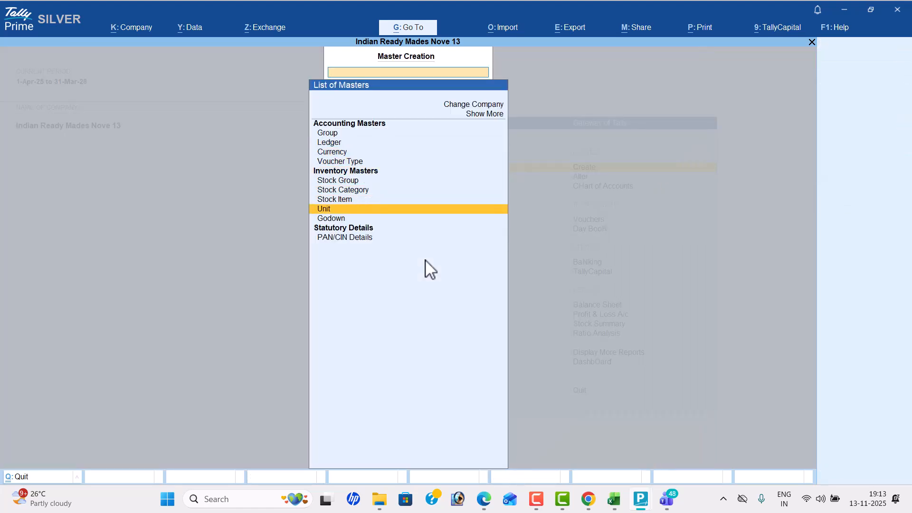
{"action": "key", "text": "Return"}
{"action": "key", "text": "alt+Tab"}
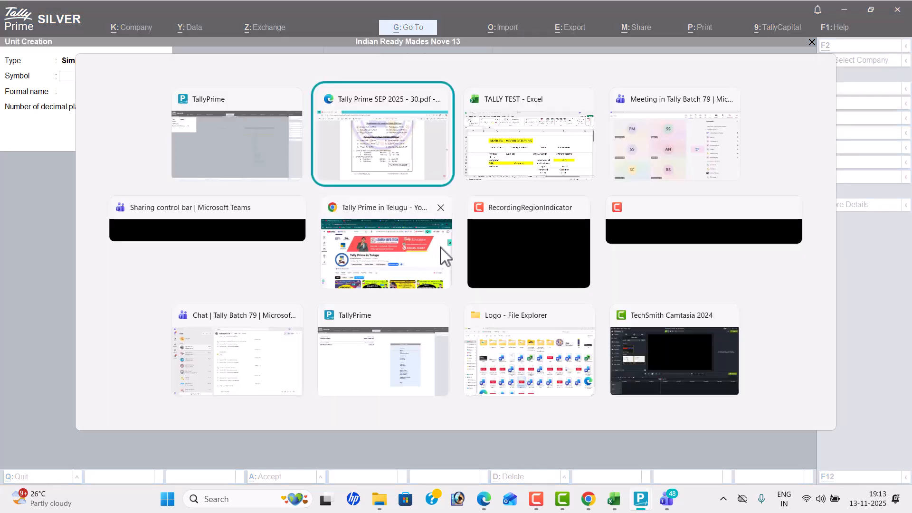
{"action": "scroll", "coordinate": [451, 242], "scroll_direction": "up", "scroll_amount": 5}
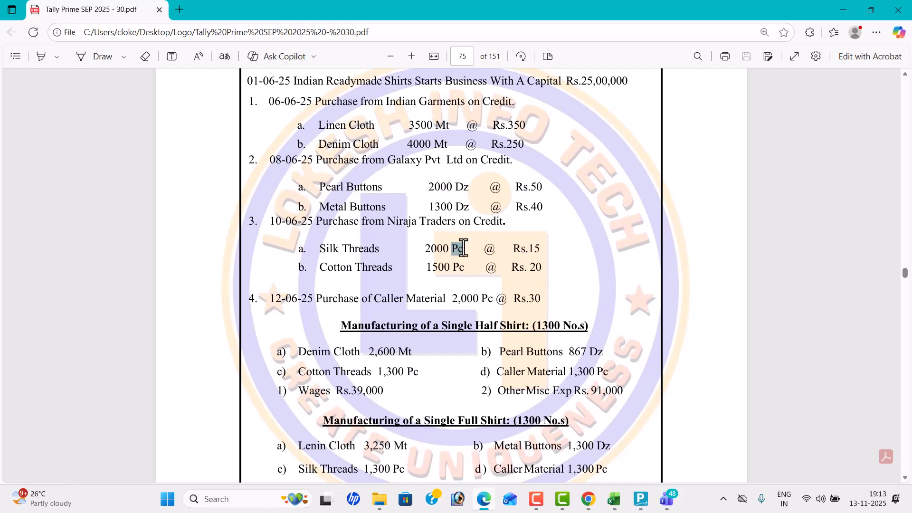
{"action": "key", "text": "alt+Tab"}
- Create a simple unit with symbol "mt", formal name "Meter" and 0 decimal places
{"action": "type", "text": "mt"}
{"action": "key", "text": "Return"}
{"action": "type", "text": "Mter"}
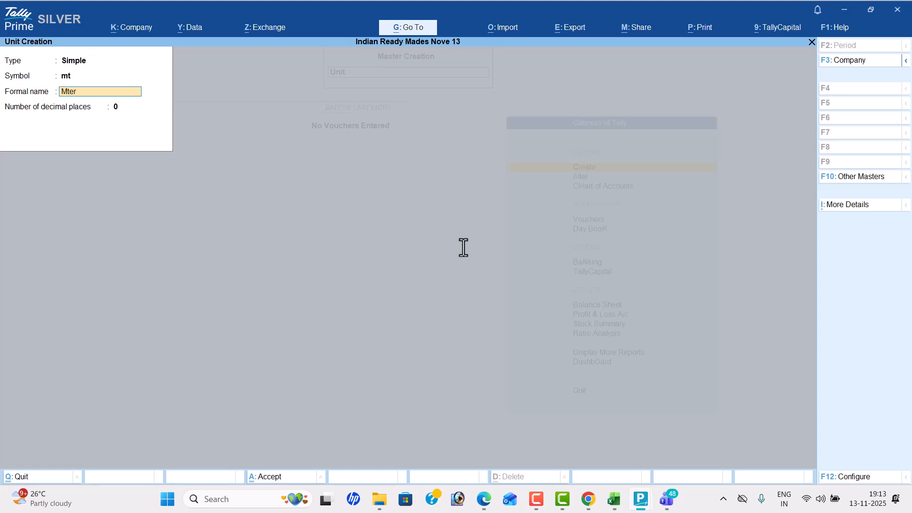
{"action": "key", "text": "BackSpace"}
{"action": "type", "text": "eter"}
{"action": "key", "text": "Return"}
{"action": "key", "text": "Return"}
- Create a simple unit with symbol "dz", formal name "Dozens" and 0 decimal places
{"action": "key", "text": "Return"}
{"action": "type", "text": "bt"}
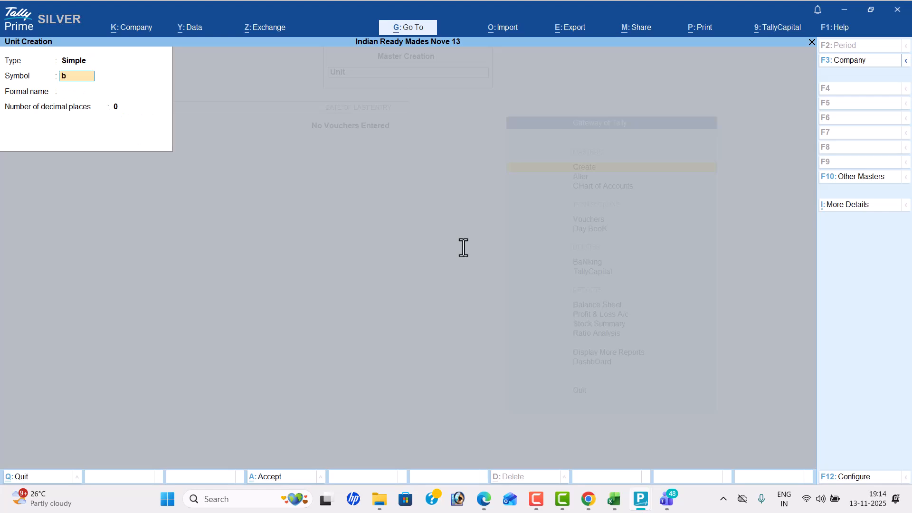
{"action": "key", "text": "Return"}
{"action": "key", "text": "BackSpace"}
{"action": "type", "text": "dz"}
{"action": "key", "text": "Return"}
{"action": "type", "text": "Dozens"}
{"action": "key", "text": "Return"}
{"action": "key", "text": "Return"}
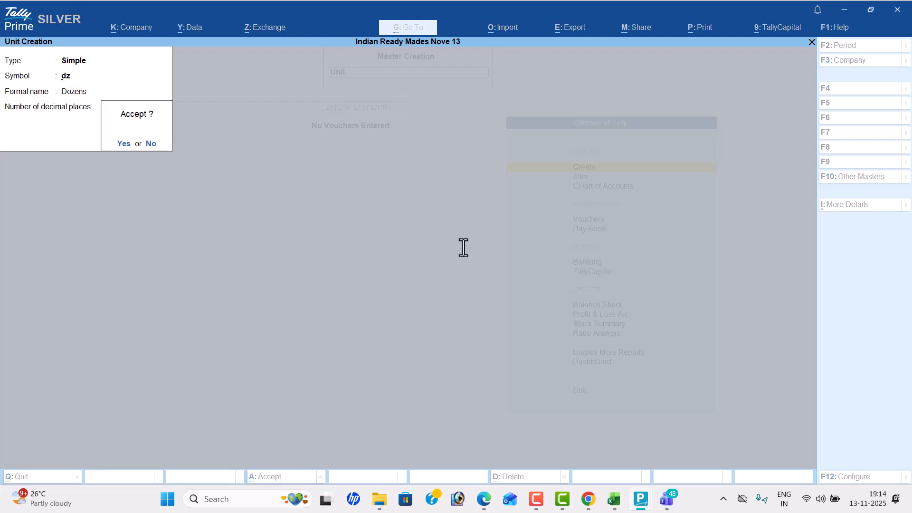
{"action": "key", "text": "Return"}
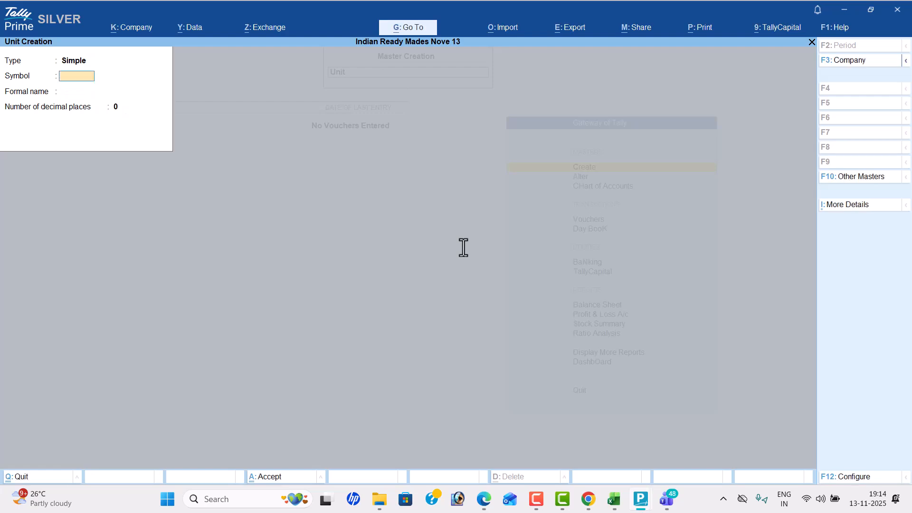
- Create a simple unit with symbol "pc", formal name "Pices" and 0 decimal places, checking the PDF first
{"action": "key", "text": "alt+Tab"}
{"action": "key", "text": "alt+Tab"}
{"action": "type", "text": "pc"}
{"action": "key", "text": "Return"}
{"action": "key", "text": "Return"}
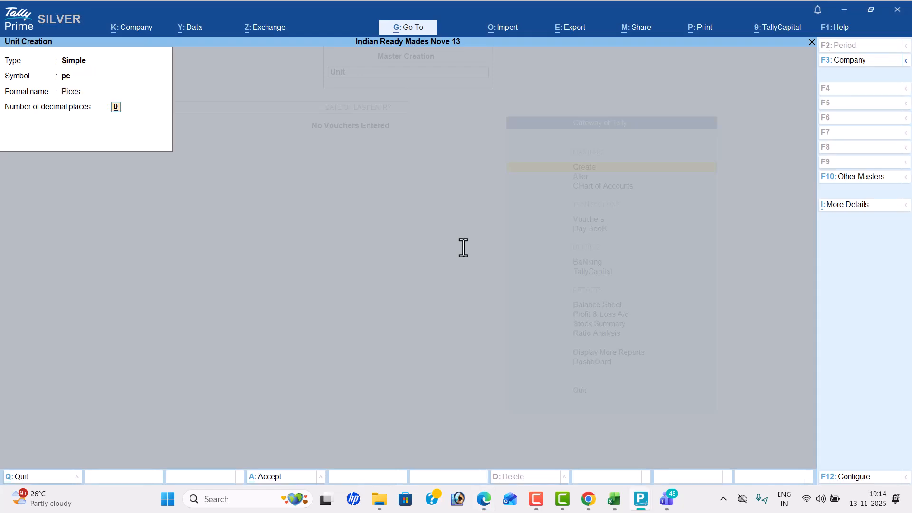
- Create a simple unit with symbol "nos", formal name "Numbers" and 0 decimal places, and leave unit creation
{"action": "key", "text": "Return"}
{"action": "key", "text": "Return"}
{"action": "type", "text": "nos"}
{"action": "key", "text": "Return"}
{"action": "type", "text": "Numbers"}
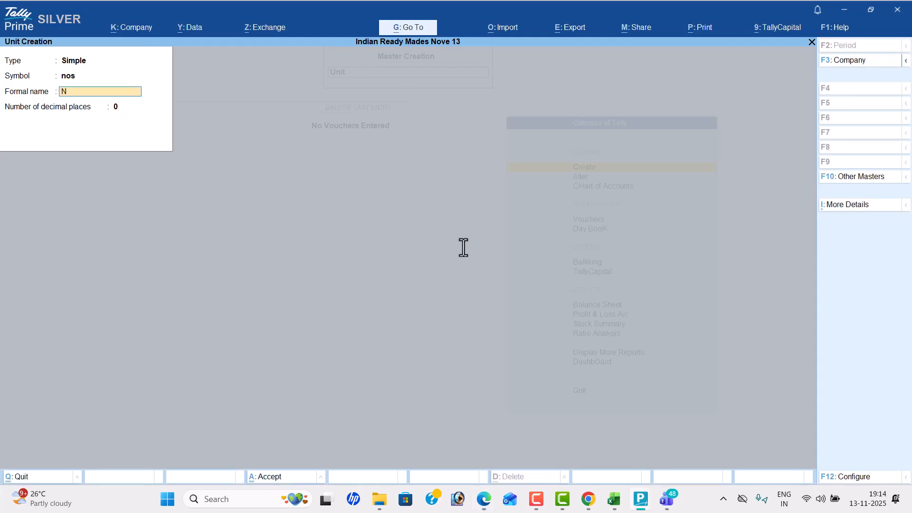
{"action": "key", "text": "Return"}
{"action": "key", "text": "Return"}
{"action": "key", "text": "Return"}
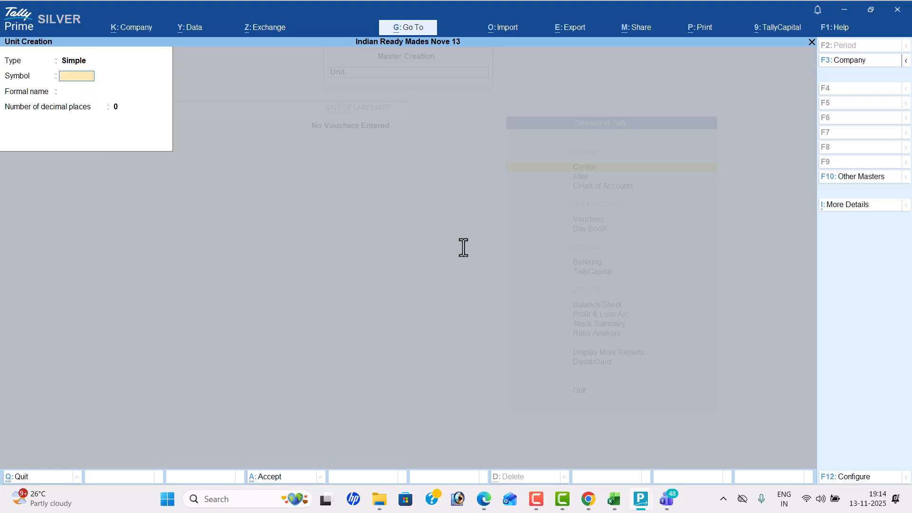
{"action": "key", "text": "Escape"}
{"action": "key", "text": "y"}
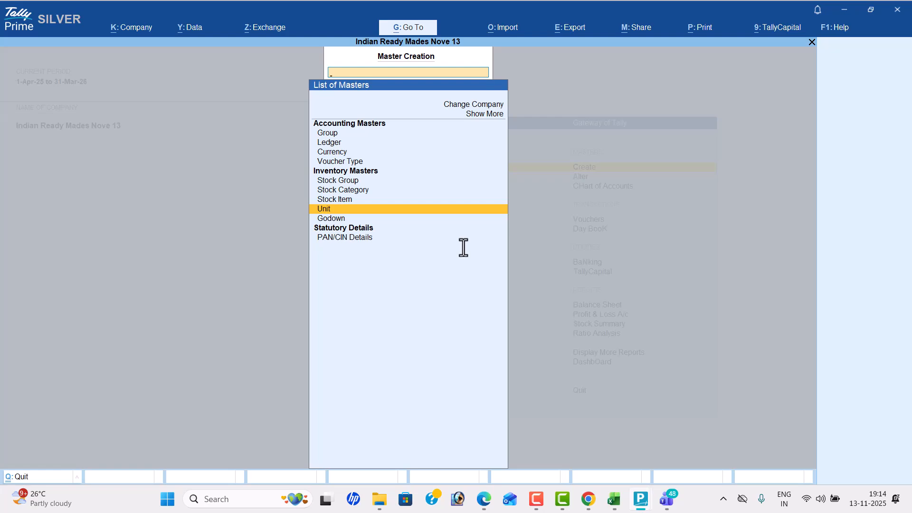
- Review the cloth, button and thread purchases of Problem 15 in the PDF to determine the stock groups needed
{"action": "key", "text": "alt+Tab"}
{"action": "scroll", "coordinate": [437, 207], "scroll_direction": "up", "scroll_amount": 2}
{"action": "scroll", "coordinate": [436, 208], "scroll_direction": "up", "scroll_amount": 2}
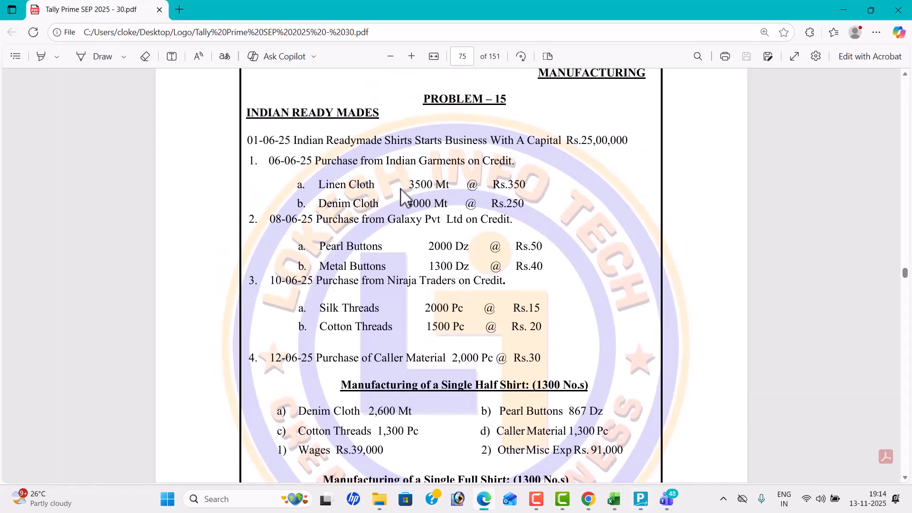
{"action": "left_click_drag", "start_coordinate": [351, 185], "coordinate": [381, 202]}
{"action": "left_click", "coordinate": [382, 205]}
{"action": "left_click_drag", "start_coordinate": [355, 248], "coordinate": [405, 251]}
{"action": "left_click", "coordinate": [405, 251]}
{"action": "left_click_drag", "start_coordinate": [335, 311], "coordinate": [395, 313]}
{"action": "left_click", "coordinate": [396, 315]}
{"action": "scroll", "coordinate": [397, 314], "scroll_direction": "down", "scroll_amount": 1}
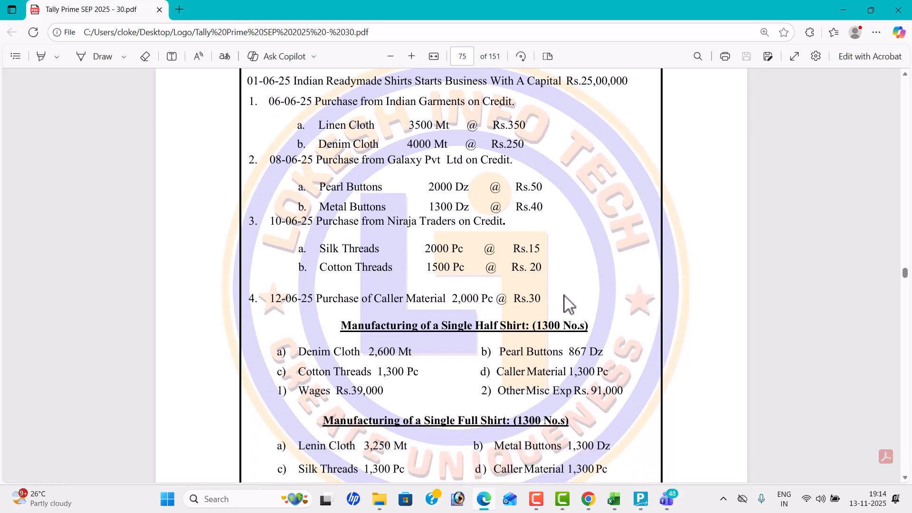
{"action": "key", "text": "alt+Tab"}
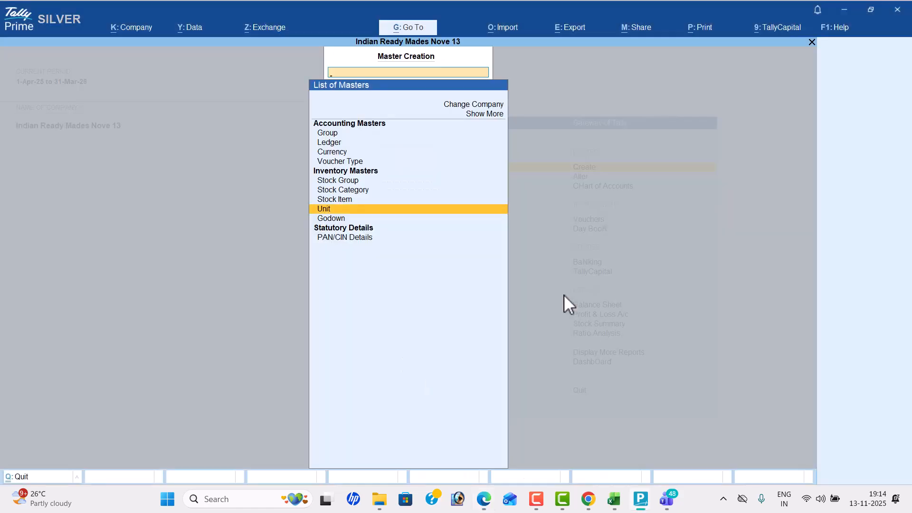
- Open stock group creation and create the group "Cloths" under Primary
{"action": "key", "text": "Up"}
{"action": "key", "text": "Up"}
{"action": "key", "text": "Up"}
{"action": "key", "text": "Return"}
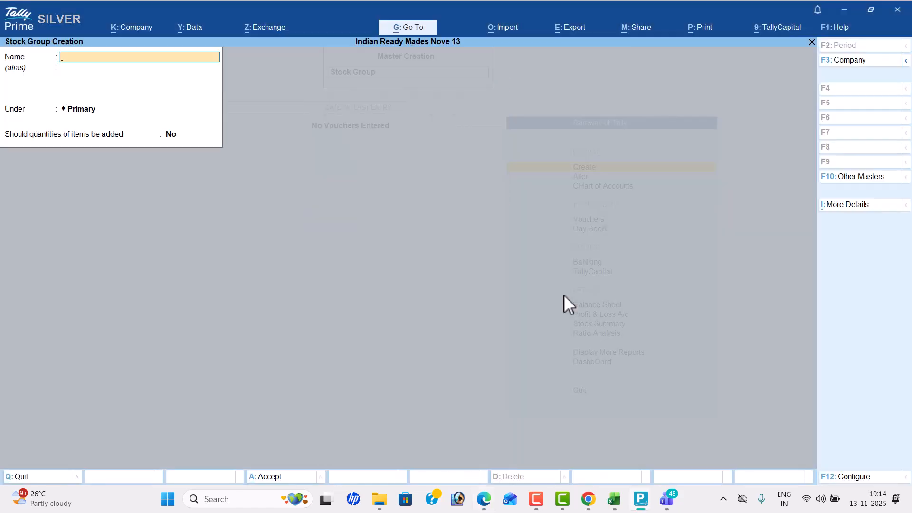
{"action": "type", "text": "Cloths"}
{"action": "key", "text": "Return"}
{"action": "key", "text": "Return"}
{"action": "key", "text": "ctrl+a"}
- Create the stock group "Threads" under Primary
{"action": "type", "text": "Threads"}
{"action": "key", "text": "Return"}
{"action": "key", "text": "Return"}
{"action": "key", "text": "Return"}
{"action": "key", "text": "Return"}
{"action": "key", "text": "Return"}
- Create the stock group "Buttons" under Primary
{"action": "type", "text": "Buttons"}
{"action": "key", "text": "Return"}
{"action": "key", "text": "Return"}
- Create the stock group "Shirts" under Primary and leave stock group creation
{"action": "key", "text": "Return"}
{"action": "key", "text": "Return"}
{"action": "key", "text": "Return"}
{"action": "type", "text": "Shirts"}
{"action": "key", "text": "Return"}
{"action": "key", "text": "Return"}
{"action": "key", "text": "Return"}
{"action": "key", "text": "Return"}
{"action": "key", "text": "Return"}
{"action": "key", "text": "Escape"}
{"action": "key", "text": "y"}
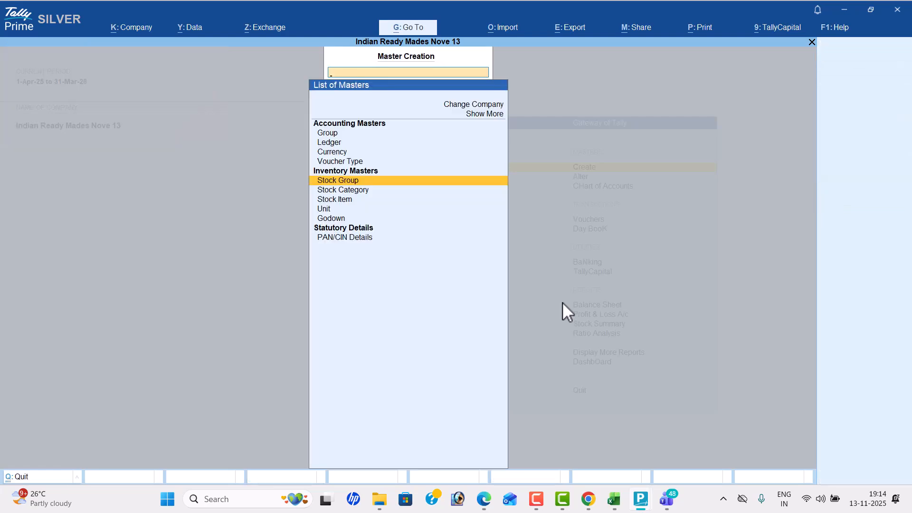
- Start a new stock item named "Linen Cloth", checking the PDF for its name, and place it under the Cloths group
{"action": "key", "text": "Down"}
{"action": "key", "text": "Down"}
{"action": "key", "text": "Return"}
{"action": "key", "text": "alt+Tab"}
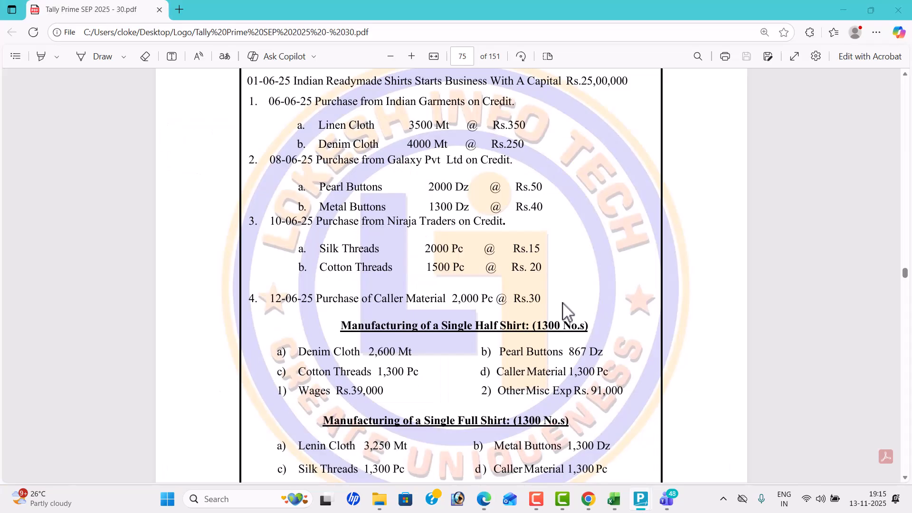
{"action": "key", "text": "alt+Tab"}
{"action": "type", "text": "Linen Cloth"}
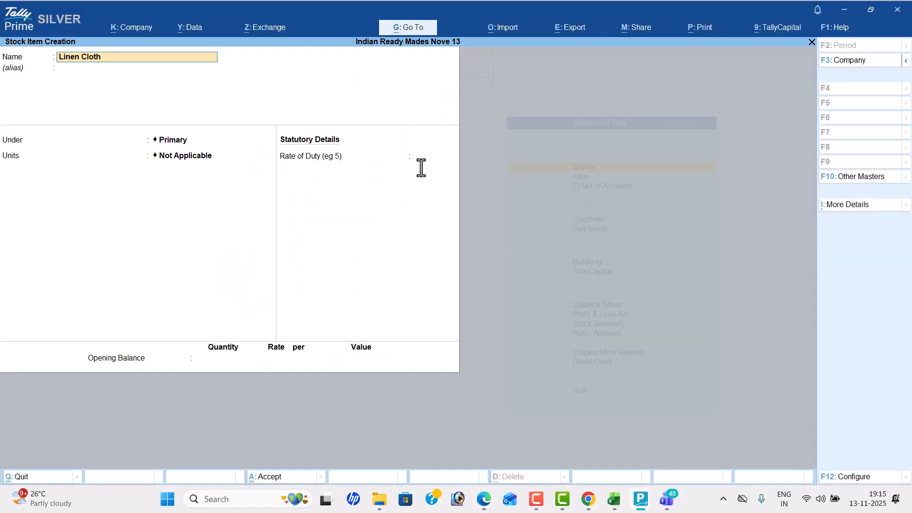
{"action": "key", "text": "Return"}
{"action": "key", "text": "Down"}
{"action": "key", "text": "Down"}
{"action": "key", "text": "Down"}
{"action": "key", "text": "Up"}
{"action": "key", "text": "Return"}
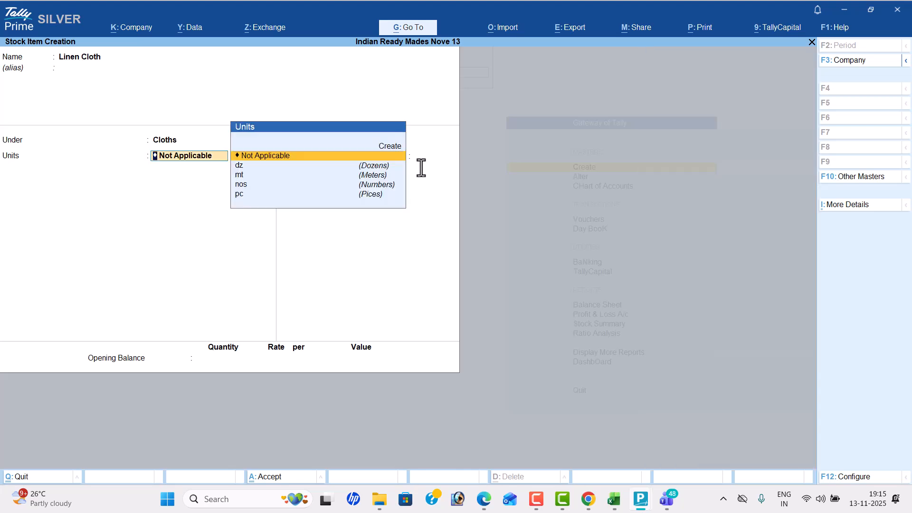
- Set the unit of the Linen Cloth stock item to mt
{"action": "key", "text": "Down"}
{"action": "key", "text": "Down"}
{"action": "key", "text": "Return"}
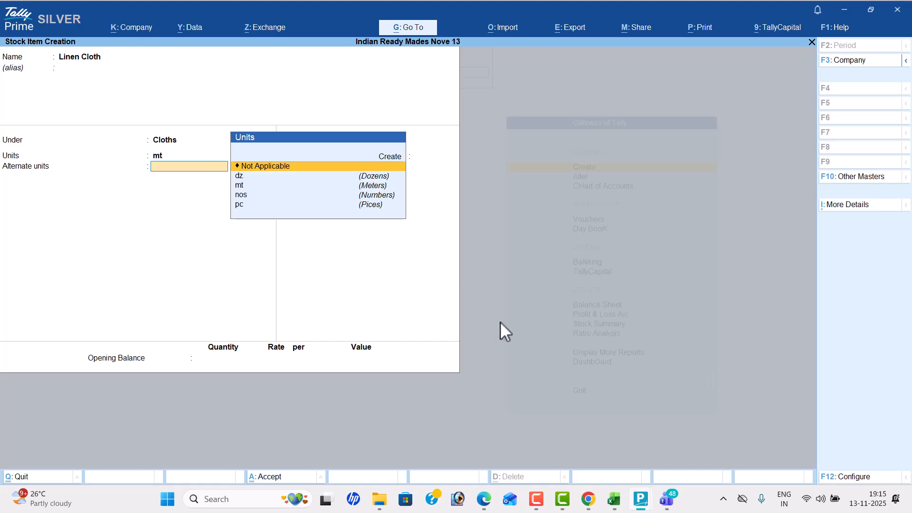
- Turn off the use of alternate units in the stock item configuration
{"action": "left_click", "coordinate": [867, 478]}
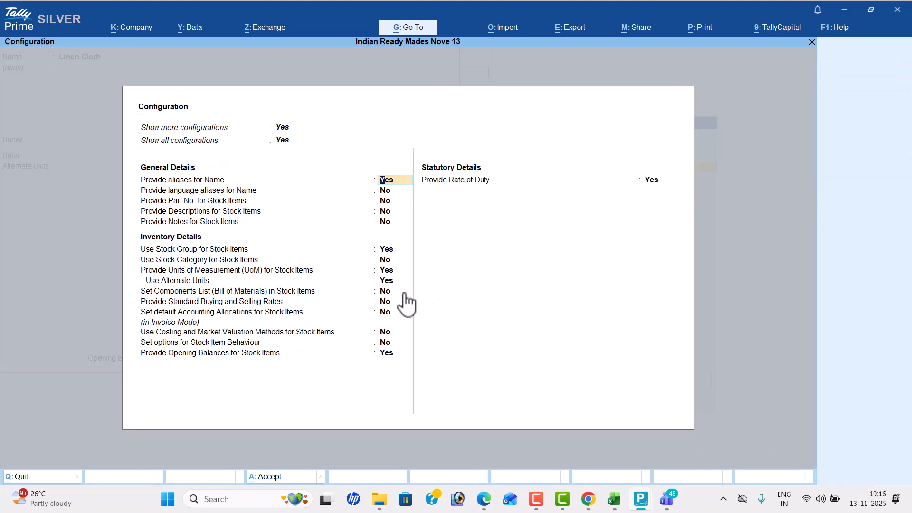
{"action": "left_click", "coordinate": [386, 281]}
{"action": "type", "text": "n"}
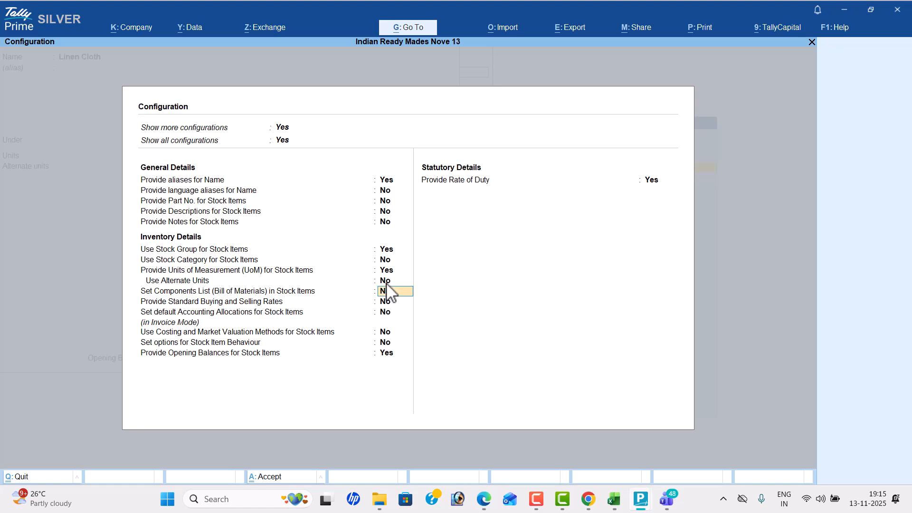
{"action": "key", "text": "ctrl+a"}
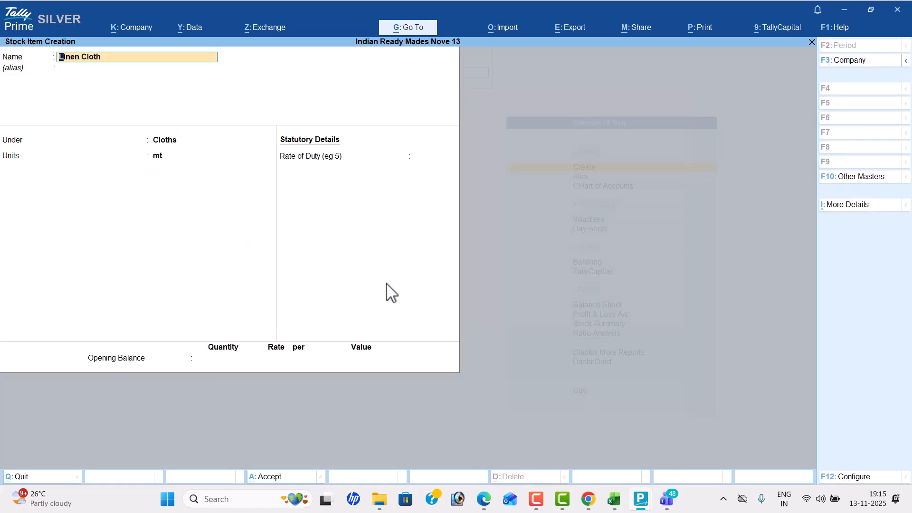
- Save the Linen Cloth stock item without an opening balance
{"action": "key", "text": "Return"}
{"action": "key", "text": "Return"}
{"action": "key", "text": "Return"}
{"action": "key", "text": "Return"}
{"action": "key", "text": "Return"}
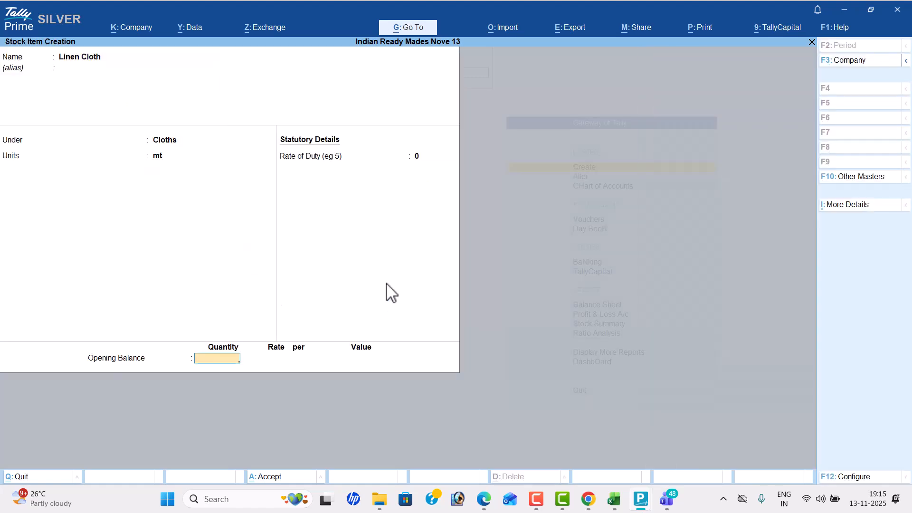
{"action": "key", "text": "Return"}
{"action": "key", "text": "Return"}
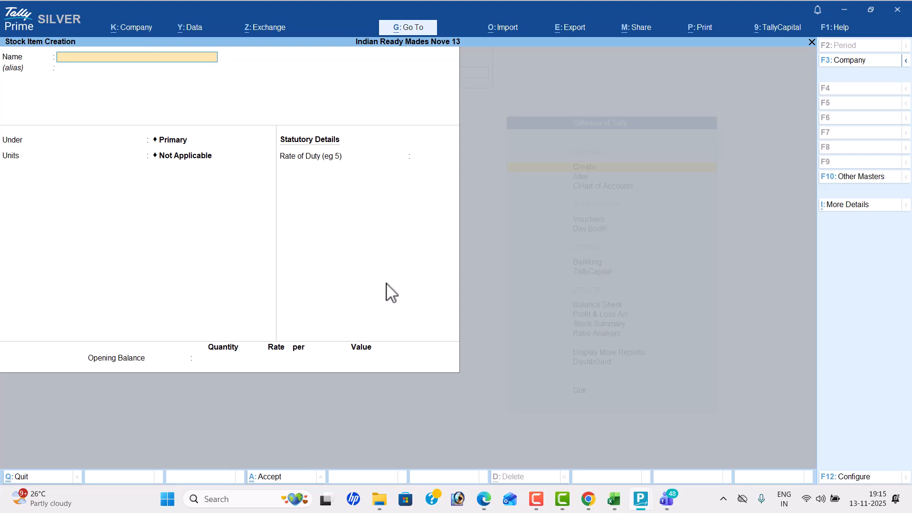
{"action": "key", "text": "alt+Tab"}
{"action": "key", "text": "alt+Tab"}
{"action": "key", "text": "alt+Tab"}
{"action": "mouse_move", "coordinate": [387, 283]}
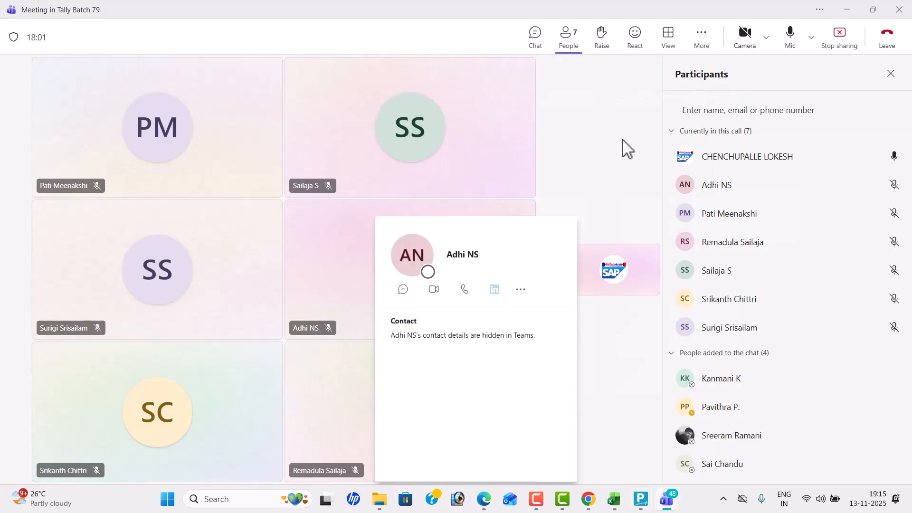
{"action": "key", "text": "alt+Tab"}
{"action": "key", "text": "alt+Tab"}
{"action": "key", "text": "alt+Tab"}
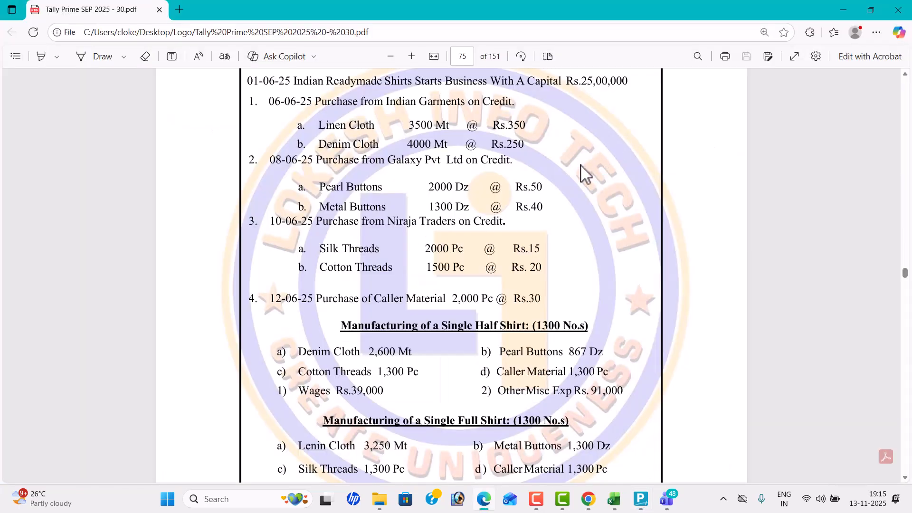
- Enter a new stock item named "Denim Cloth" and place it under the Cloths group
{"action": "key", "text": "alt+Tab"}
{"action": "type", "text": "Denim Cloth"}
{"action": "key", "text": "Return"}
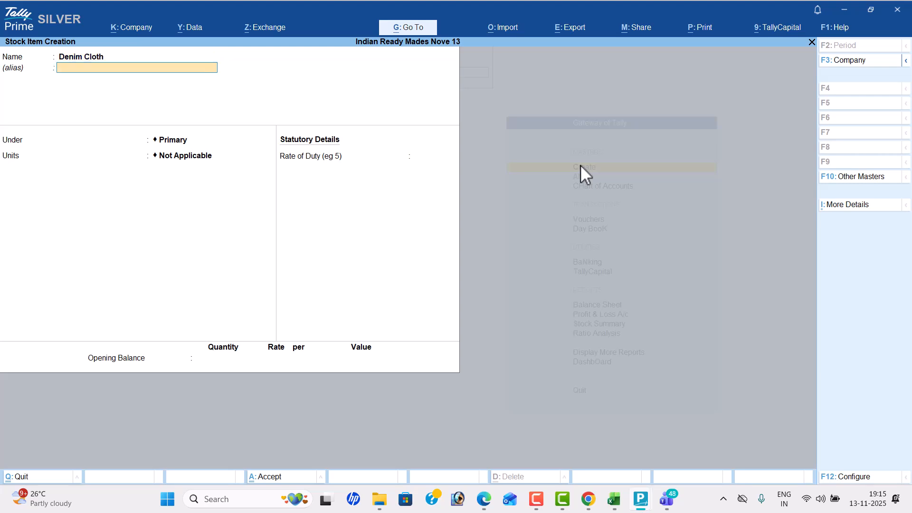
{"action": "key", "text": "Return"}
{"action": "key", "text": "Down"}
{"action": "key", "text": "Down"}
{"action": "key", "text": "Return"}
- Set the Denim Cloth item's unit to mt and save it without an opening balance
{"action": "key", "text": "Down"}
{"action": "key", "text": "Down"}
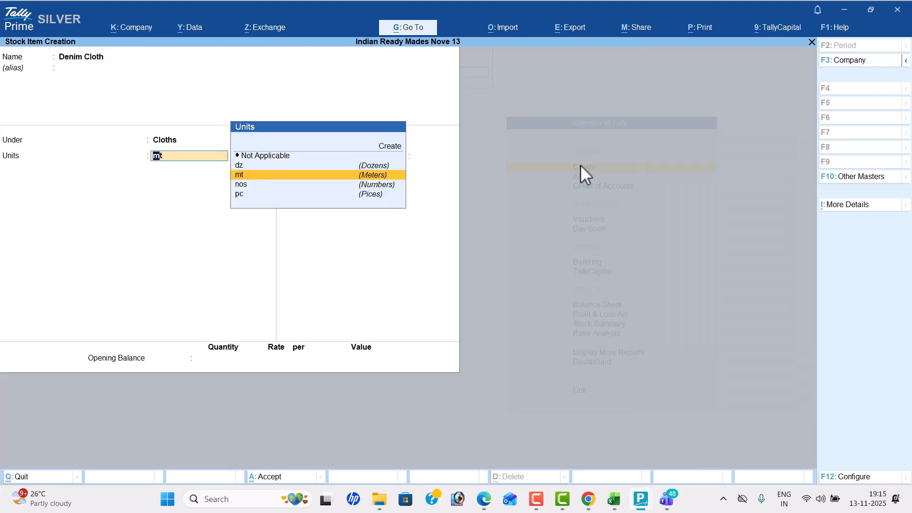
{"action": "key", "text": "Return"}
{"action": "key", "text": "Return"}
{"action": "key", "text": "Return"}
{"action": "key", "text": "Return"}
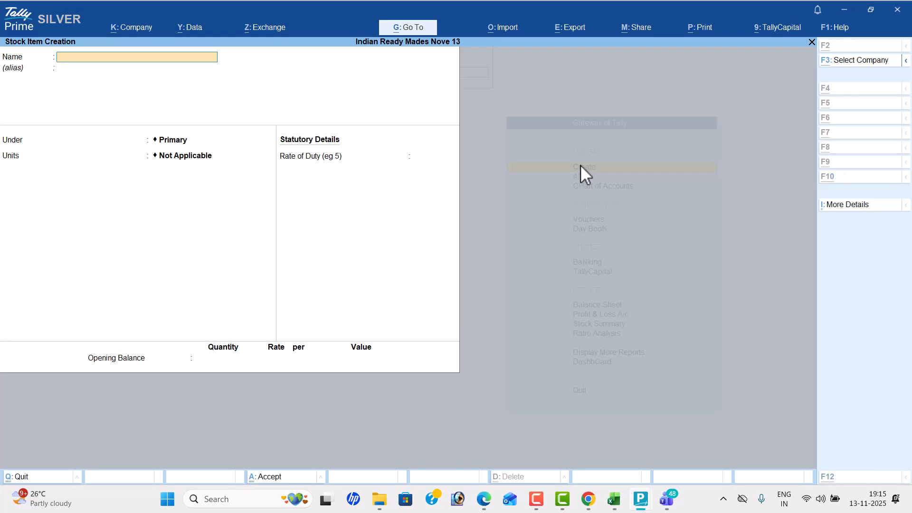
- Enter a new stock item named "Pearl Buttons", as listed in the PDF, and place it under the Buttons group
{"action": "key", "text": "alt+Tab"}
{"action": "key", "text": "alt+Tab"}
{"action": "type", "text": "Pea"}
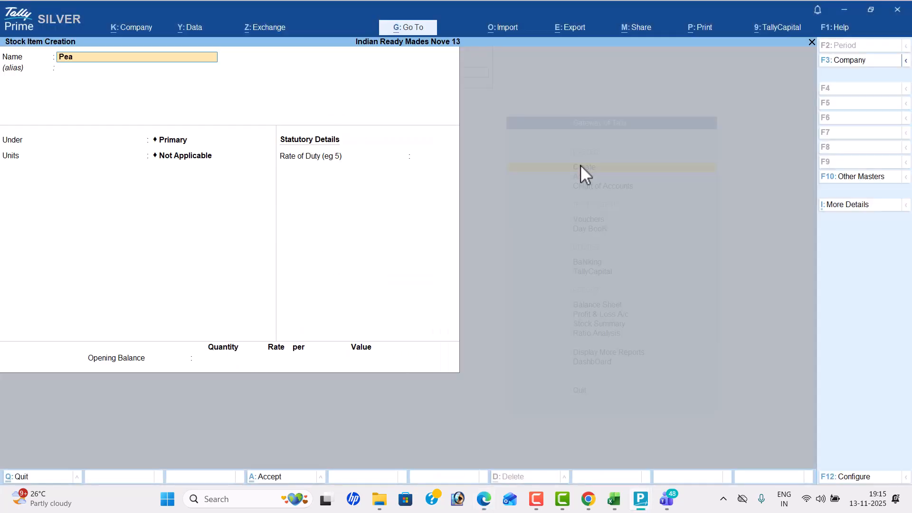
{"action": "type", "text": "rl butoons"}
{"action": "key", "text": "BackSpace"}
{"action": "key", "text": "BackSpace"}
{"action": "key", "text": "BackSpace"}
{"action": "type", "text": "tons"}
{"action": "key", "text": "Return"}
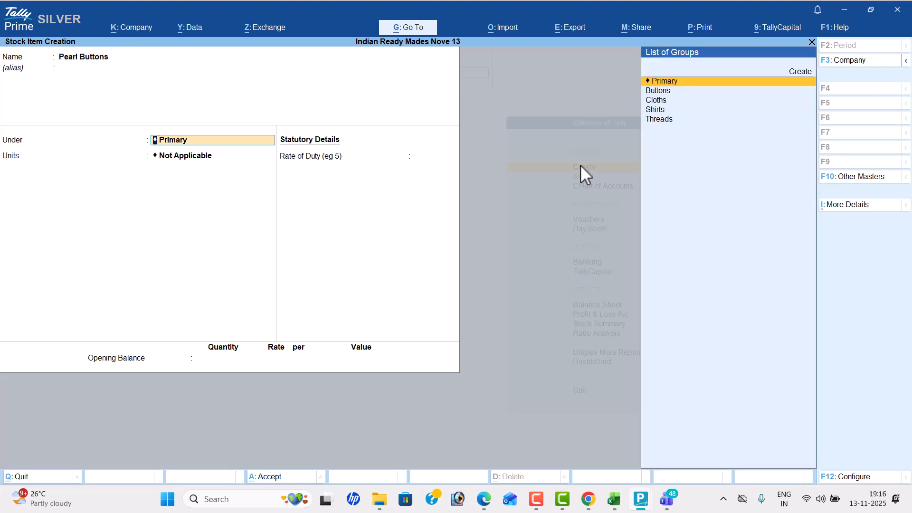
{"action": "key", "text": "Down"}
{"action": "key", "text": "Return"}
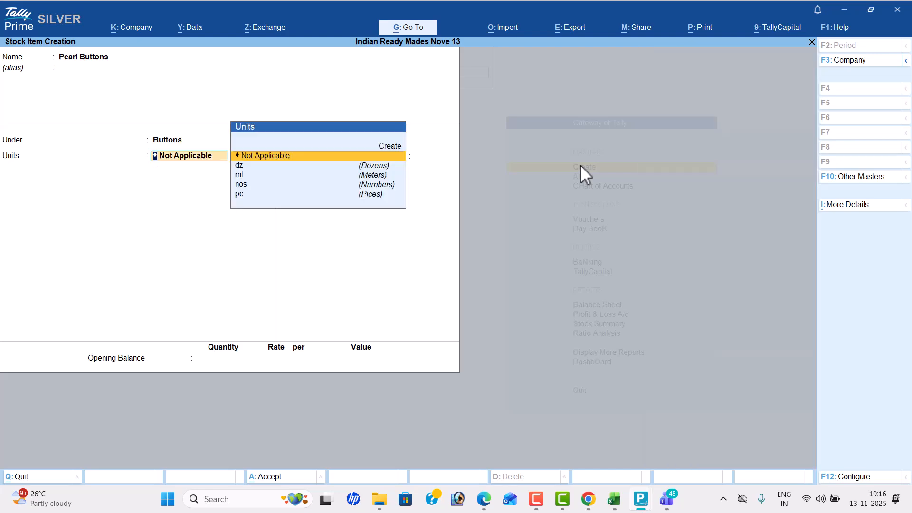
- Check the Pearl Buttons unit in the PDF, set the item's unit to dz and save it without an opening balance
{"action": "key", "text": "alt+Tab"}
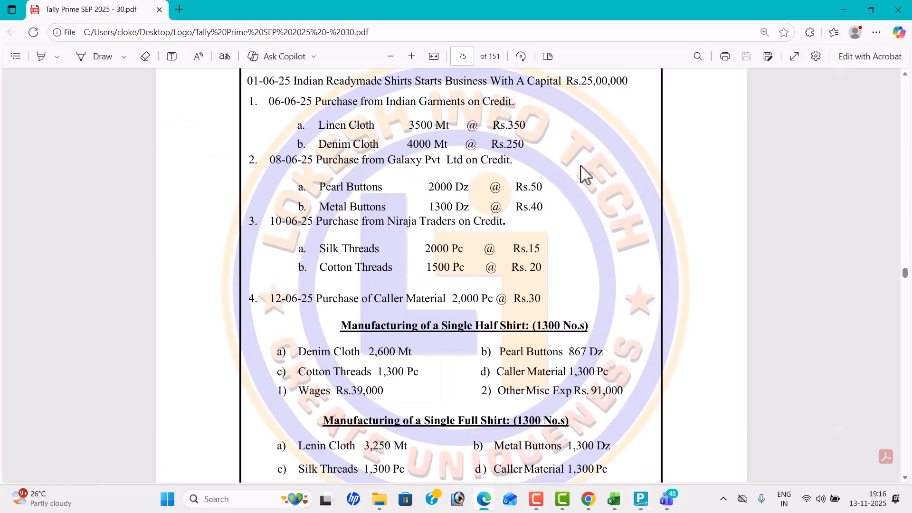
{"action": "key", "text": "alt+Tab"}
{"action": "key", "text": "Down"}
{"action": "key", "text": "Return"}
{"action": "key", "text": "Return"}
{"action": "key", "text": "Return"}
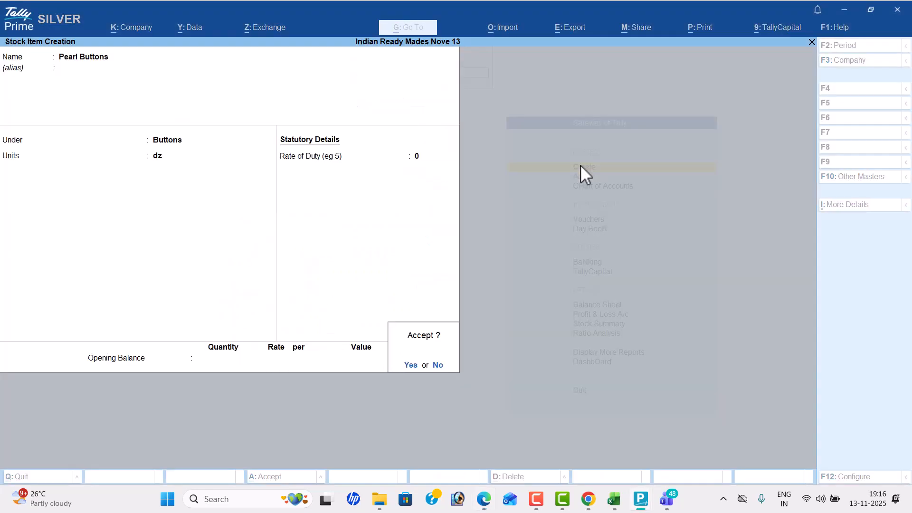
{"action": "key", "text": "Return"}
- Enter a new stock item named "Metal Buttons", as listed in the PDF, and place it under the Buttons group
{"action": "key", "text": "alt+Tab"}
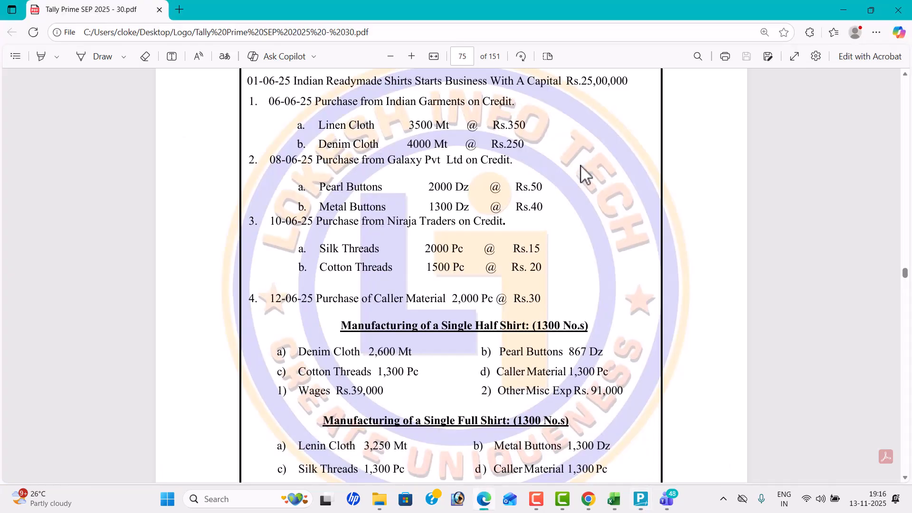
{"action": "key", "text": "alt+Tab"}
{"action": "type", "text": "Metal Buttons"}
{"action": "key", "text": "Return"}
{"action": "key", "text": "Return"}
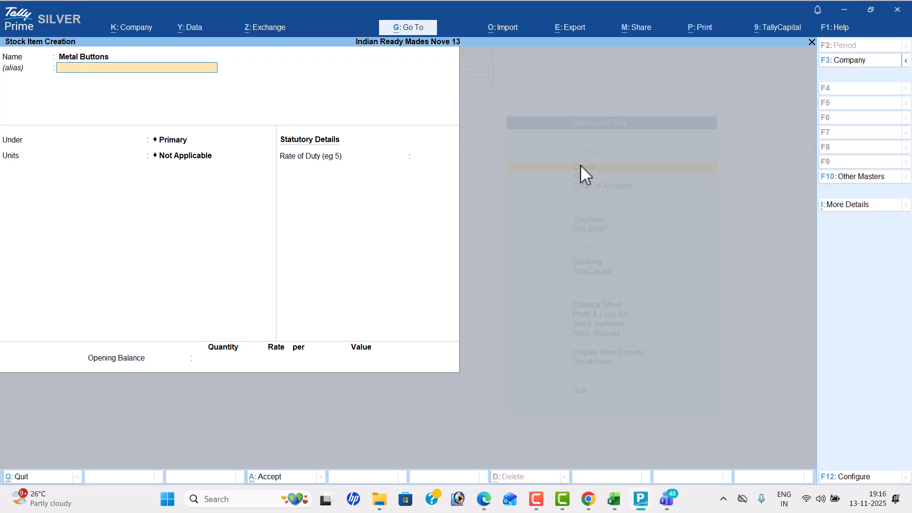
{"action": "key", "text": "Down"}
{"action": "key", "text": "Down"}
{"action": "key", "text": "Up"}
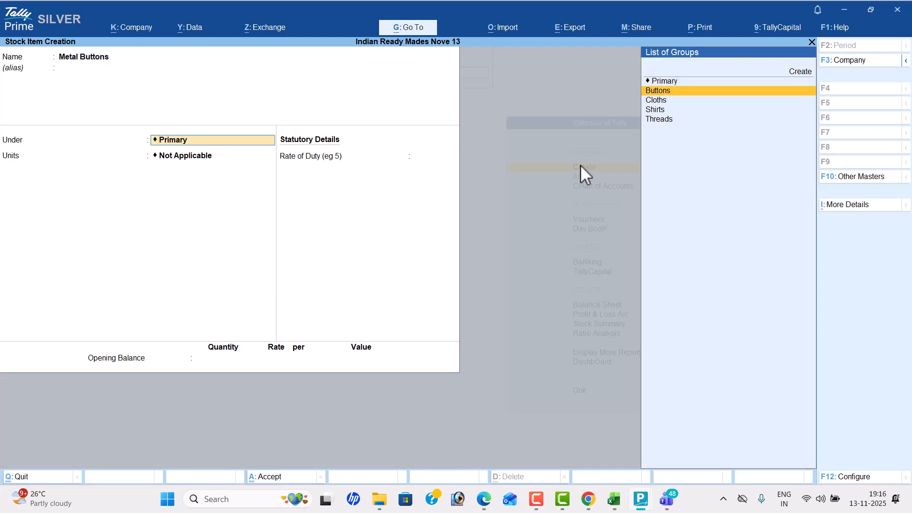
{"action": "key", "text": "Return"}
- Check the Metal Buttons unit in the PDF, set the item's unit to dz and save it without an opening balance
{"action": "key", "text": "alt+Tab"}
{"action": "key", "text": "alt+Tab"}
{"action": "key", "text": "Return"}
{"action": "key", "text": "Return"}
{"action": "key", "text": "Return"}
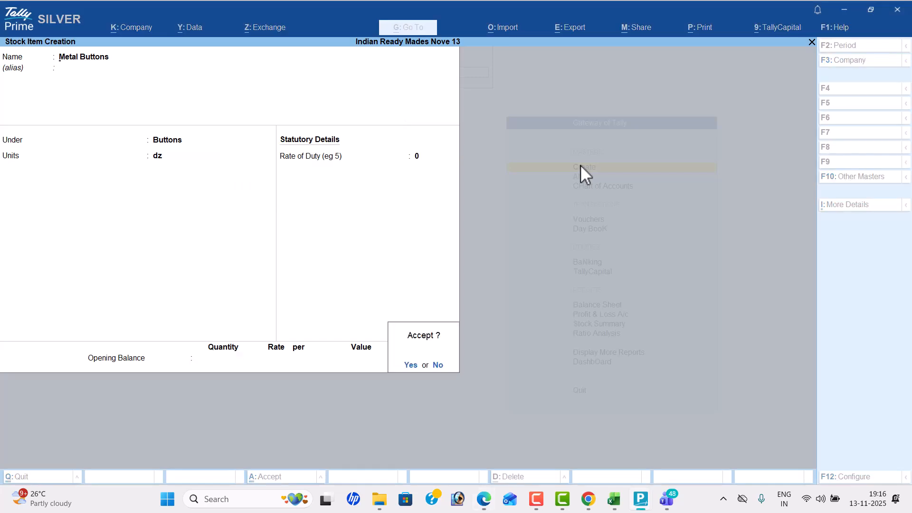
{"action": "key", "text": "Return"}
- Enter a new stock item named "Silk Threads", as listed in the PDF, and place it under the Threads group
{"action": "key", "text": "alt+Tab"}
{"action": "key", "text": "alt+Tab"}
{"action": "type", "text": "S"}
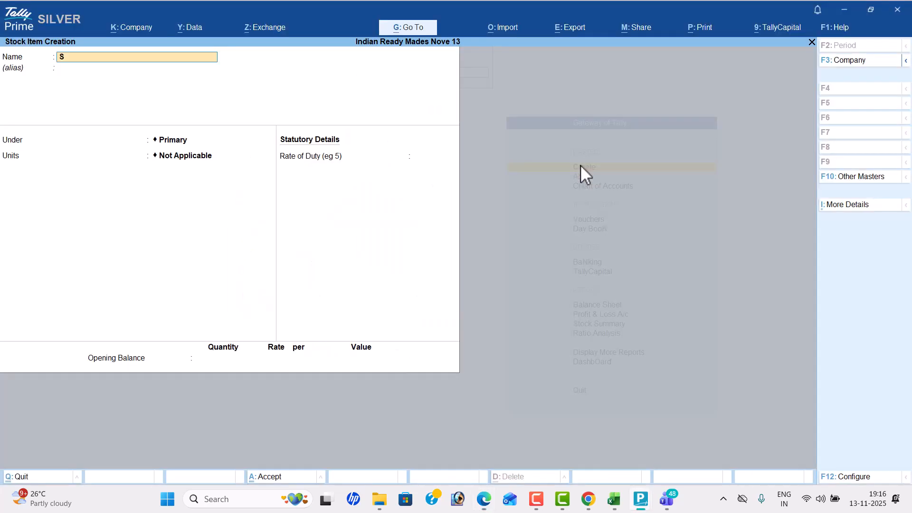
{"action": "type", "text": "ilk Threads"}
{"action": "key", "text": "Return"}
{"action": "key", "text": "Down"}
{"action": "key", "text": "Down"}
{"action": "key", "text": "Down"}
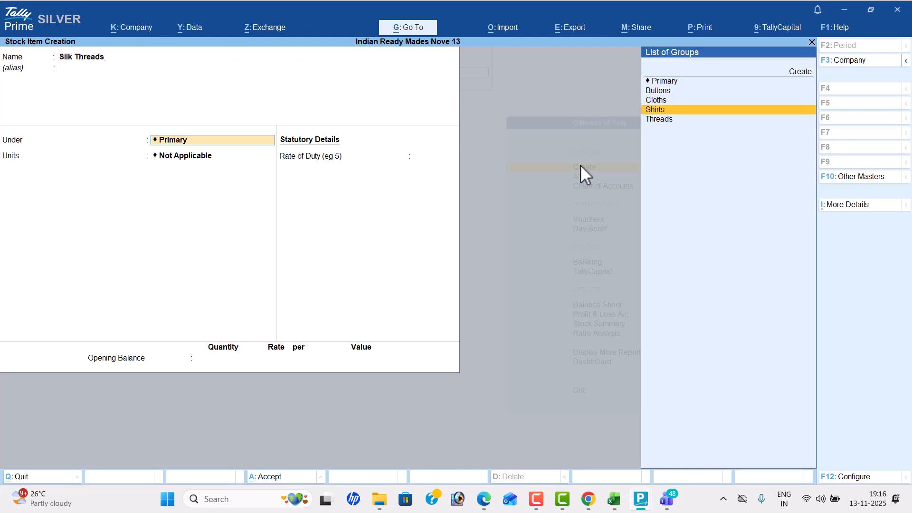
{"action": "key", "text": "Down"}
{"action": "key", "text": "Return"}
- Check the Silk Threads unit in the PDF, set the item's unit to pc and save it without an opening balance
{"action": "key", "text": "alt+Tab"}
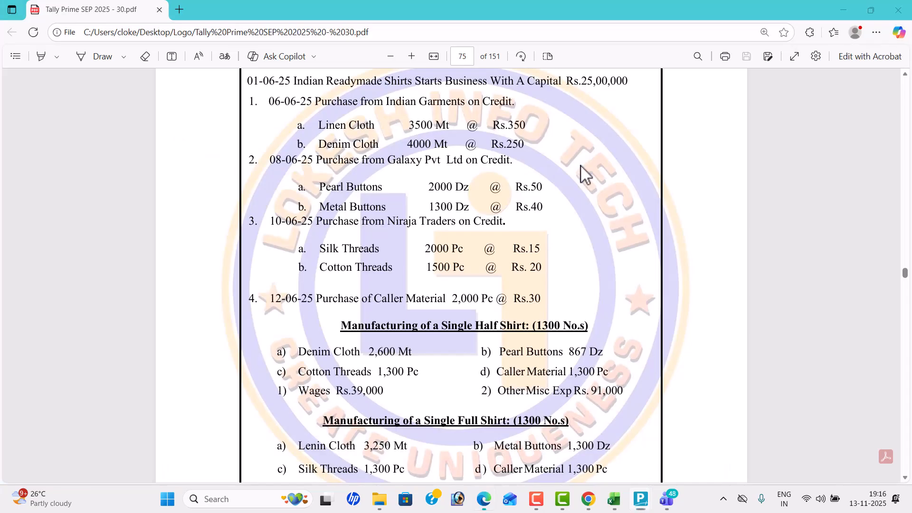
{"action": "key", "text": "alt+Tab"}
{"action": "key", "text": "Down"}
{"action": "key", "text": "Down"}
{"action": "key", "text": "Down"}
{"action": "key", "text": "Down"}
{"action": "key", "text": "Return"}
{"action": "key", "text": "Return"}
- Create the stock item "Cotton Threads", as listed in the PDF, under the Threads group with unit pc and no opening balance
{"action": "key", "text": "Return"}
{"action": "key", "text": "Return"}
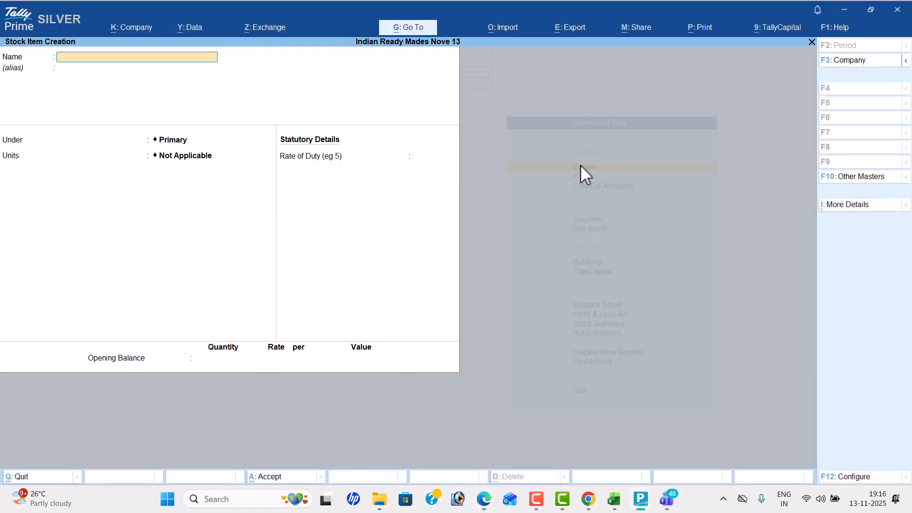
{"action": "key", "text": "alt+Tab"}
{"action": "key", "text": "alt+Tab"}
{"action": "type", "text": "Cotton thread"}
{"action": "key", "text": "Return"}
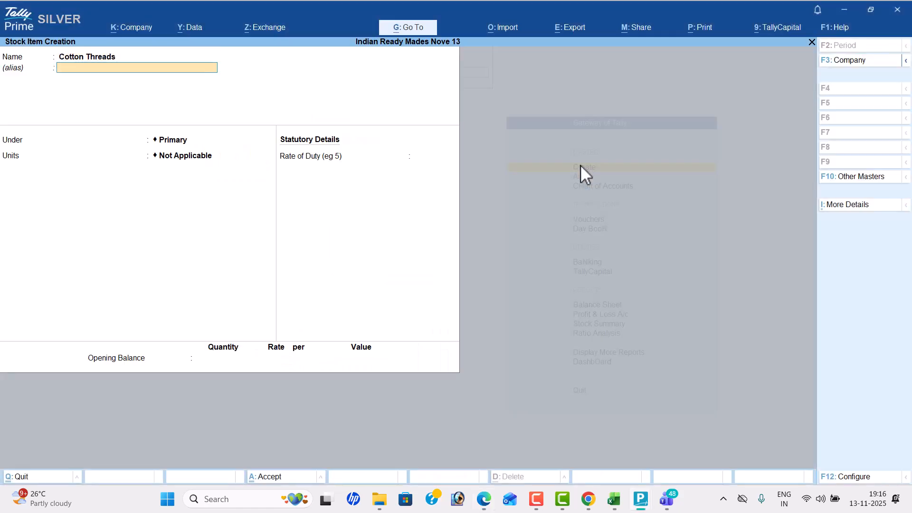
{"action": "key", "text": "Return"}
{"action": "key", "text": "Down"}
{"action": "key", "text": "Down"}
{"action": "key", "text": "Down"}
{"action": "key", "text": "Down"}
{"action": "key", "text": "Return"}
{"action": "key", "text": "Return"}
{"action": "key", "text": "Return"}
{"action": "key", "text": "Return"}
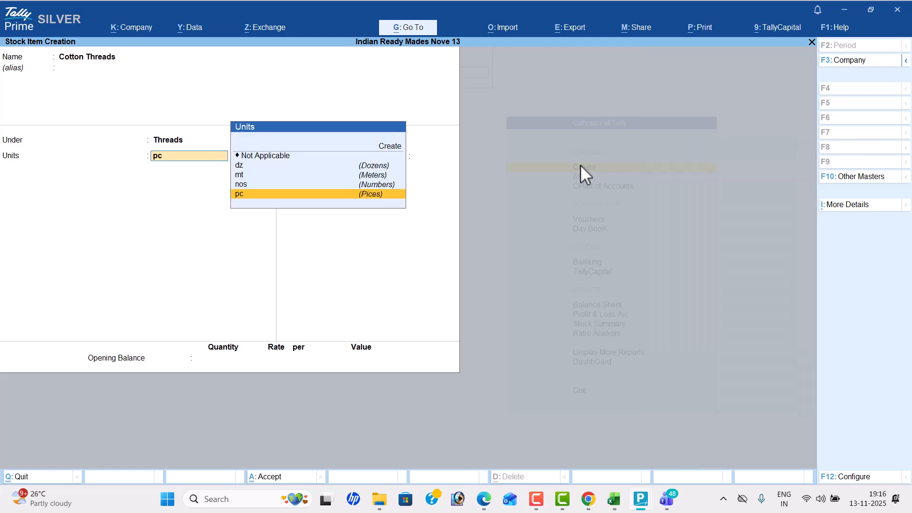
{"action": "key", "text": "Return"}
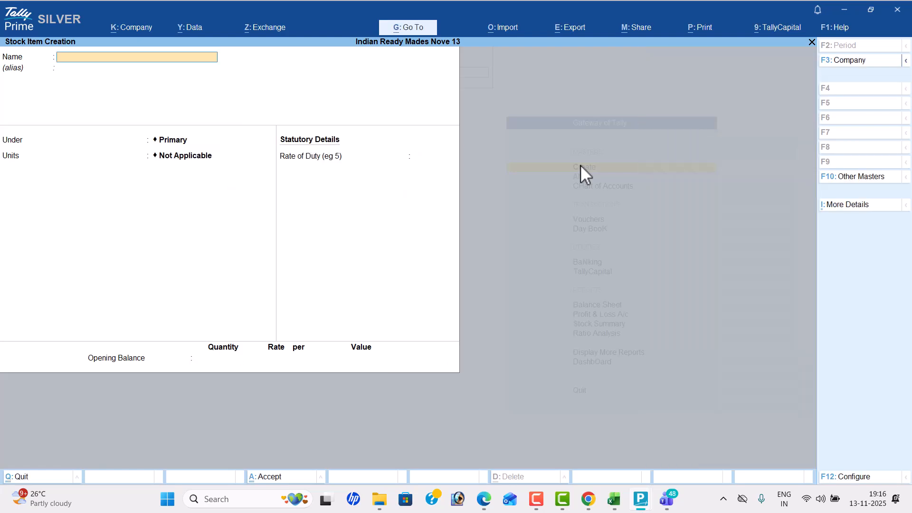
- Enter a new stock item named "Callar Material", following the PDF's purchase list, and place it under Primary
{"action": "key", "text": "alt+Tab"}
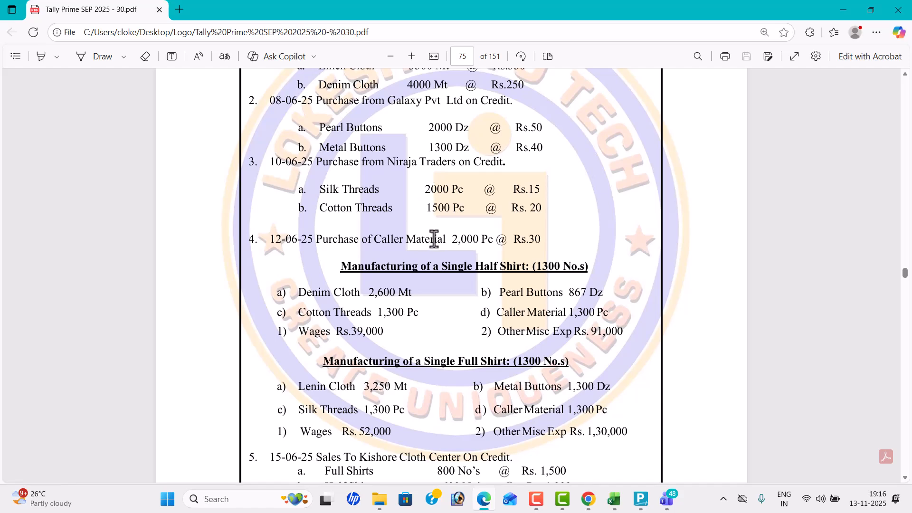
{"action": "key", "text": "alt+Tab"}
{"action": "type", "text": "Callar Material"}
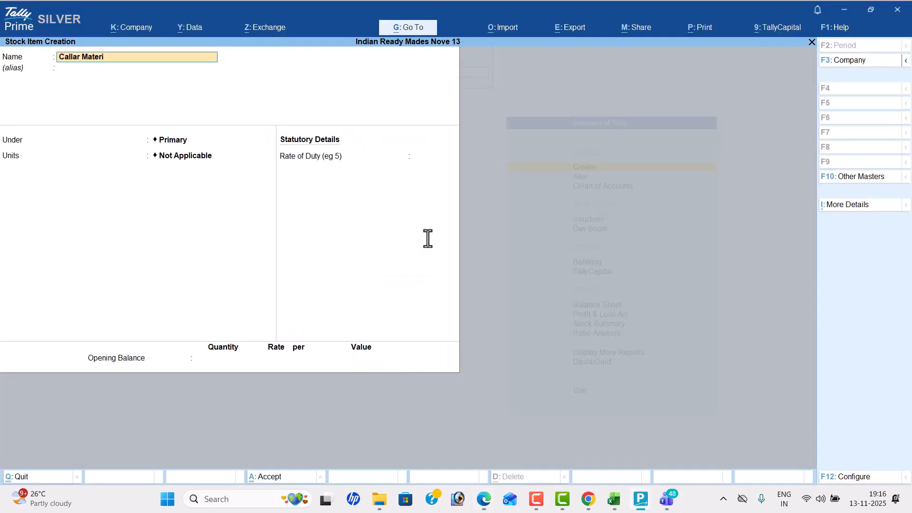
{"action": "key", "text": "Return"}
{"action": "key", "text": "Return"}
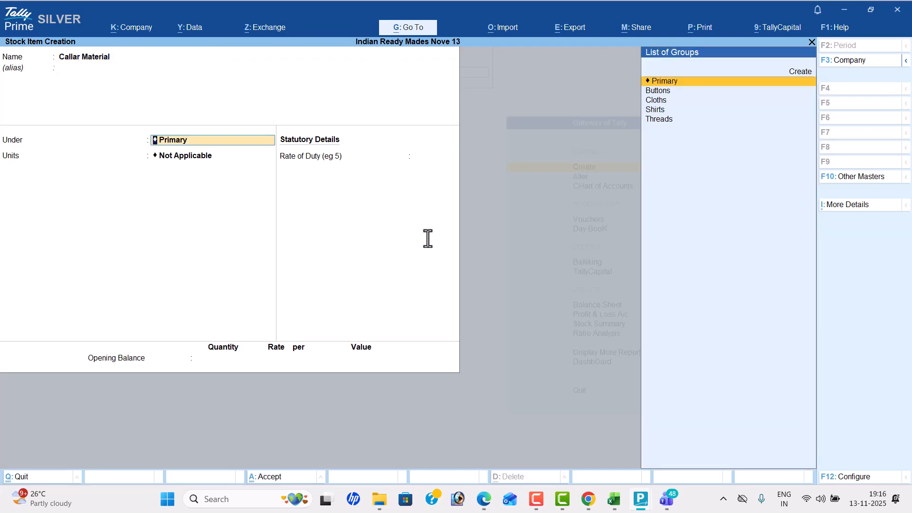
{"action": "key", "text": "Return"}
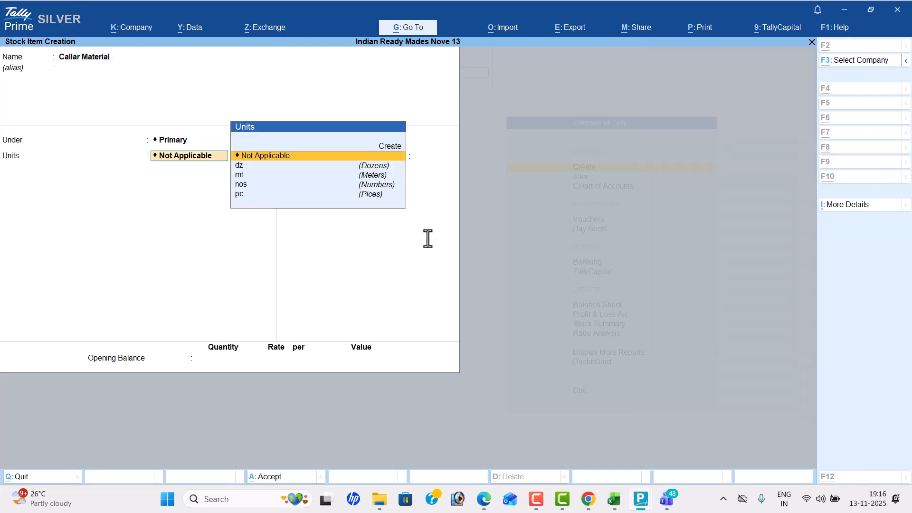
- Check the Callar Material unit in the PDF, set the item's unit to pc and save it without an opening balance
{"action": "key", "text": "alt+Tab"}
- Check the finished goods in the PDF, enter a new stock item named "Half Shirts" and place it under the Shirts group
{"action": "key", "text": "alt+Tab"}
{"action": "key", "text": "Down"}
{"action": "key", "text": "Down"}
{"action": "key", "text": "Down"}
{"action": "key", "text": "Down"}
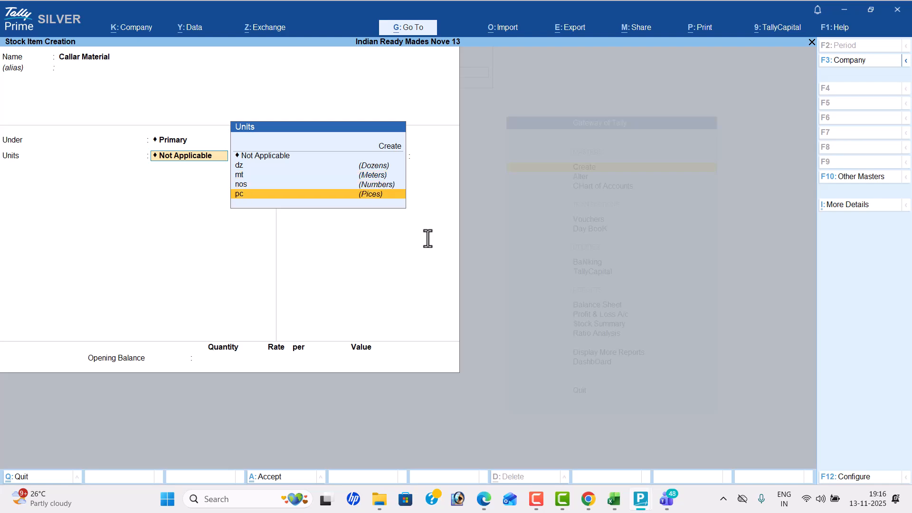
{"action": "key", "text": "Return"}
{"action": "key", "text": "Return"}
{"action": "key", "text": "Return"}
{"action": "key", "text": "Return"}
{"action": "key", "text": "alt+Tab"}
{"action": "scroll", "coordinate": [427, 238], "scroll_direction": "down", "scroll_amount": 3}
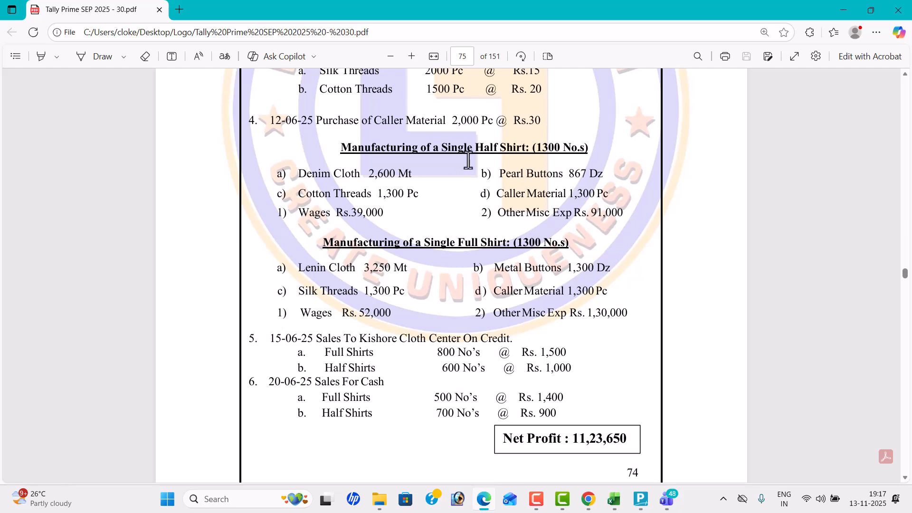
{"action": "key", "text": "alt+Tab"}
{"action": "type", "text": "Ja"}
{"action": "type", "text": "Hal"}
{"action": "type", "text": "f Shirts"}
{"action": "key", "text": "Return"}
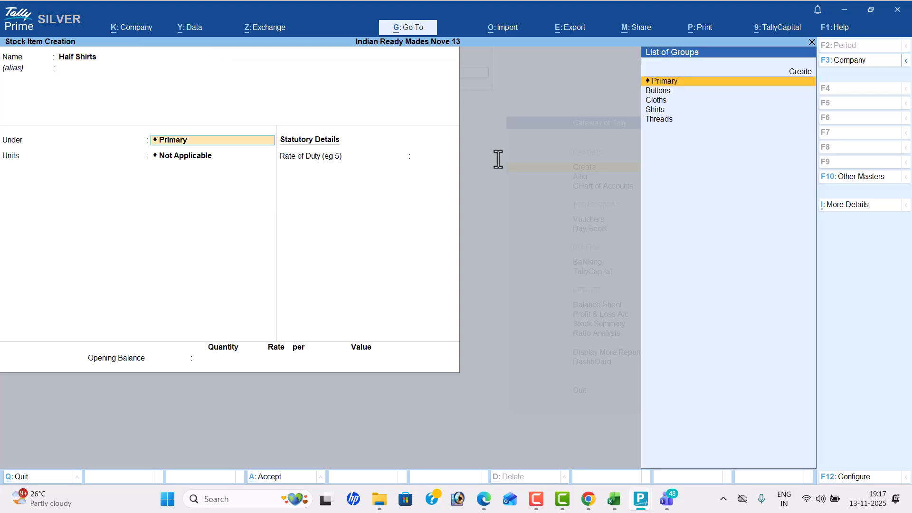
{"action": "key", "text": "Down"}
{"action": "key", "text": "Down"}
{"action": "key", "text": "Down"}
{"action": "key", "text": "Return"}
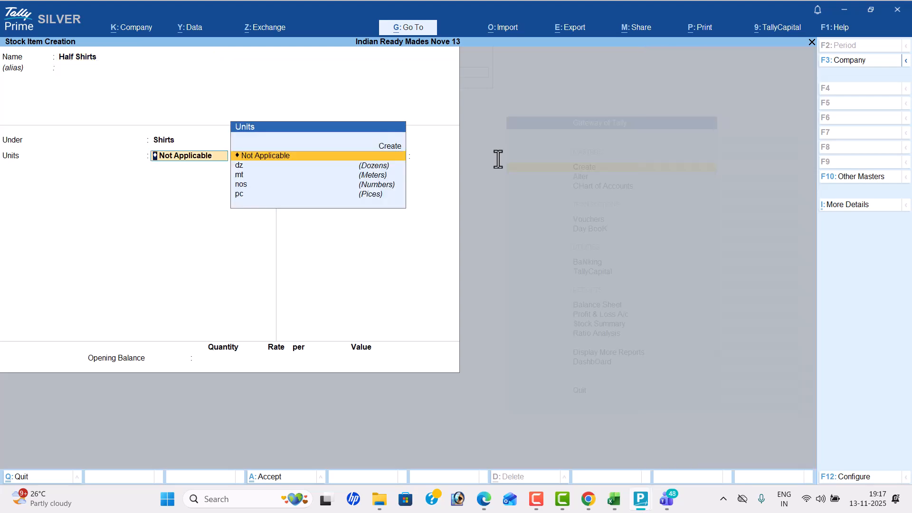
- Set the Half Shirts unit to nos and save the item without an opening balance
{"action": "key", "text": "Down"}
{"action": "key", "text": "Down"}
{"action": "key", "text": "Down"}
{"action": "key", "text": "Return"}
{"action": "key", "text": "Return"}
{"action": "key", "text": "Return"}
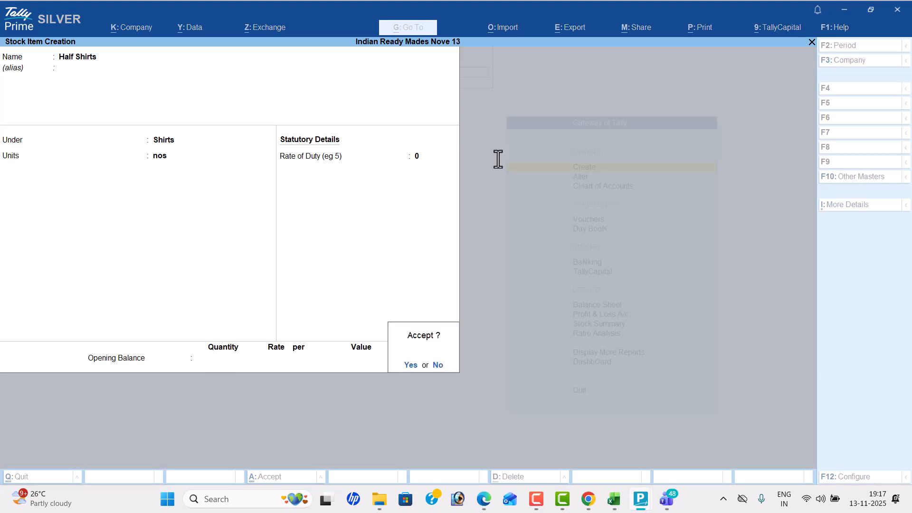
{"action": "key", "text": "Return"}
- Create the stock item "Full Shirts" under the Shirts group and save it without an opening balance
{"action": "type", "text": "Full Si"}
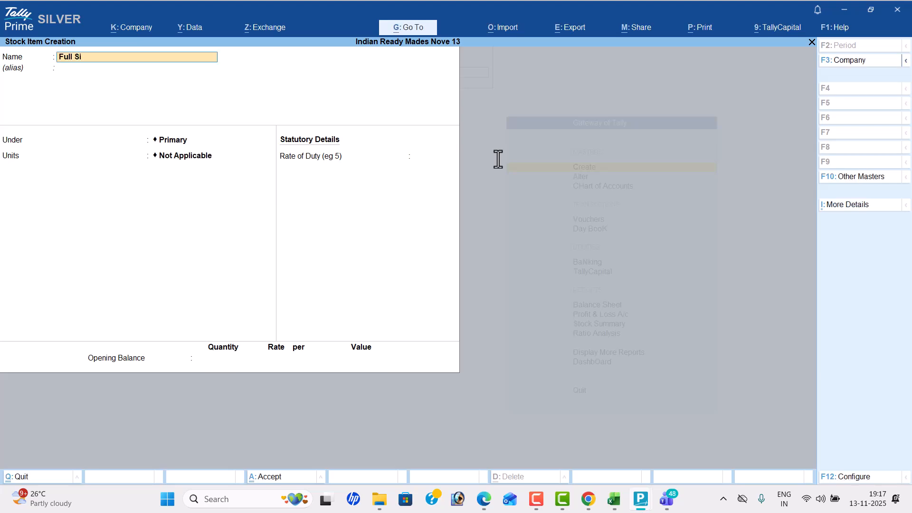
{"action": "type", "text": "hir"}
{"action": "key", "text": "Return"}
{"action": "key", "text": "Return"}
{"action": "key", "text": "Down"}
{"action": "key", "text": "Down"}
{"action": "key", "text": "Down"}
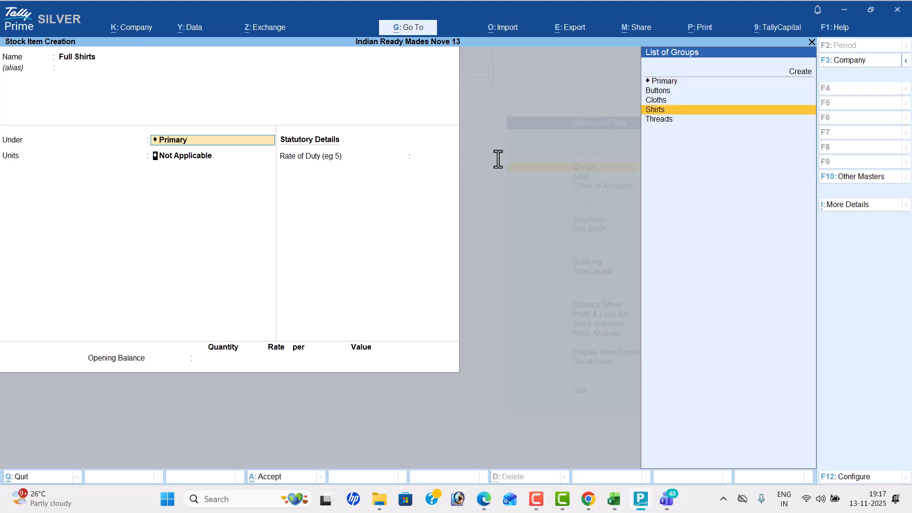
{"action": "key", "text": "Return"}
{"action": "key", "text": "Return"}
{"action": "key", "text": "Return"}
{"action": "key", "text": "Return"}
{"action": "key", "text": "Return"}
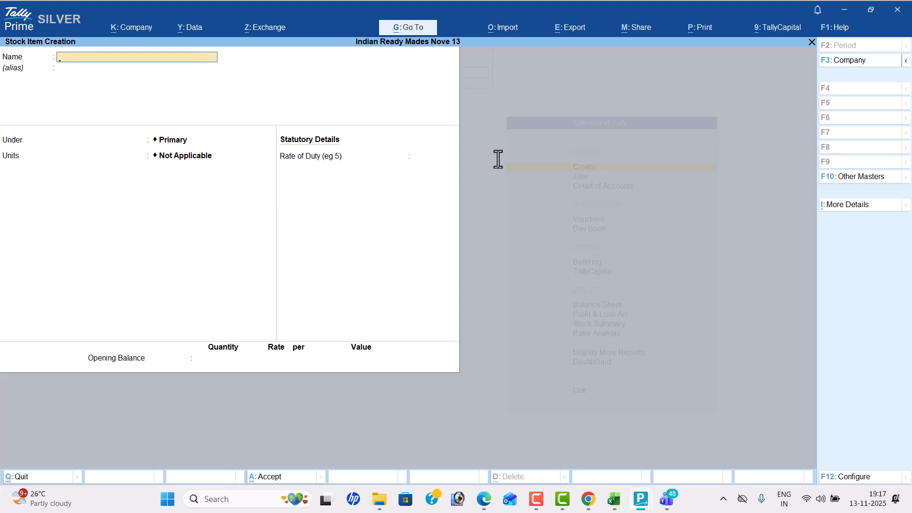
- Leave stock item creation and open a new Receipt voucher in voucher entry
{"action": "key", "text": "Escape"}
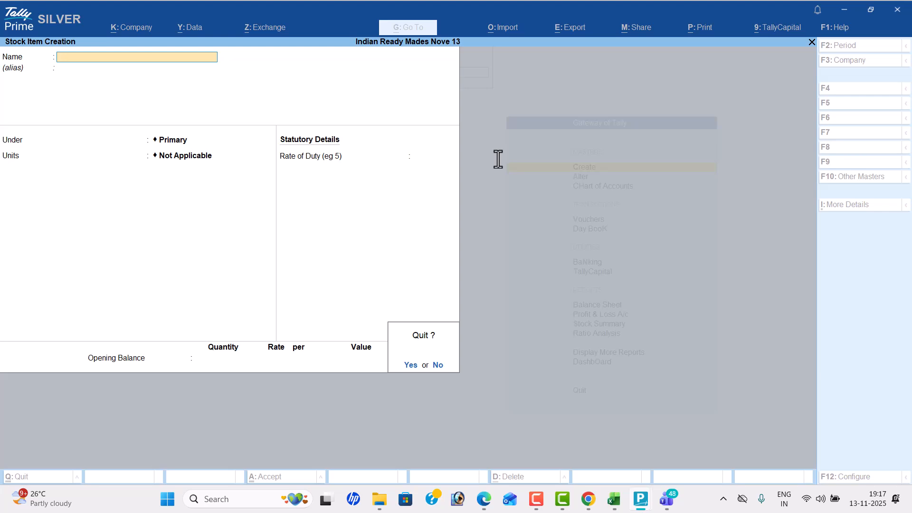
{"action": "key", "text": "y"}
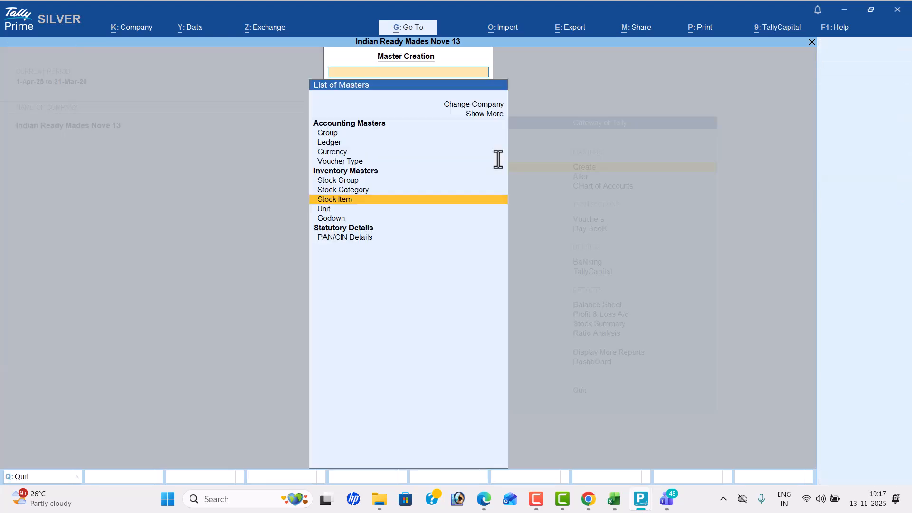
{"action": "key", "text": "Escape"}
{"action": "key", "text": "Down"}
{"action": "key", "text": "Down"}
{"action": "key", "text": "Down"}
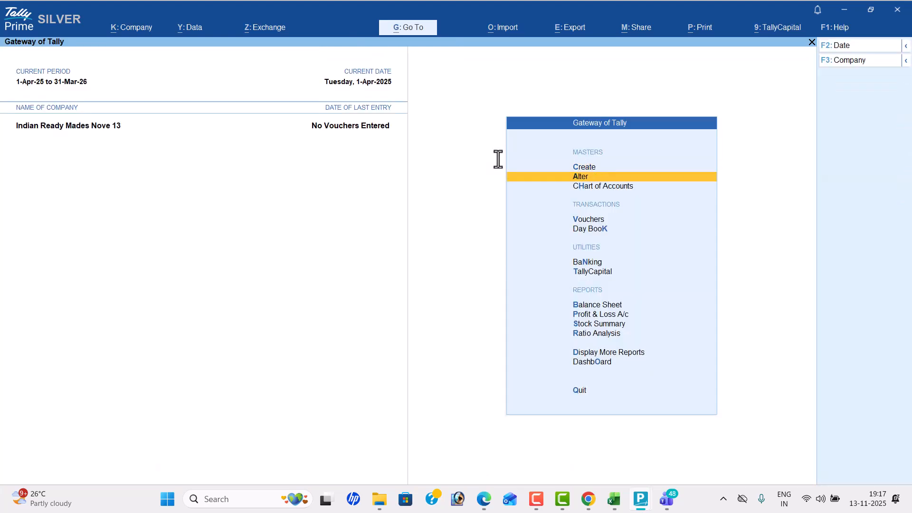
{"action": "key", "text": "Return"}
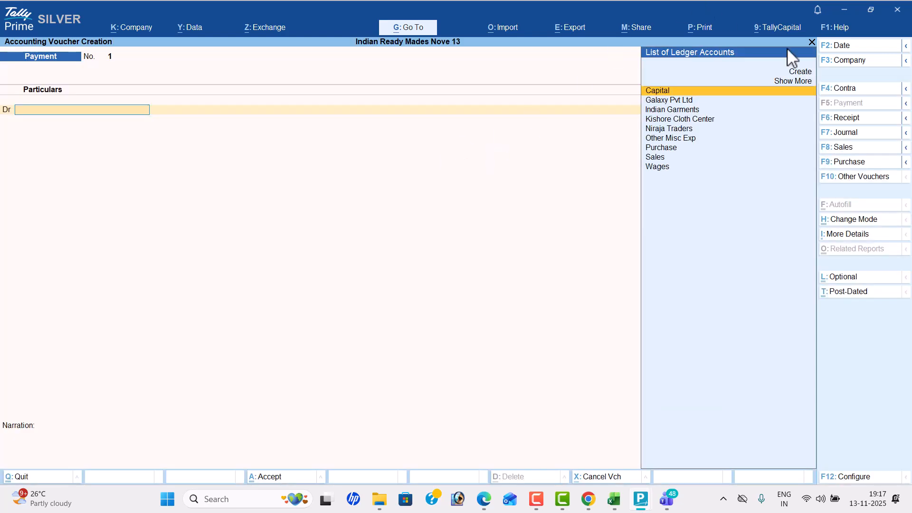
{"action": "left_click", "coordinate": [859, 122]}
- Check the business start date at the beginning of Problem 15 in the PDF and set the receipt voucher date to 1-6
{"action": "key", "text": "alt+Tab"}
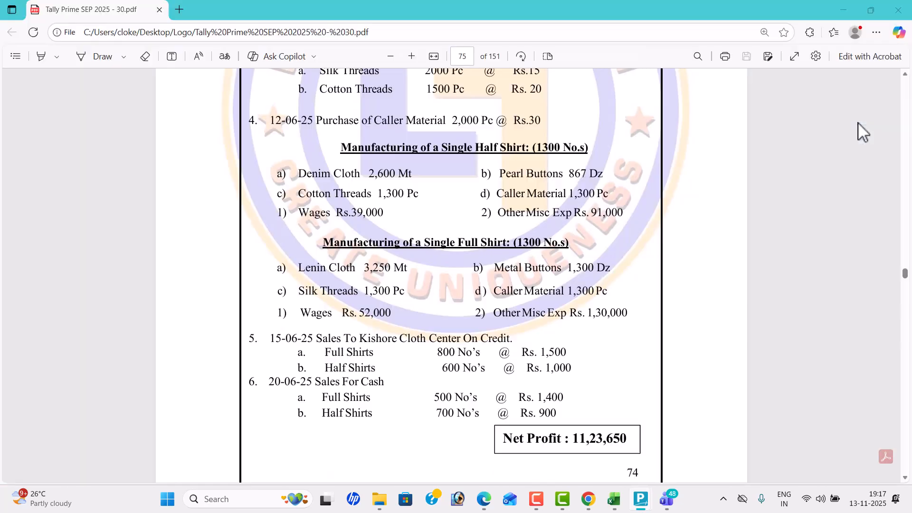
{"action": "scroll", "coordinate": [668, 169], "scroll_direction": "up", "scroll_amount": 5}
{"action": "scroll", "coordinate": [668, 169], "scroll_direction": "up", "scroll_amount": 2}
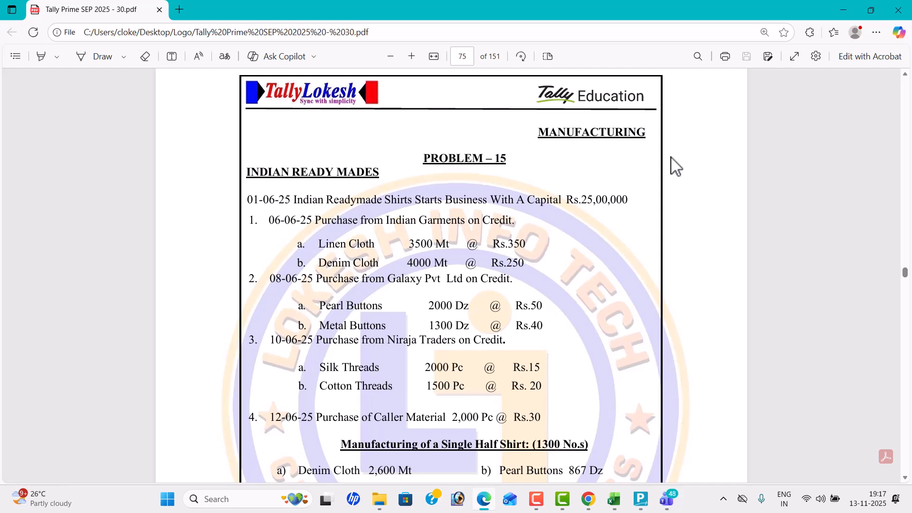
{"action": "key", "text": "alt+Tab"}
{"action": "left_click", "coordinate": [857, 47]}
{"action": "type", "text": "1-6"}
{"action": "key", "text": "Return"}
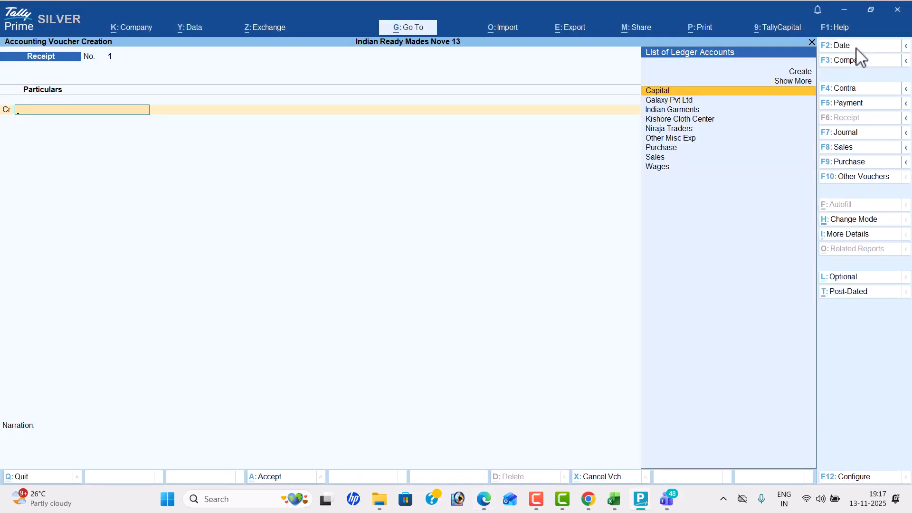
- Credit Capital with the 2500000 given in the PDF, debit Cash, and save the receipt voucher without a narration
{"action": "key", "text": "Return"}
{"action": "key", "text": "alt+Tab"}
{"action": "key", "text": "alt+Tab"}
{"action": "type", "text": "2500000"}
{"action": "key", "text": "Return"}
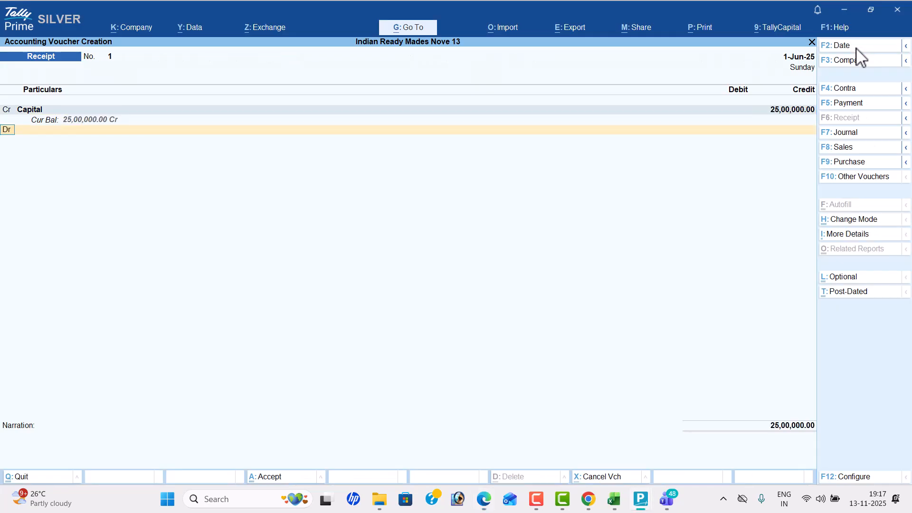
{"action": "key", "text": "Down"}
{"action": "key", "text": "Return"}
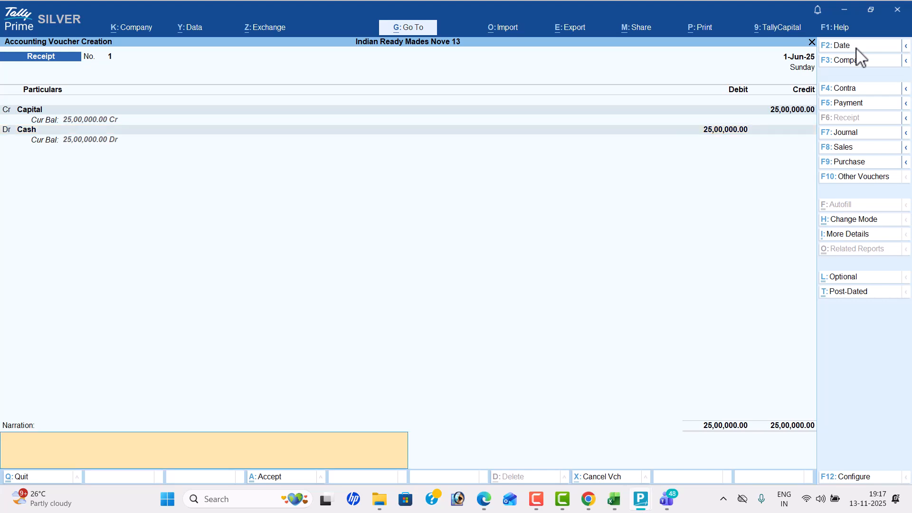
{"action": "key", "text": "Return"}
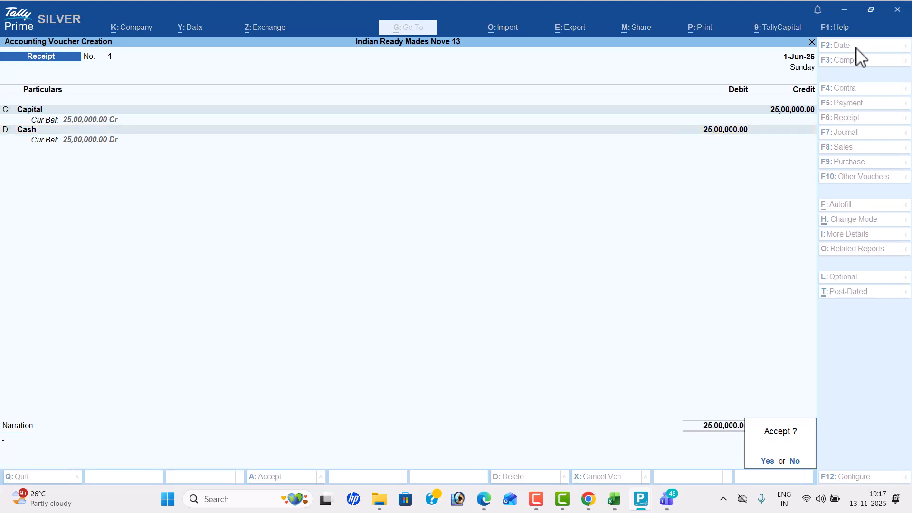
{"action": "key", "text": "Return"}
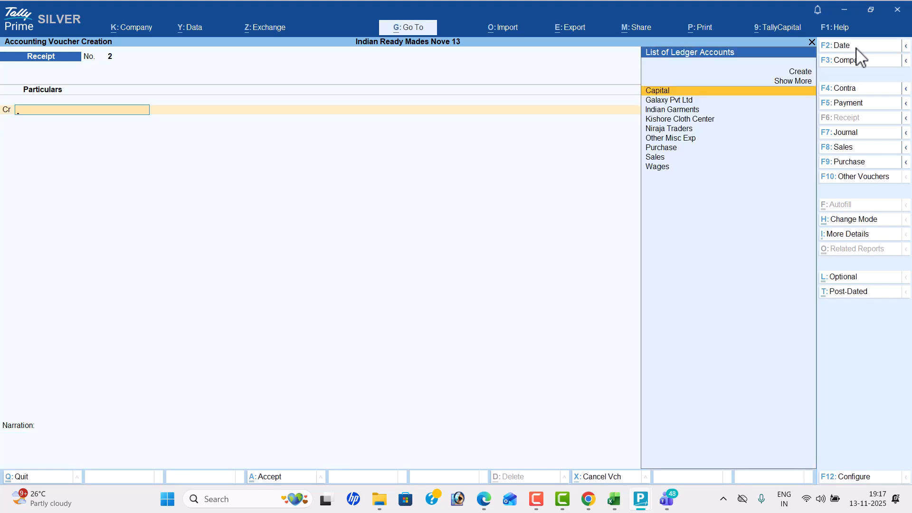
- Open a Purchase voucher, check the first purchase in the PDF and set the voucher date to 6-6
{"action": "left_click", "coordinate": [867, 162]}
{"action": "key", "text": "alt+Tab"}
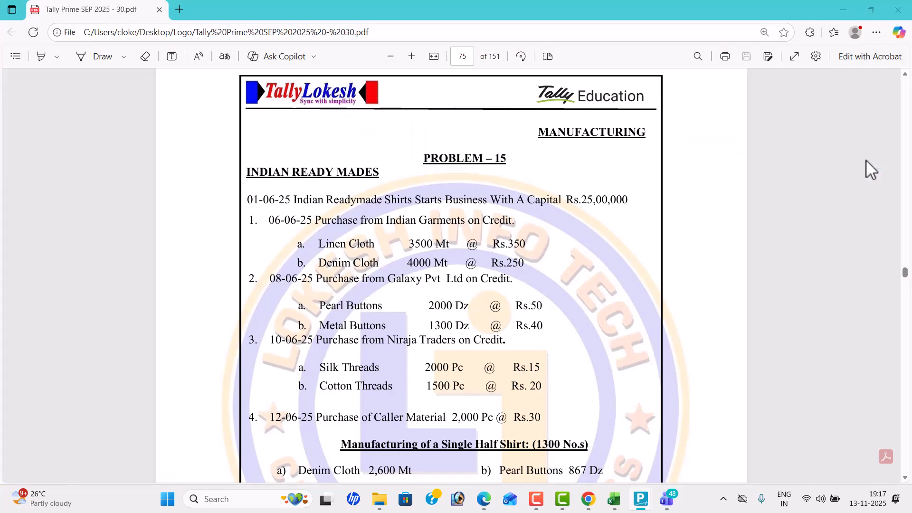
{"action": "key", "text": "alt+Tab"}
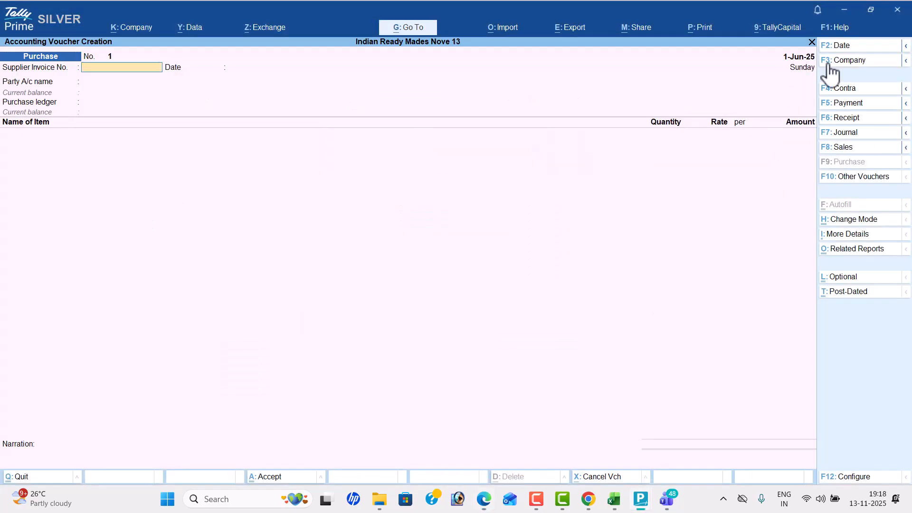
{"action": "left_click", "coordinate": [865, 47]}
{"action": "type", "text": "6-6"}
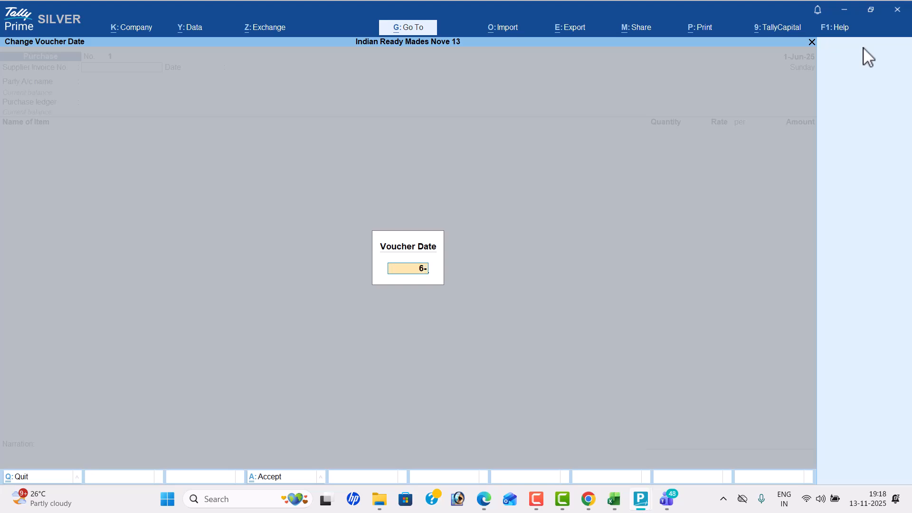
{"action": "key", "text": "Return"}
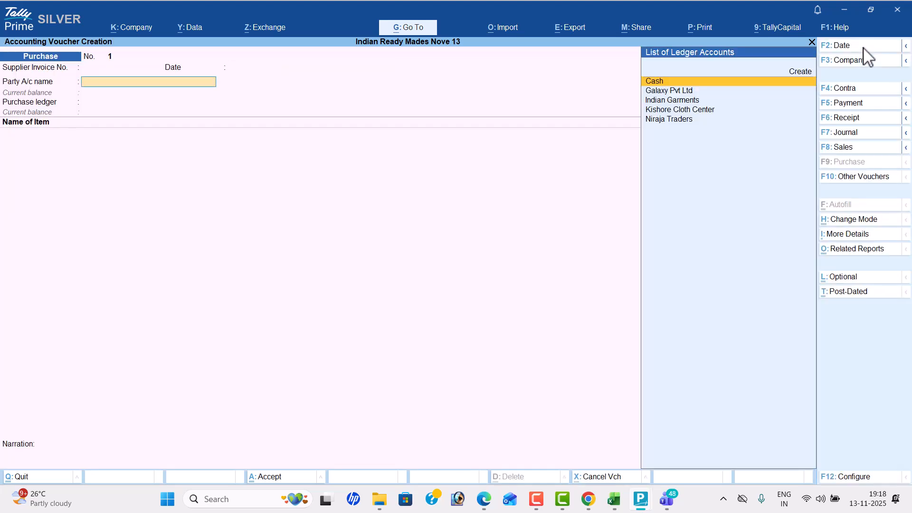
- Set the party account to Indian Garments, accept the blank receipt and party details, and choose Purchase as the purchase ledger
{"action": "key", "text": "Down"}
{"action": "key", "text": "Down"}
{"action": "key", "text": "Return"}
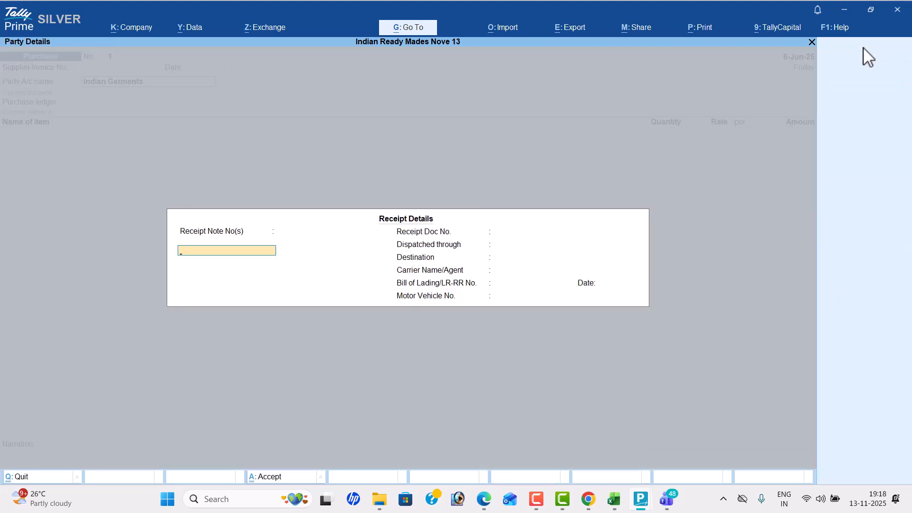
{"action": "key", "text": "ctrl+a"}
{"action": "key", "text": "ctrl+a"}
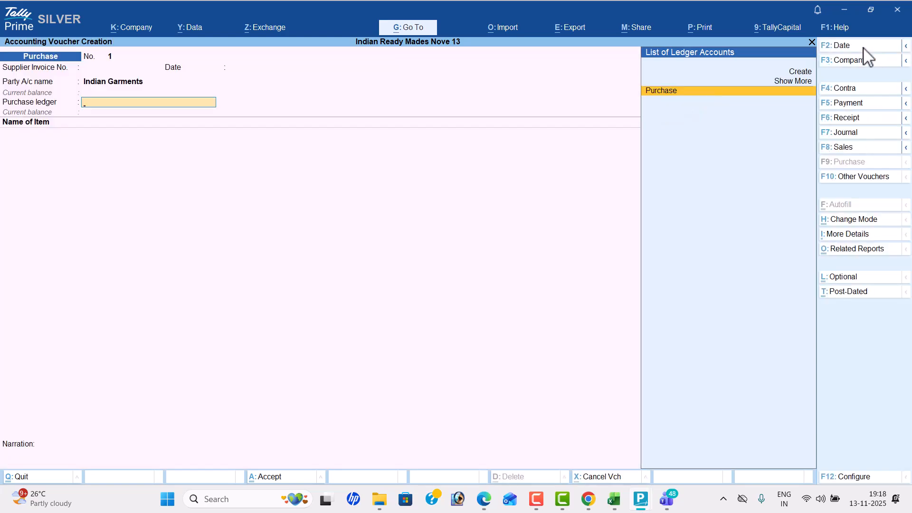
{"action": "key", "text": "Return"}
- Check the first purchase in the PDF and add Linen Cloth with a quantity of 3500 mt to the voucher
{"action": "key", "text": "alt+Tab"}
{"action": "scroll", "coordinate": [623, 143], "scroll_direction": "down", "scroll_amount": 2}
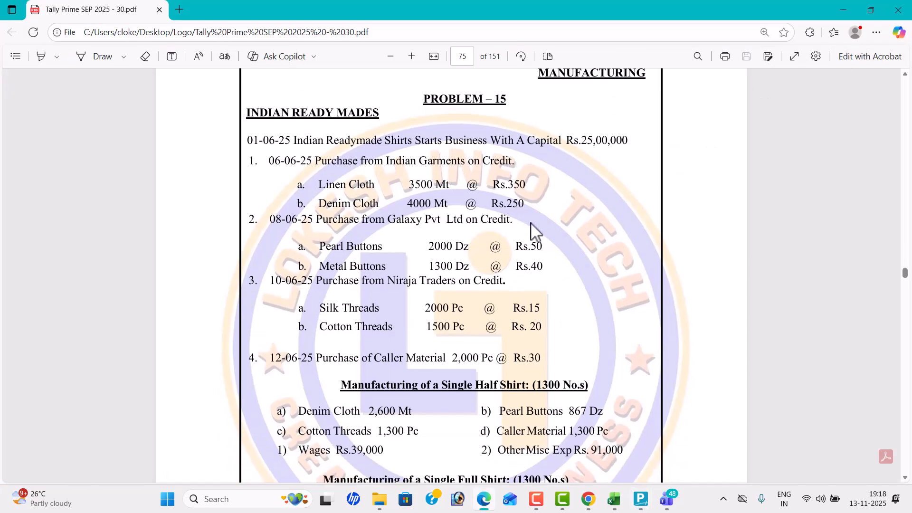
{"action": "key", "text": "alt+Tab"}
{"action": "type", "text": "l"}
{"action": "key", "text": "Return"}
{"action": "key", "text": "alt+Tab"}
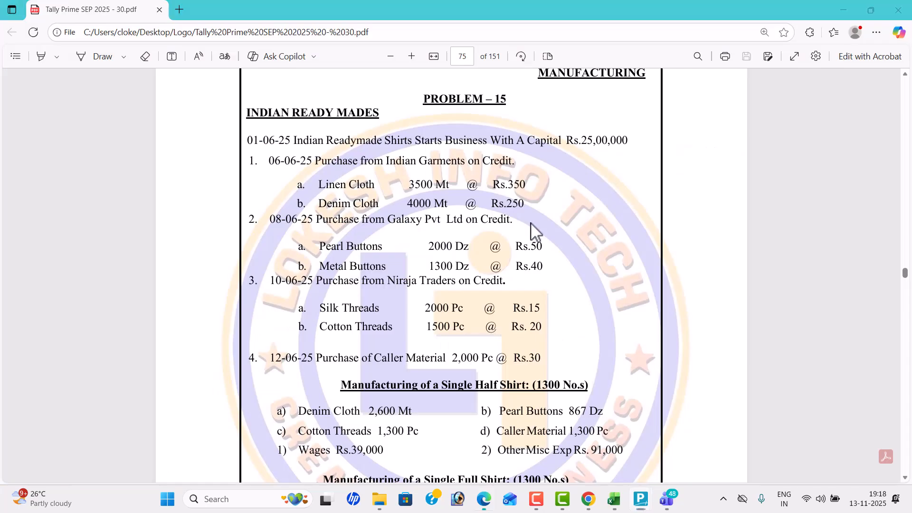
{"action": "key", "text": "alt+Tab"}
{"action": "type", "text": "3500"}
{"action": "key", "text": "Return"}
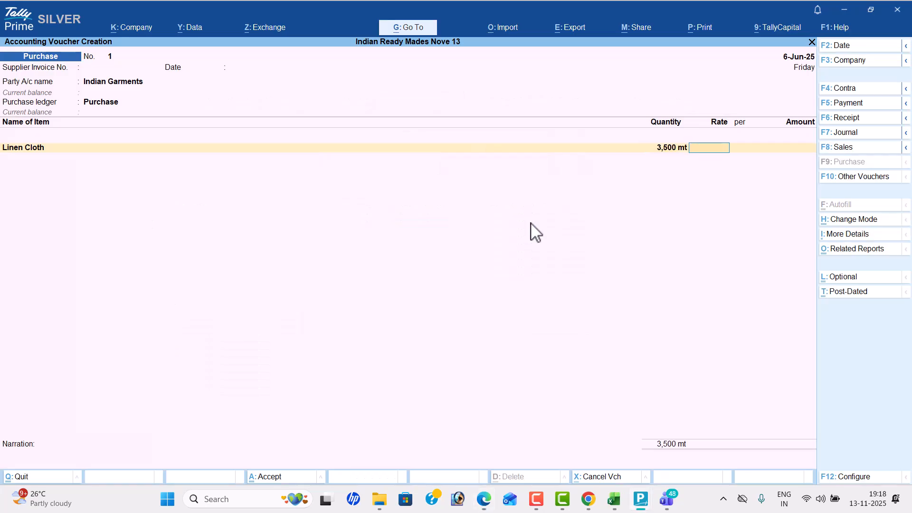
- Set the Linen Cloth rate to 350 per mt as given in the PDF and accept the calculated amount
{"action": "key", "text": "alt+Tab"}
- Add Denim Cloth as the second item with the PDF's quantity of 4000 mt
{"action": "key", "text": "alt+Tab"}
{"action": "type", "text": "350"}
{"action": "key", "text": "Return"}
{"action": "key", "text": "Return"}
{"action": "key", "text": "Return"}
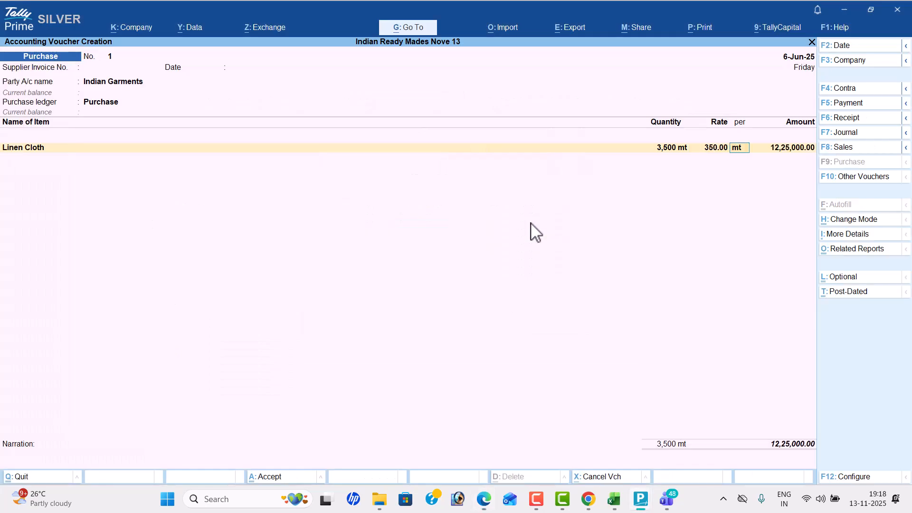
{"action": "key", "text": "alt+Tab"}
{"action": "key", "text": "alt+Tab"}
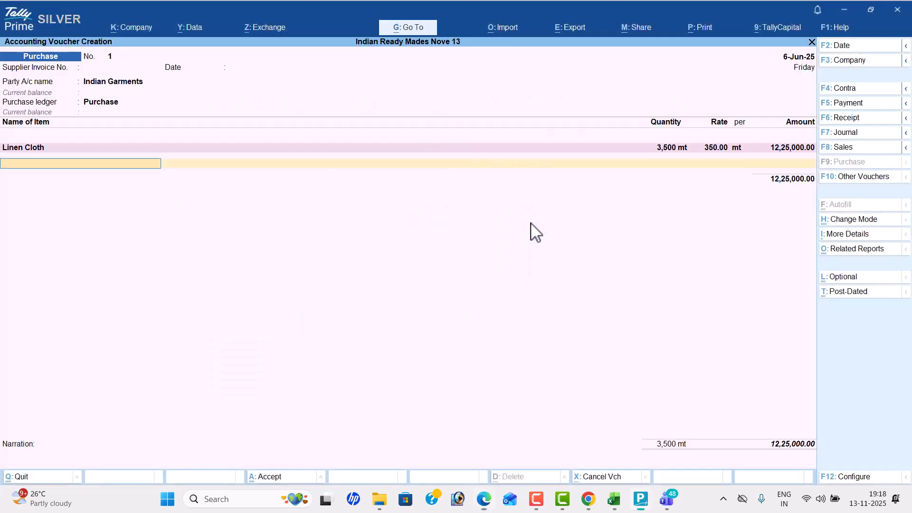
{"action": "type", "text": "D"}
{"action": "key", "text": "Return"}
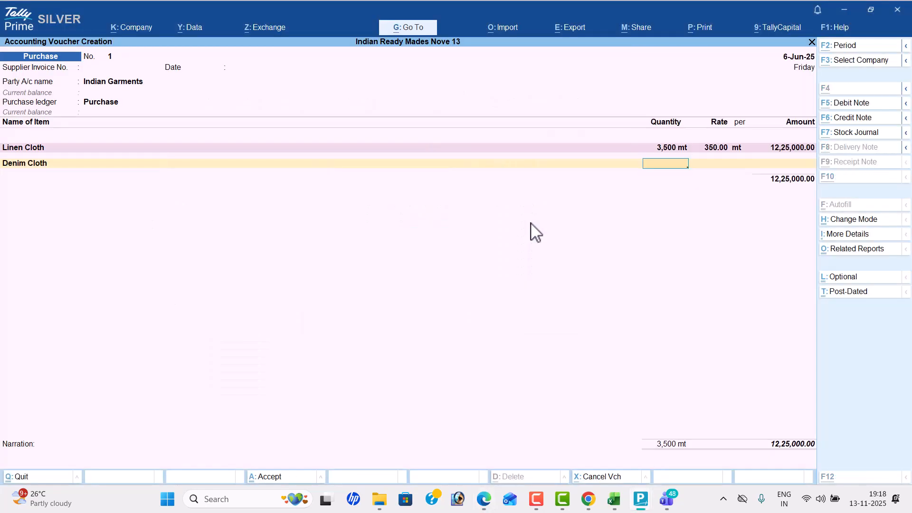
{"action": "key", "text": "alt+Tab"}
- Set the Denim Cloth rate to 250 per mt as given in the PDF and accept the line amount
{"action": "key", "text": "alt+Tab"}
{"action": "type", "text": "4000"}
{"action": "key", "text": "Return"}
{"action": "key", "text": "alt+Tab"}
{"action": "key", "text": "alt+Tab"}
{"action": "type", "text": "250"}
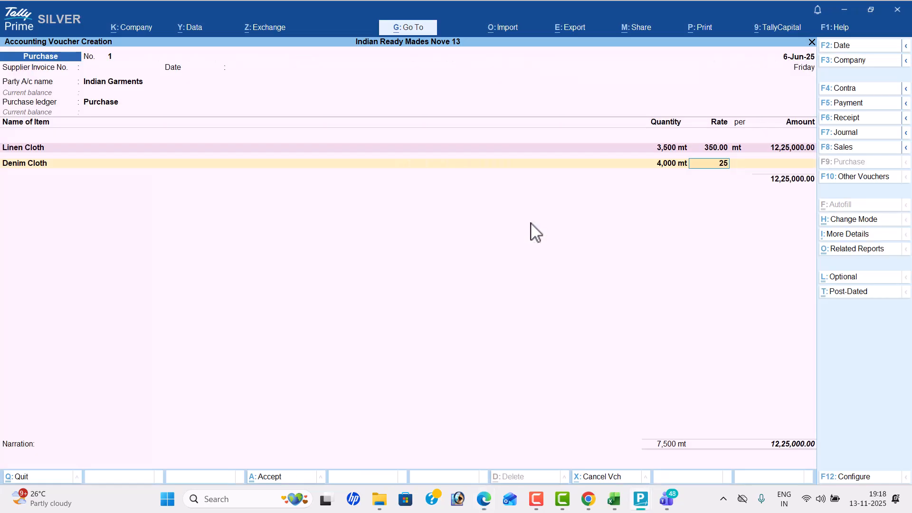
{"action": "key", "text": "Return"}
{"action": "key", "text": "Return"}
{"action": "key", "text": "Return"}
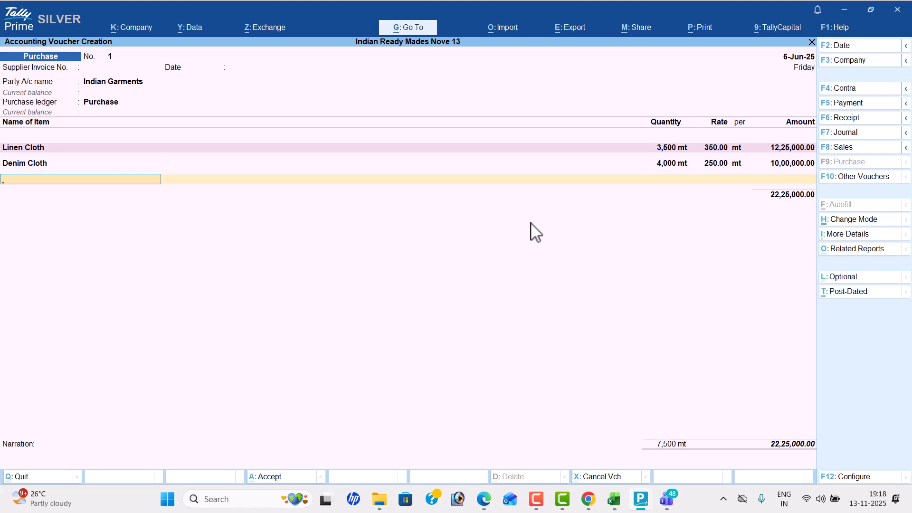
- End the item list and save the Indian Garments purchase voucher without additional ledgers or a narration
{"action": "key", "text": "Return"}
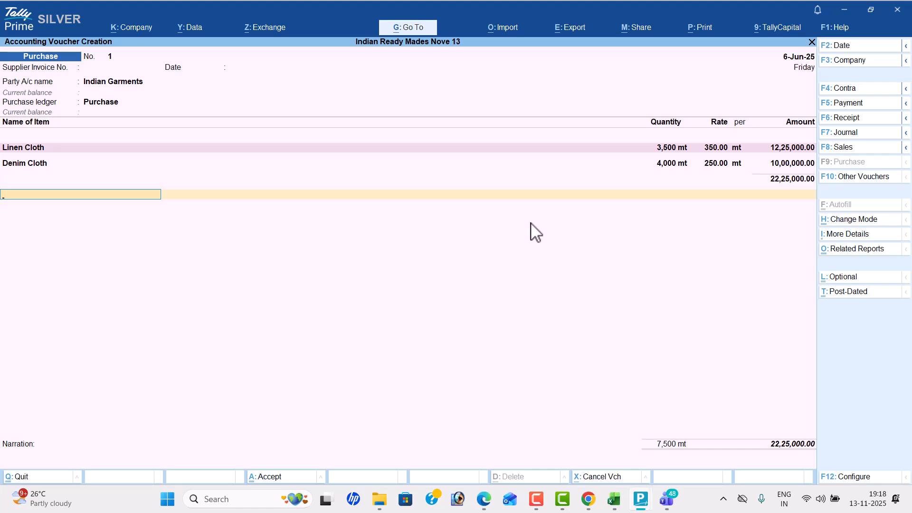
{"action": "key", "text": "Return"}
{"action": "key", "text": "Return"}
{"action": "key", "text": "Return"}
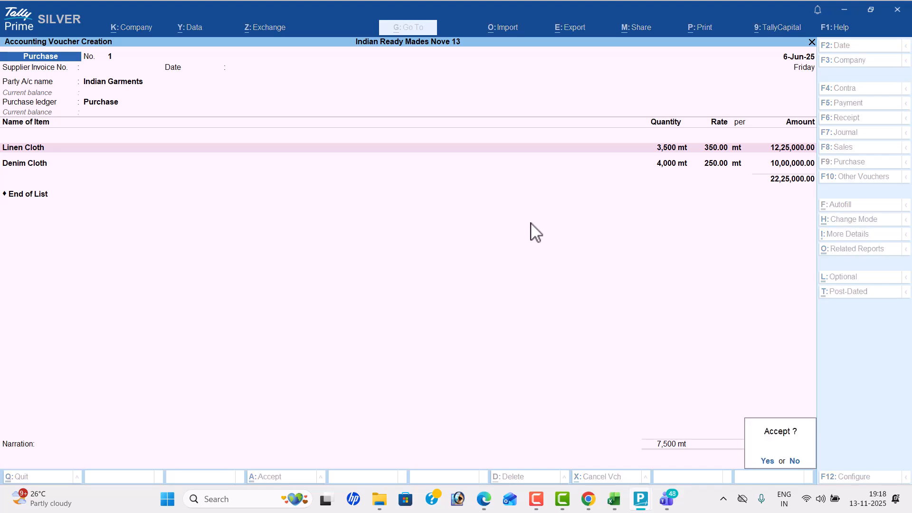
{"action": "key", "text": "Return"}
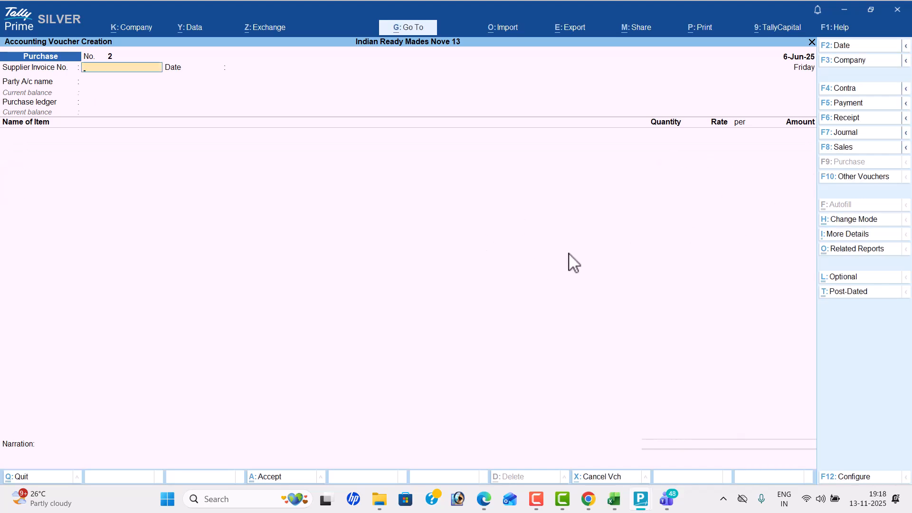
- Check the second purchase in the PDF and set the new purchase voucher's date to 8-6
{"action": "key", "text": "alt+Tab"}
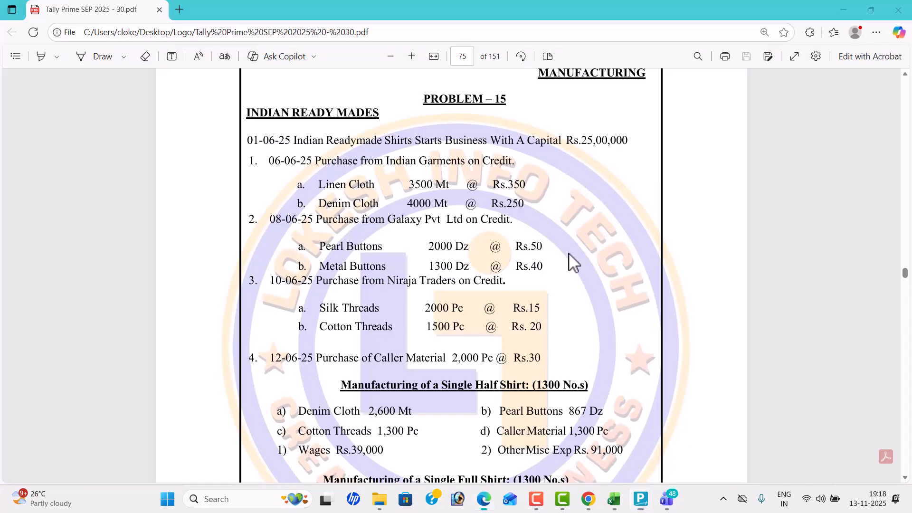
{"action": "scroll", "coordinate": [568, 253], "scroll_direction": "down", "scroll_amount": 1}
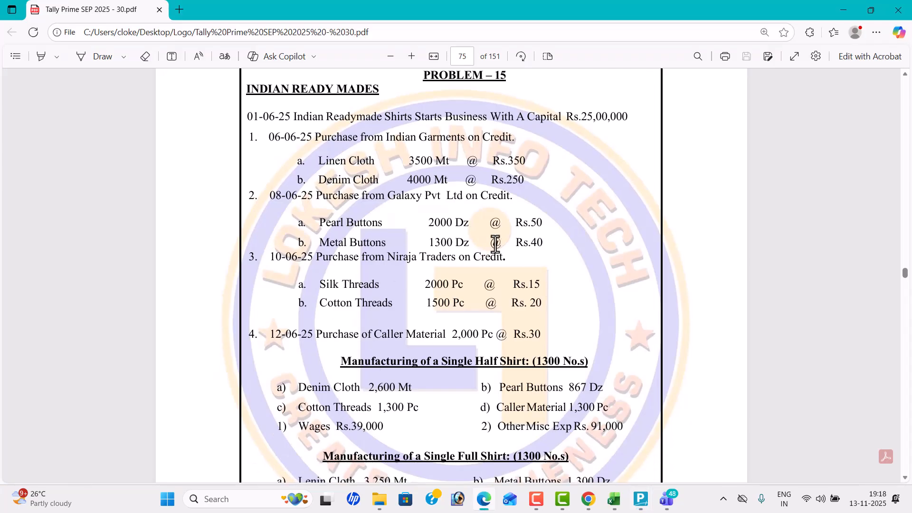
{"action": "key", "text": "alt+Tab"}
{"action": "left_click", "coordinate": [865, 47]}
{"action": "type", "text": "8-6"}
{"action": "key", "text": "Return"}
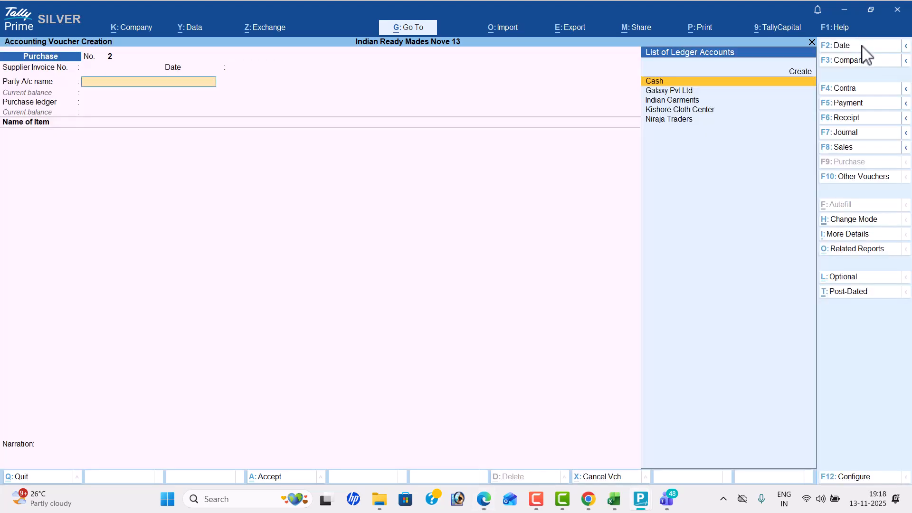
- Set the party account to Galaxy Pvt Ltd, accept its party details, and choose Purchase as the purchase ledger
{"action": "key", "text": "Down"}
{"action": "key", "text": "Return"}
{"action": "key", "text": "Return"}
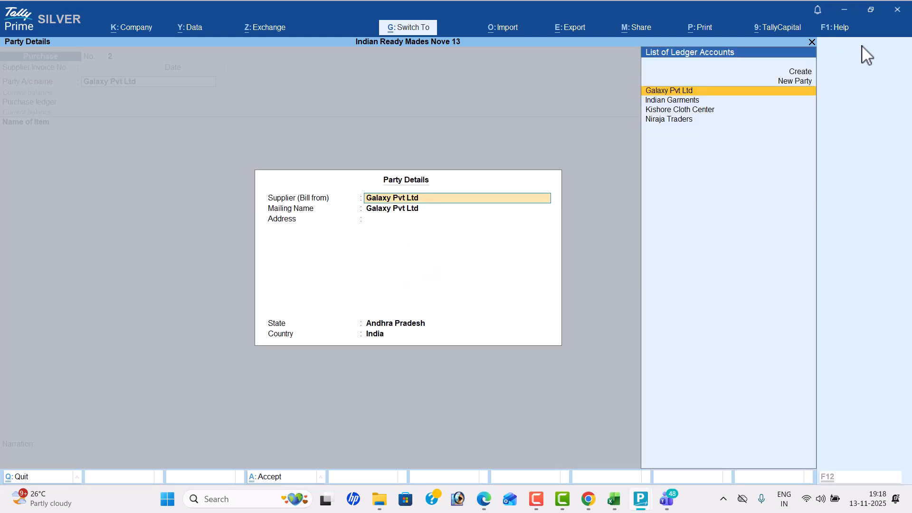
{"action": "key", "text": "Return"}
{"action": "key", "text": "Return"}
- Check the Galaxy Pvt Ltd items in the PDF and add Pearl Buttons with a quantity of 2000 dz
{"action": "key", "text": "alt+Tab"}
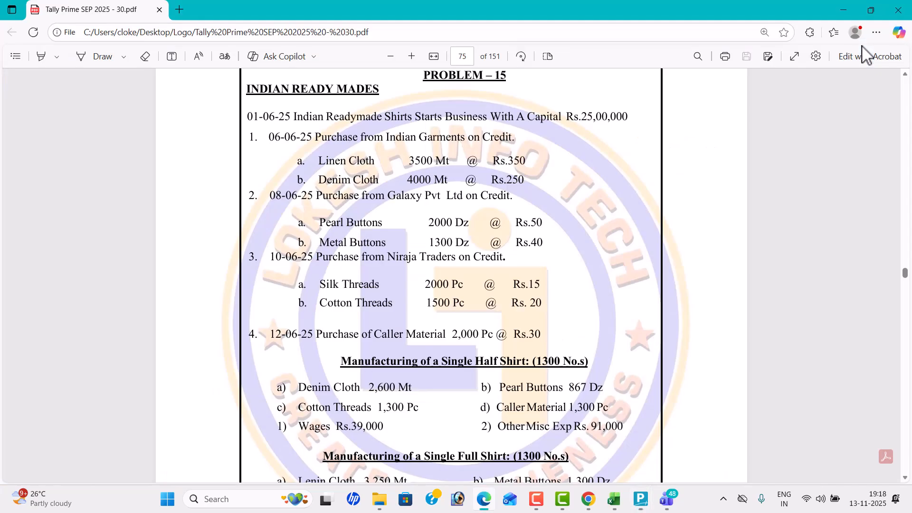
{"action": "key", "text": "alt+Tab"}
{"action": "type", "text": "P"}
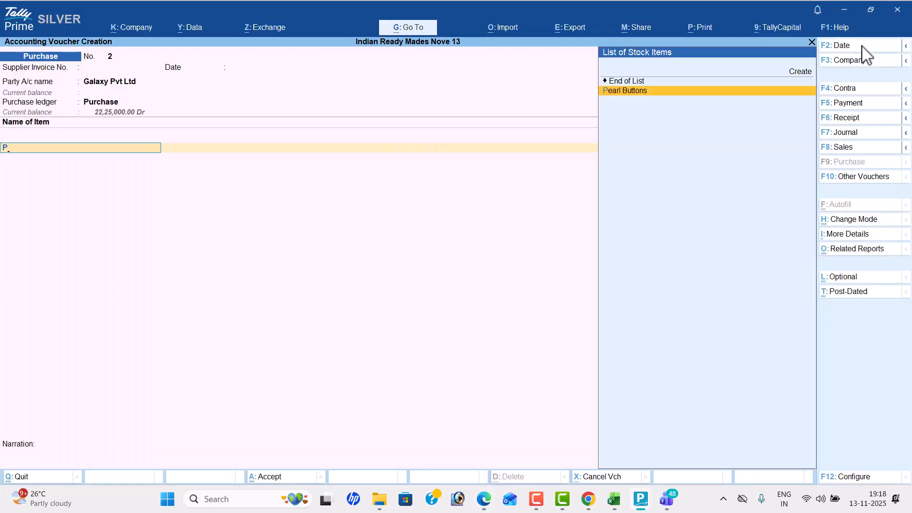
{"action": "key", "text": "Return"}
{"action": "key", "text": "alt+Tab"}
- Set the Pearl Buttons rate to 50 per dz as given in the PDF and accept the line amount
{"action": "key", "text": "alt+Tab"}
{"action": "type", "text": "2000"}
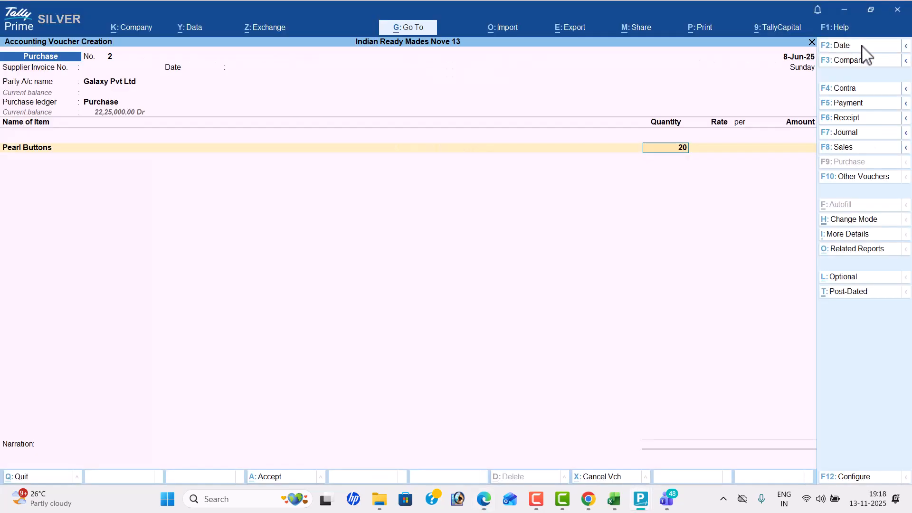
{"action": "key", "text": "Return"}
{"action": "key", "text": "alt+Tab"}
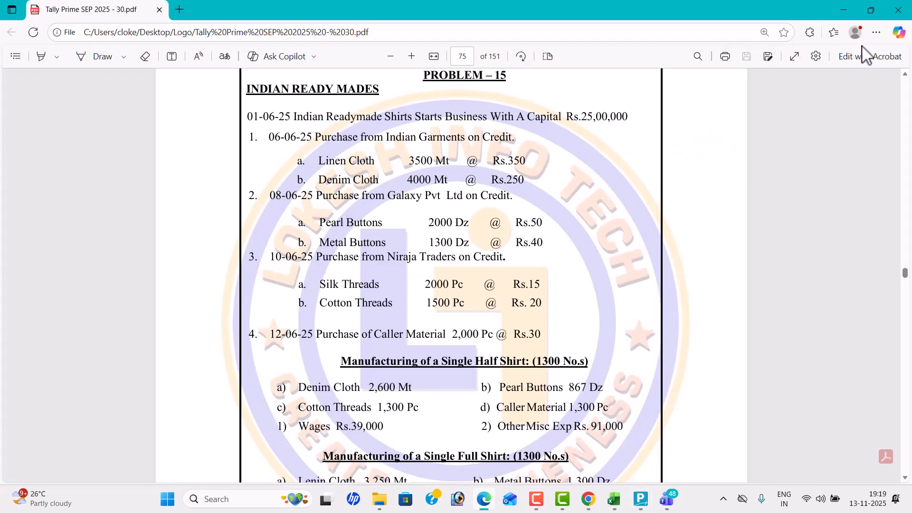
- Add Metal Buttons as the second item with the PDF's quantity of 1300 dz
{"action": "key", "text": "alt+Tab"}
{"action": "type", "text": "50"}
{"action": "key", "text": "Return"}
{"action": "key", "text": "Return"}
{"action": "key", "text": "Return"}
{"action": "key", "text": "alt+Tab"}
{"action": "key", "text": "alt+Tab"}
{"action": "type", "text": "M"}
{"action": "key", "text": "Return"}
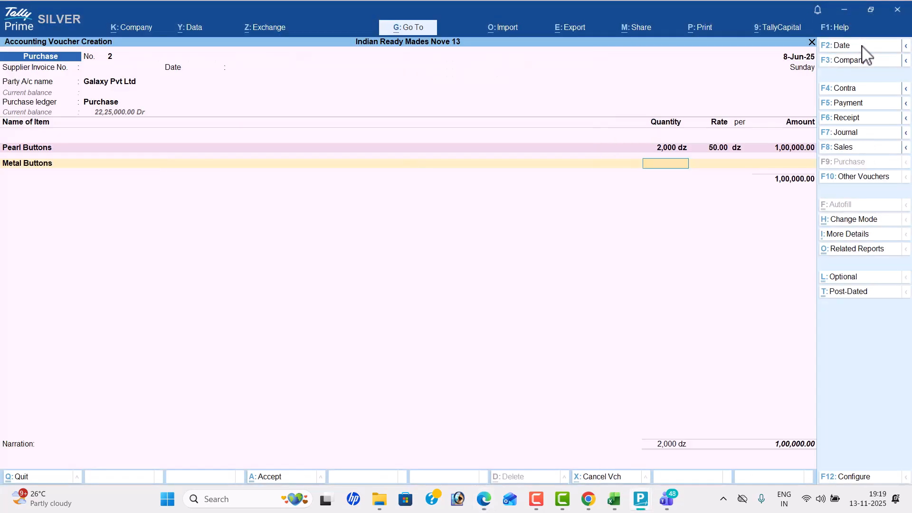
{"action": "key", "text": "alt+Tab"}
- Set the Metal Buttons rate to 40 per dz as given in the PDF and accept the line amount
{"action": "key", "text": "alt+Tab"}
{"action": "type", "text": "1300"}
{"action": "key", "text": "Return"}
{"action": "key", "text": "alt+Tab"}
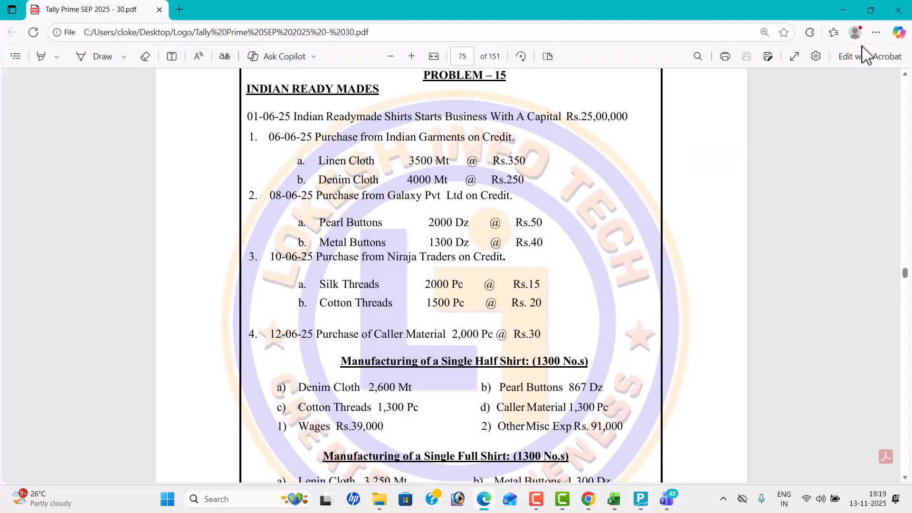
{"action": "key", "text": "alt+Tab"}
{"action": "type", "text": "40"}
{"action": "key", "text": "Return"}
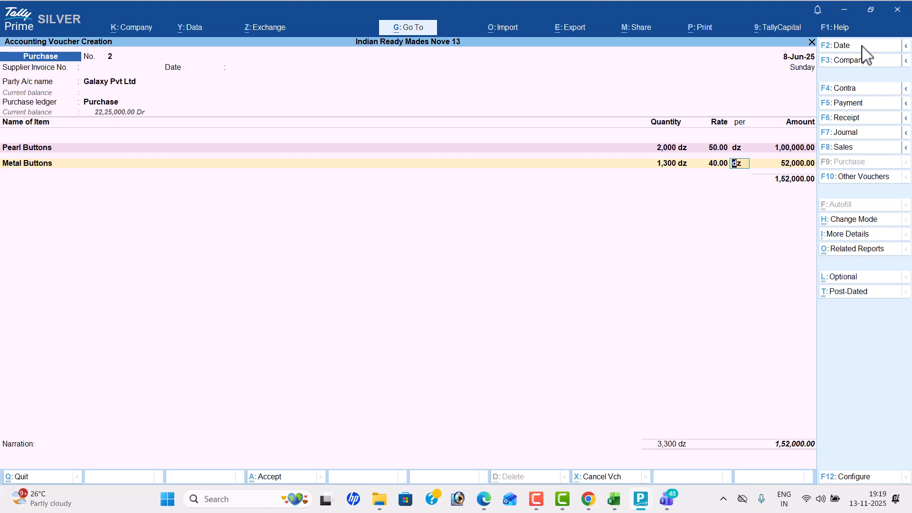
{"action": "key", "text": "Return"}
{"action": "key", "text": "Return"}
{"action": "key", "text": "Return"}
{"action": "key", "text": "Return"}
{"action": "key", "text": "Return"}
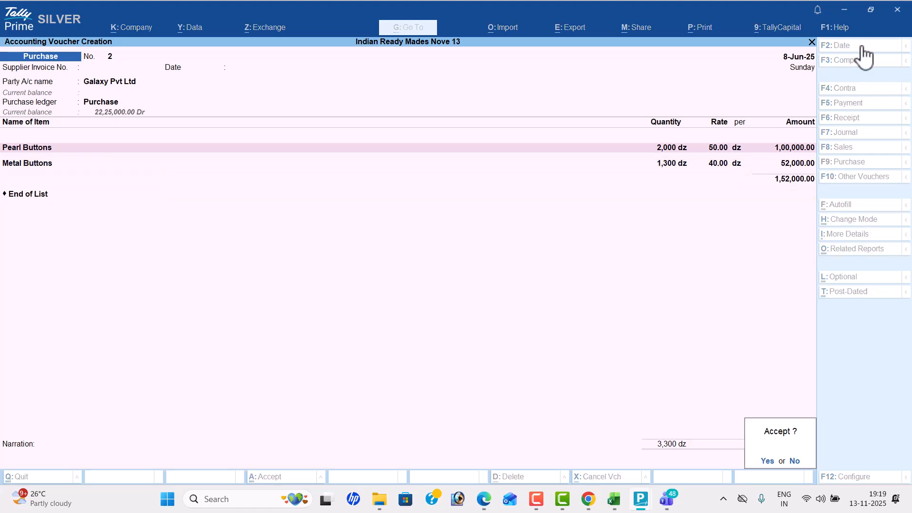
- End the item list and save the Galaxy Pvt Ltd purchase voucher with a blank narration
{"action": "key", "text": "y"}
- Check the third purchase in the PDF and set the new purchase voucher's date to 10-6
{"action": "key", "text": "alt+Tab"}
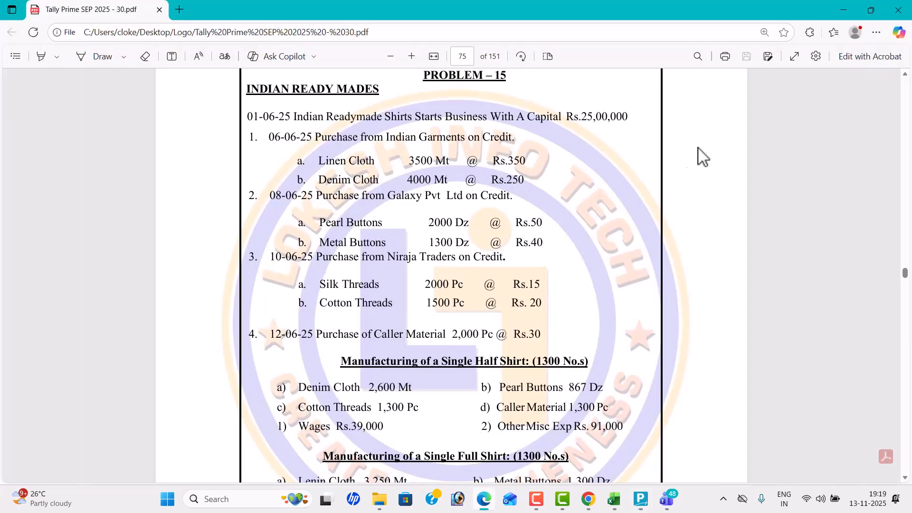
{"action": "scroll", "coordinate": [664, 163], "scroll_direction": "down", "scroll_amount": 1}
{"action": "key", "text": "alt+Tab"}
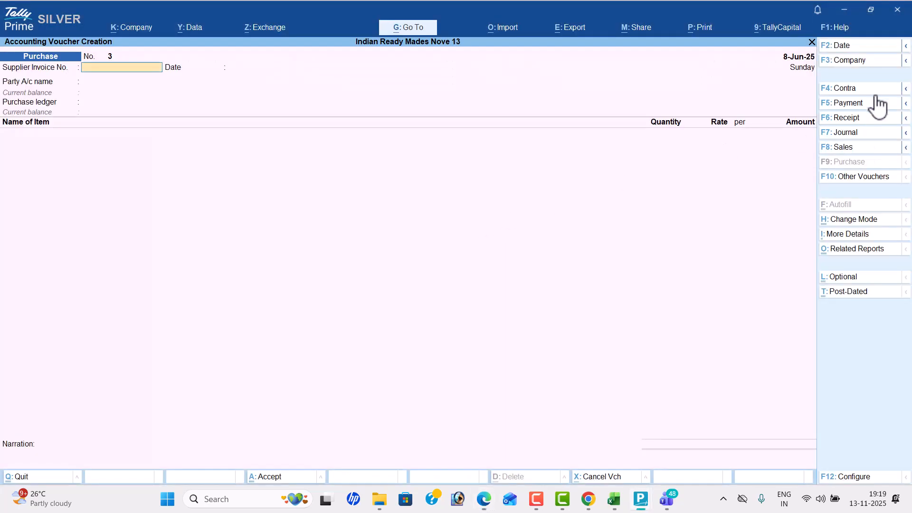
{"action": "left_click", "coordinate": [855, 46]}
{"action": "type", "text": "10-6"}
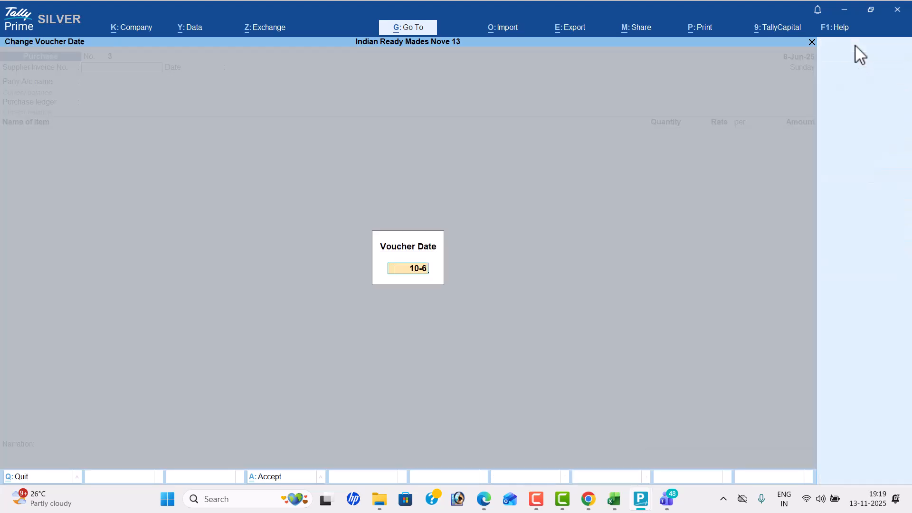
{"action": "key", "text": "Return"}
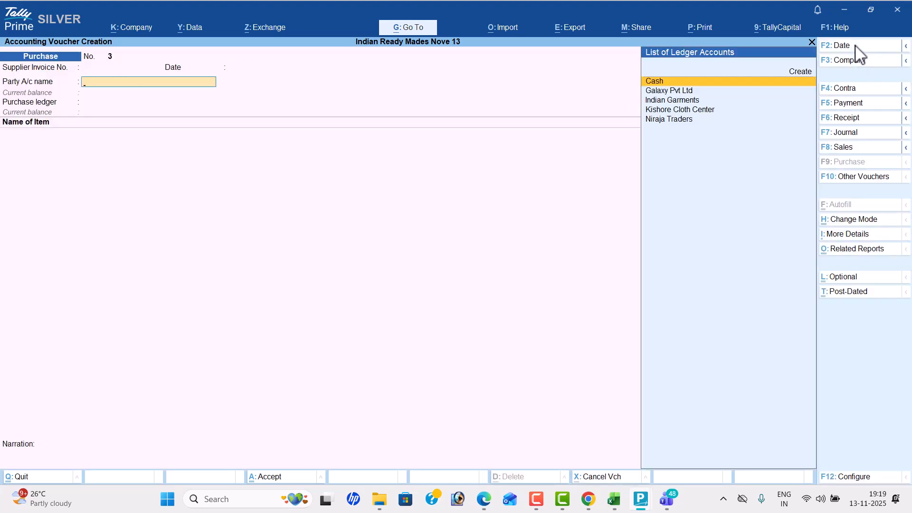
- Set the party account to Niraja Traders, accept its party details, and choose Purchase as the purchase ledger
{"action": "key", "text": "Down"}
{"action": "key", "text": "Down"}
{"action": "key", "text": "Down"}
{"action": "key", "text": "Down"}
{"action": "key", "text": "Return"}
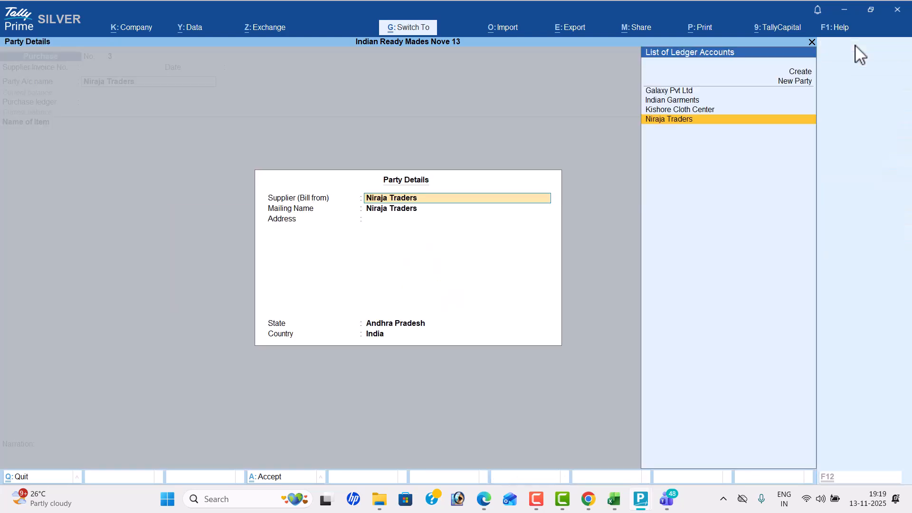
{"action": "key", "text": "Return"}
- Check the Niraja Traders items in the PDF and add Silk Threads with a quantity of 2000 pc
{"action": "key", "text": "alt+Tab"}
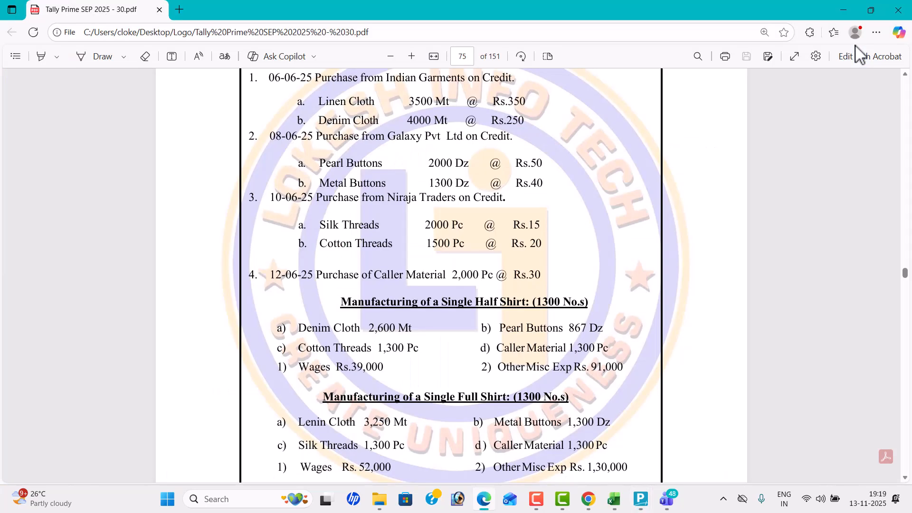
{"action": "key", "text": "alt+Tab"}
{"action": "type", "text": "s"}
{"action": "key", "text": "Return"}
{"action": "key", "text": "alt+Tab"}
{"action": "key", "text": "alt+Tab"}
{"action": "type", "text": "2000"}
{"action": "key", "text": "Return"}
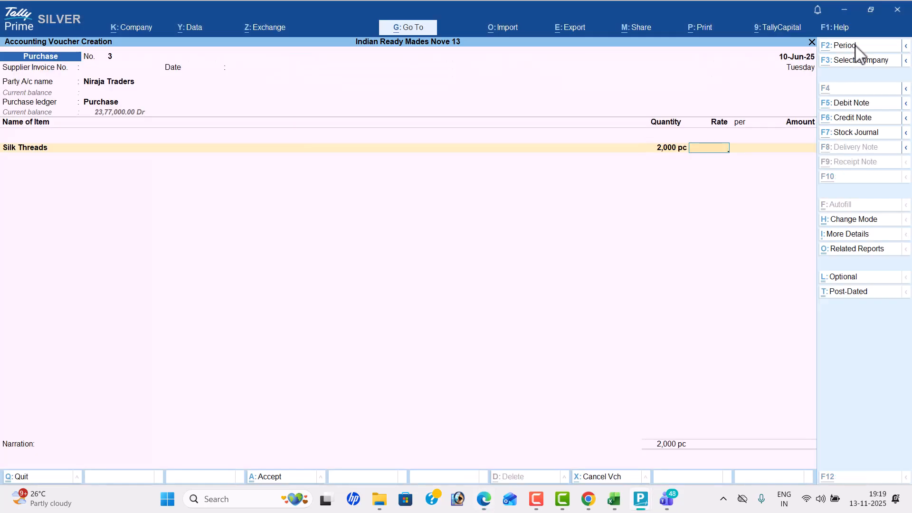
- Set the Silk Threads rate to 15 per pc as given in the PDF and accept the line amount
{"action": "key", "text": "alt+Tab"}
{"action": "key", "text": "alt+Tab"}
{"action": "type", "text": "15"}
{"action": "key", "text": "Return"}
{"action": "key", "text": "Return"}
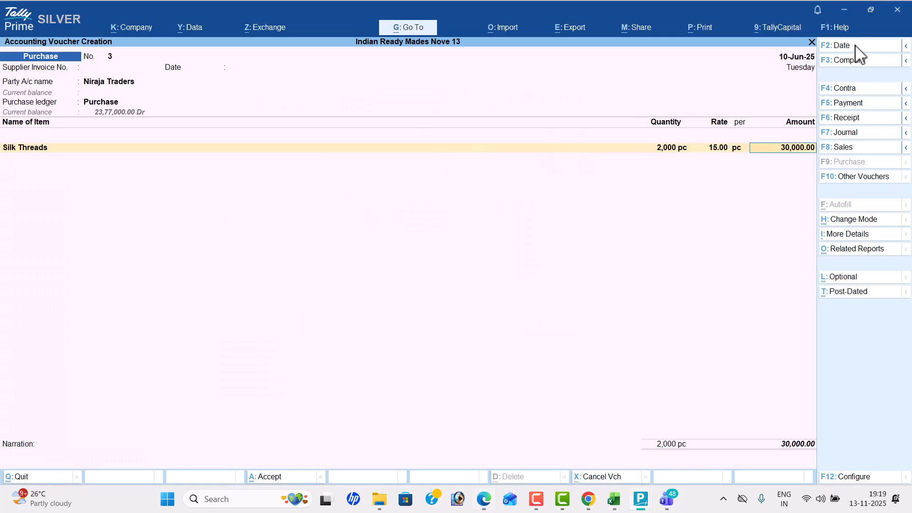
{"action": "key", "text": "Return"}
- Add Cotton Threads as the second item with the PDF's quantity of 1500 pc
{"action": "key", "text": "alt+Tab"}
{"action": "key", "text": "alt+Tab"}
{"action": "type", "text": "Co"}
{"action": "key", "text": "Return"}
{"action": "key", "text": "alt+Tab"}
- Set the Cotton Threads rate to 20 per pc as given in the PDF and accept the line amount
{"action": "key", "text": "alt+Tab"}
{"action": "type", "text": "1500"}
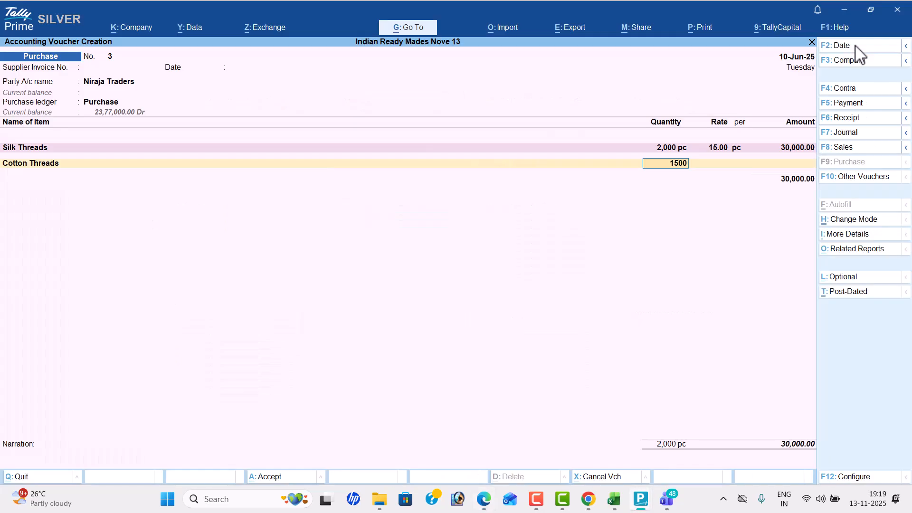
{"action": "key", "text": "Return"}
{"action": "key", "text": "alt+Tab"}
{"action": "key", "text": "alt+Tab"}
{"action": "type", "text": "20"}
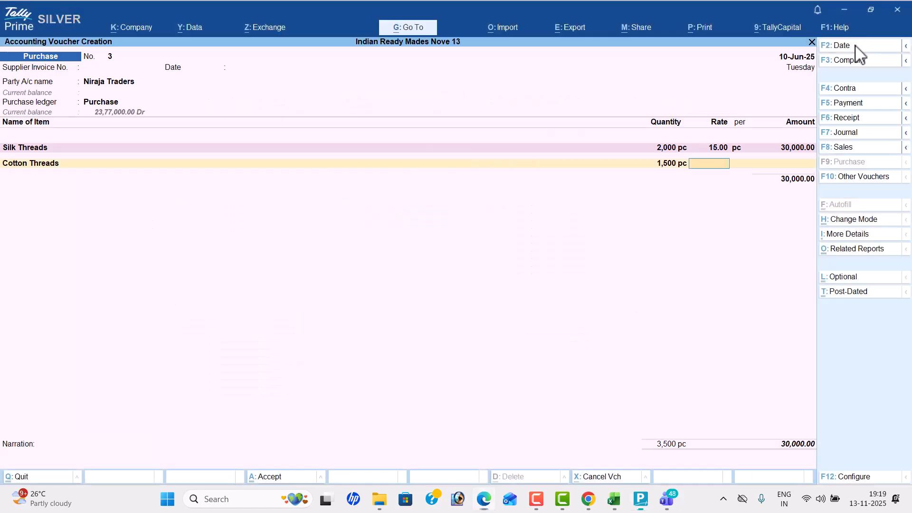
{"action": "key", "text": "Return"}
{"action": "key", "text": "Return"}
{"action": "key", "text": "Return"}
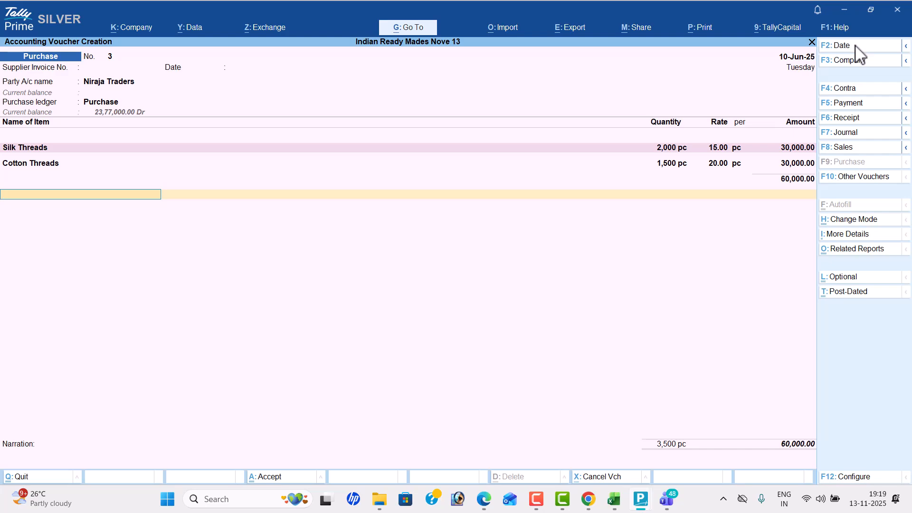
- End the item list and save the Niraja Traders purchase voucher without a narration
{"action": "key", "text": "Return"}
{"action": "key", "text": "Return"}
{"action": "key", "text": "Return"}
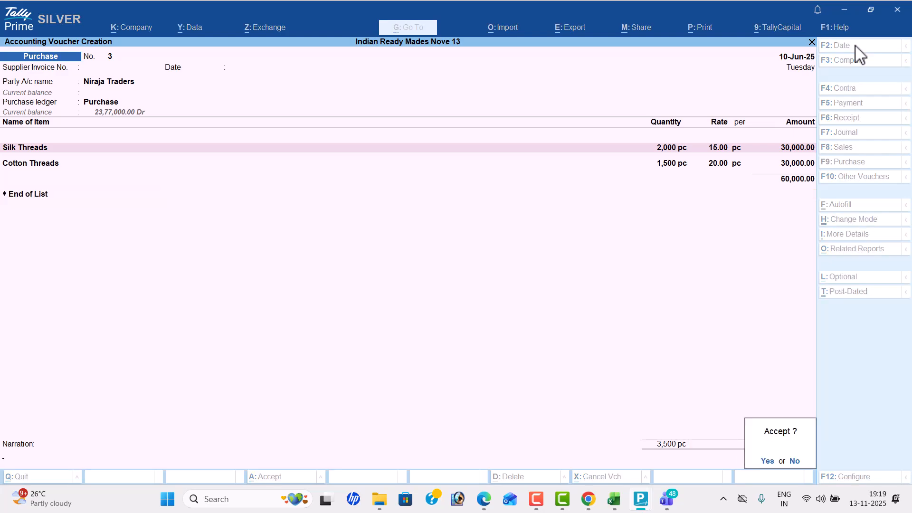
{"action": "key", "text": "Return"}
- Check the next purchase entry in the PDF and set the new purchase voucher's date to 12-6
{"action": "key", "text": "alt+Tab"}
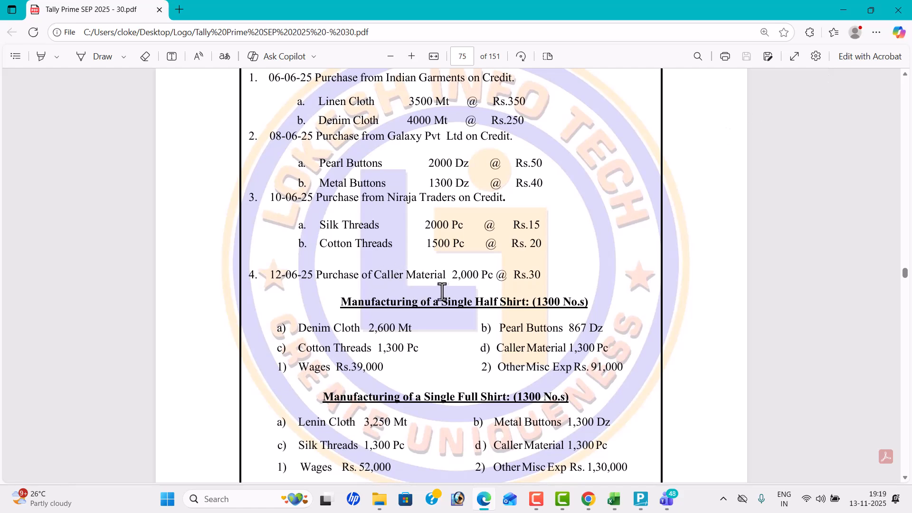
{"action": "key", "text": "alt+Tab"}
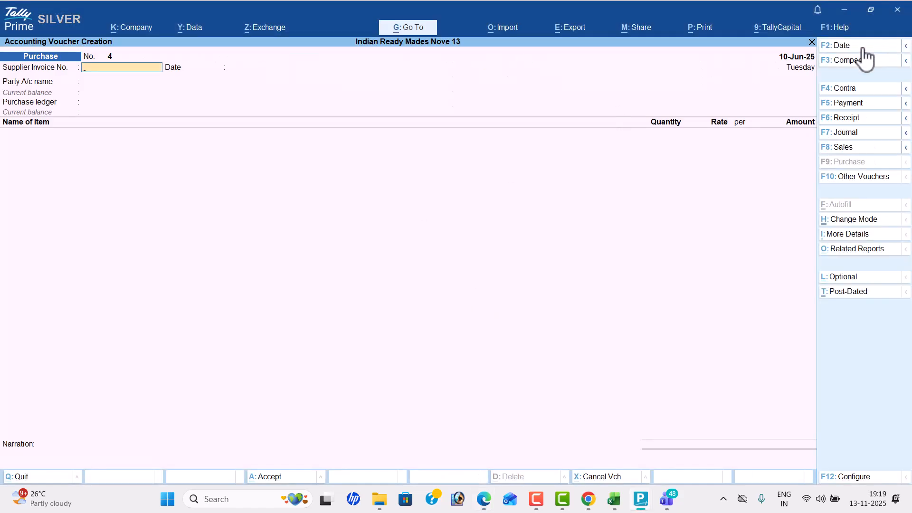
{"action": "left_click", "coordinate": [864, 48]}
{"action": "type", "text": "12-6"}
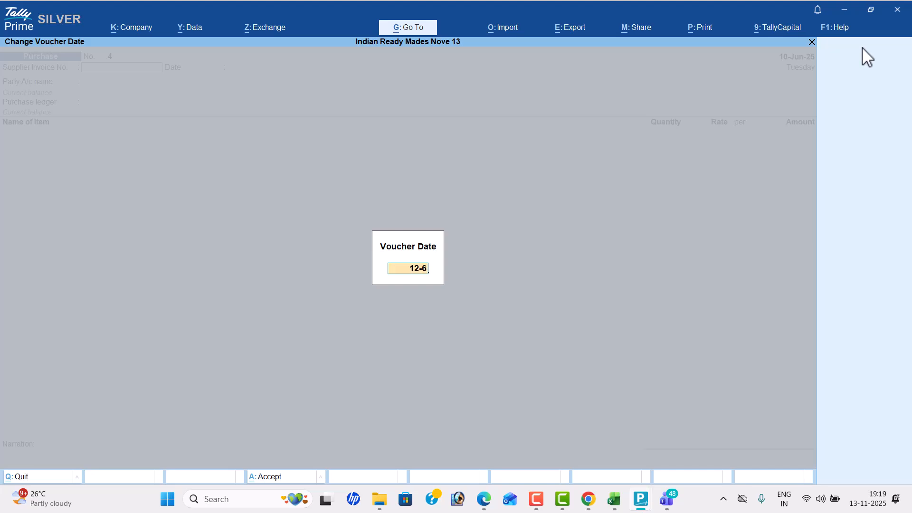
{"action": "key", "text": "Return"}
- Choose Cash as the party account with its default party details and use Purchase as the purchase ledger
{"action": "key", "text": "Return"}
{"action": "key", "text": "Return"}
{"action": "key", "text": "ctrl+a"}
{"action": "key", "text": "Return"}
{"action": "key", "text": "Return"}
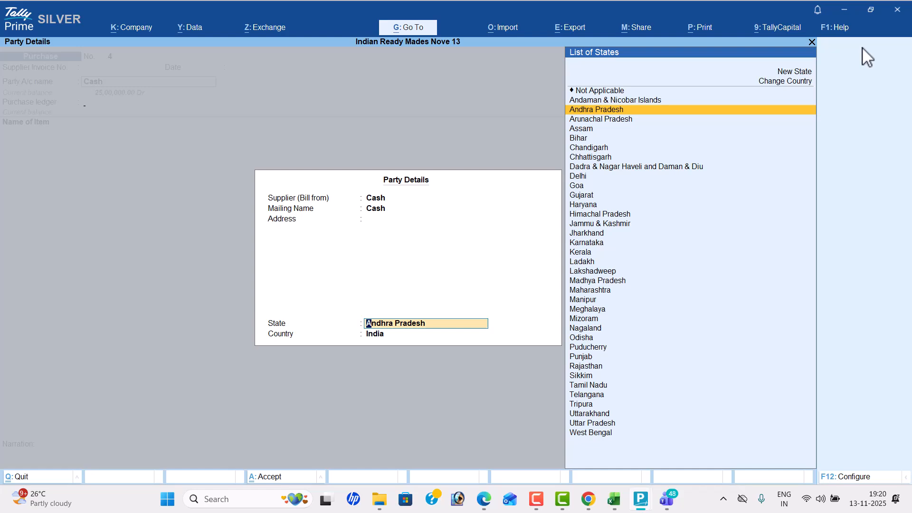
{"action": "key", "text": "ctrl+a"}
- Add Callar Material to the cash purchase with the PDF's quantity of 2000 pc
{"action": "key", "text": "alt+Tab"}
{"action": "key", "text": "alt+Tab"}
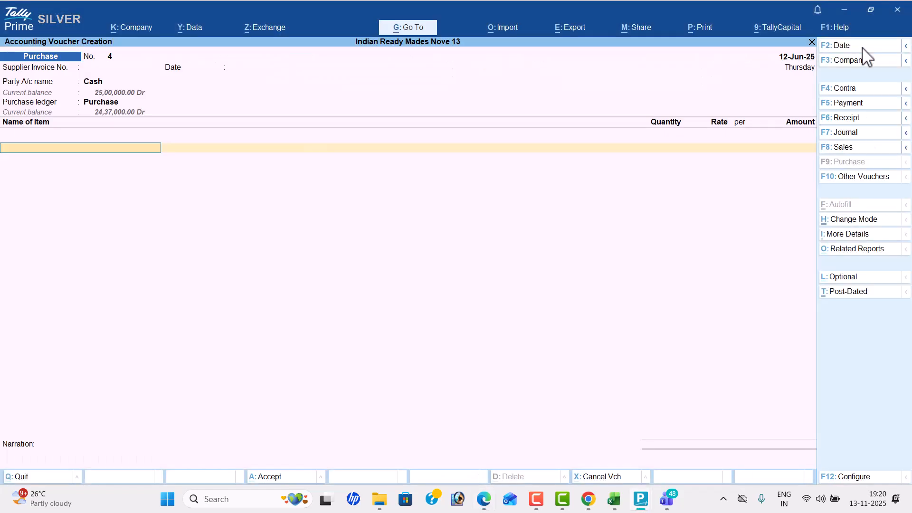
{"action": "type", "text": "ca"}
{"action": "key", "text": "Return"}
- Set the Callar Material rate to 30 per pc as given in the PDF and accept the line amount
{"action": "key", "text": "alt+Tab"}
{"action": "key", "text": "alt+Tab"}
{"action": "type", "text": "2000"}
{"action": "key", "text": "Return"}
{"action": "key", "text": "alt+Tab"}
{"action": "key", "text": "alt+Tab"}
{"action": "type", "text": "30"}
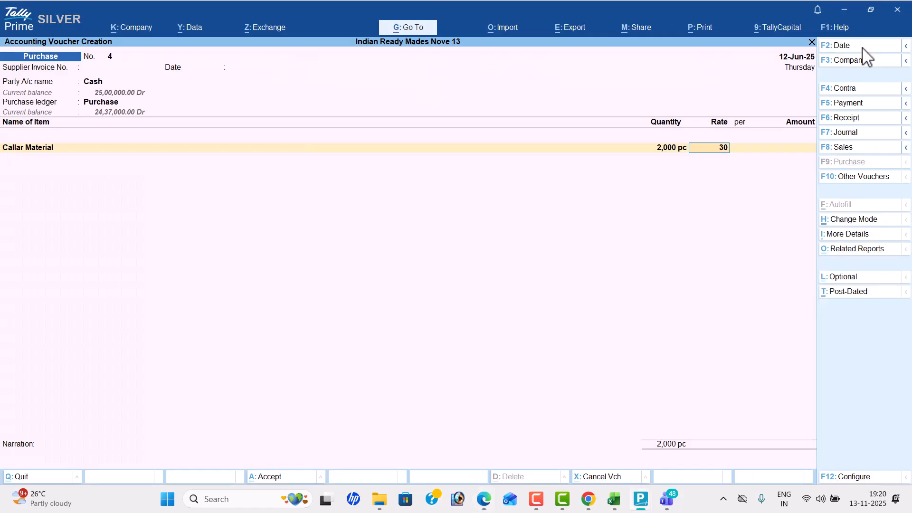
{"action": "key", "text": "Return"}
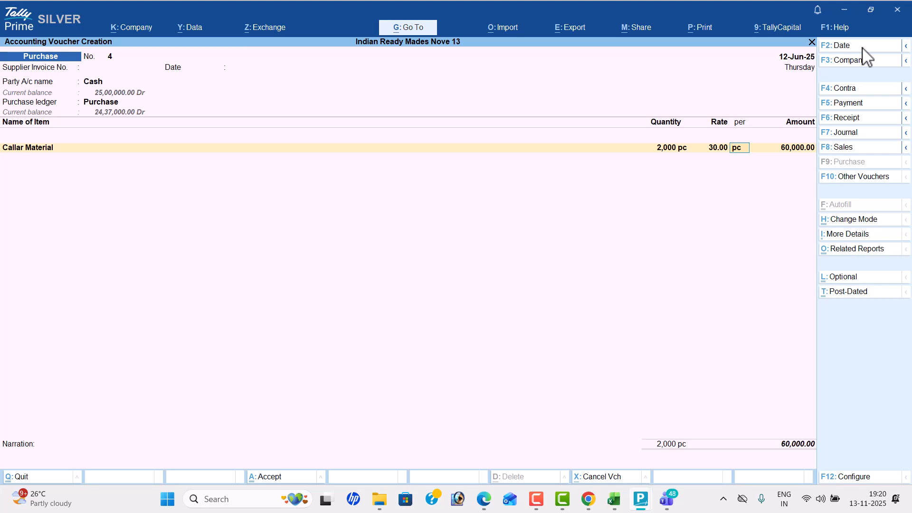
{"action": "key", "text": "Return"}
{"action": "key", "text": "Return"}
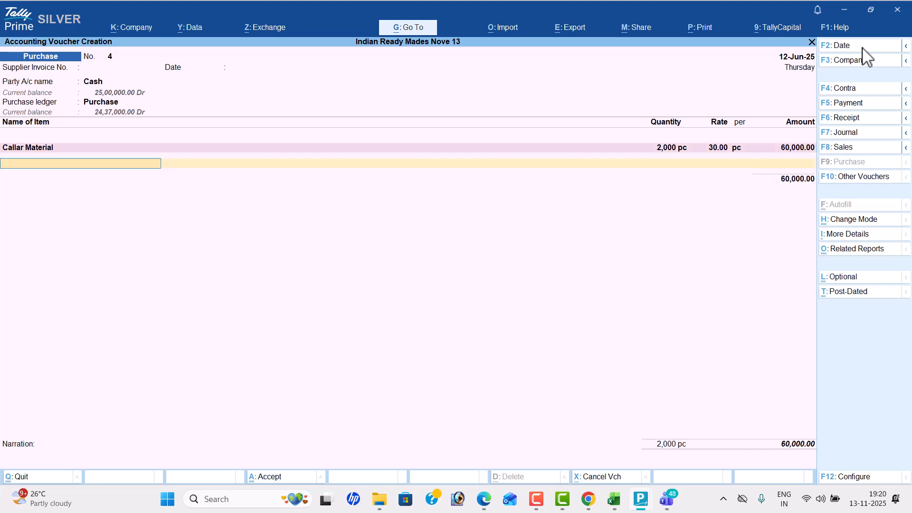
- End the item list and save the cash purchase voucher for Callar Material without a narration
{"action": "key", "text": "Return"}
{"action": "key", "text": "Return"}
{"action": "key", "text": "Return"}
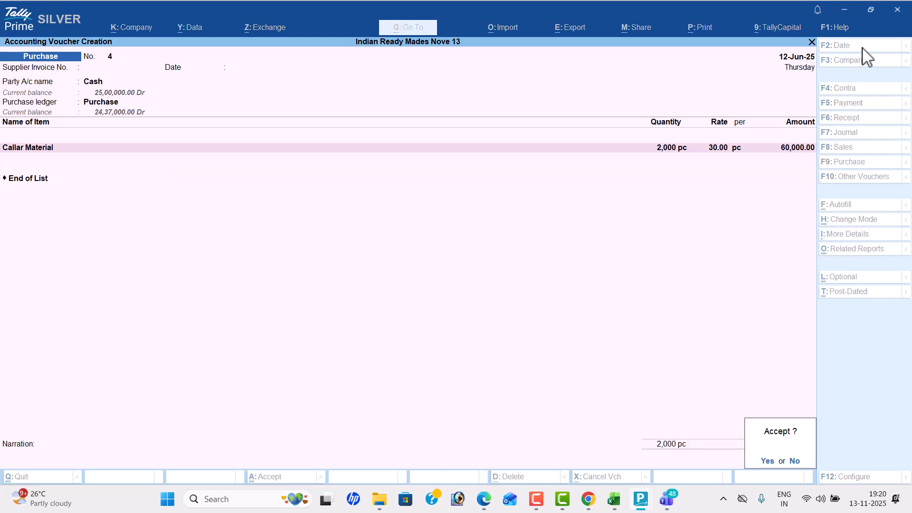
{"action": "key", "text": "Return"}
- Switch to the PDF in Edge and review the purchases and the half shirt and full shirt manufacturing details
{"action": "key", "text": "alt+Tab"}
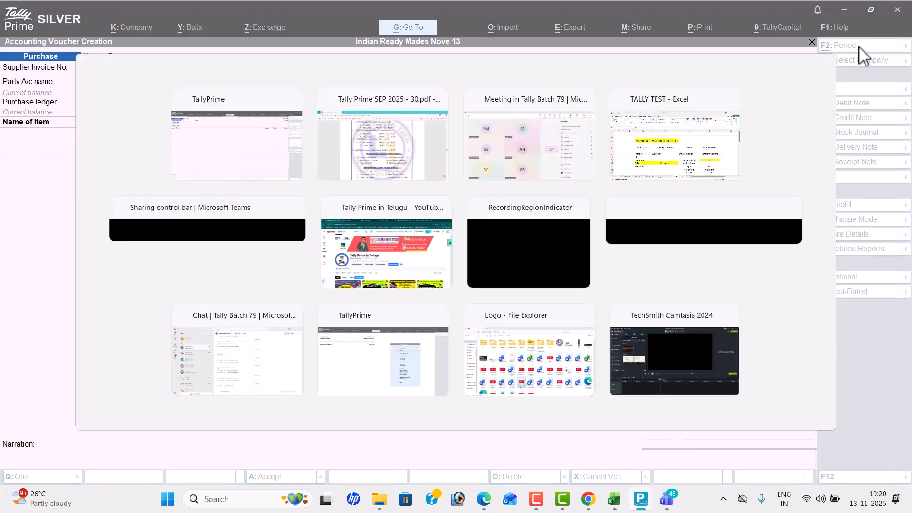
{"action": "scroll", "coordinate": [658, 179], "scroll_direction": "down", "scroll_amount": 3}
{"action": "scroll", "coordinate": [658, 179], "scroll_direction": "up", "scroll_amount": 5}
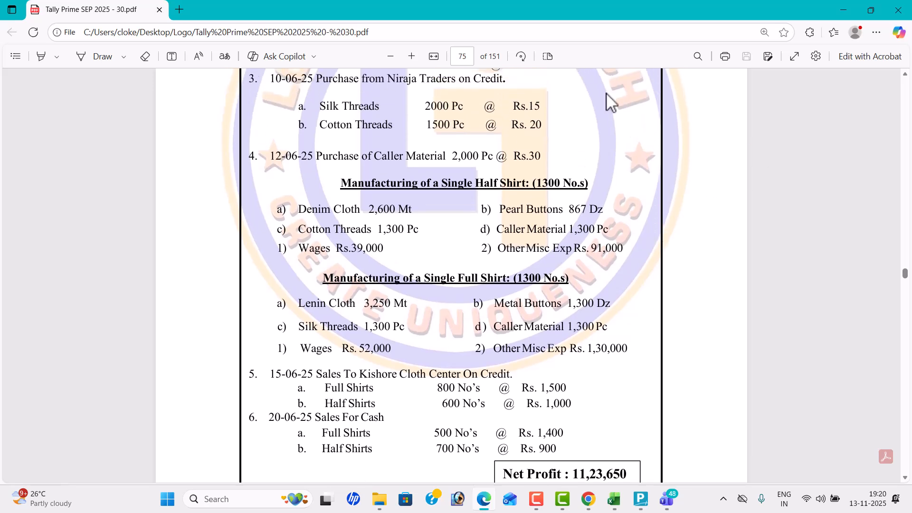
{"action": "scroll", "coordinate": [502, 243], "scroll_direction": "up", "scroll_amount": 2}
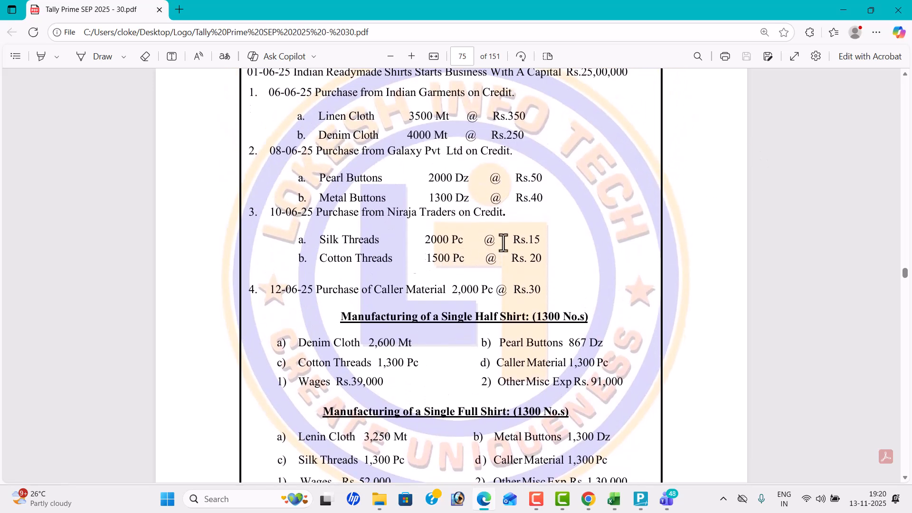
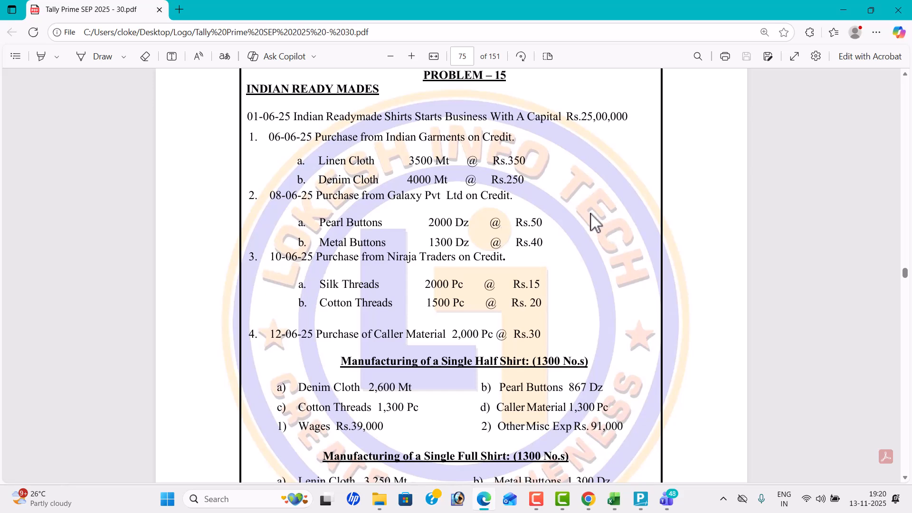
- Check the wages and other miscellaneous expenses listed for the half shirt manufacturing in the PDF
{"action": "scroll", "coordinate": [591, 221], "scroll_direction": "down", "scroll_amount": 4}
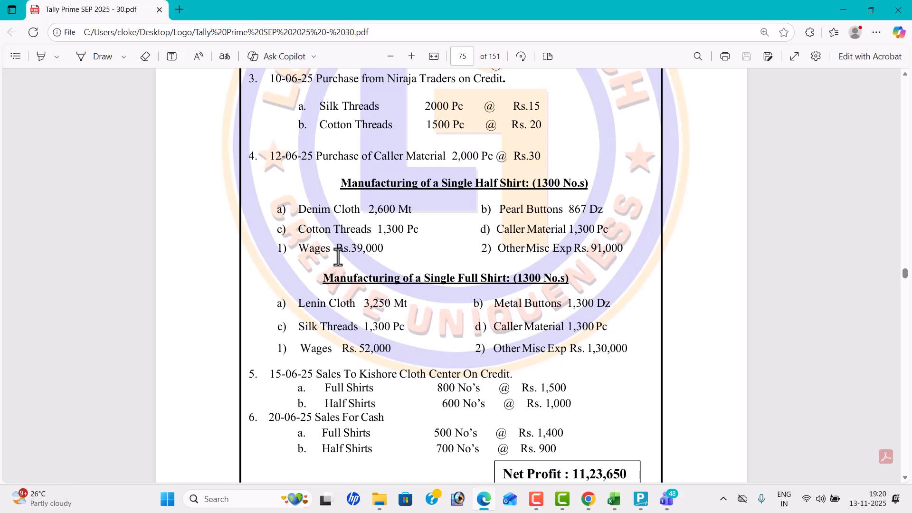
{"action": "left_click_drag", "start_coordinate": [297, 247], "coordinate": [622, 244]}
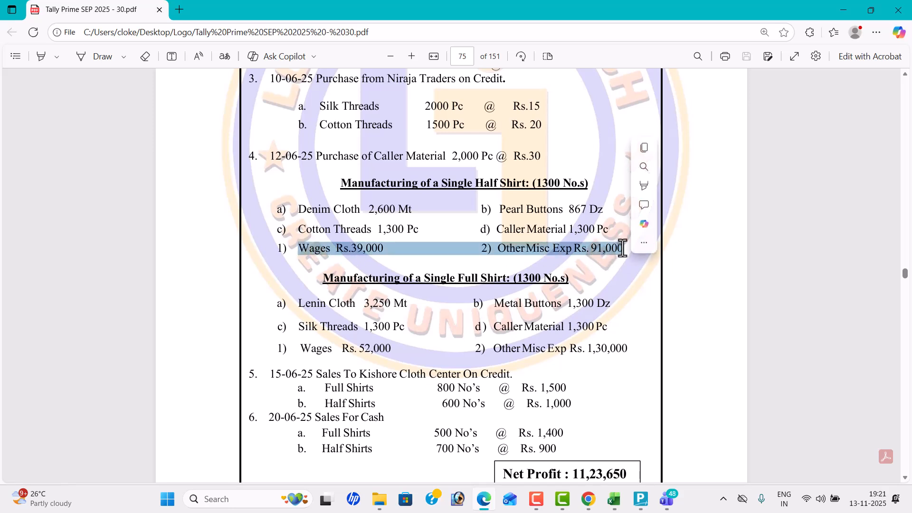
{"action": "left_click", "coordinate": [550, 246]}
- Switch to TallyPrime, quit the blank purchase voucher and start creating a new voucher type master
{"action": "key", "text": "alt+Tab"}
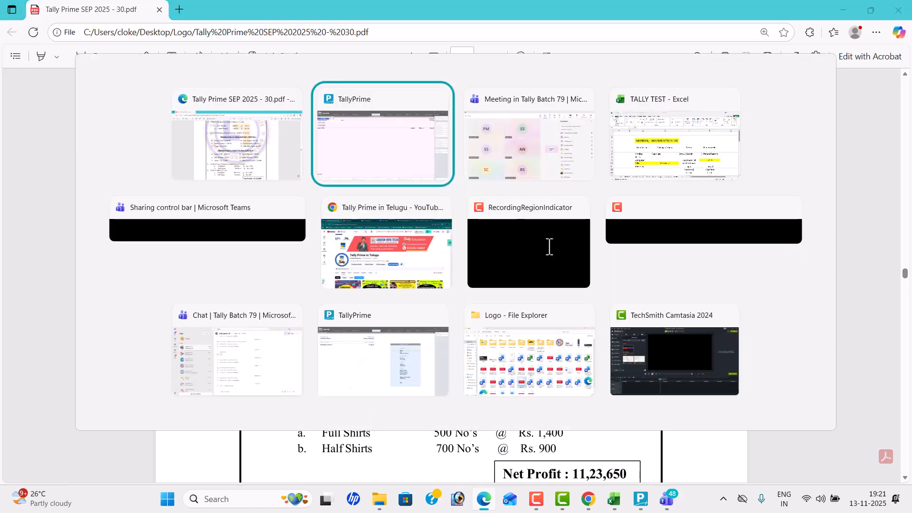
{"action": "key", "text": "Escape"}
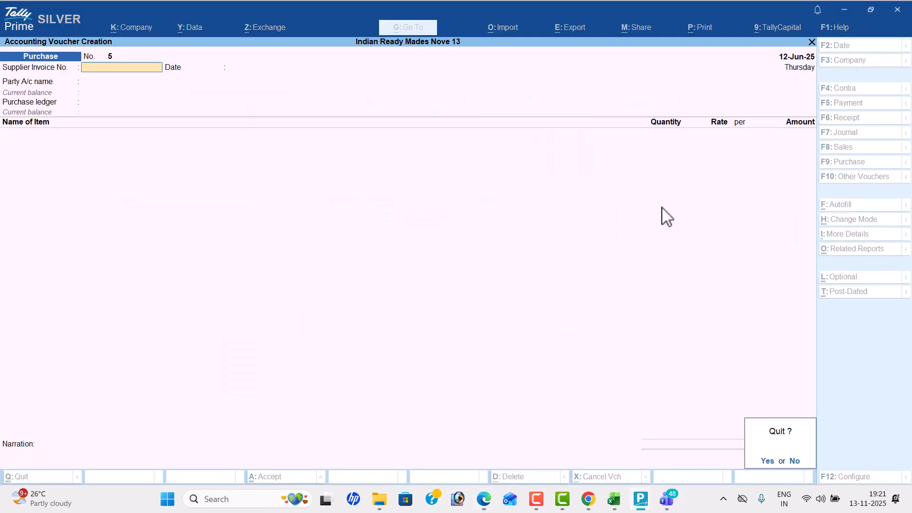
{"action": "key", "text": "y"}
{"action": "key", "text": "Up"}
{"action": "key", "text": "Up"}
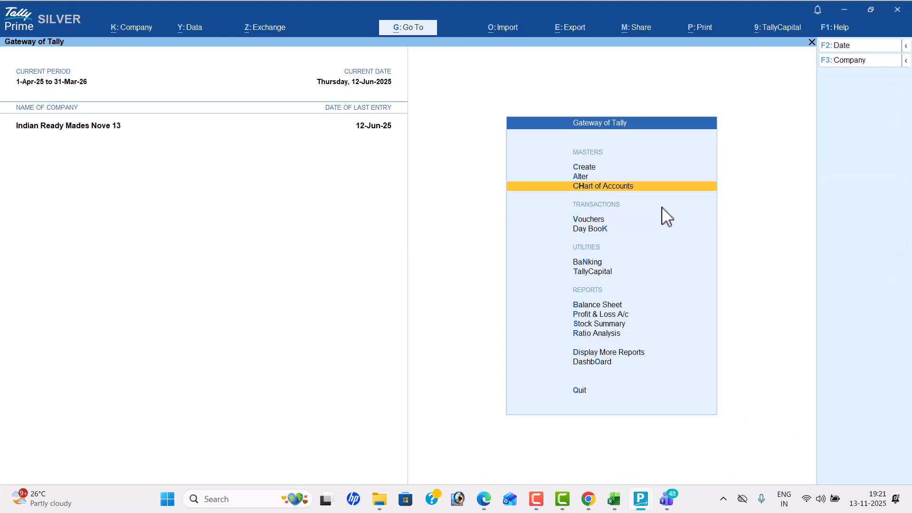
{"action": "key", "text": "Up"}
{"action": "key", "text": "Return"}
{"action": "key", "text": "Down"}
{"action": "key", "text": "Down"}
{"action": "key", "text": "Down"}
{"action": "key", "text": "Down"}
{"action": "key", "text": "Up"}
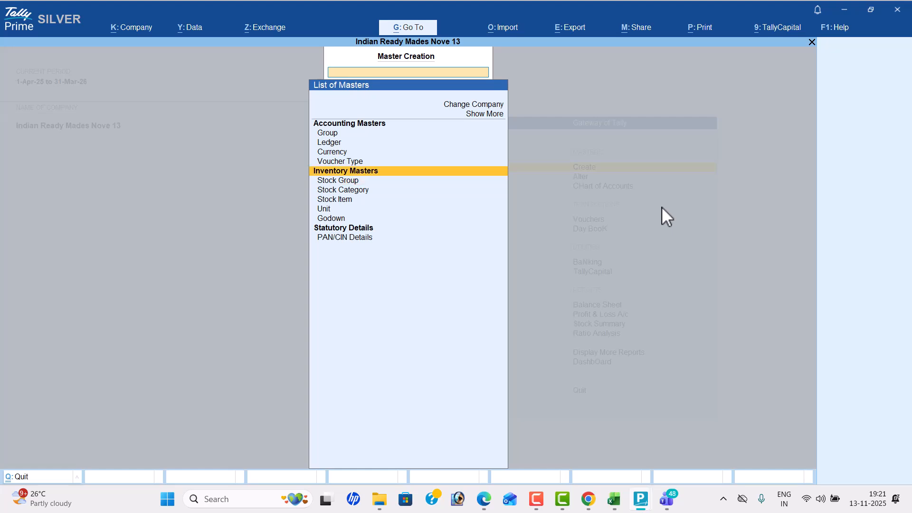
{"action": "key", "text": "Return"}
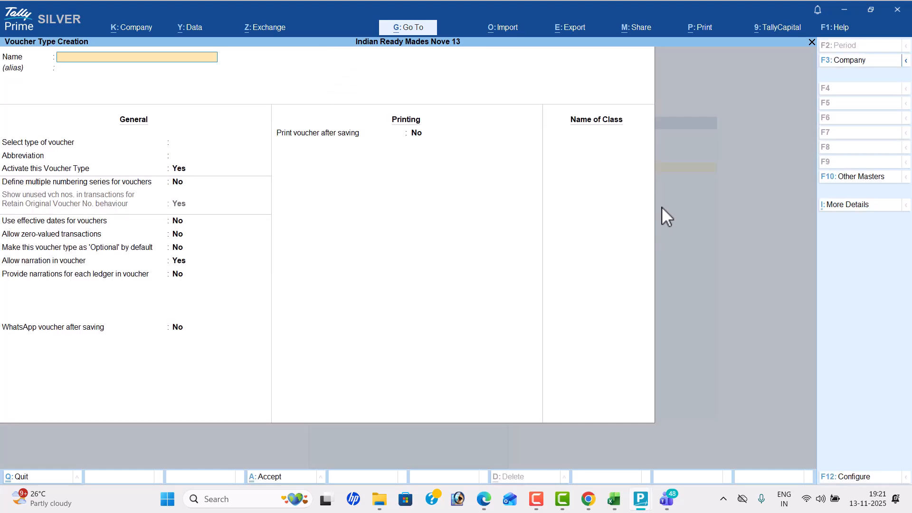
- Name the new voucher type Manufacturing and base it on the Stock Journal type, keeping the default general settings
{"action": "type", "text": "Manufacturing"}
{"action": "key", "text": "Return"}
{"action": "key", "text": "Down"}
{"action": "key", "text": "Down"}
{"action": "key", "text": "Down"}
{"action": "key", "text": "Down"}
{"action": "key", "text": "Down"}
{"action": "key", "text": "Down"}
{"action": "key", "text": "Down"}
{"action": "key", "text": "Down"}
{"action": "key", "text": "Down"}
{"action": "key", "text": "Down"}
{"action": "key", "text": "Down"}
{"action": "key", "text": "Down"}
{"action": "key", "text": "Down"}
{"action": "key", "text": "Down"}
{"action": "key", "text": "Down"}
{"action": "key", "text": "Down"}
{"action": "key", "text": "Down"}
{"action": "key", "text": "Down"}
{"action": "key", "text": "Down"}
{"action": "key", "text": "Down"}
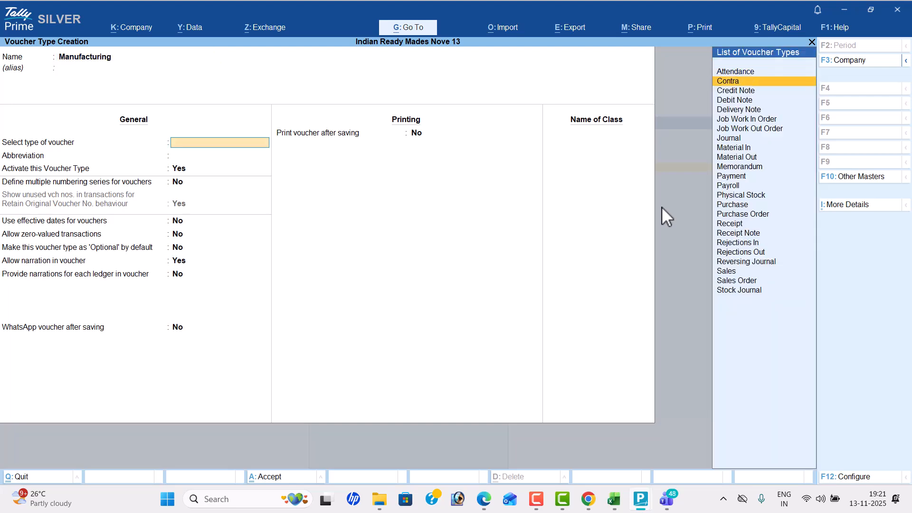
{"action": "key", "text": "Return"}
{"action": "key", "text": "Return"}
{"action": "key", "text": "Return"}
{"action": "key", "text": "Return"}
{"action": "key", "text": "Return"}
{"action": "key", "text": "Return"}
{"action": "key", "text": "Return"}
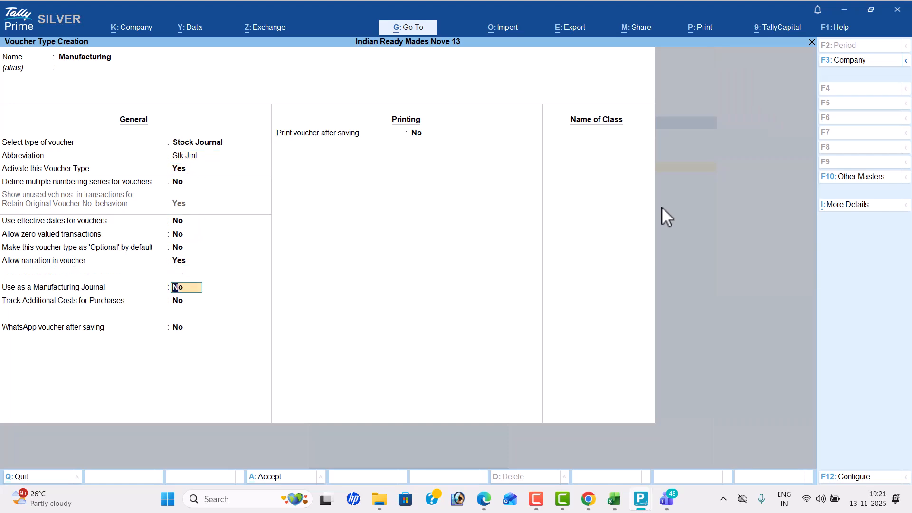
- Enable the Manufacturing voucher type's use as a Manufacturing Journal and save it with the remaining defaults
{"action": "key", "text": "y"}
{"action": "key", "text": "Return"}
{"action": "key", "text": "Return"}
{"action": "key", "text": "Return"}
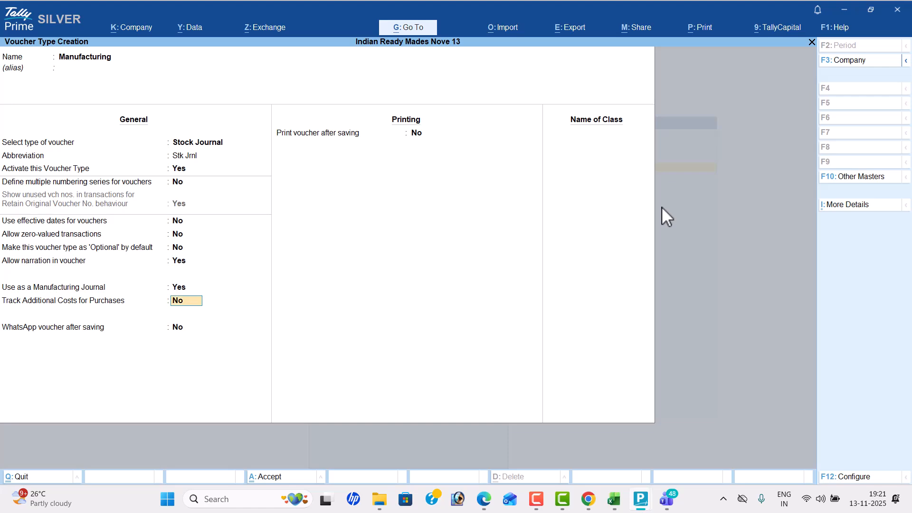
{"action": "key", "text": "Return"}
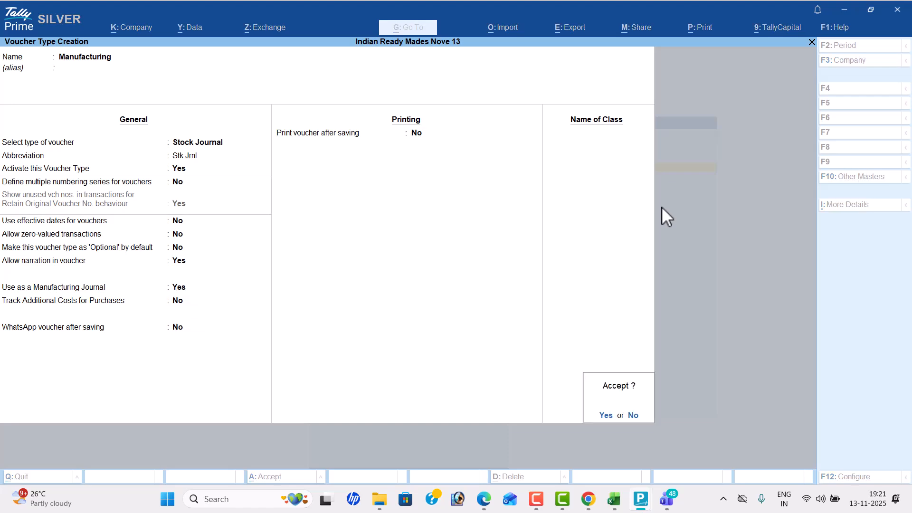
{"action": "key", "text": "y"}
- Leave master creation, return to voucher entry and change the voucher type to Manufacturing
{"action": "key", "text": "Escape"}
{"action": "key", "text": "y"}
{"action": "key", "text": "Escape"}
{"action": "key", "text": "Down"}
{"action": "key", "text": "Down"}
{"action": "key", "text": "Down"}
{"action": "key", "text": "Return"}
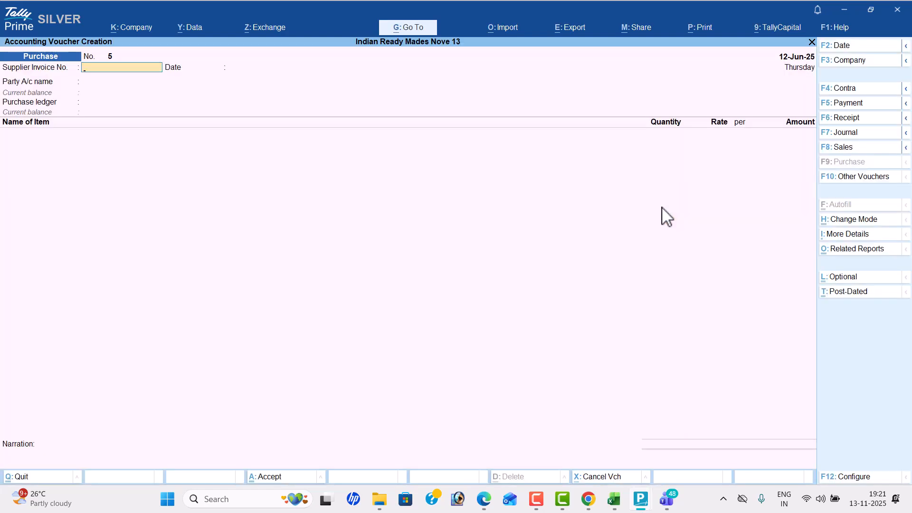
{"action": "left_click", "coordinate": [872, 180]}
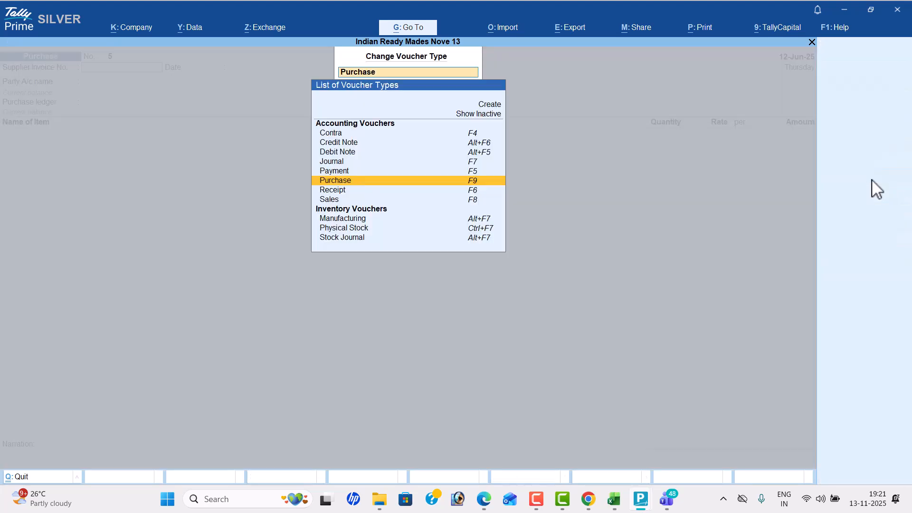
{"action": "key", "text": "Down"}
{"action": "key", "text": "Down"}
{"action": "key", "text": "Down"}
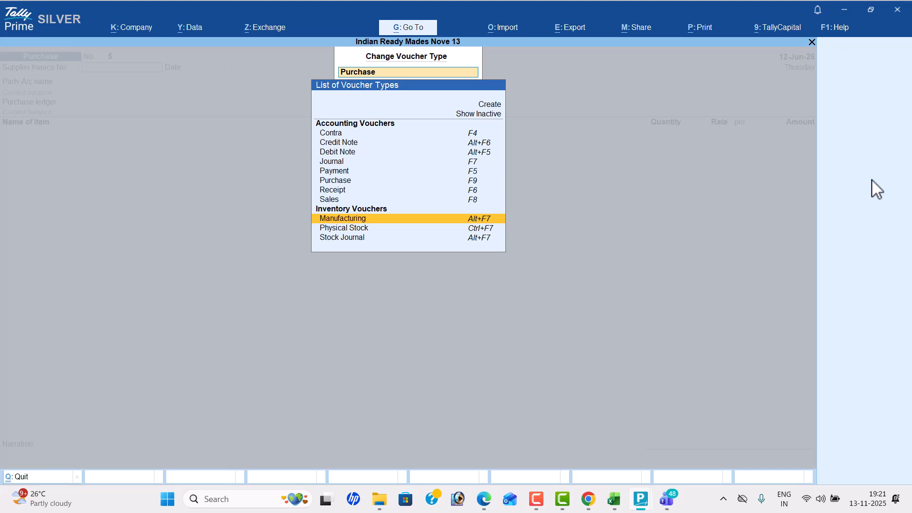
{"action": "key", "text": "Return"}
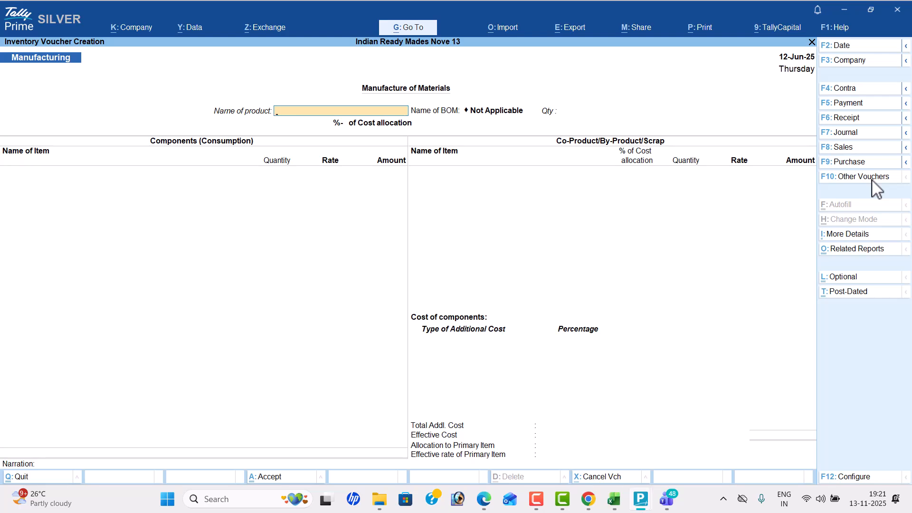
- Switch to the PDF in Edge and review the purchased materials and the half shirt's quantity, components and additional costs
{"action": "key", "text": "alt+Tab"}
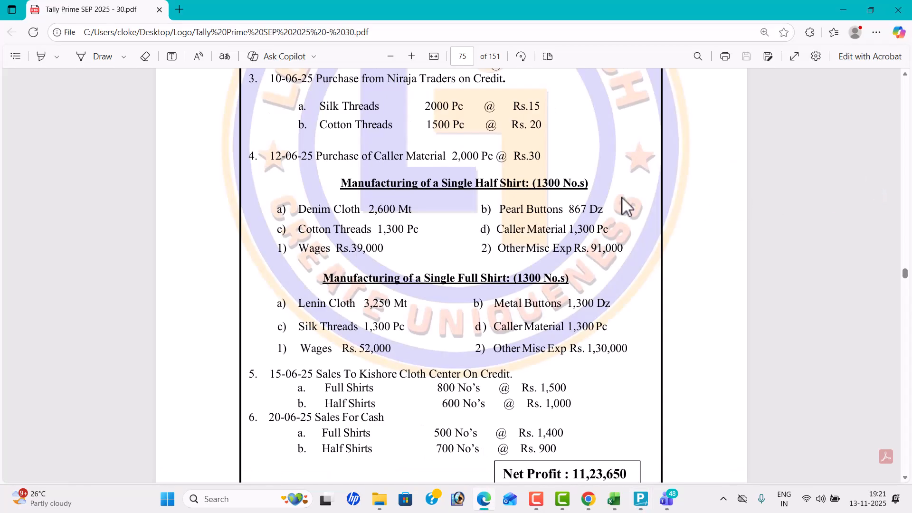
{"action": "left_click_drag", "start_coordinate": [474, 184], "coordinate": [584, 187]}
{"action": "left_click", "coordinate": [520, 184]}
{"action": "left_click", "coordinate": [584, 187]}
{"action": "scroll", "coordinate": [543, 186], "scroll_direction": "up", "scroll_amount": 3}
{"action": "left_click_drag", "start_coordinate": [320, 101], "coordinate": [537, 243]}
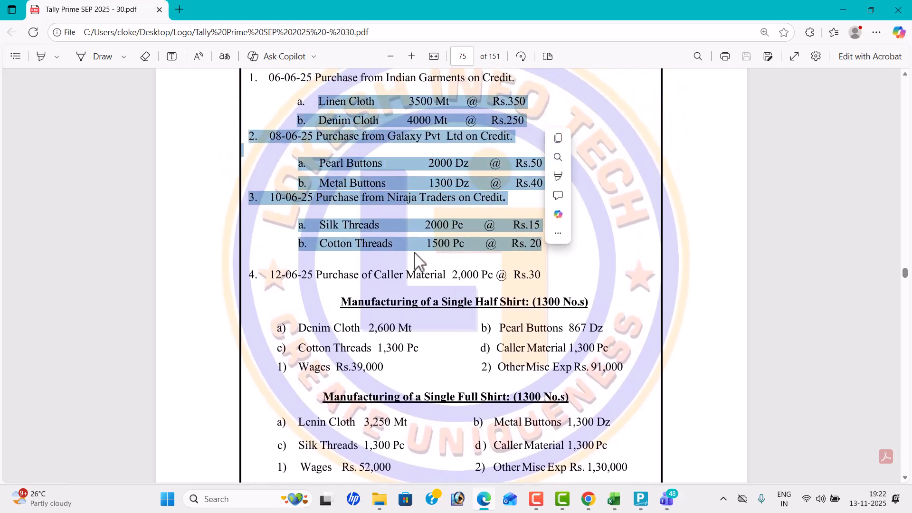
{"action": "scroll", "coordinate": [373, 231], "scroll_direction": "down", "scroll_amount": 3}
{"action": "left_click_drag", "start_coordinate": [298, 209], "coordinate": [613, 230]}
{"action": "left_click", "coordinate": [613, 230]}
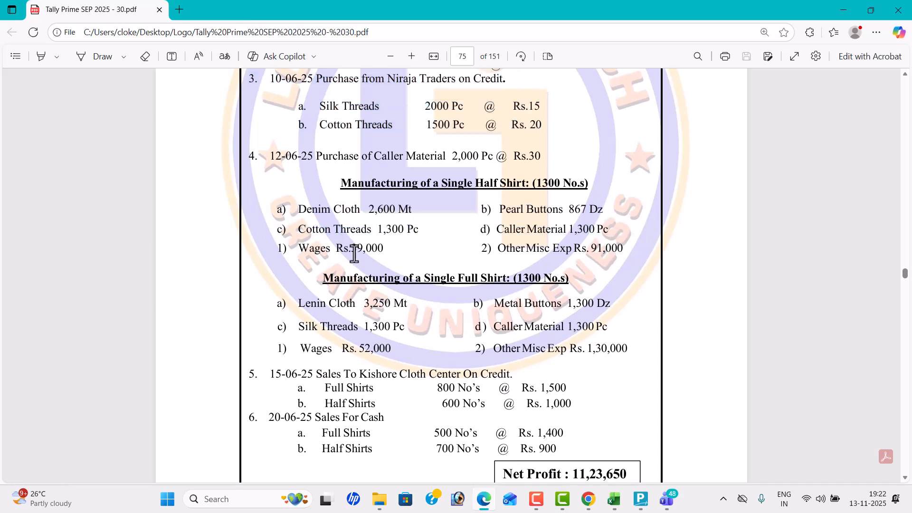
{"action": "left_click_drag", "start_coordinate": [298, 248], "coordinate": [623, 253]}
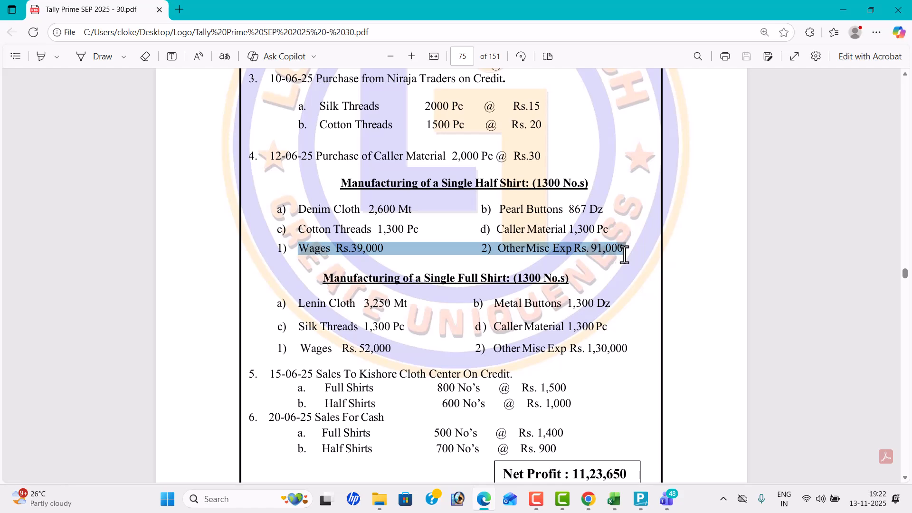
{"action": "left_click", "coordinate": [448, 240]}
- Switch to TallyPrime and set Half Shirts as the manufactured product, with the PDF's quantity of 1300 nos
{"action": "key", "text": "alt+Tab"}
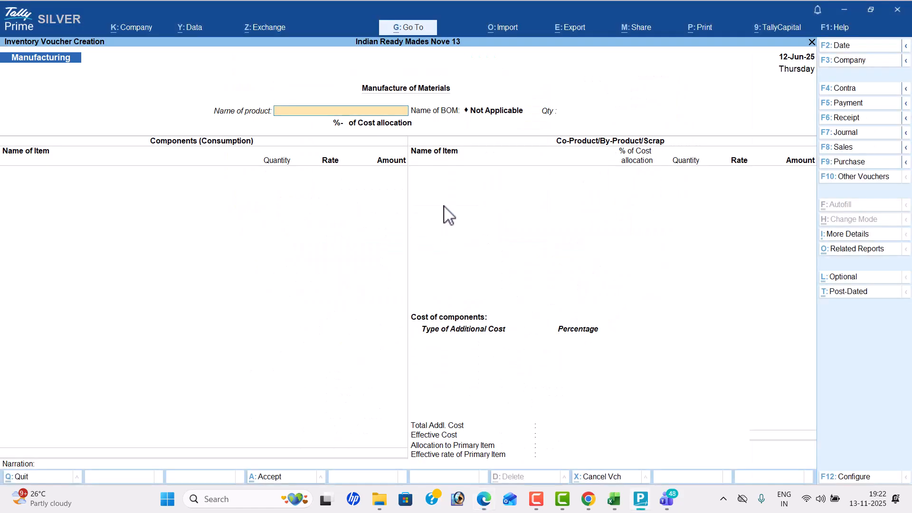
{"action": "key", "text": "alt+Tab"}
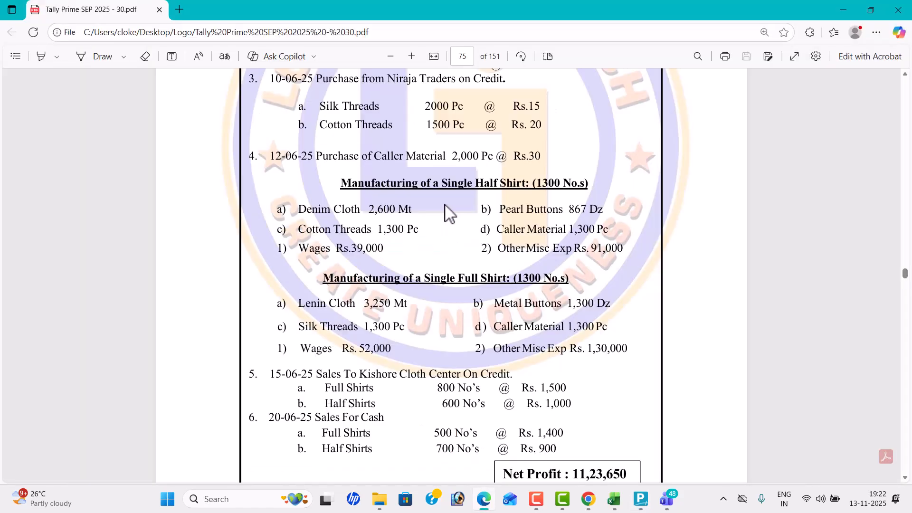
{"action": "key", "text": "alt+Tab"}
{"action": "key", "text": "Return"}
{"action": "key", "text": "alt+Tab"}
{"action": "key", "text": "alt+Tab"}
{"action": "type", "text": "1300"}
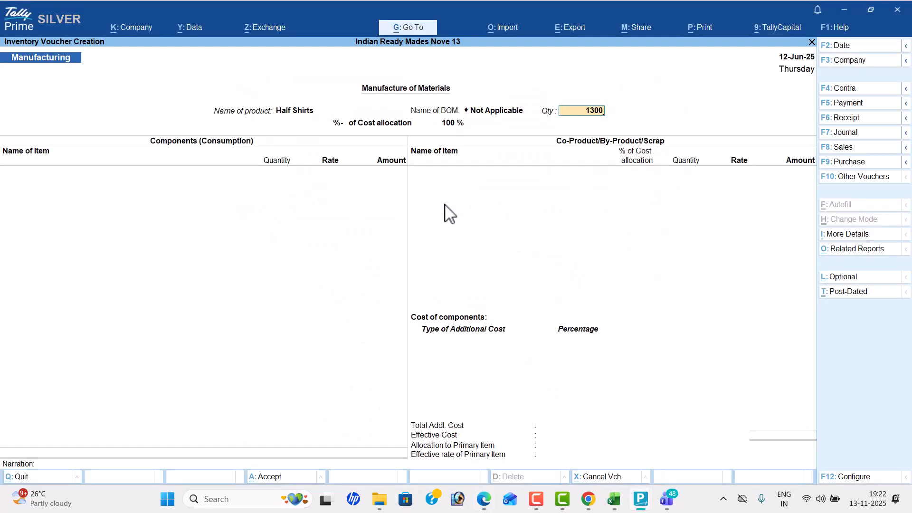
{"action": "key", "text": "Return"}
- Add Denim Cloth as a component with the PDF's quantity of 2600 mt, accepting the default rate and amount
{"action": "key", "text": "alt+Tab"}
{"action": "key", "text": "alt+Tab"}
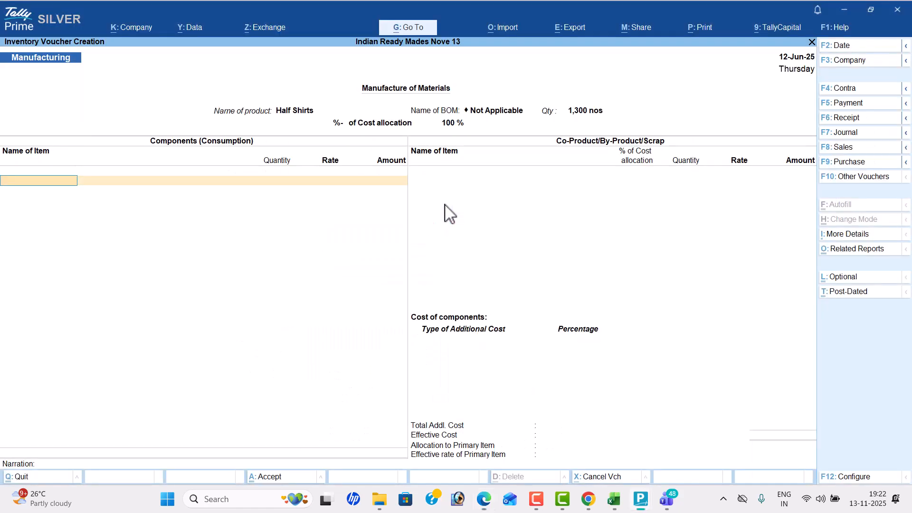
{"action": "type", "text": "D"}
{"action": "key", "text": "Return"}
{"action": "key", "text": "alt+Tab"}
{"action": "key", "text": "alt+Tab"}
{"action": "type", "text": "2600"}
{"action": "key", "text": "Return"}
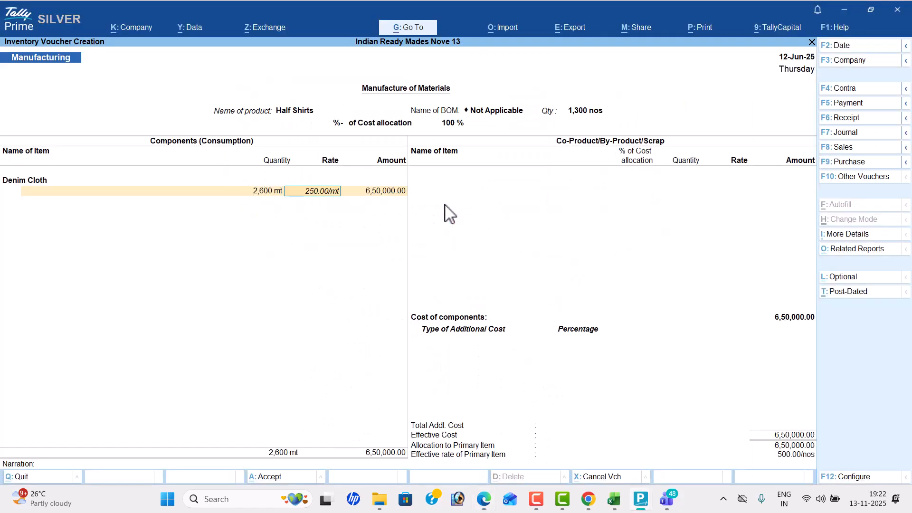
{"action": "key", "text": "Return"}
{"action": "key", "text": "Return"}
- Add Pearl Buttons as a component with the PDF's quantity of 867 dz, accepting the default rate and amount
{"action": "key", "text": "alt+Tab"}
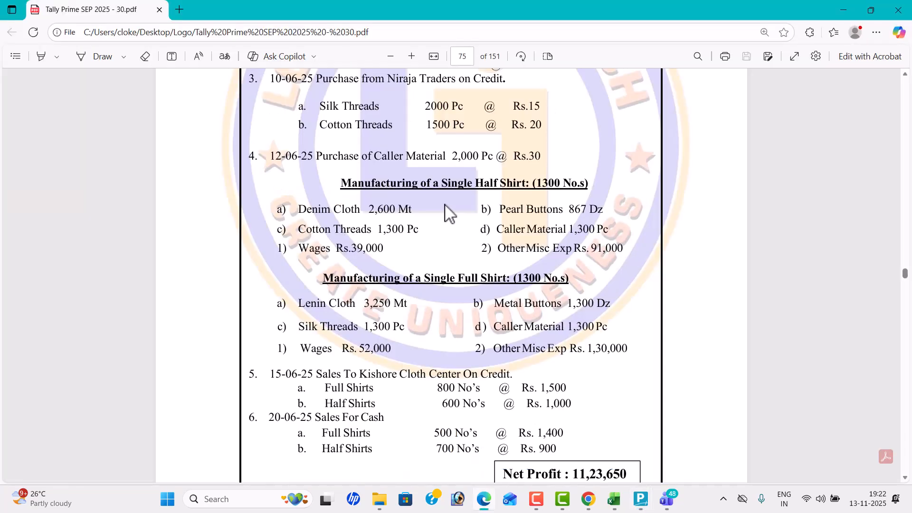
{"action": "key", "text": "alt+Tab"}
{"action": "type", "text": "p"}
{"action": "key", "text": "Return"}
{"action": "key", "text": "alt+Tab"}
- Add Cotton Threads as a component with the PDF's quantity of 1300 pc, accepting the default rate and amount
{"action": "key", "text": "alt+Tab"}
{"action": "type", "text": "867"}
{"action": "key", "text": "Return"}
{"action": "key", "text": "Return"}
{"action": "key", "text": "Return"}
{"action": "key", "text": "alt+Tab"}
{"action": "key", "text": "alt+Tab"}
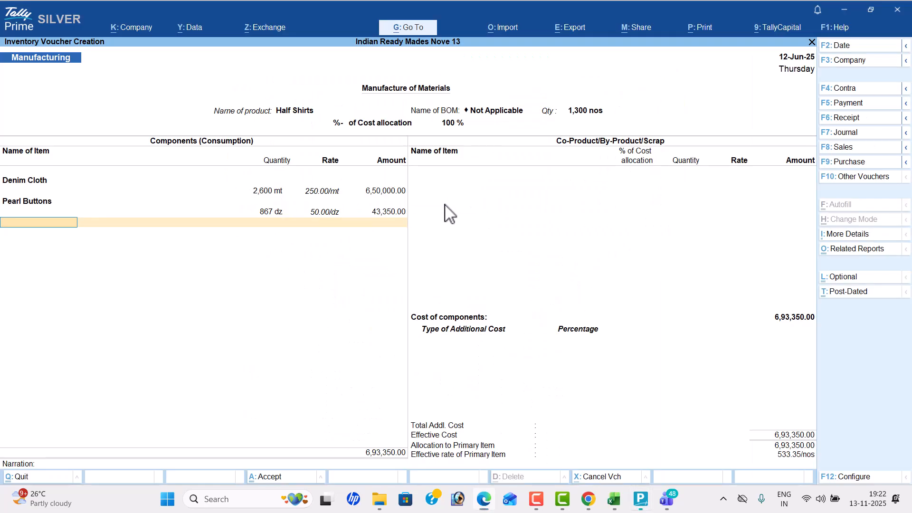
{"action": "type", "text": "Co"}
{"action": "key", "text": "Return"}
{"action": "key", "text": "alt+Tab"}
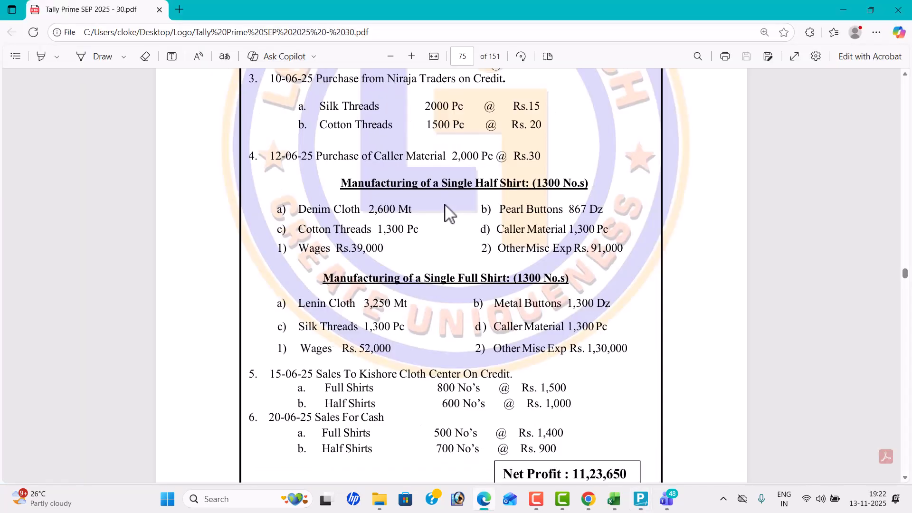
{"action": "key", "text": "alt+Tab"}
{"action": "type", "text": "1300"}
{"action": "key", "text": "Return"}
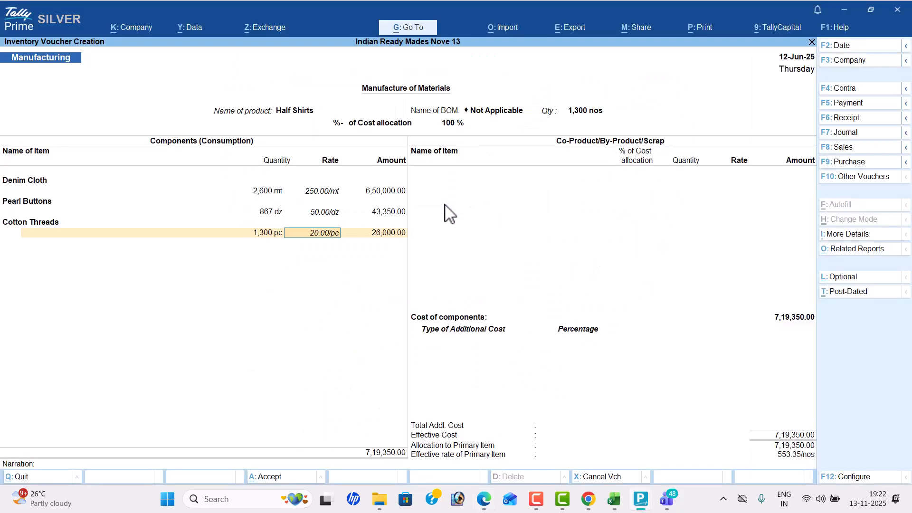
{"action": "key", "text": "Return"}
{"action": "key", "text": "Return"}
- Add Callar Material as a component with the PDF's quantity of 1300 pc, accepting the default rate and amount
{"action": "key", "text": "alt+Tab"}
{"action": "key", "text": "alt+Tab"}
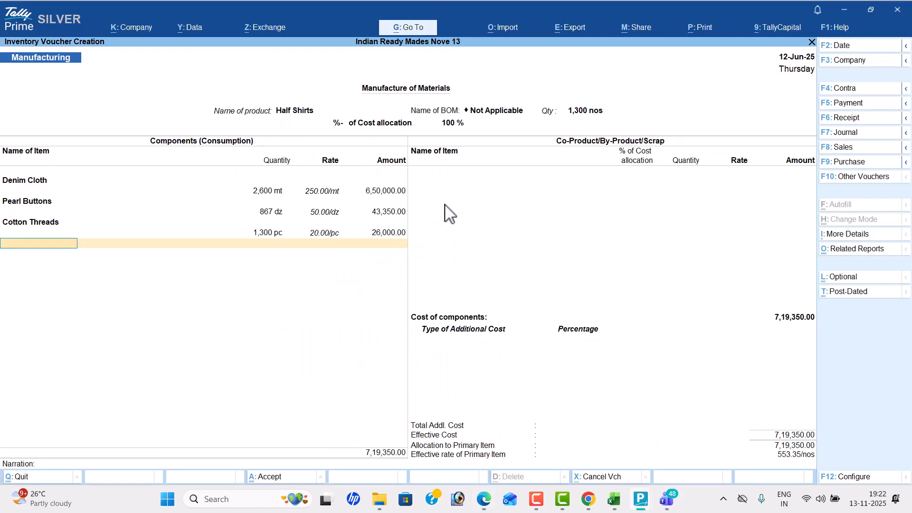
{"action": "type", "text": "Ca"}
{"action": "key", "text": "Return"}
{"action": "key", "text": "alt+Tab"}
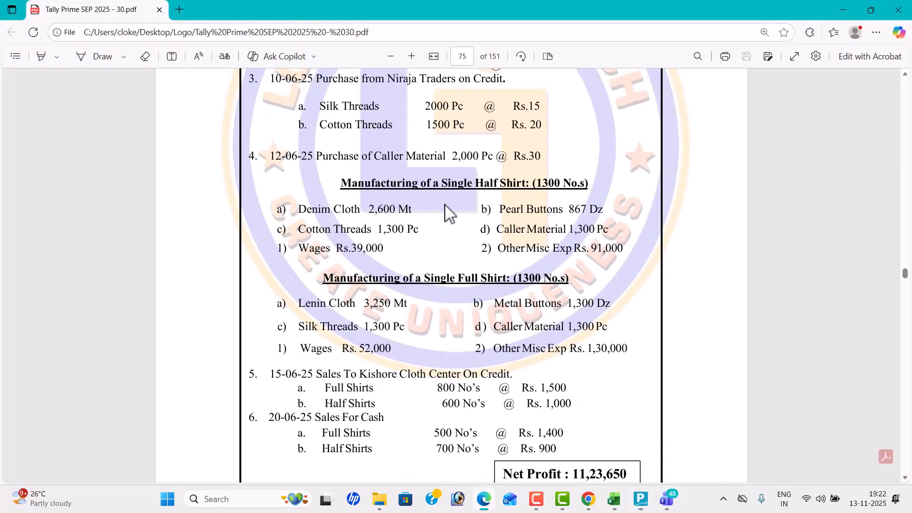
{"action": "key", "text": "alt+Tab"}
{"action": "type", "text": "1300"}
{"action": "key", "text": "Return"}
{"action": "key", "text": "Return"}
{"action": "key", "text": "Return"}
{"action": "key", "text": "Return"}
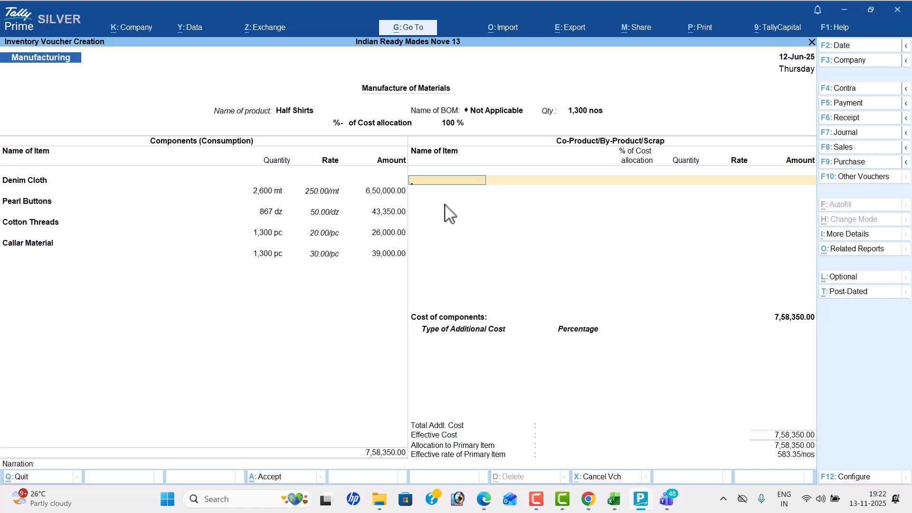
- End the component and co-product lists and add Wages of 39000 from the PDF as an additional cost
{"action": "key", "text": "Return"}
{"action": "type", "text": "W"}
{"action": "key", "text": "Return"}
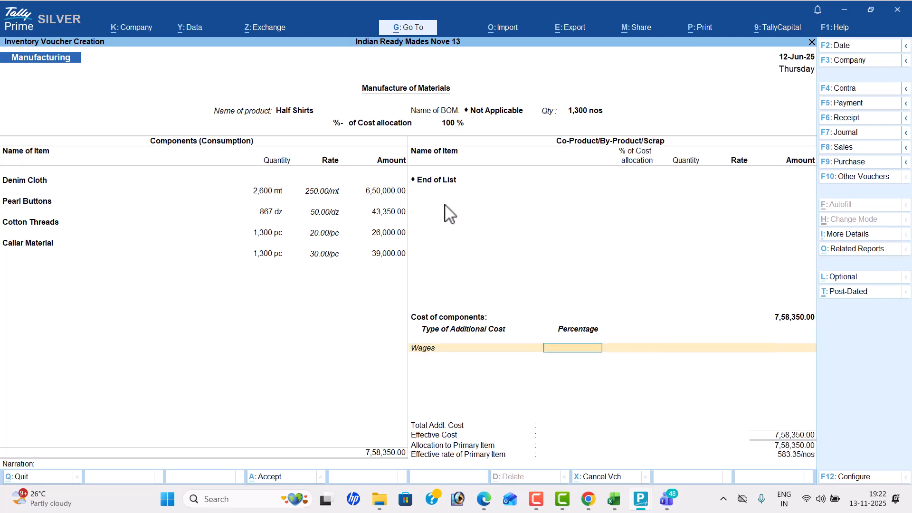
{"action": "key", "text": "Return"}
{"action": "key", "text": "alt+Tab"}
{"action": "key", "text": "alt+Tab"}
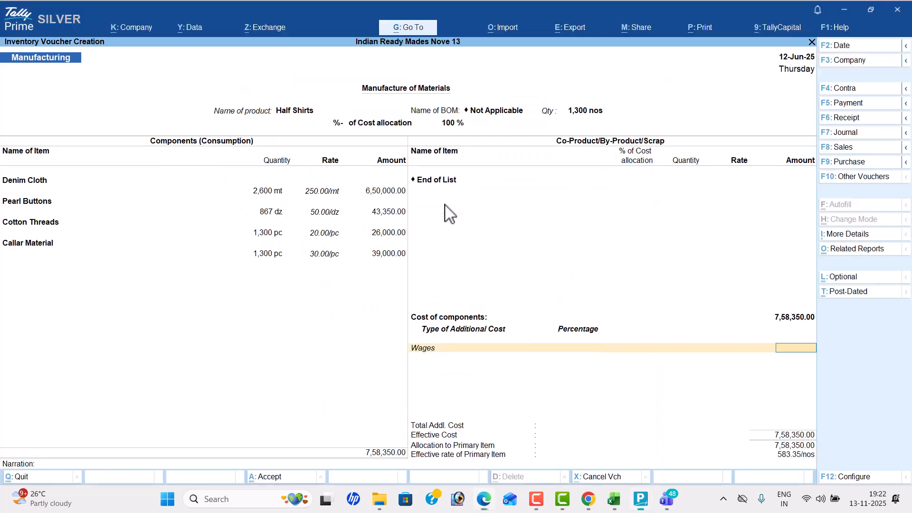
{"action": "type", "text": "39000"}
{"action": "key", "text": "Return"}
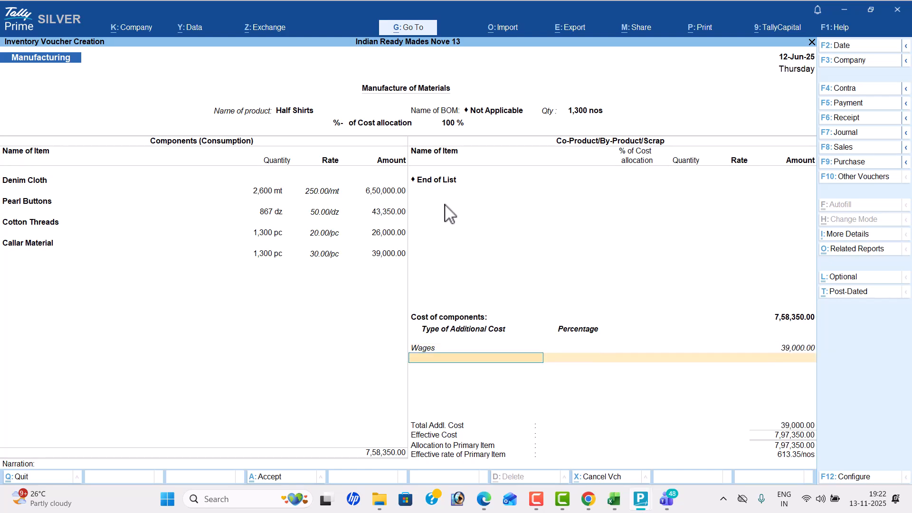
- Add Other Misc Exp of 91,000 from the PDF as the second additional cost of the Half Shirts
{"action": "type", "text": "O"}
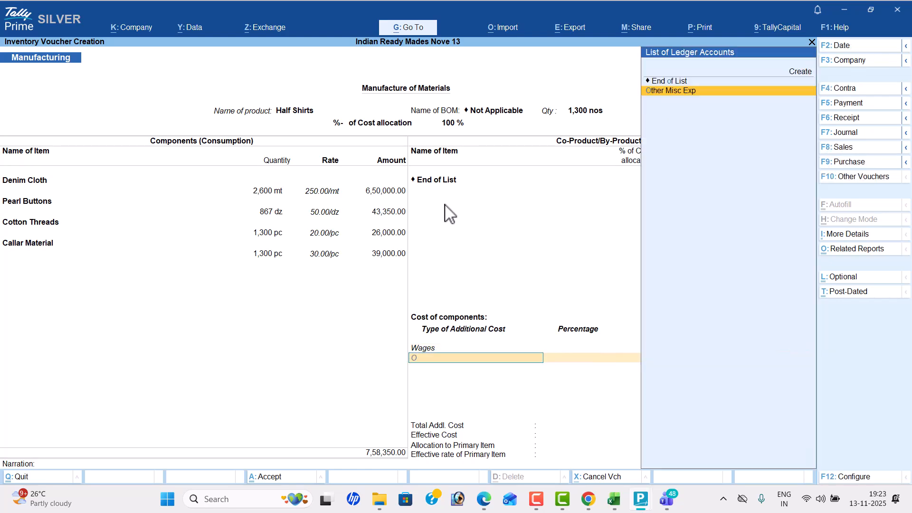
{"action": "key", "text": "Return"}
{"action": "key", "text": "alt+Tab"}
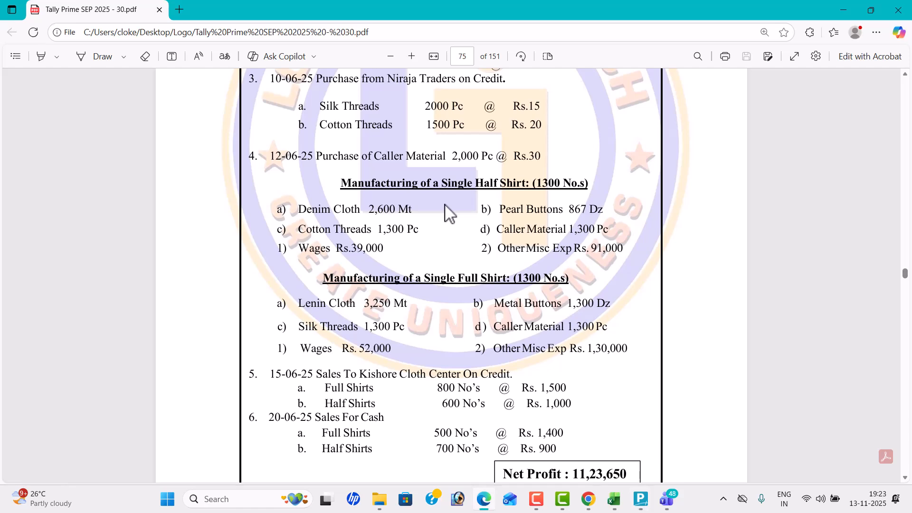
{"action": "key", "text": "alt+Tab"}
{"action": "type", "text": "91,000"}
{"action": "key", "text": "Return"}
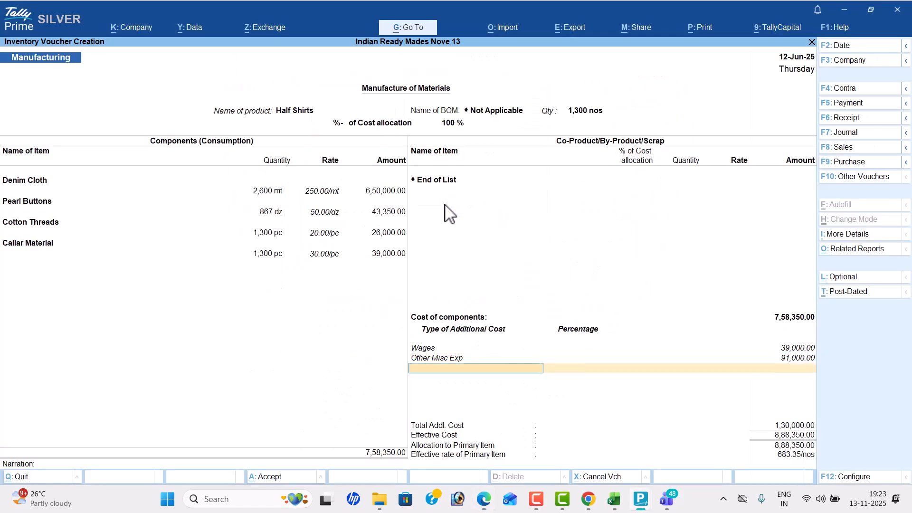
- End the additional cost list, leave the narration blank and save the Half Shirts manufacturing voucher
{"action": "key", "text": "Return"}
{"action": "key", "text": "Return"}
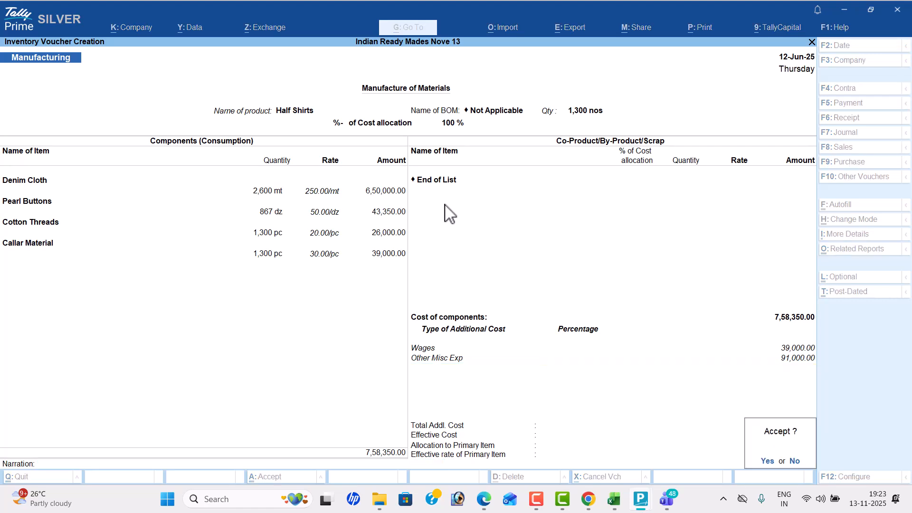
{"action": "key", "text": "Return"}
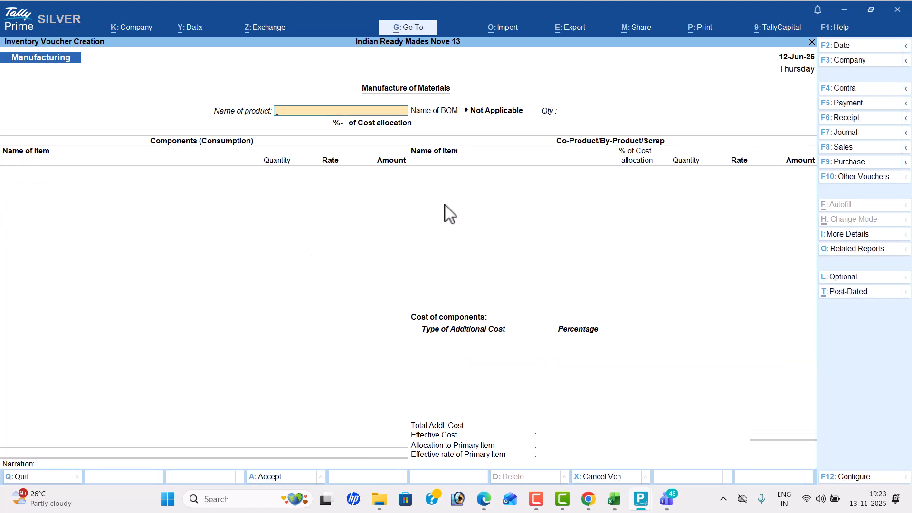
- Start the manufacturing voucher for Full Shirts with the PDF's quantity of 1300 nos
{"action": "type", "text": "F"}
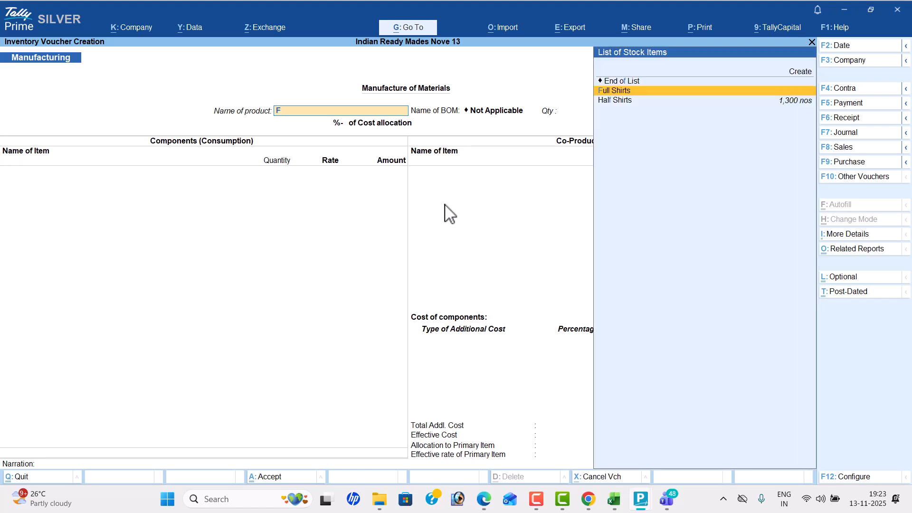
{"action": "key", "text": "Down"}
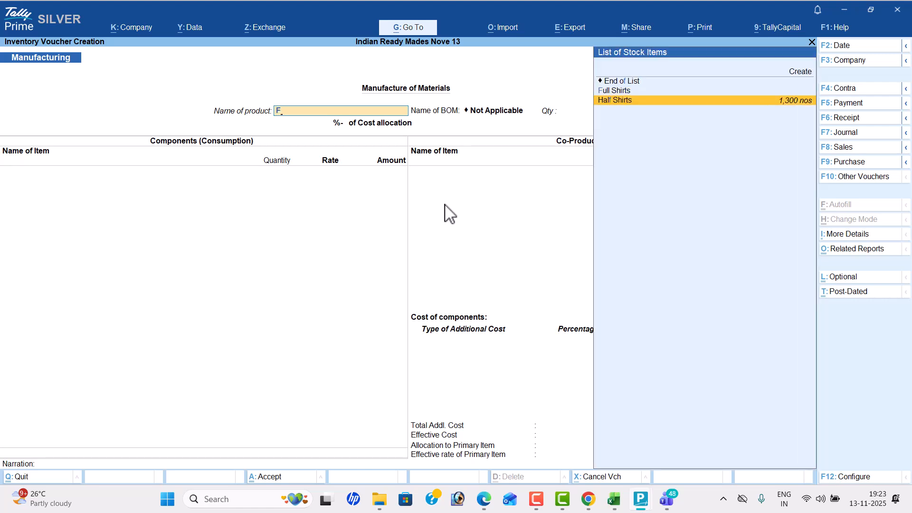
{"action": "key", "text": "Up"}
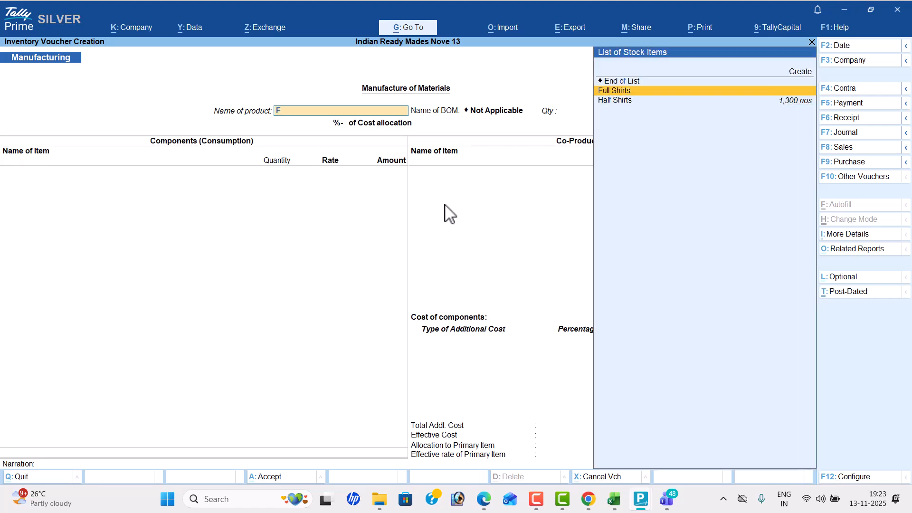
{"action": "key", "text": "Return"}
{"action": "key", "text": "alt+Tab"}
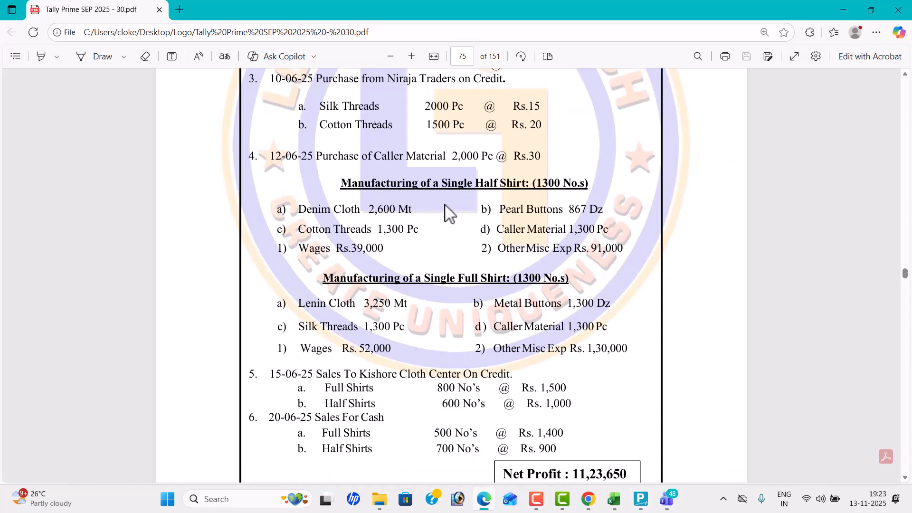
{"action": "scroll", "coordinate": [522, 204], "scroll_direction": "down", "scroll_amount": 3}
{"action": "key", "text": "alt+Tab"}
{"action": "type", "text": "1300"}
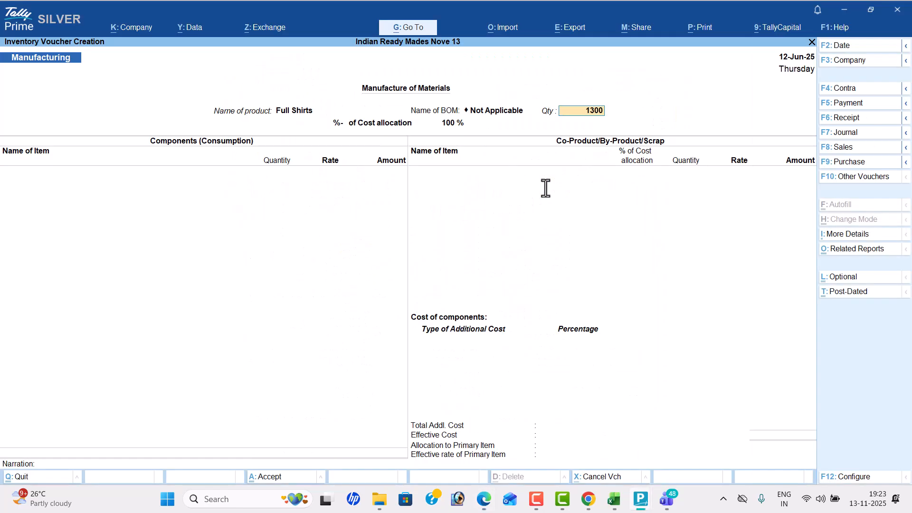
{"action": "key", "text": "Return"}
- Add Linen Cloth as a component with the PDF's quantity of 3250 mt, accepting the default rate and amount
{"action": "key", "text": "alt+Tab"}
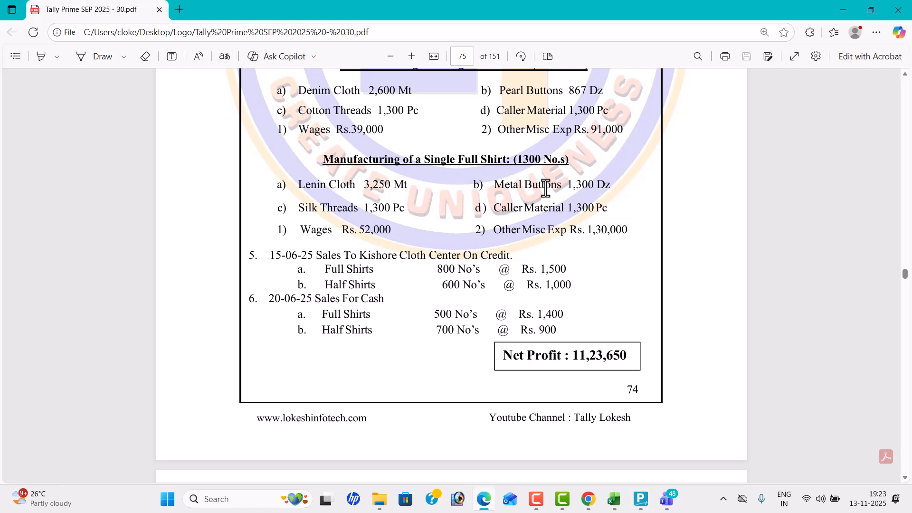
{"action": "key", "text": "alt+Tab"}
{"action": "type", "text": "L"}
{"action": "key", "text": "Return"}
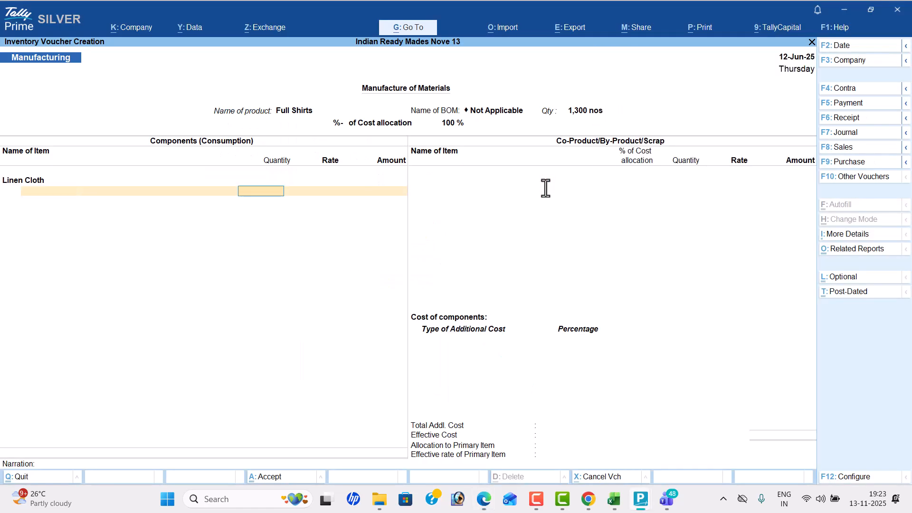
{"action": "key", "text": "alt+Tab"}
- Add Metal Buttons as a component with the PDF's quantity of 1300 dz, accepting the default rate and amount
{"action": "key", "text": "alt+Tab"}
{"action": "type", "text": "3250"}
{"action": "key", "text": "Return"}
{"action": "key", "text": "Return"}
{"action": "key", "text": "Return"}
{"action": "key", "text": "alt+Tab"}
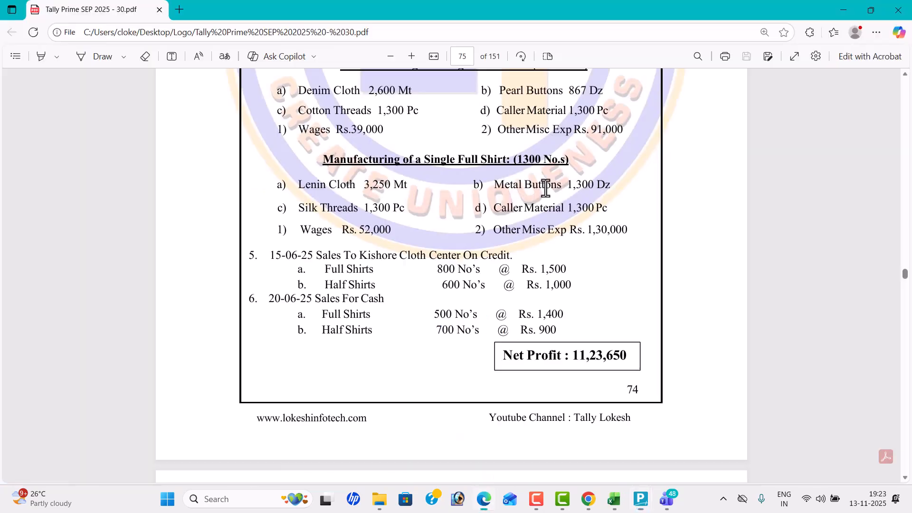
{"action": "key", "text": "alt+Tab"}
{"action": "type", "text": "M"}
{"action": "key", "text": "Return"}
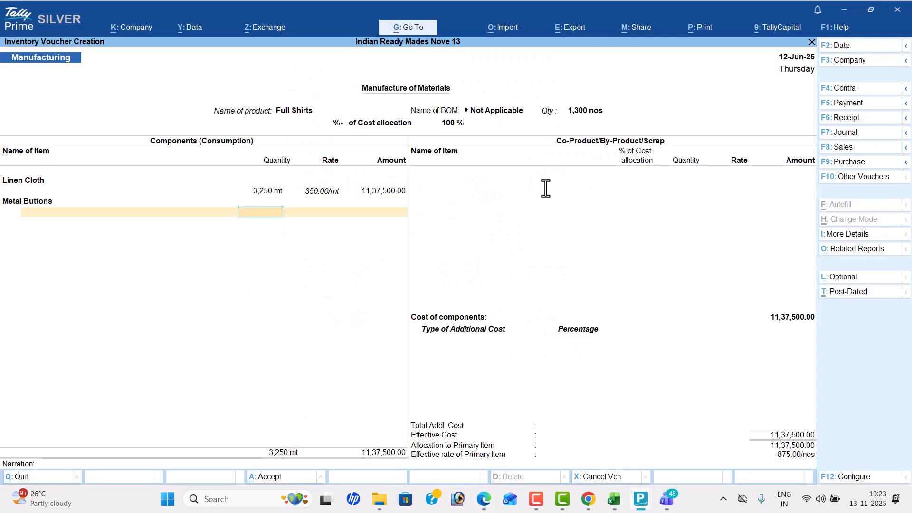
{"action": "key", "text": "alt+Tab"}
- Add Silk Threads as a component with the PDF's quantity of 1300 pc, accepting the default rate and amount
{"action": "key", "text": "alt+Tab"}
{"action": "type", "text": "1300"}
{"action": "key", "text": "Return"}
{"action": "key", "text": "Return"}
{"action": "key", "text": "Return"}
{"action": "key", "text": "alt+Tab"}
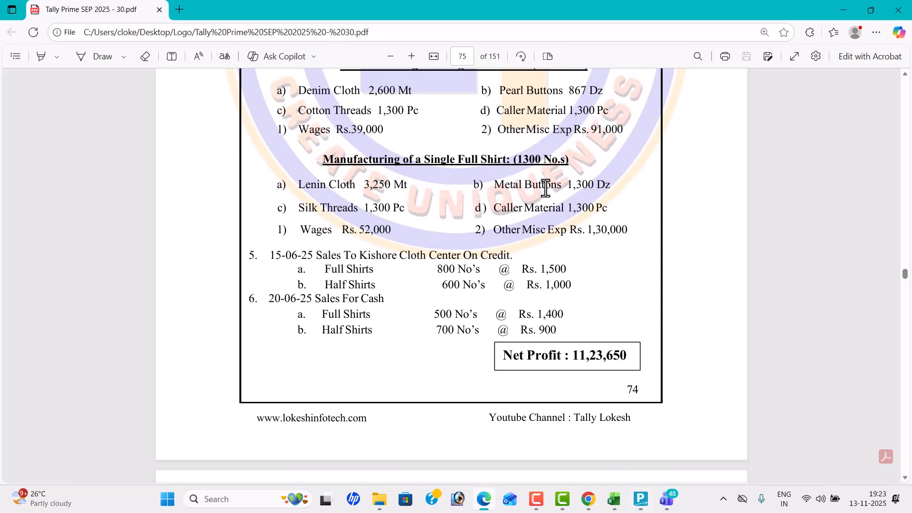
{"action": "key", "text": "alt+Tab"}
{"action": "type", "text": "Si"}
{"action": "key", "text": "Return"}
{"action": "key", "text": "alt+Tab"}
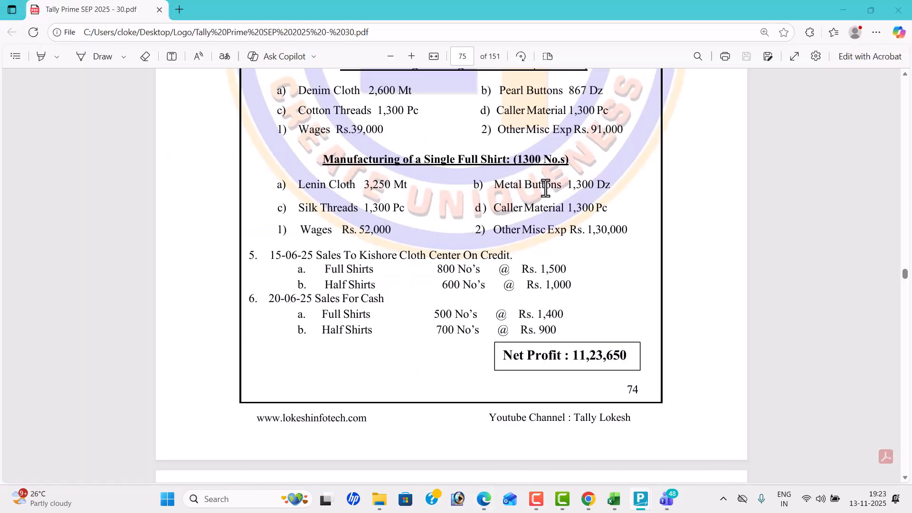
- Add Callar Material as a Full Shirts component with the PDF's quantity of 1300 pc
{"action": "key", "text": "alt+Tab"}
{"action": "type", "text": "1300"}
{"action": "key", "text": "Return"}
{"action": "key", "text": "Return"}
{"action": "key", "text": "Return"}
{"action": "key", "text": "alt+Tab"}
{"action": "key", "text": "alt+Tab"}
{"action": "type", "text": "Ca"}
{"action": "key", "text": "Return"}
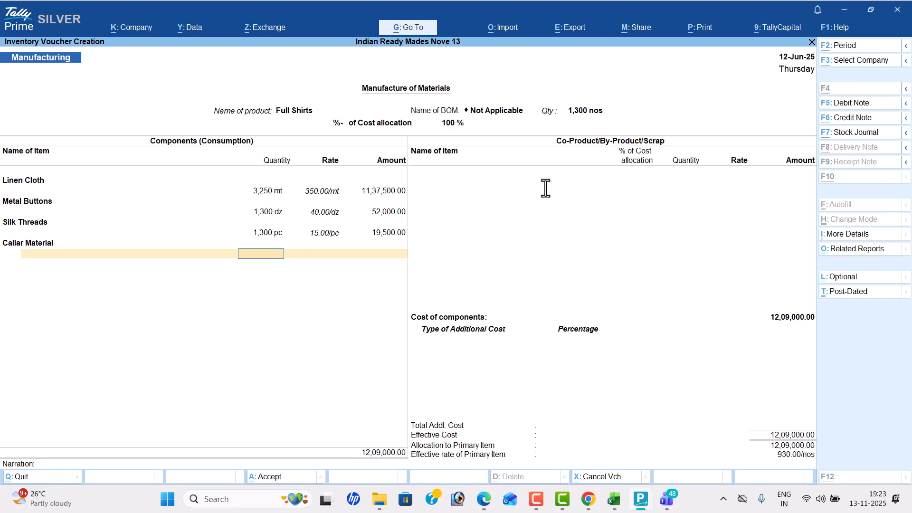
{"action": "key", "text": "alt+Tab"}
{"action": "key", "text": "alt+Tab"}
{"action": "type", "text": "1300"}
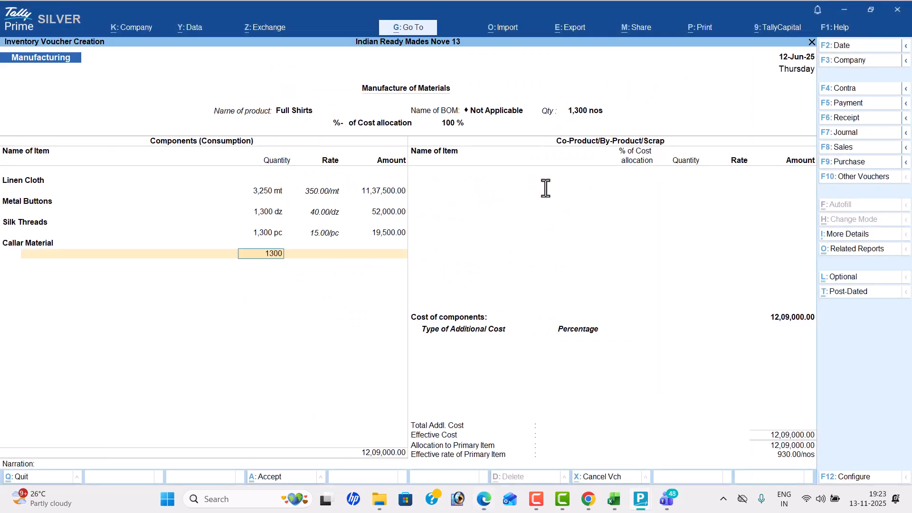
{"action": "key", "text": "Return"}
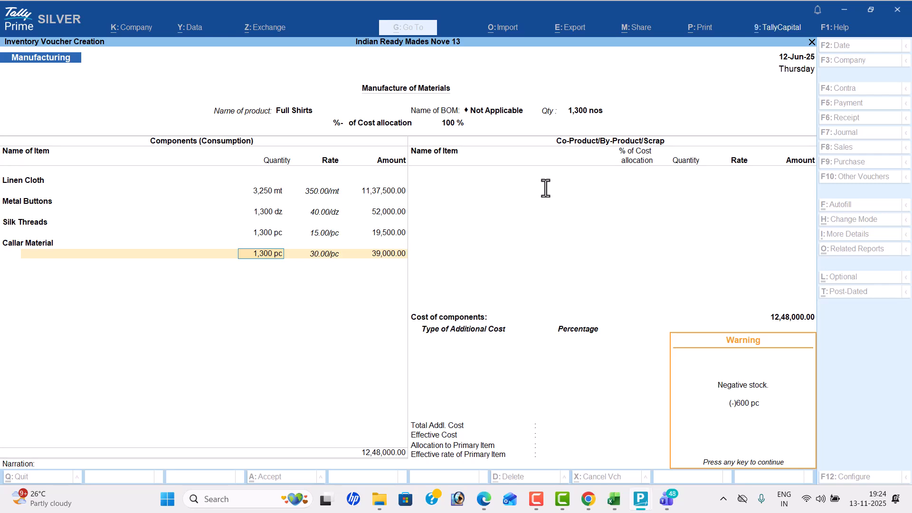
- Compare the PDF's purchased Caller Material quantity with the quantities used for half and full shirts, and return to the Full Shirts voucher
{"action": "key", "text": "alt+Tab"}
{"action": "key", "text": "alt+Tab"}
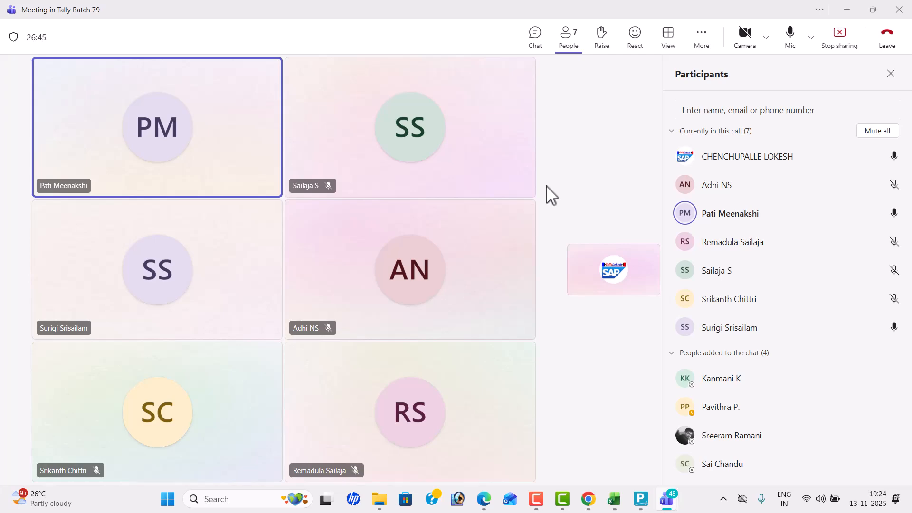
{"action": "key", "text": "alt+Tab"}
{"action": "left_click", "coordinate": [560, 174]}
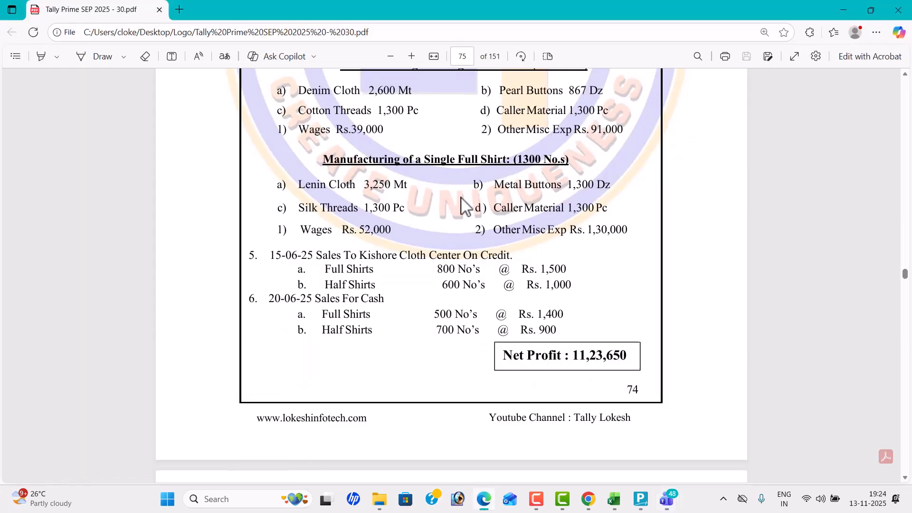
{"action": "scroll", "coordinate": [465, 204], "scroll_direction": "up", "scroll_amount": 2}
{"action": "left_click_drag", "start_coordinate": [374, 157], "coordinate": [478, 162]}
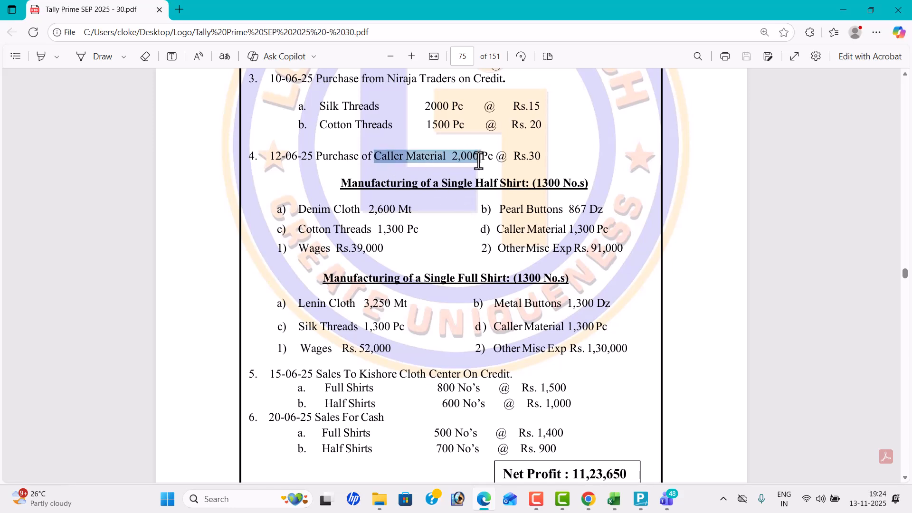
{"action": "left_click", "coordinate": [476, 162]}
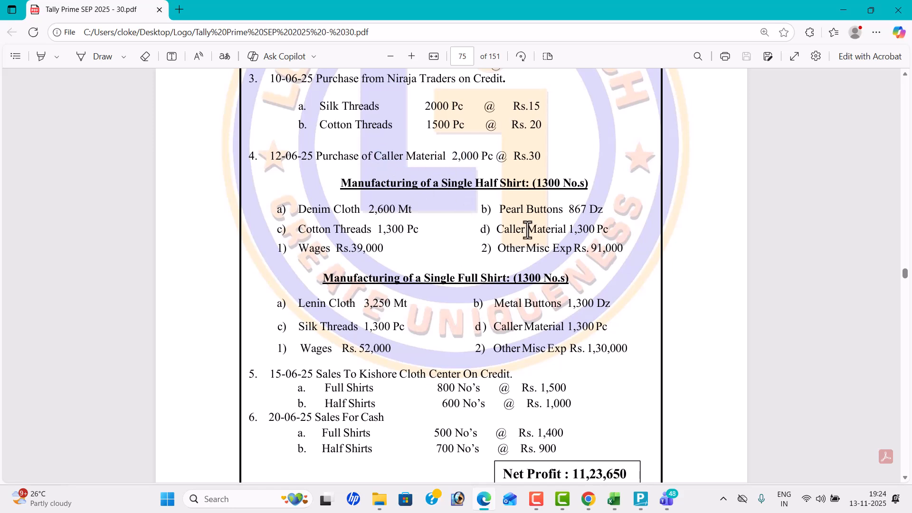
{"action": "left_click_drag", "start_coordinate": [496, 232], "coordinate": [608, 233]}
{"action": "left_click", "coordinate": [537, 254]}
{"action": "scroll", "coordinate": [472, 250], "scroll_direction": "down", "scroll_amount": 2}
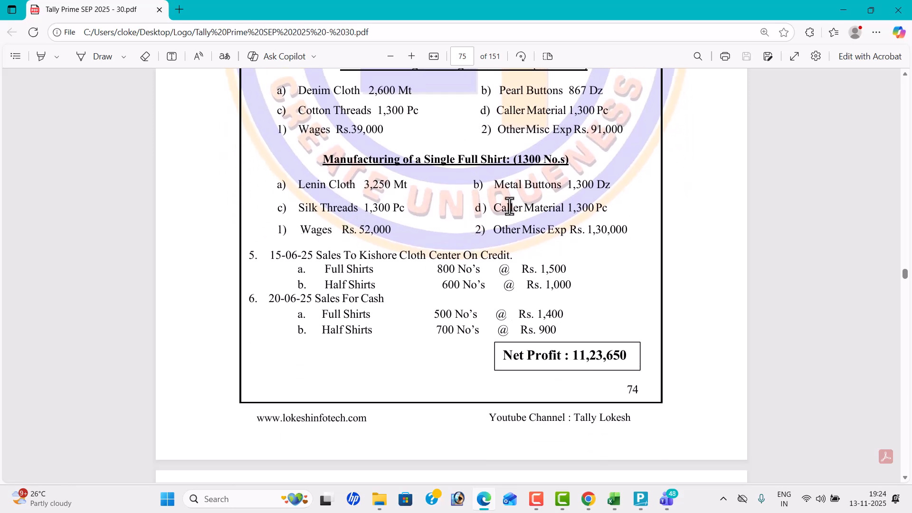
{"action": "left_click_drag", "start_coordinate": [494, 209], "coordinate": [613, 217]}
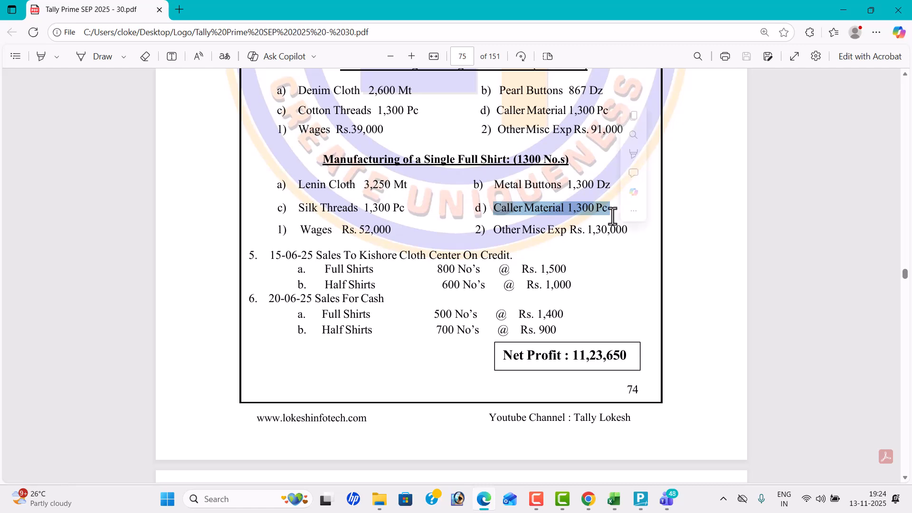
{"action": "key", "text": "alt+Tab"}
{"action": "key", "text": "alt+Tab"}
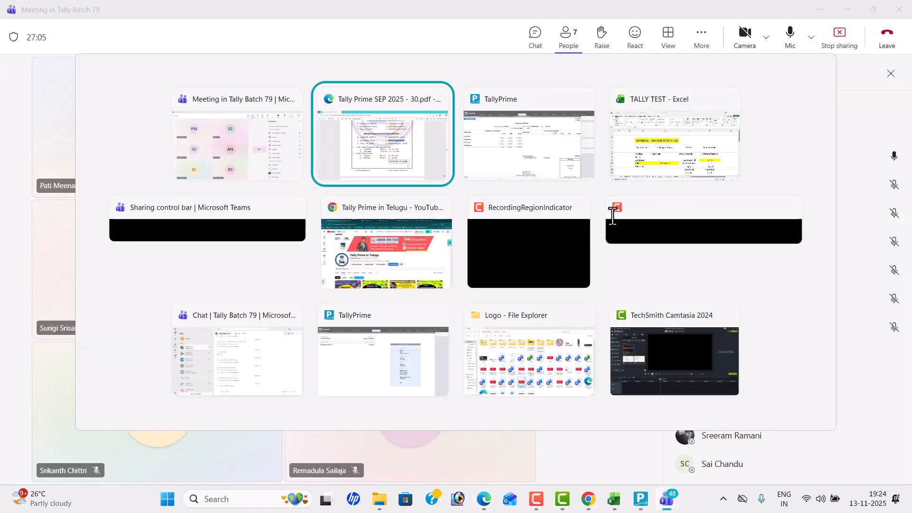
{"action": "key", "text": "alt+Tab"}
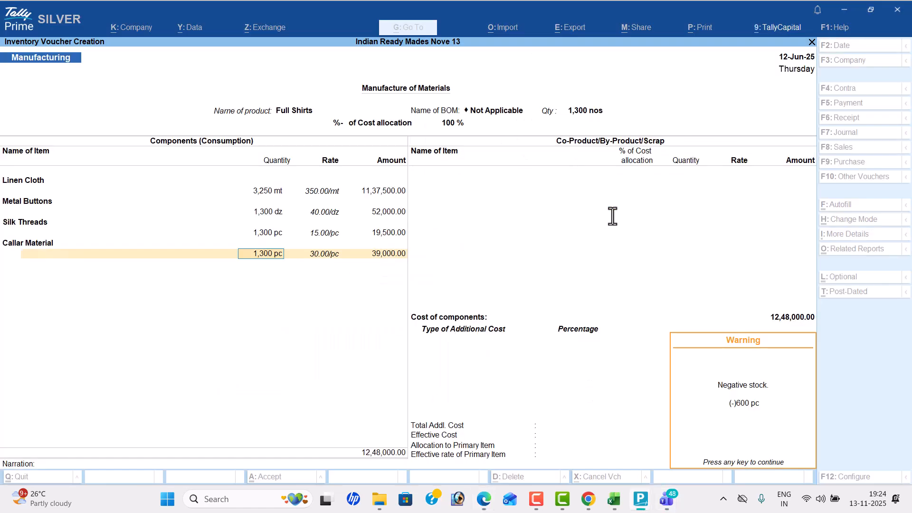
- Dismiss the negative stock warning and accept the default rate and amount for Callar Material
{"action": "key", "text": "Return"}
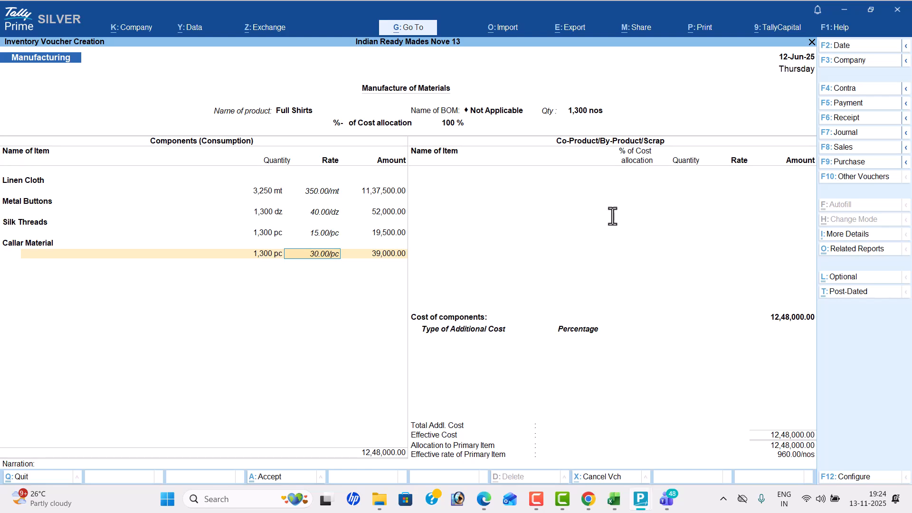
{"action": "key", "text": "Return"}
{"action": "key", "text": "Return"}
{"action": "key", "text": "Return"}
{"action": "key", "text": "Return"}
- End the component and co-product lists and add Wages of 52,000 from the PDF as an additional cost
{"action": "type", "text": "w"}
{"action": "key", "text": "Return"}
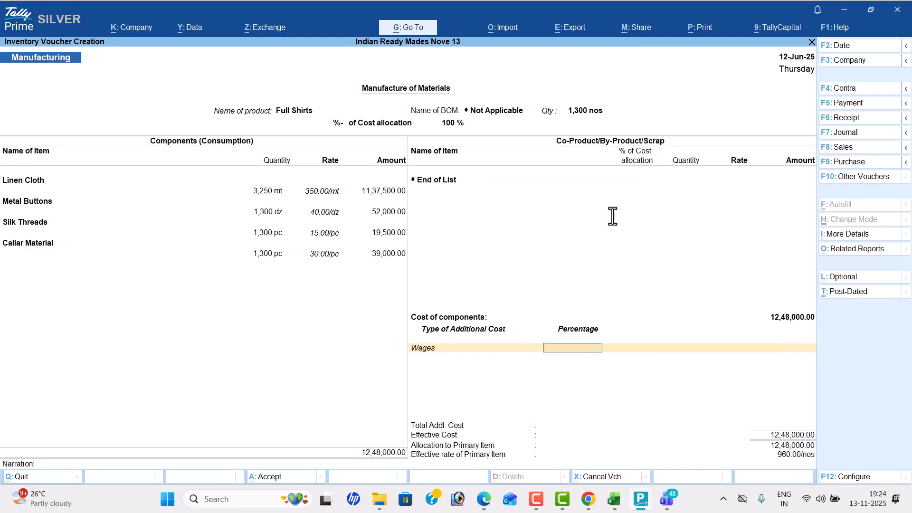
{"action": "key", "text": "alt+Tab"}
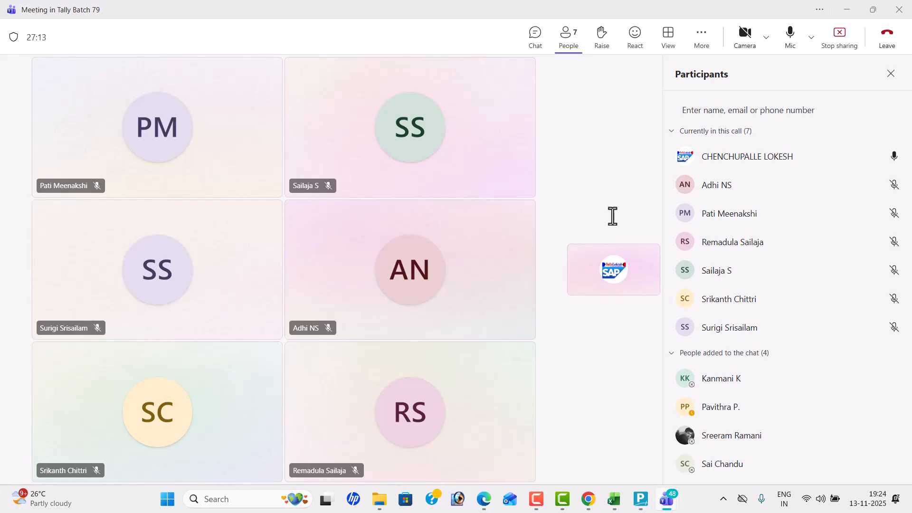
{"action": "key", "text": "alt+Tab"}
{"action": "key", "text": "alt+Tab"}
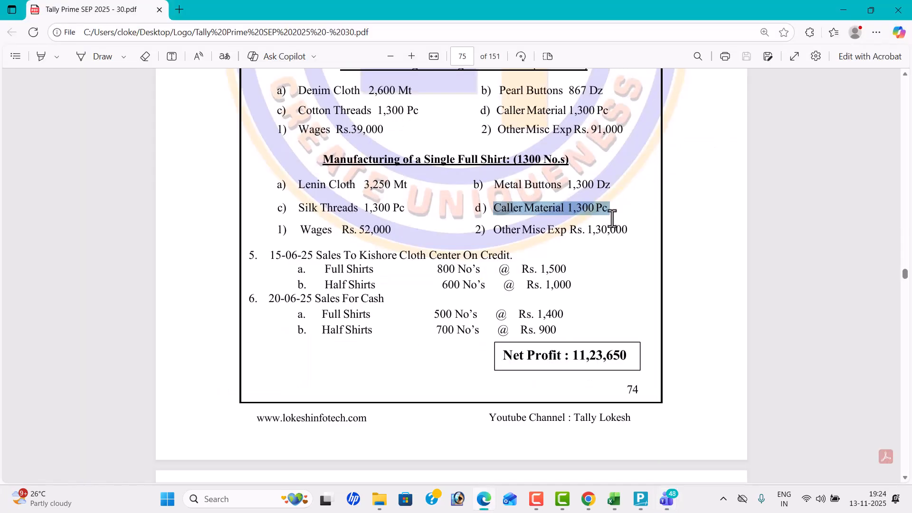
- Add Other Misc Exp of 130000 from the PDF as the second additional cost of the Full Shirts
{"action": "key", "text": "alt+Tab"}
{"action": "key", "text": "alt+Tab"}
{"action": "type", "text": "52,000"}
{"action": "key", "text": "Return"}
{"action": "type", "text": "O"}
{"action": "key", "text": "Return"}
{"action": "key", "text": "Return"}
{"action": "key", "text": "alt+Tab"}
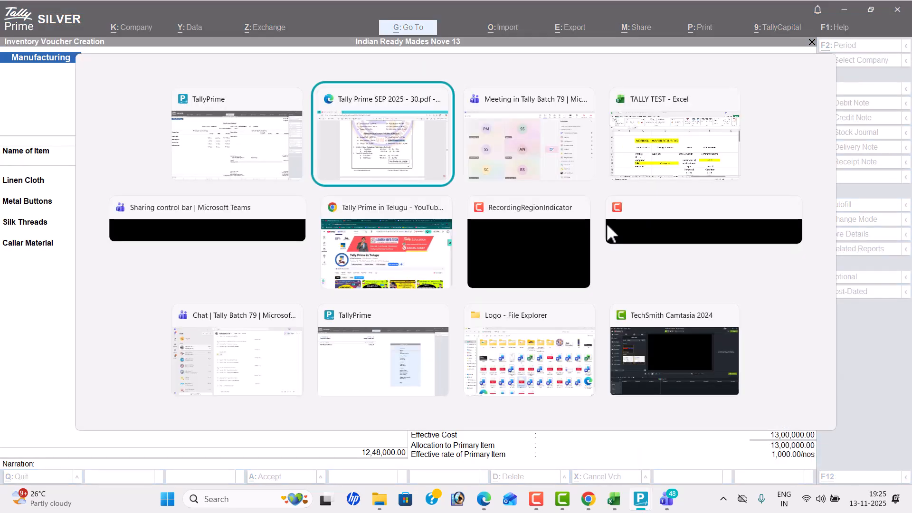
{"action": "key", "text": "alt+Tab"}
{"action": "type", "text": "130000"}
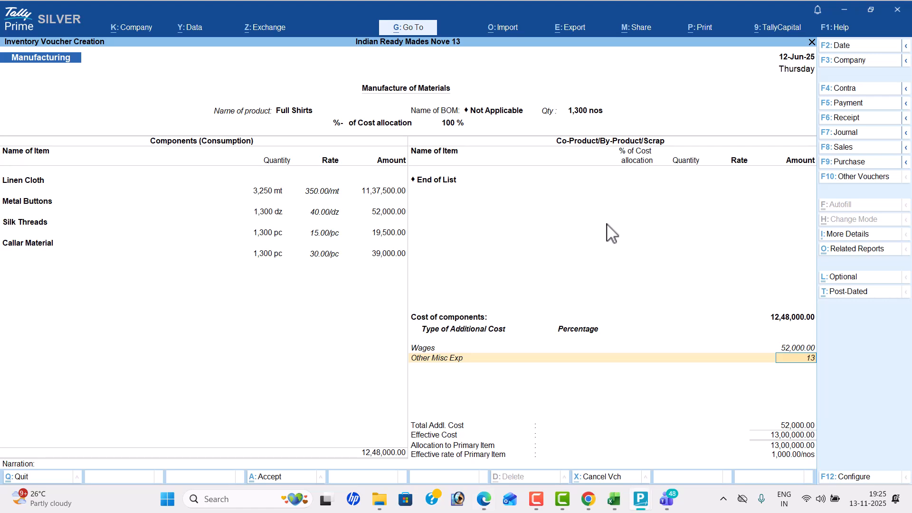
{"action": "key", "text": "Return"}
{"action": "key", "text": "Return"}
{"action": "key", "text": "Return"}
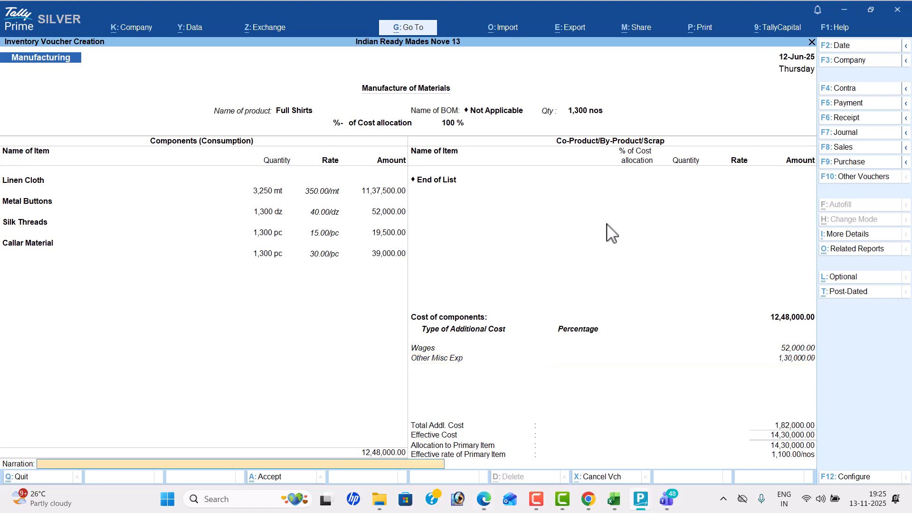
- End the additional cost list, leave the narration blank and save the Full Shirts manufacturing voucher
{"action": "key", "text": "Return"}
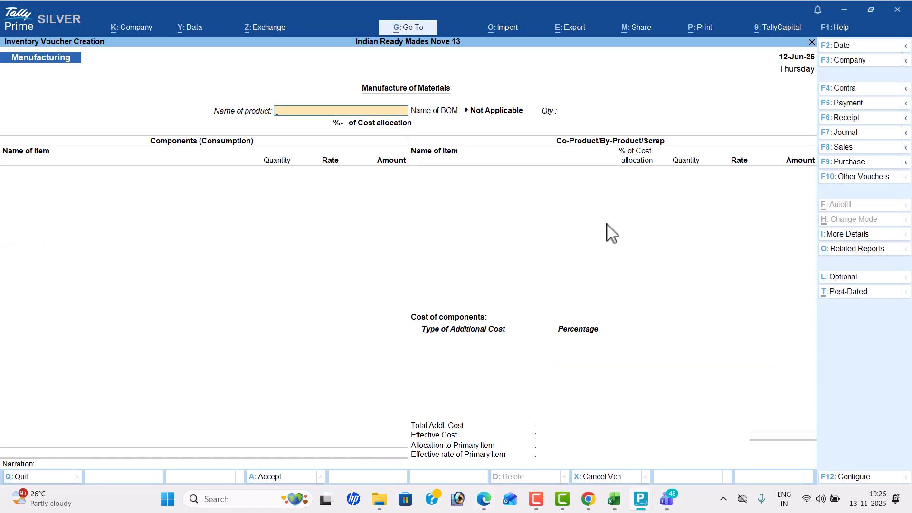
- Start a sales voucher dated 15-6 for the credit sale listed in the PDF
{"action": "key", "text": "alt+Tab"}
{"action": "scroll", "coordinate": [522, 248], "scroll_direction": "down", "scroll_amount": 3}
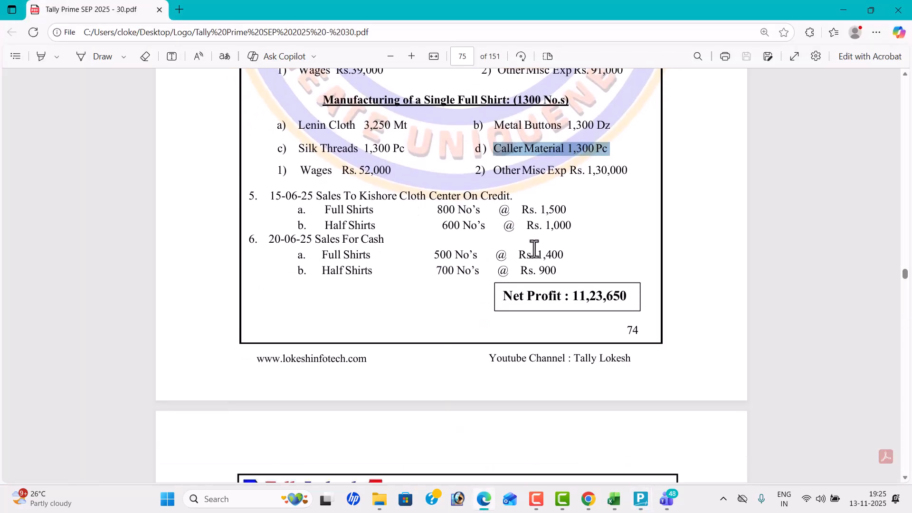
{"action": "key", "text": "alt+Tab"}
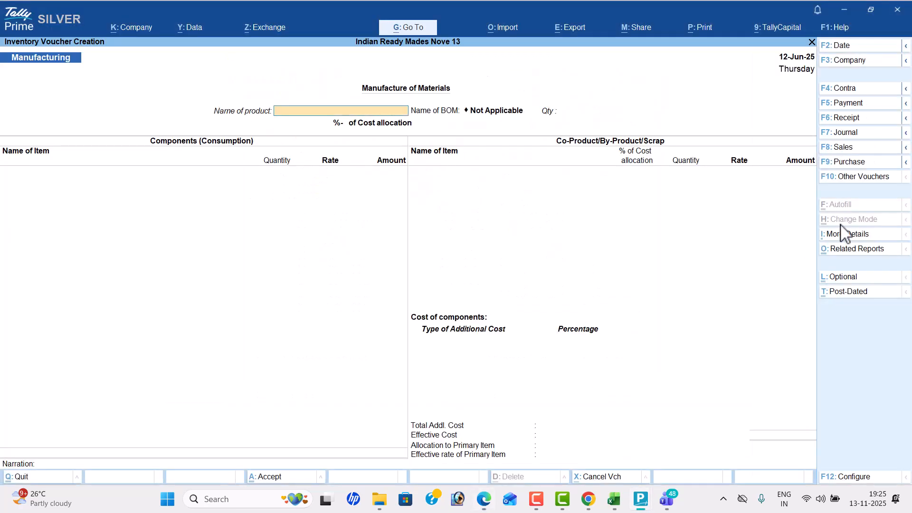
{"action": "left_click", "coordinate": [862, 151]}
{"action": "left_click", "coordinate": [856, 47]}
{"action": "key", "text": "alt+Tab"}
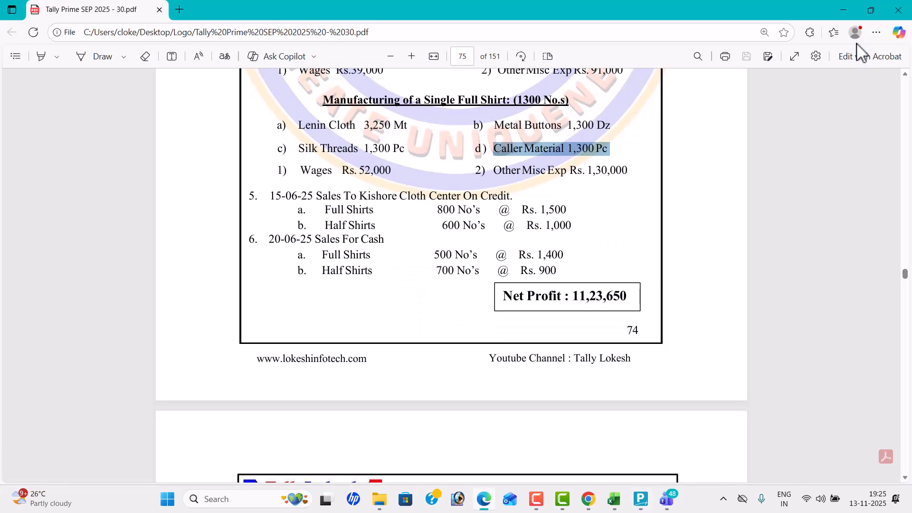
{"action": "key", "text": "alt+Tab"}
{"action": "type", "text": "15-6"}
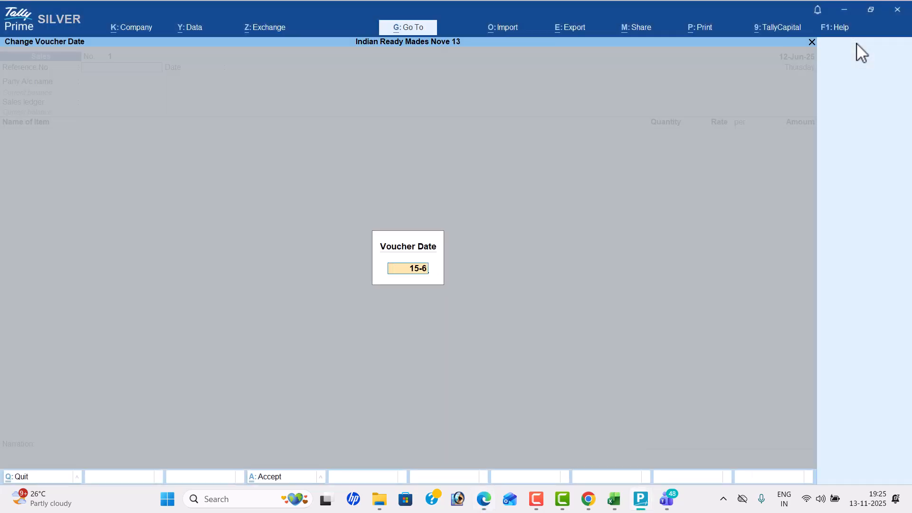
{"action": "key", "text": "Return"}
{"action": "key", "text": "Return"}
{"action": "key", "text": "Return"}
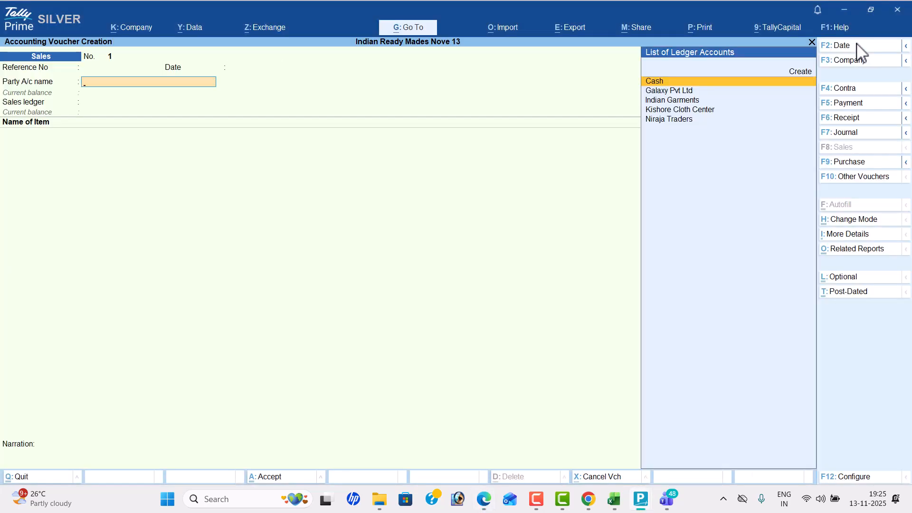
- Leave the reference blank, choose Kishore Cloth Center as the party, skip the dispatch and party details and use the Sales ledger
{"action": "key", "text": "Down"}
{"action": "key", "text": "Down"}
{"action": "key", "text": "Down"}
{"action": "key", "text": "Return"}
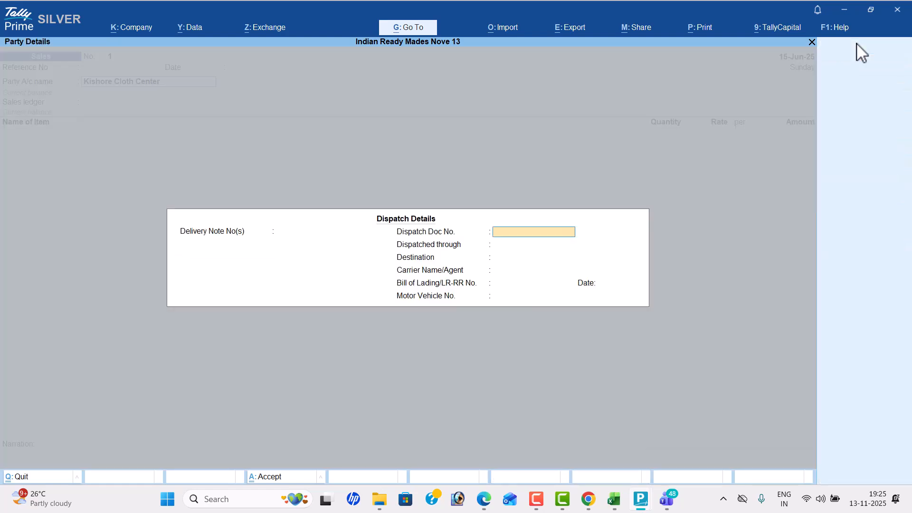
{"action": "key", "text": "Return"}
{"action": "key", "text": "Return"}
{"action": "key", "text": "Return"}
{"action": "key", "text": "Return"}
{"action": "key", "text": "Return"}
{"action": "key", "text": "Return"}
{"action": "key", "text": "Return"}
{"action": "key", "text": "Return"}
{"action": "key", "text": "Return"}
{"action": "key", "text": "Return"}
{"action": "key", "text": "Return"}
{"action": "key", "text": "Return"}
{"action": "key", "text": "Return"}
{"action": "key", "text": "Return"}
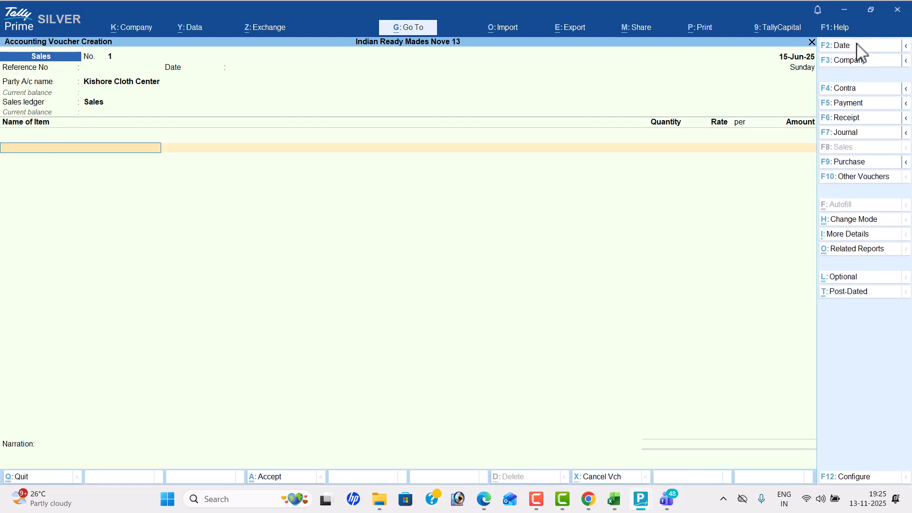
- Add Full Shirts to the Kishore Cloth Center sale with a quantity of 800 from the PDF
{"action": "key", "text": "alt+Tab"}
{"action": "key", "text": "alt+Tab"}
{"action": "type", "text": "f"}
{"action": "key", "text": "Return"}
{"action": "key", "text": "BackSpace"}
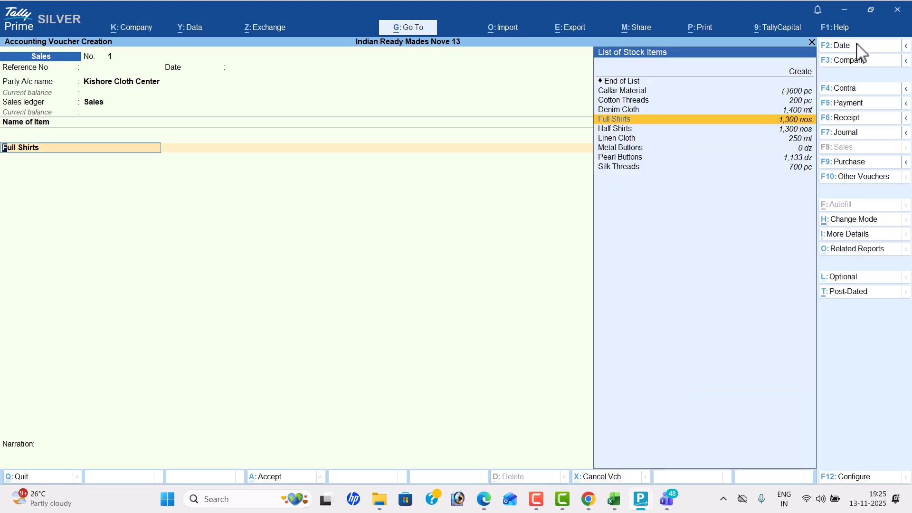
{"action": "key", "text": "Return"}
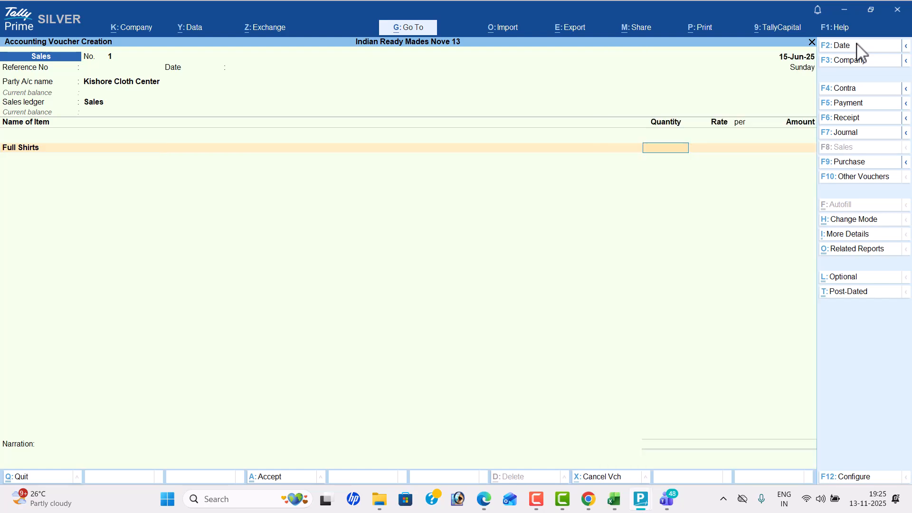
{"action": "key", "text": "alt+Tab"}
- Set the Full Shirts rate to 1500 from the PDF and accept the calculated amount
{"action": "key", "text": "alt+Tab"}
{"action": "type", "text": "800"}
{"action": "key", "text": "Return"}
{"action": "key", "text": "alt+Tab"}
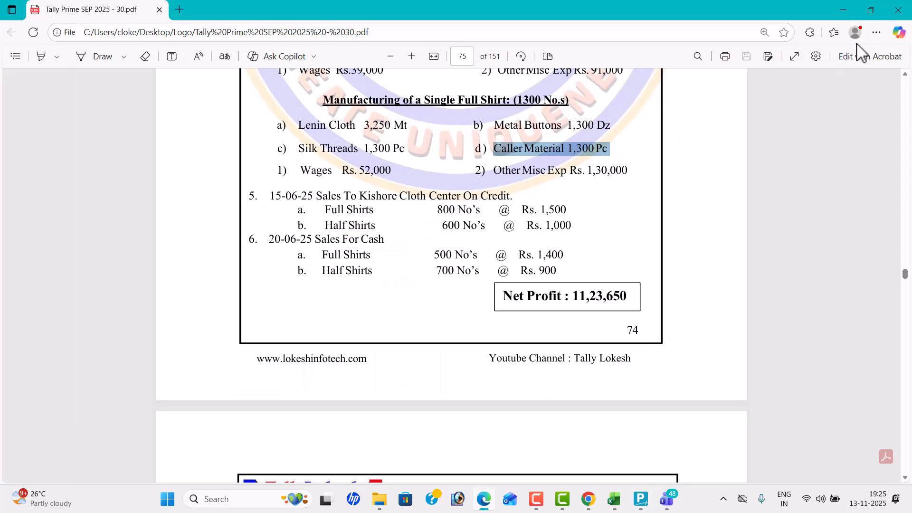
{"action": "key", "text": "alt+Tab"}
{"action": "type", "text": "1500"}
{"action": "key", "text": "Return"}
{"action": "key", "text": "Return"}
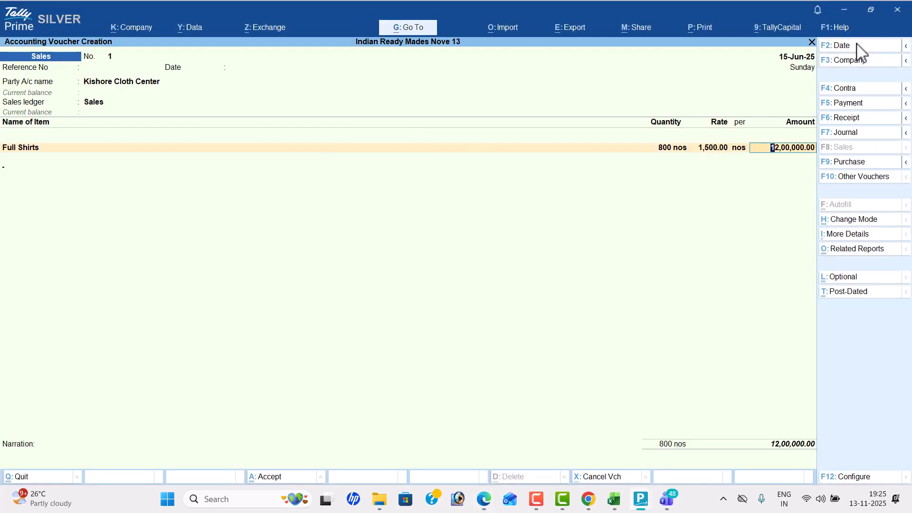
{"action": "key", "text": "Return"}
- Add Half Shirts as the second item of the credit sale with a quantity of 600
{"action": "type", "text": "H"}
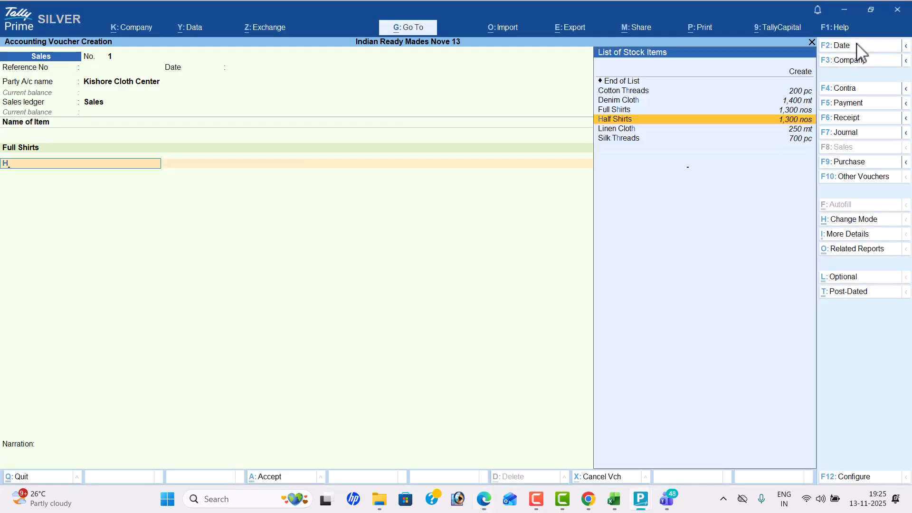
{"action": "key", "text": "alt+Tab"}
- Set the Half Shirts rate to 1000 from the PDF and accept the calculated amount
{"action": "key", "text": "alt+Tab"}
{"action": "type", "text": "600"}
{"action": "key", "text": "Return"}
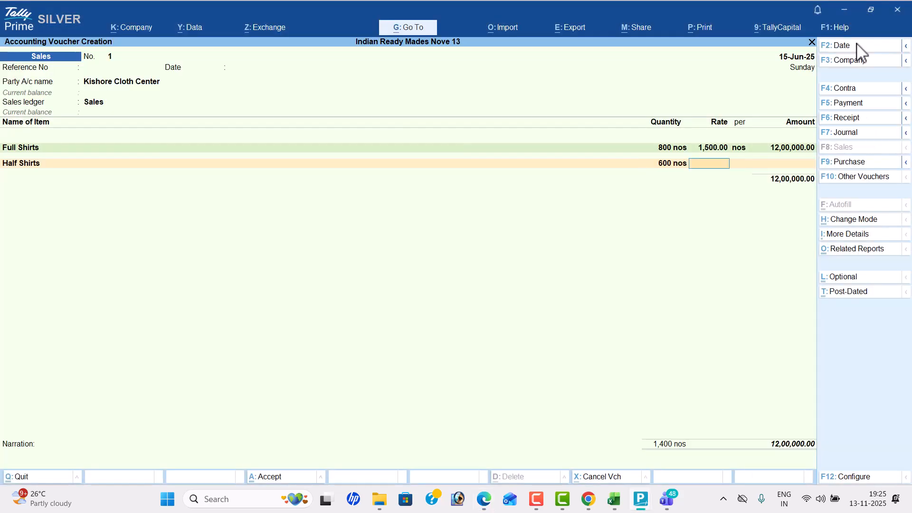
{"action": "key", "text": "alt+Tab"}
{"action": "key", "text": "alt+Tab"}
{"action": "type", "text": "1000"}
{"action": "key", "text": "Return"}
{"action": "key", "text": "Return"}
- End the item list, leave the narration blank and save the Kishore Cloth Center sales voucher
{"action": "key", "text": "Return"}
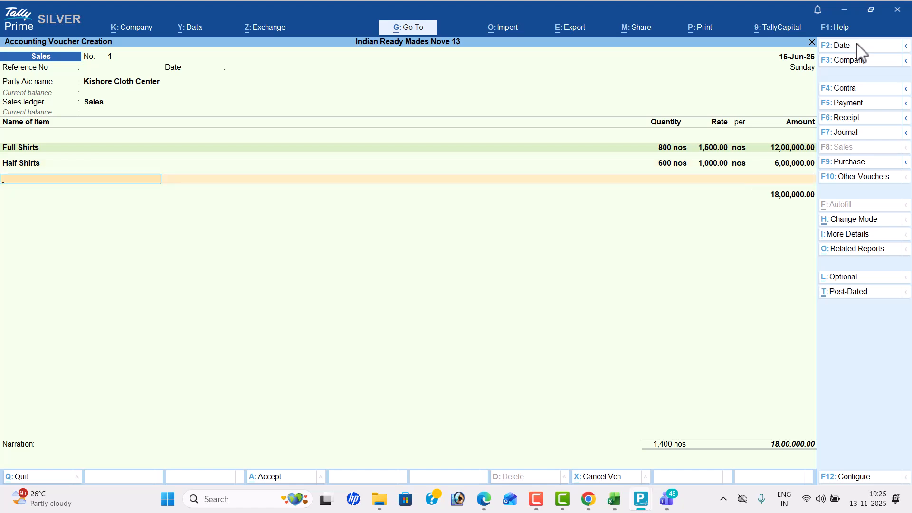
{"action": "key", "text": "Return"}
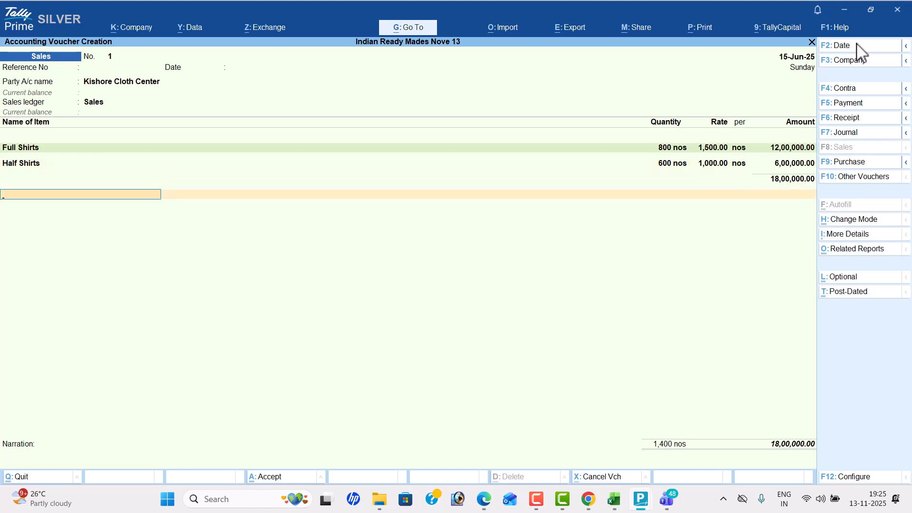
{"action": "key", "text": "Return"}
{"action": "key", "text": "Return"}
{"action": "key", "text": "Return"}
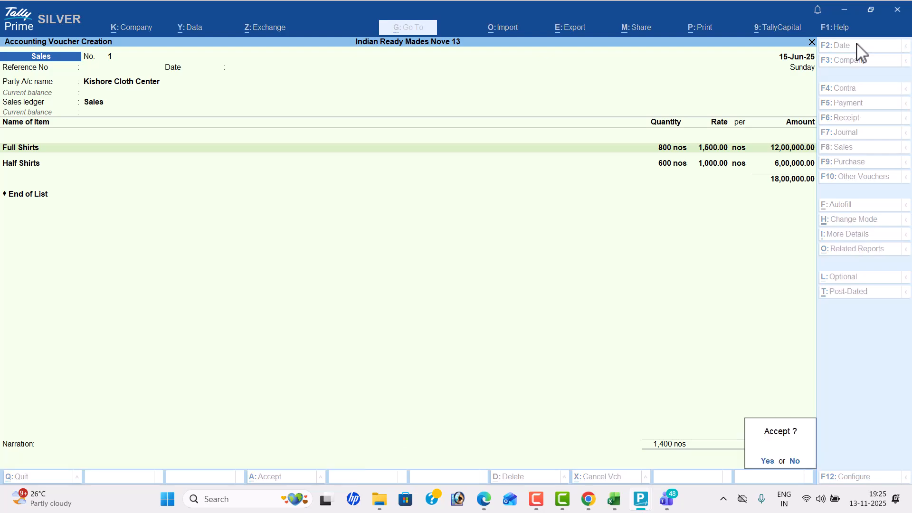
{"action": "key", "text": "Return"}
{"action": "key", "text": "Return"}
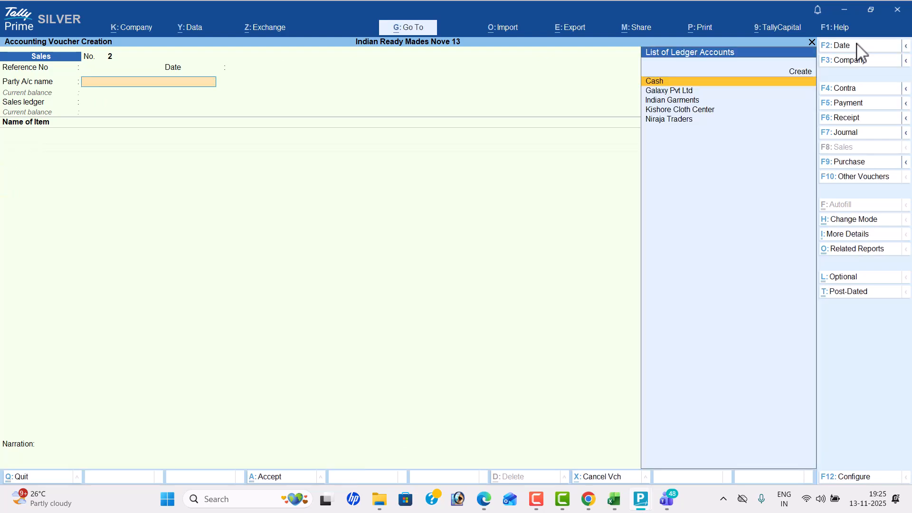
- Date the next sales voucher 20-6 according to the PDF
{"action": "key", "text": "alt+Tab"}
{"action": "key", "text": "alt+Tab"}
{"action": "left_click", "coordinate": [854, 44]}
{"action": "type", "text": "20-6"}
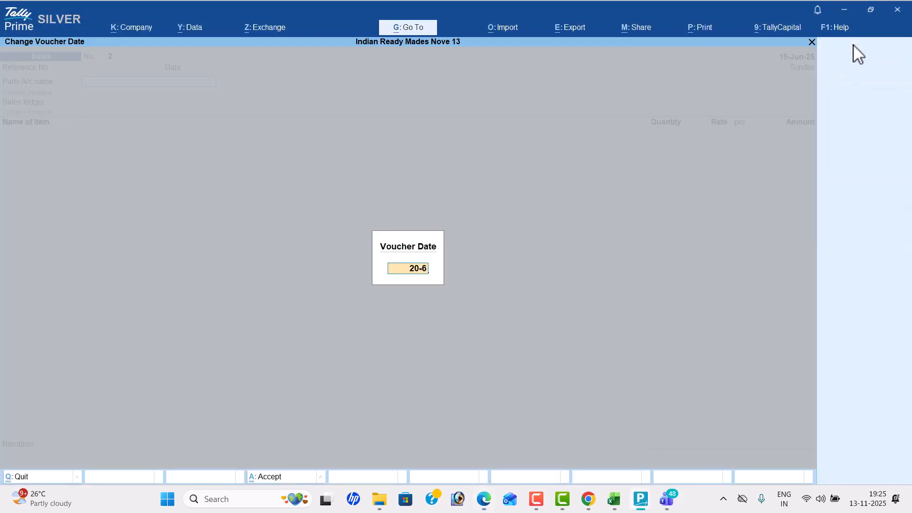
{"action": "key", "text": "Return"}
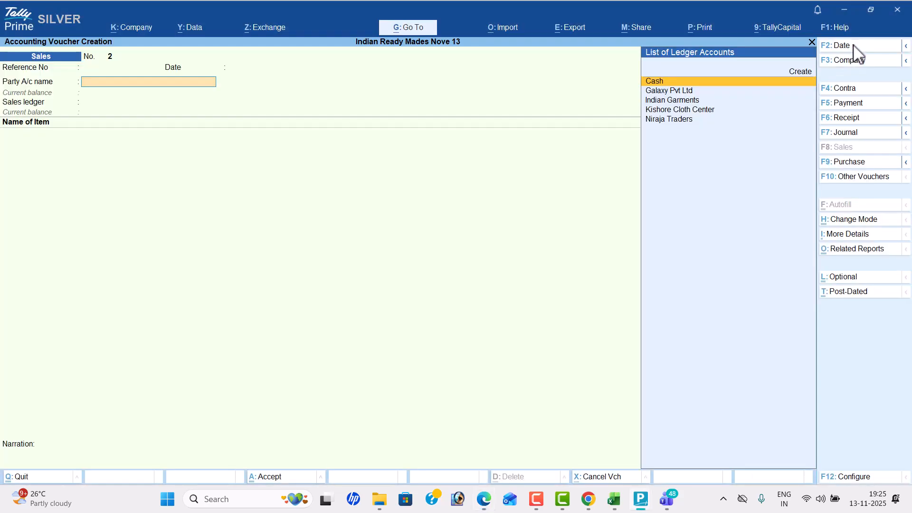
- Choose Cash as the party, accept the default party details and use the Sales ledger
{"action": "key", "text": "Return"}
{"action": "key", "text": "Return"}
{"action": "key", "text": "Return"}
{"action": "key", "text": "Return"}
{"action": "key", "text": "Return"}
{"action": "key", "text": "Return"}
{"action": "key", "text": "Return"}
{"action": "key", "text": "Return"}
{"action": "key", "text": "Return"}
{"action": "key", "text": "Return"}
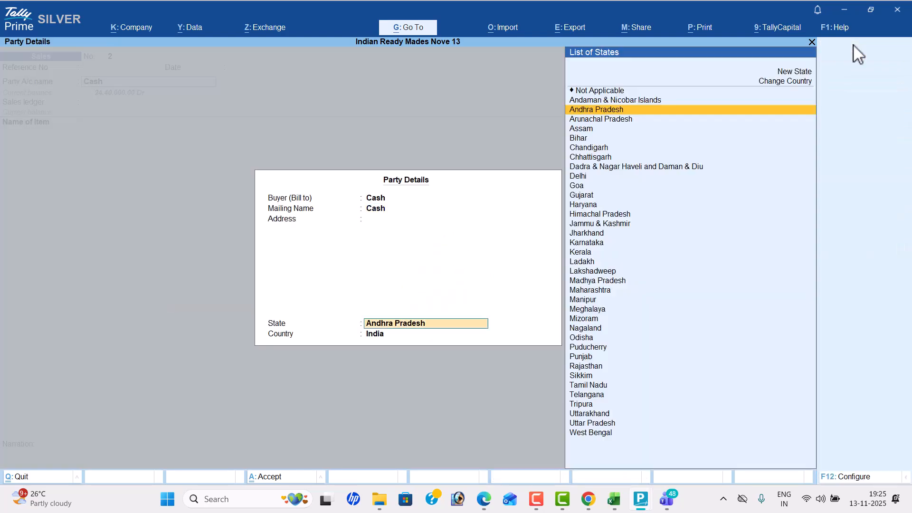
{"action": "key", "text": "Return"}
{"action": "key", "text": "alt+Tab"}
- Add Full Shirts to the cash sale with a quantity of 500 at a rate of 1400 from the PDF
{"action": "key", "text": "alt+Tab"}
{"action": "key", "text": "Return"}
{"action": "key", "text": "alt+Tab"}
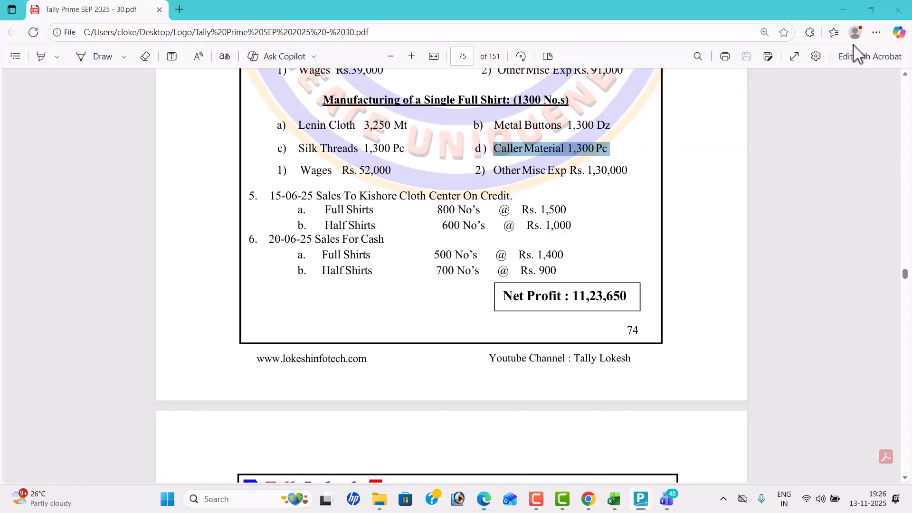
{"action": "key", "text": "alt+Tab"}
{"action": "type", "text": "500"}
{"action": "key", "text": "Return"}
{"action": "key", "text": "Return"}
- Add Half Shirts as the second item of the cash sale with a quantity of 700 from the PDF
{"action": "key", "text": "alt+Tab"}
{"action": "key", "text": "alt+Tab"}
{"action": "type", "text": "1400"}
{"action": "key", "text": "Return"}
{"action": "key", "text": "Return"}
{"action": "key", "text": "alt+Tab"}
{"action": "key", "text": "alt+Tab"}
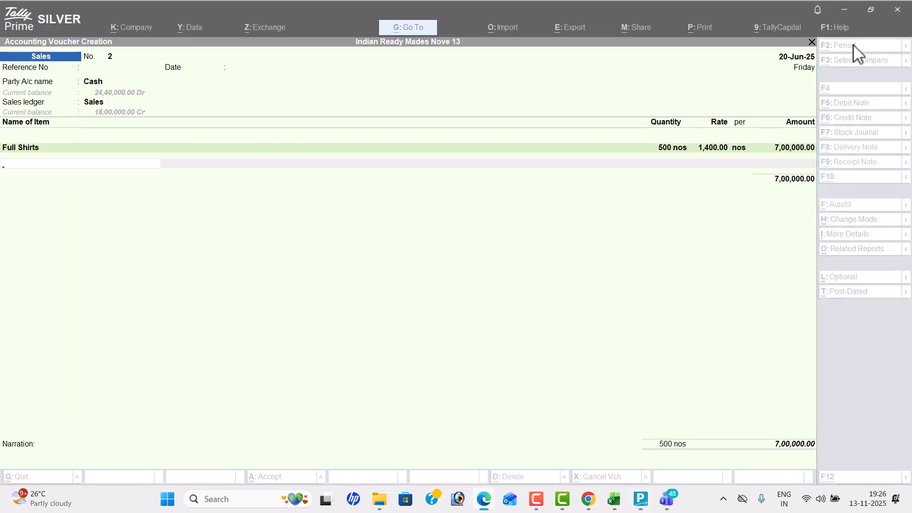
{"action": "type", "text": "H"}
{"action": "key", "text": "Return"}
{"action": "key", "text": "alt+Tab"}
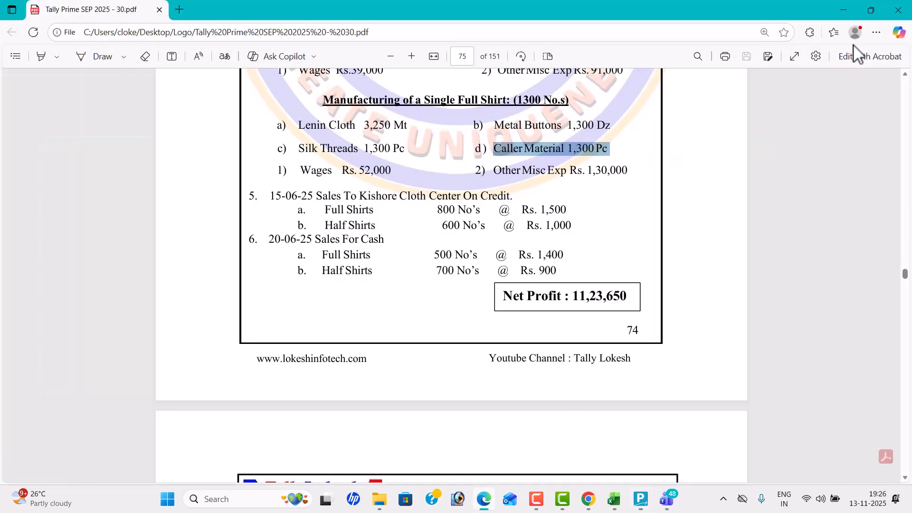
- Set the Half Shirts rate to 900, accept the amount and end the item list
{"action": "key", "text": "alt+Tab"}
{"action": "type", "text": "700"}
{"action": "key", "text": "Return"}
{"action": "key", "text": "alt+Tab"}
{"action": "key", "text": "alt+Tab"}
{"action": "type", "text": "900"}
{"action": "key", "text": "Return"}
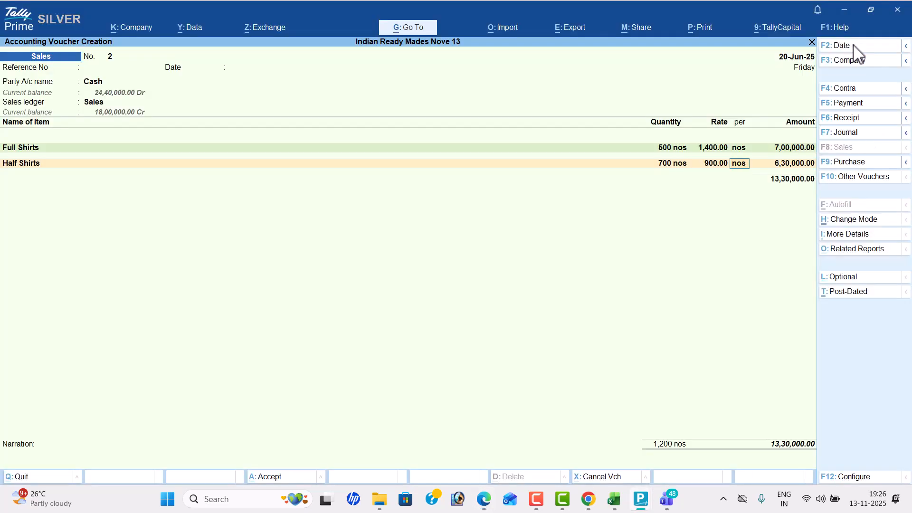
{"action": "key", "text": "Return"}
{"action": "key", "text": "Return"}
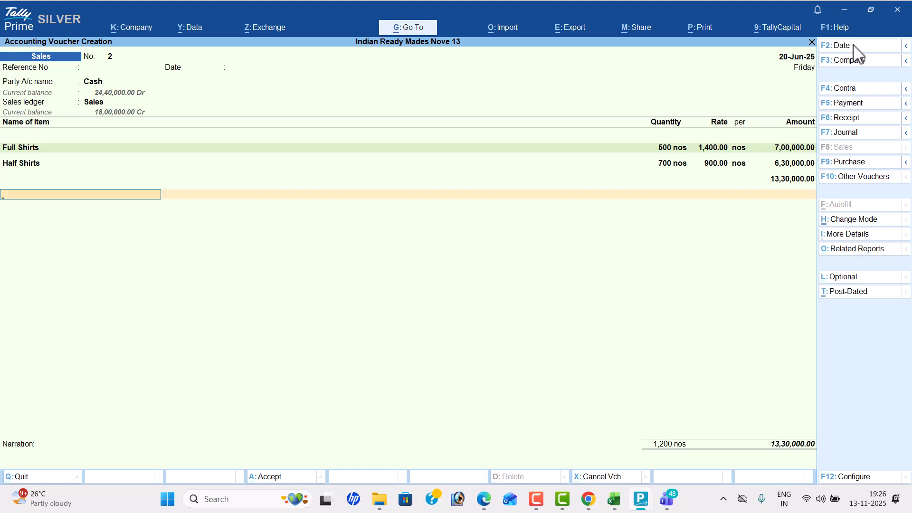
{"action": "key", "text": "Return"}
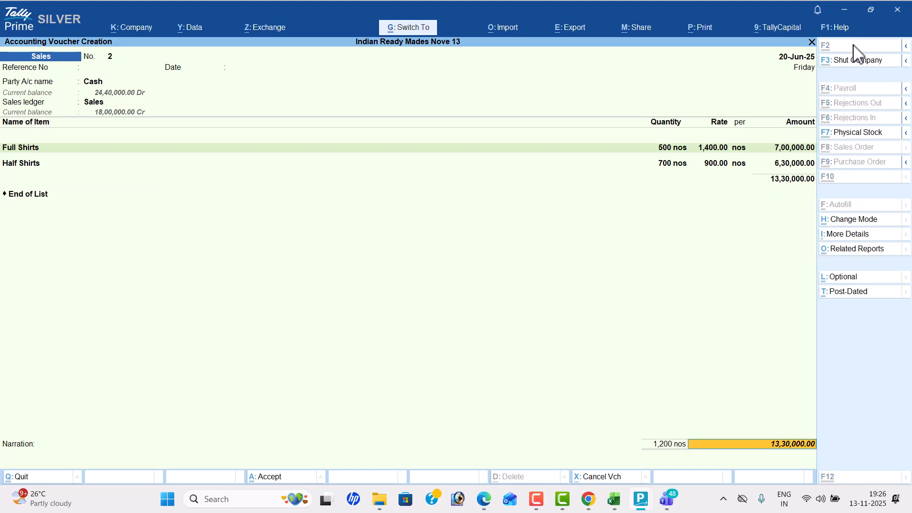
- Preview the cash sale invoice for printing, examine it enlarged down to the signature block and close the preview
{"action": "key", "text": "ctrl+p"}
{"action": "key", "text": "i"}
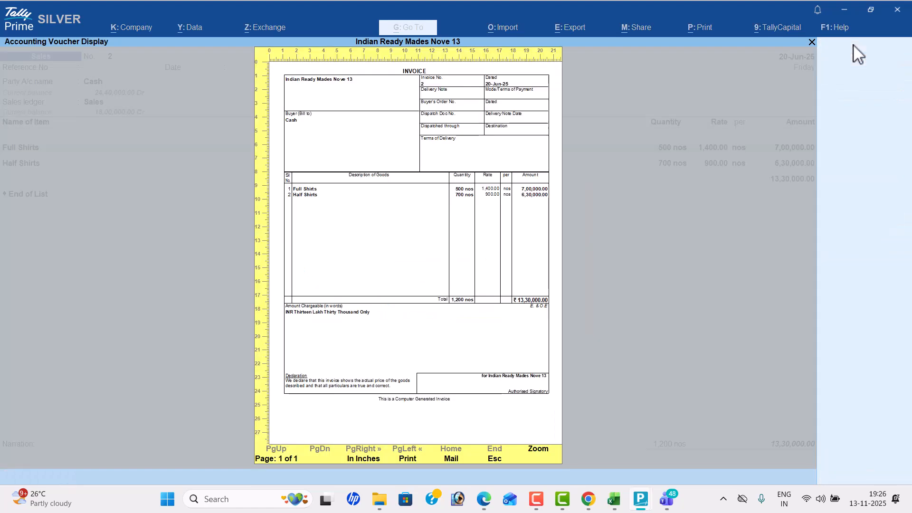
{"action": "key", "text": "alt+z"}
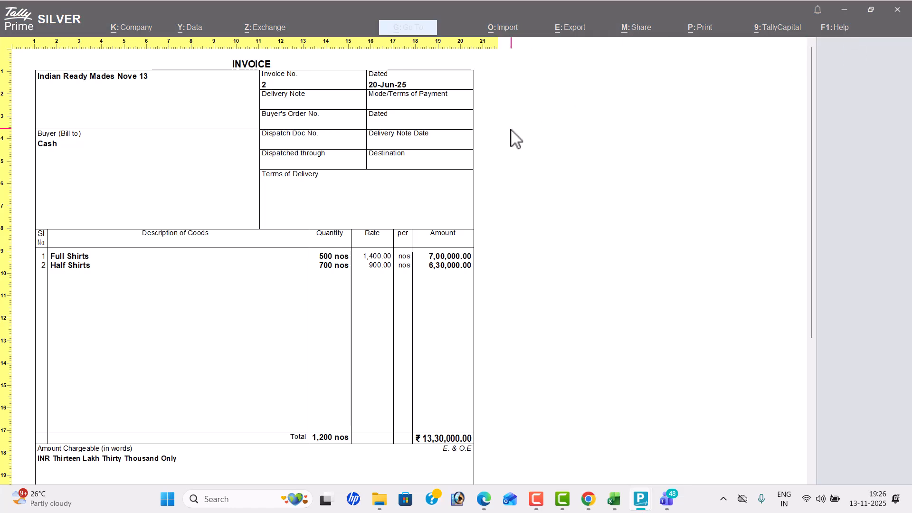
{"action": "scroll", "coordinate": [541, 159], "scroll_direction": "down", "scroll_amount": 5}
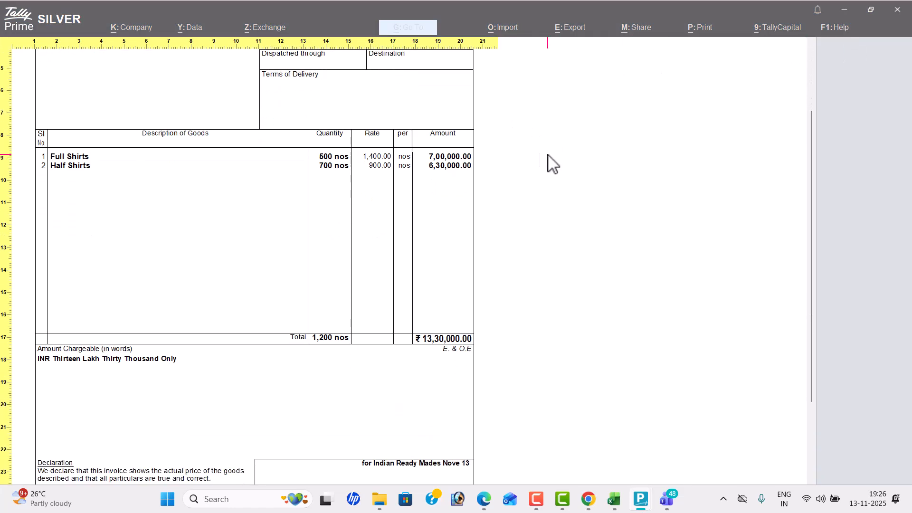
{"action": "scroll", "coordinate": [549, 162], "scroll_direction": "down", "scroll_amount": 2}
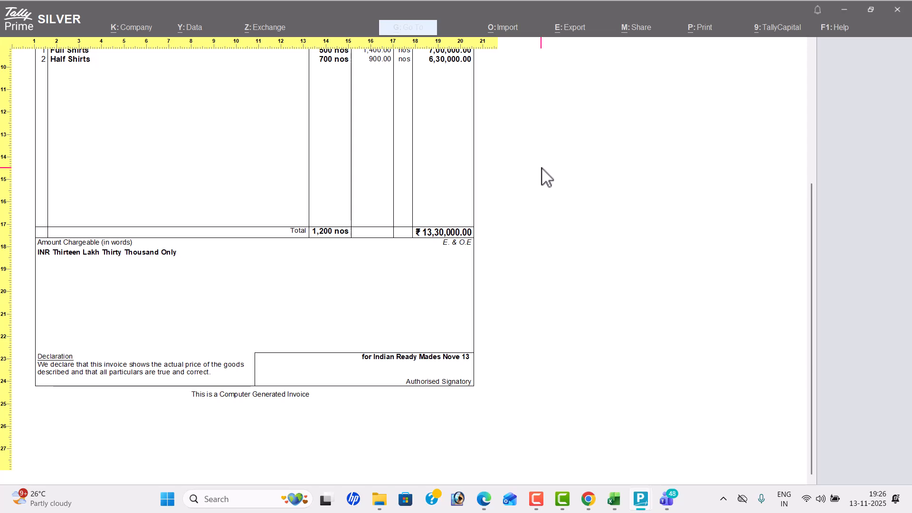
{"action": "key", "text": "alt+z"}
{"action": "key", "text": "Escape"}
{"action": "key", "text": "Escape"}
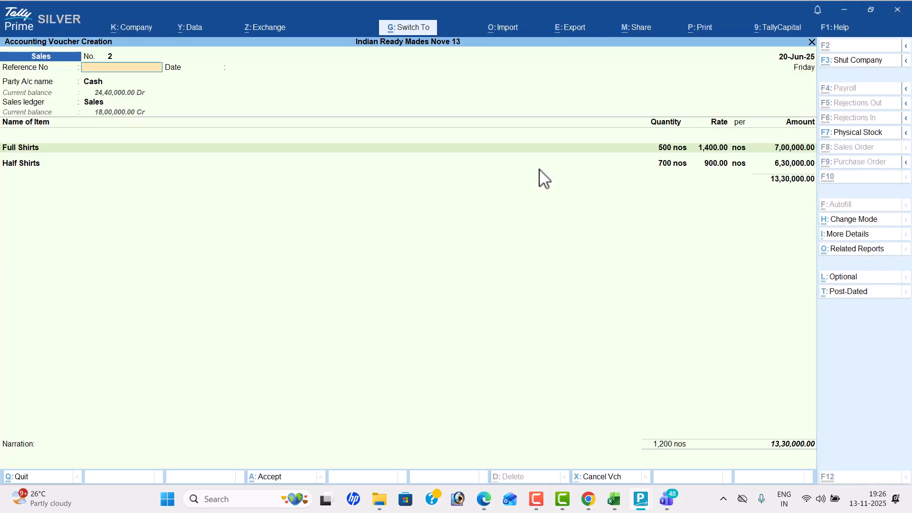
- Save the cash sales voucher and check the problem's transactions in the PDF
{"action": "key", "text": "ctrl+a"}
{"action": "key", "text": "alt+Tab"}
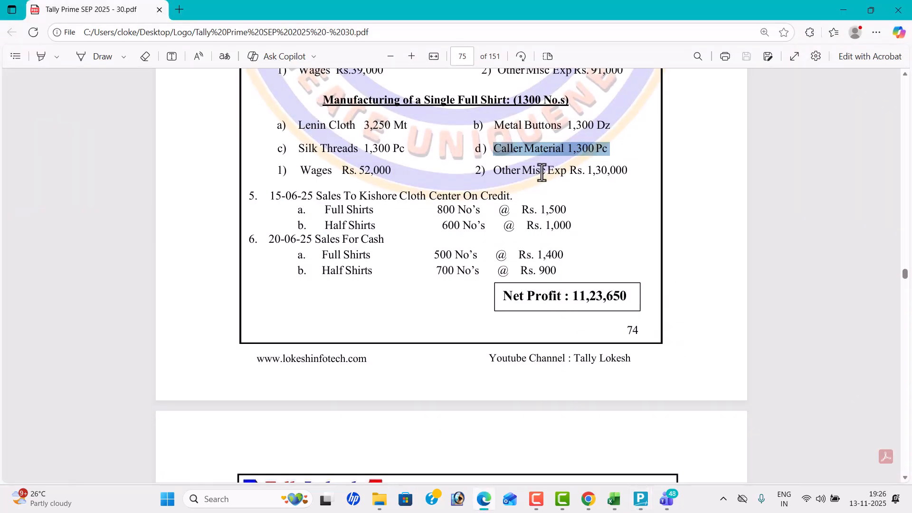
{"action": "scroll", "coordinate": [541, 172], "scroll_direction": "up", "scroll_amount": 2}
{"action": "key", "text": "alt+Tab"}
- Leave voucher entry and open the Day Book
{"action": "key", "text": "Escape"}
{"action": "key", "text": "Return"}
{"action": "key", "text": "Down"}
{"action": "key", "text": "Return"}
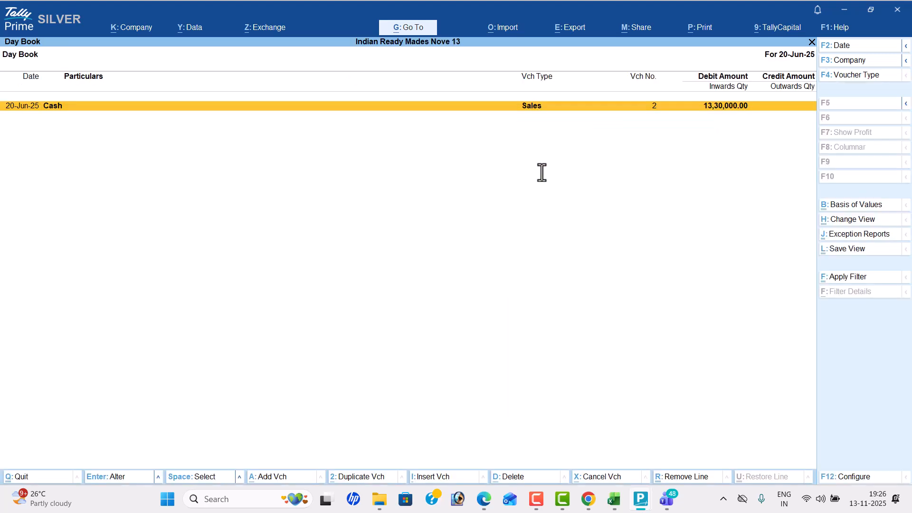
- Change the Day Book period to start on 1-6-2025, checking the transaction dates in the problem PDF
{"action": "key", "text": "alt"}
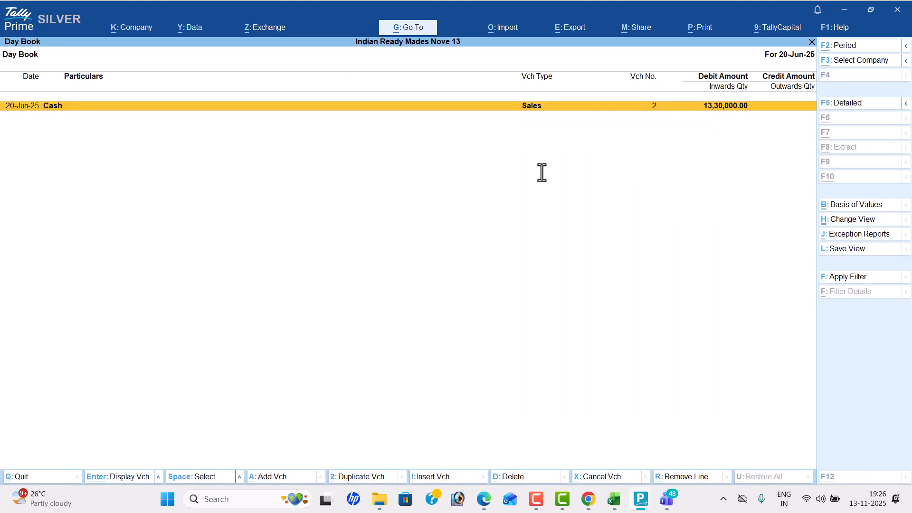
{"action": "key", "text": "alt+F2"}
{"action": "key", "text": "alt+Tab"}
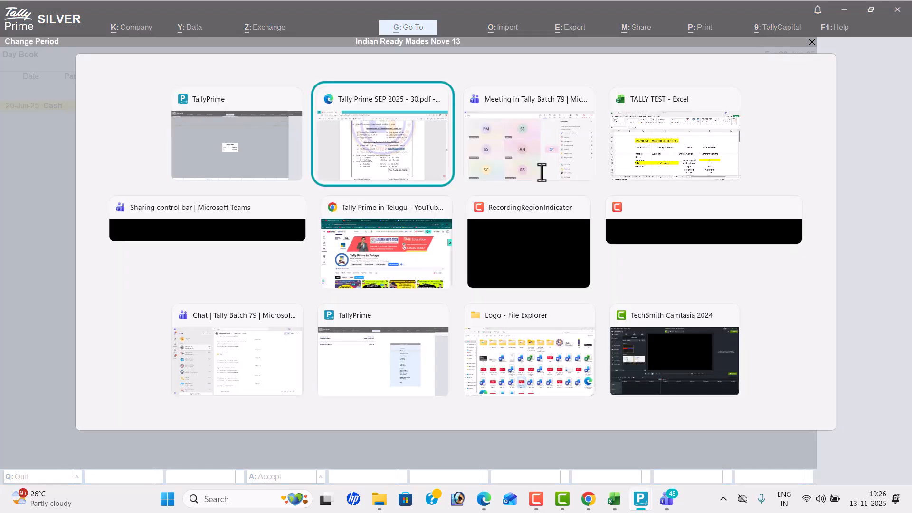
{"action": "scroll", "coordinate": [501, 208], "scroll_direction": "up", "scroll_amount": 5}
{"action": "scroll", "coordinate": [501, 207], "scroll_direction": "up", "scroll_amount": 3}
{"action": "key", "text": "alt+Tab"}
{"action": "type", "text": "1-3"}
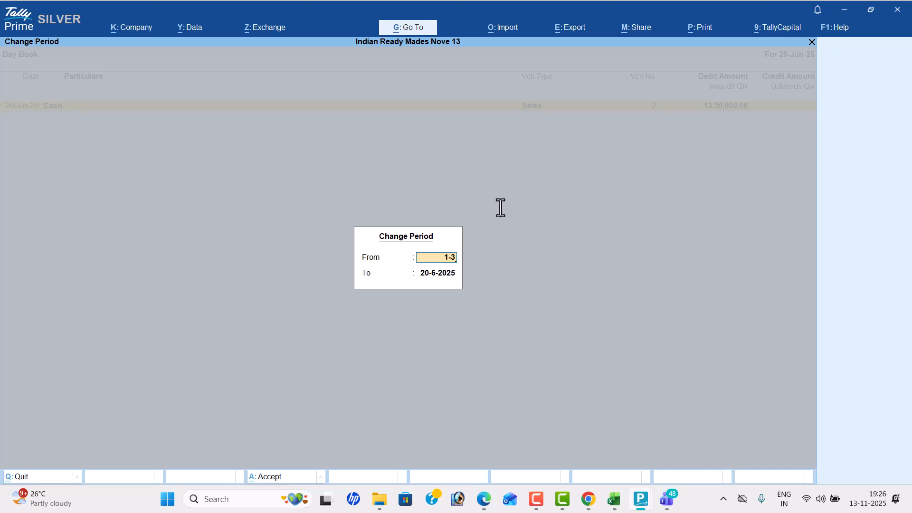
{"action": "key", "text": "BackSpace"}
{"action": "type", "text": "6"}
{"action": "key", "text": "Return"}
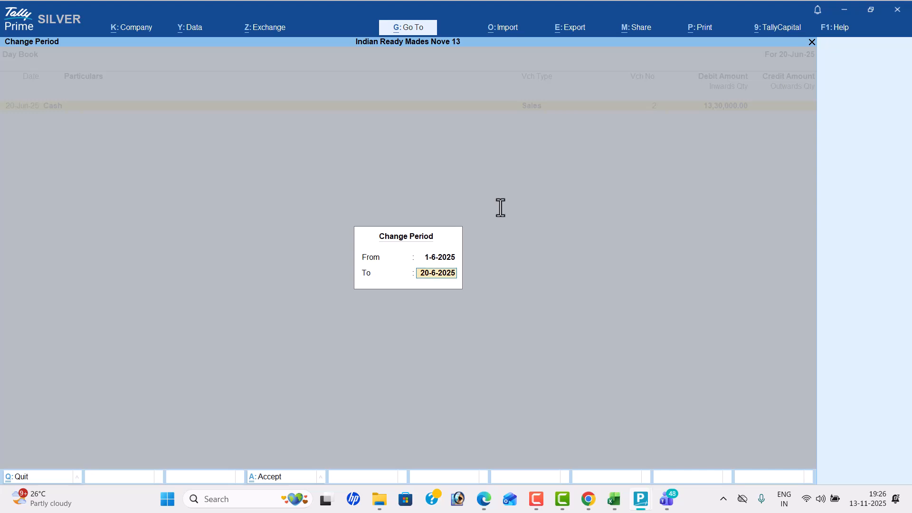
- Set the Day Book period's end date to 30-6-2025, review the June vouchers and close the report
{"action": "type", "text": "31-6"}
{"action": "key", "text": "BackSpace"}
{"action": "key", "text": "BackSpace"}
{"action": "key", "text": "BackSpace"}
{"action": "type", "text": "0-6"}
{"action": "key", "text": "Return"}
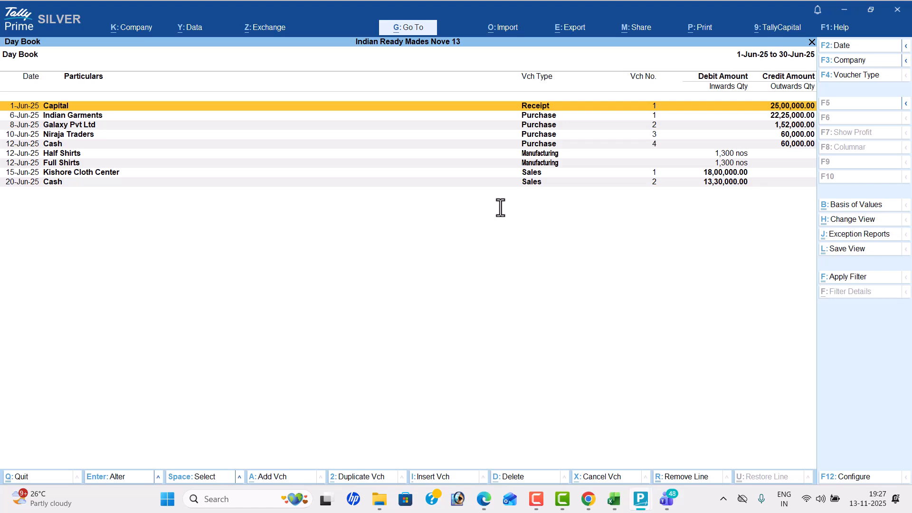
{"action": "key", "text": "Escape"}
- Open the Profit & Loss A/c in detailed format and go to the Nett Profit line
{"action": "key", "text": "Down"}
{"action": "key", "text": "Down"}
{"action": "key", "text": "Down"}
{"action": "key", "text": "Down"}
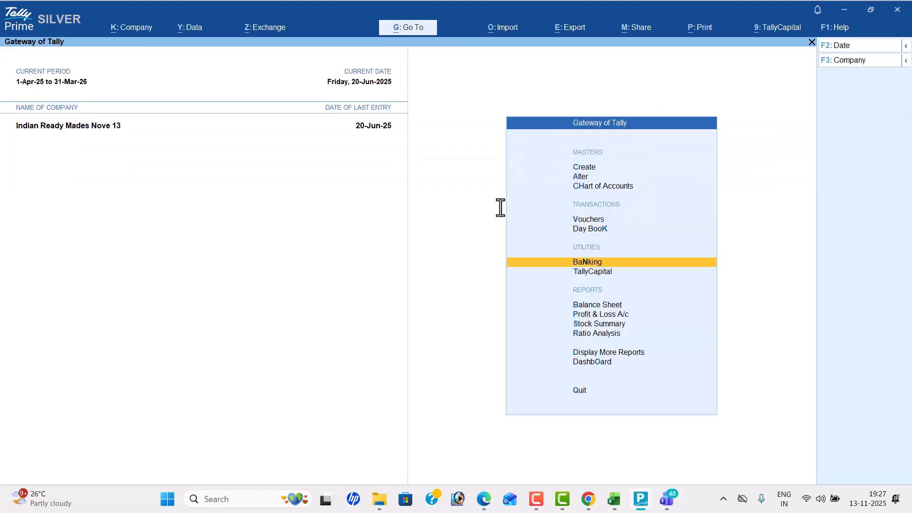
{"action": "key", "text": "Return"}
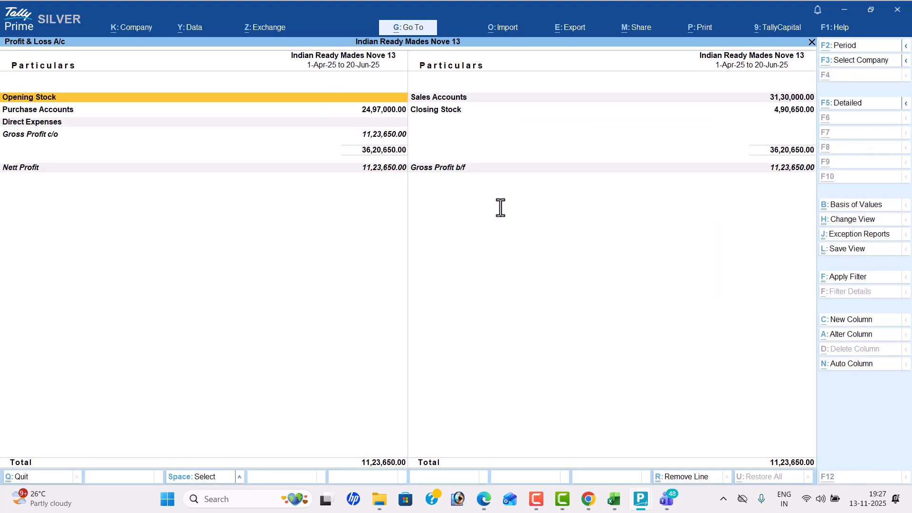
{"action": "key", "text": "alt+F5"}
{"action": "key", "text": "Down"}
{"action": "key", "text": "Down"}
{"action": "key", "text": "Down"}
{"action": "key", "text": "Down"}
{"action": "key", "text": "Down"}
{"action": "key", "text": "Down"}
{"action": "key", "text": "Down"}
{"action": "key", "text": "Down"}
{"action": "key", "text": "Down"}
{"action": "key", "text": "Down"}
{"action": "key", "text": "Down"}
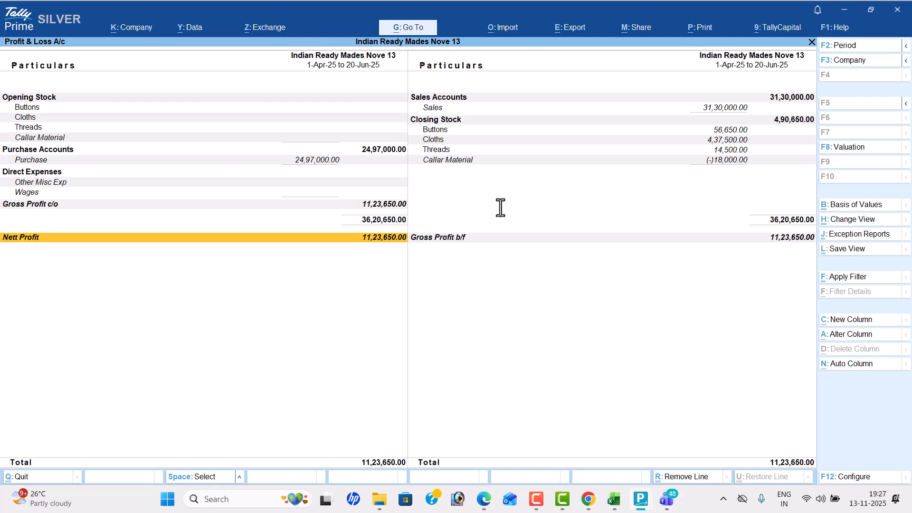
- Compare the Nett Profit with the answer given in the problem PDF, and close the Profit & Loss A/c
{"action": "key", "text": "alt+Tab"}
{"action": "scroll", "coordinate": [500, 208], "scroll_direction": "down", "scroll_amount": 7}
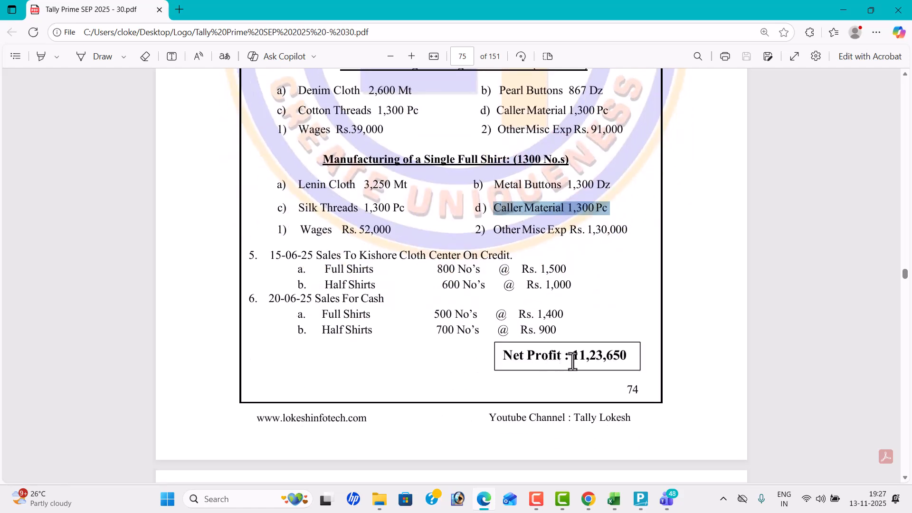
{"action": "key", "text": "alt+Tab"}
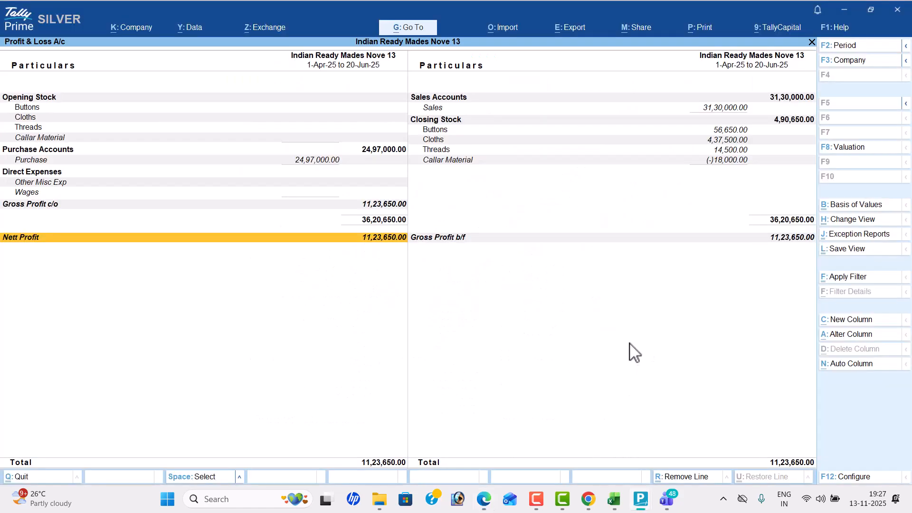
{"action": "key", "text": "Escape"}
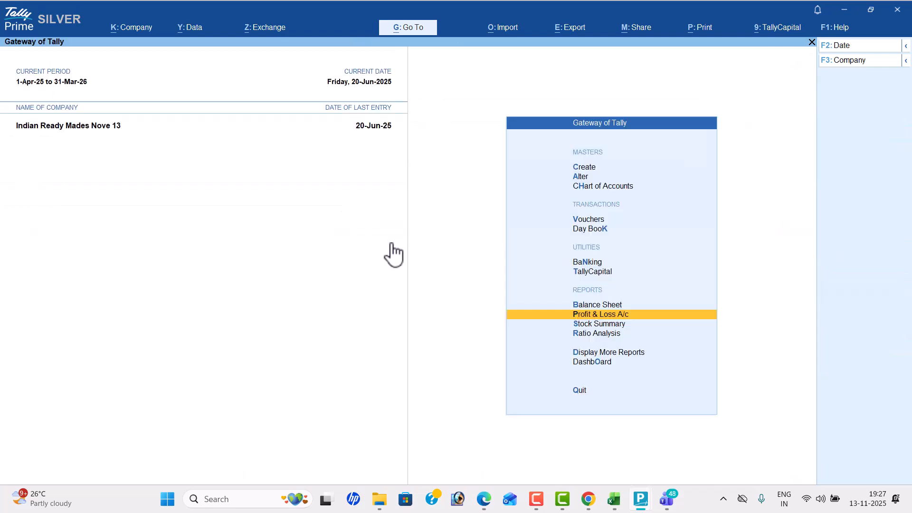
- Open the Stock Summary and expand it to the detailed format
{"action": "key", "text": "Down"}
{"action": "key", "text": "Return"}
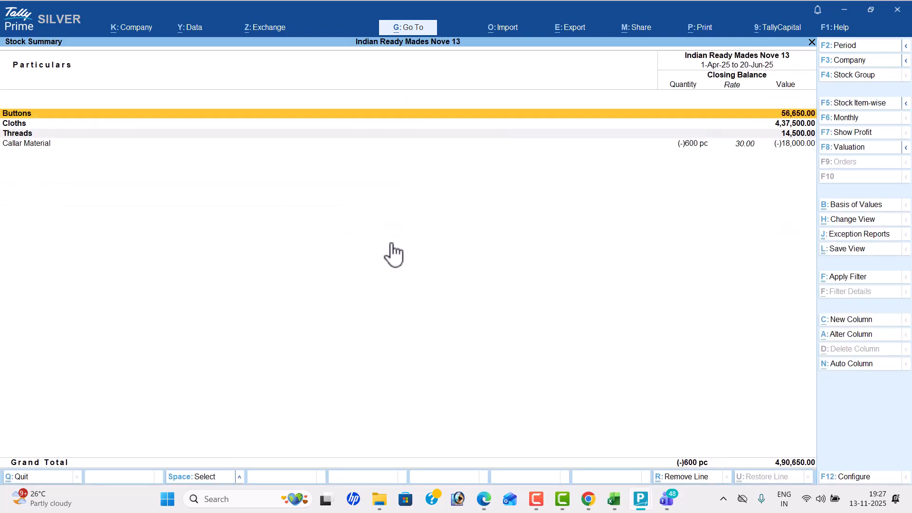
{"action": "key", "text": "alt+F5"}
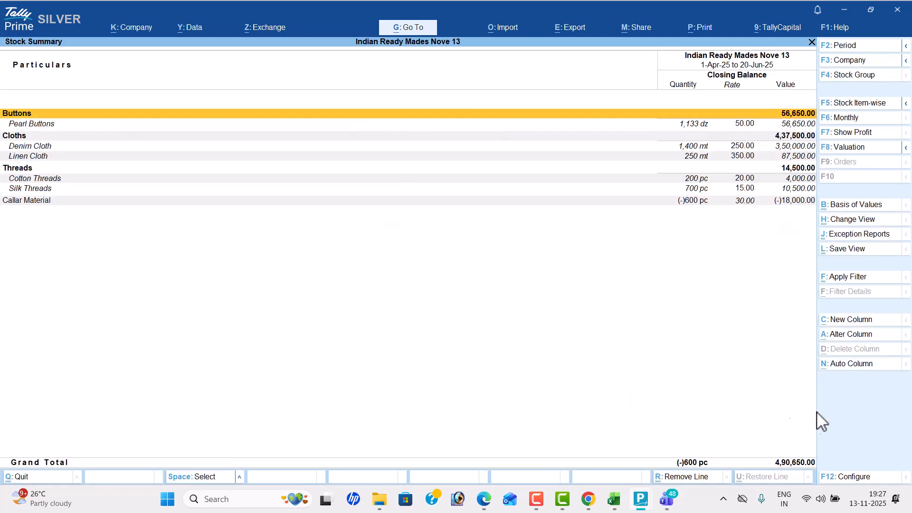
- Configure the Stock Summary with Show Goods Inwards and Show Goods Outwards set to Yes, review it and close it
{"action": "left_click", "coordinate": [853, 476]}
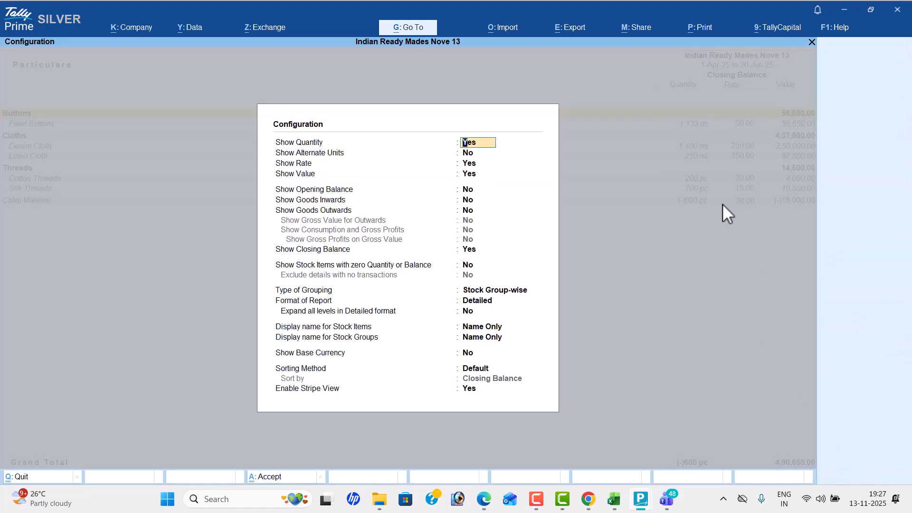
{"action": "key", "text": "Down"}
{"action": "key", "text": "Down"}
{"action": "key", "text": "Down"}
{"action": "key", "text": "Down"}
{"action": "key", "text": "Down"}
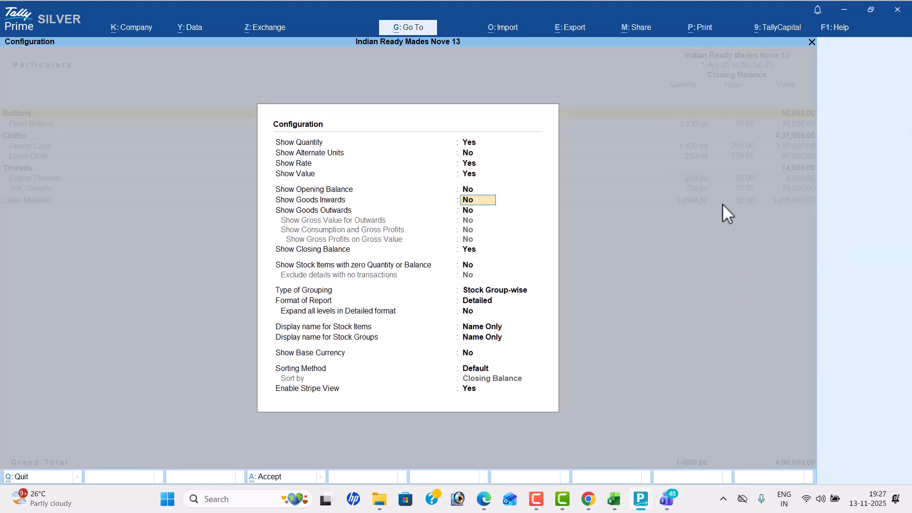
{"action": "type", "text": "yy"}
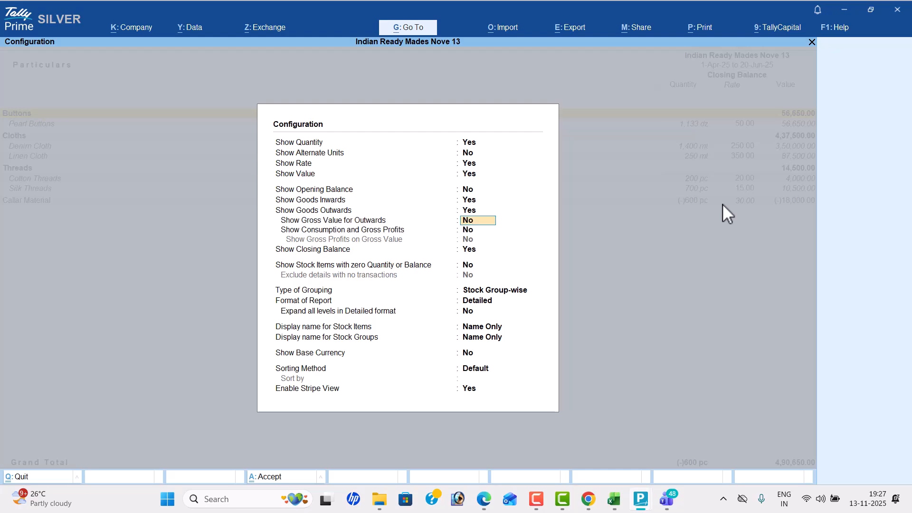
{"action": "key", "text": "Down"}
{"action": "key", "text": "Down"}
{"action": "key", "text": "Down"}
{"action": "key", "text": "Down"}
{"action": "key", "text": "Down"}
{"action": "key", "text": "Down"}
{"action": "key", "text": "Down"}
{"action": "key", "text": "Down"}
{"action": "key", "text": "Down"}
{"action": "key", "text": "Down"}
{"action": "key", "text": "Down"}
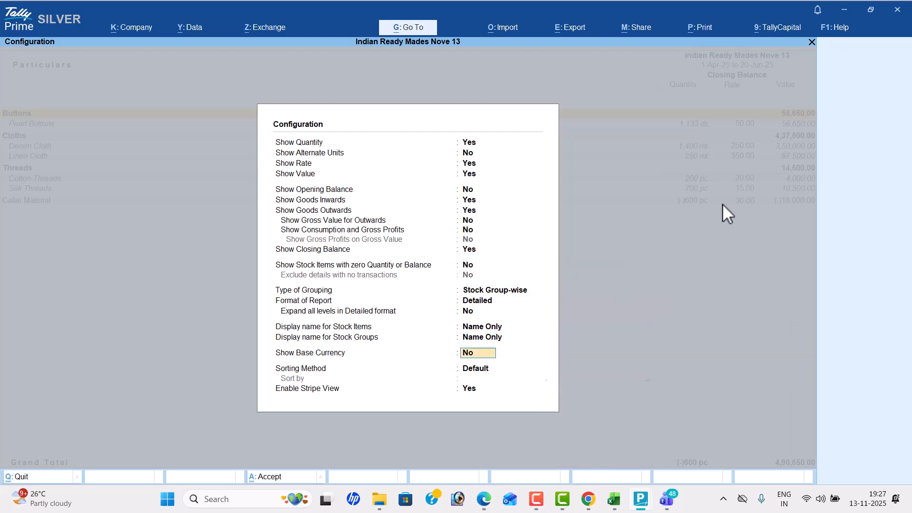
{"action": "key", "text": "Return"}
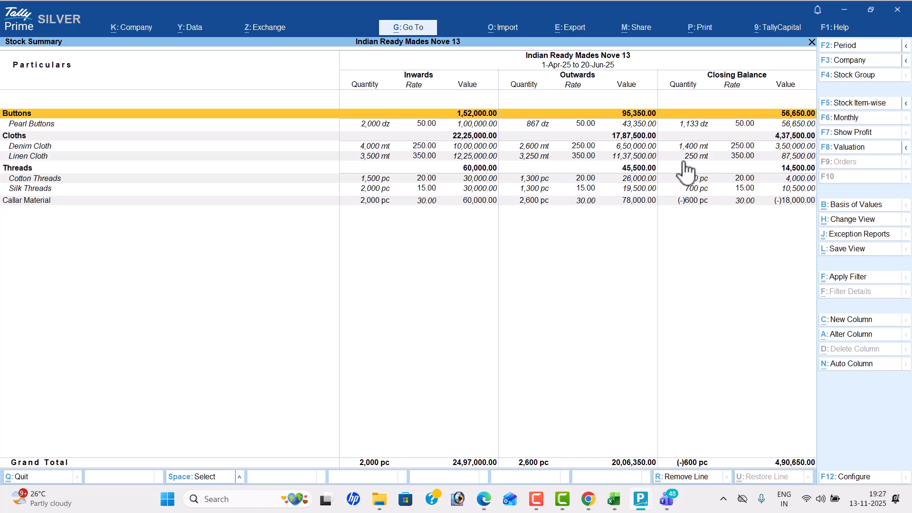
{"action": "key", "text": "Escape"}
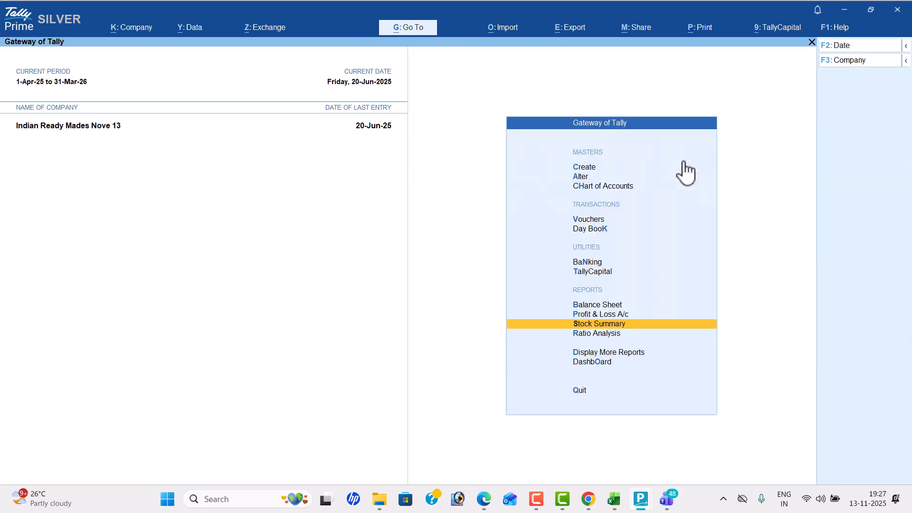
- Open the Dashboard, look over its tiles and close it
{"action": "key", "text": "Down"}
{"action": "key", "text": "Down"}
{"action": "key", "text": "Down"}
{"action": "key", "text": "Return"}
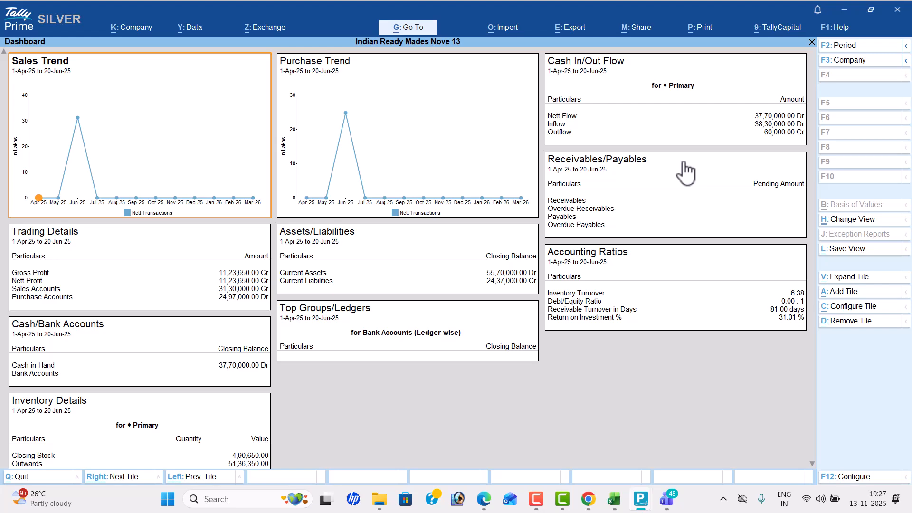
{"action": "key", "text": "Escape"}
- View the Trial Balance in detailed format and close it
{"action": "key", "text": "Up"}
{"action": "key", "text": "Return"}
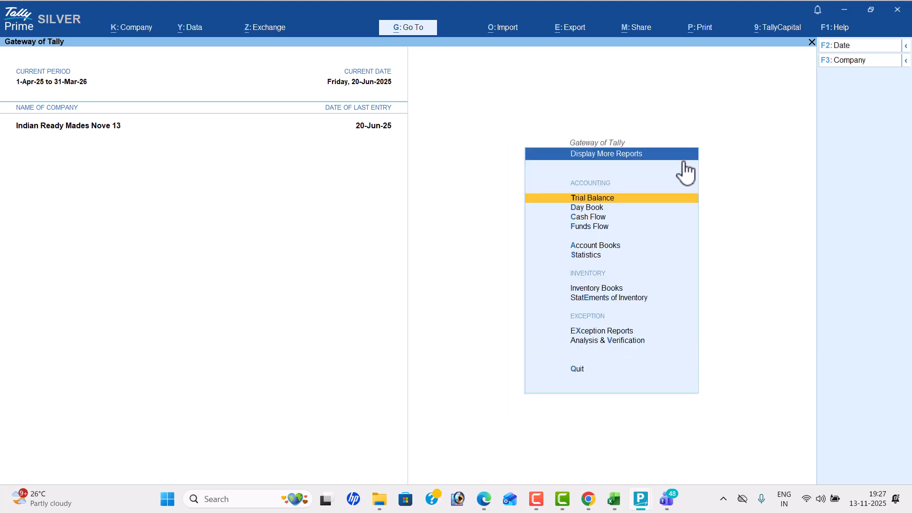
{"action": "key", "text": "Return"}
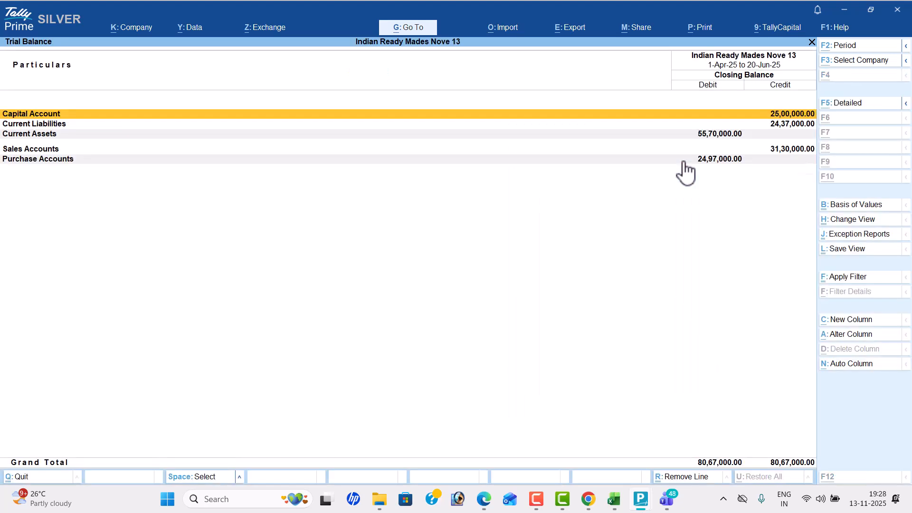
{"action": "key", "text": "alt+F5"}
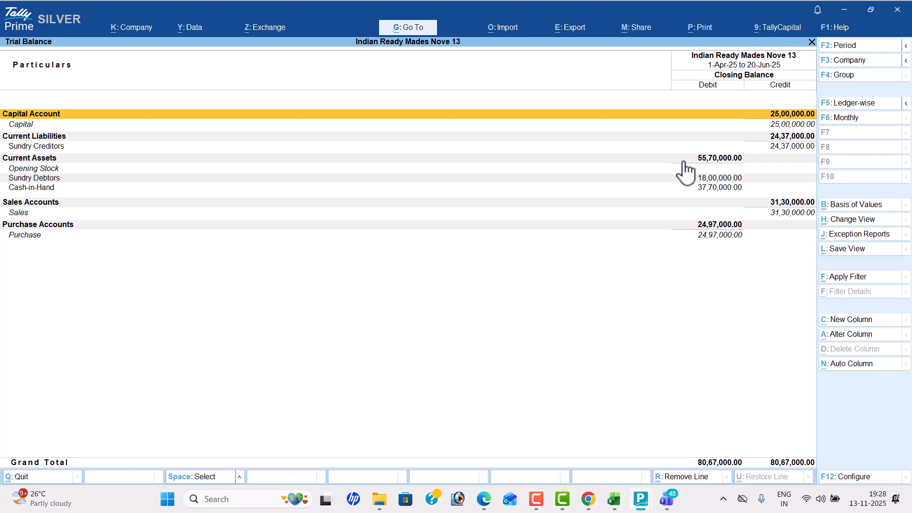
{"action": "key", "text": "Escape"}
- Go to the Account Books reports and view the Cash/Bank Book(s) briefly
{"action": "key", "text": "Down"}
{"action": "key", "text": "Down"}
- View the monthly Purchase Register and close it
{"action": "key", "text": "Down"}
{"action": "key", "text": "Down"}
{"action": "key", "text": "Return"}
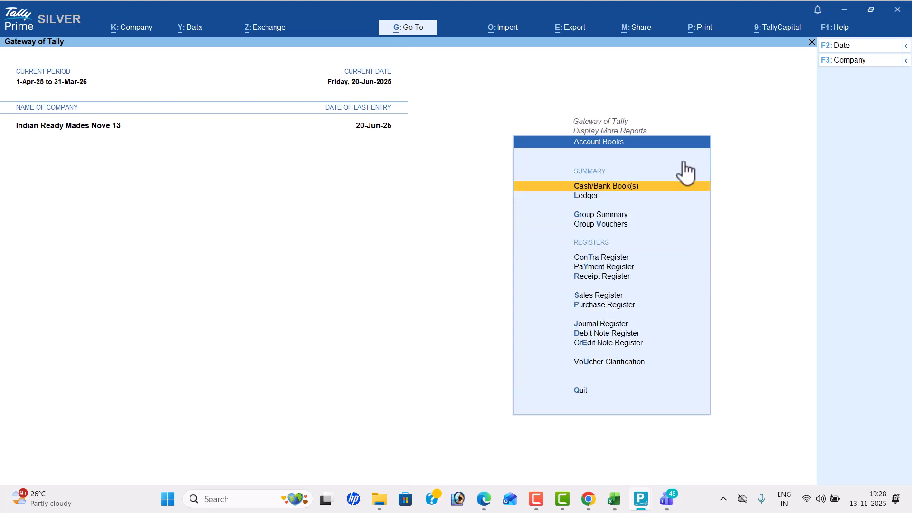
{"action": "key", "text": "Return"}
{"action": "key", "text": "Escape"}
{"action": "key", "text": "Down"}
{"action": "key", "text": "Down"}
{"action": "key", "text": "Down"}
{"action": "key", "text": "Down"}
{"action": "key", "text": "Down"}
{"action": "key", "text": "Down"}
{"action": "key", "text": "Down"}
{"action": "key", "text": "Down"}
{"action": "key", "text": "Return"}
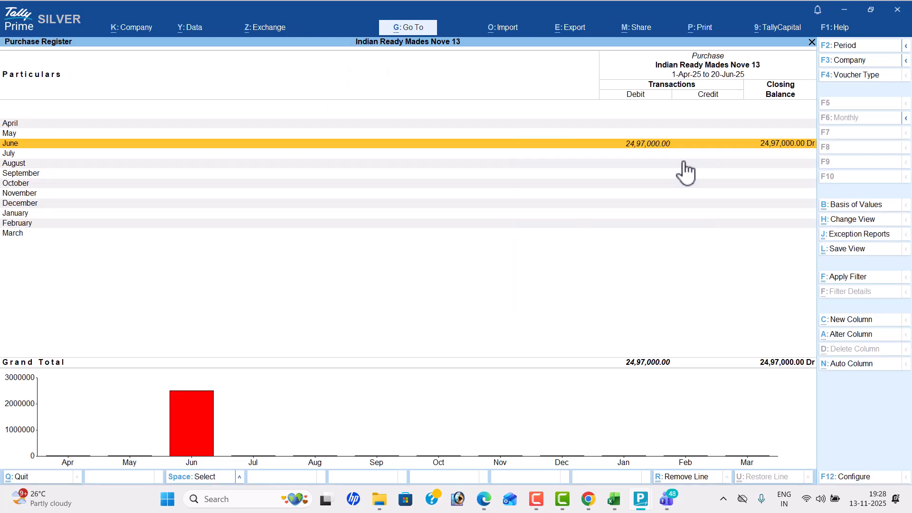
{"action": "key", "text": "Escape"}
- View the Journal Register and the Sales Register, closing each one
{"action": "key", "text": "Down"}
{"action": "key", "text": "Return"}
{"action": "key", "text": "Escape"}
{"action": "key", "text": "Up"}
- View the Receipt, Payment and Contra Registers in turn, closing each one
{"action": "key", "text": "Up"}
{"action": "key", "text": "Return"}
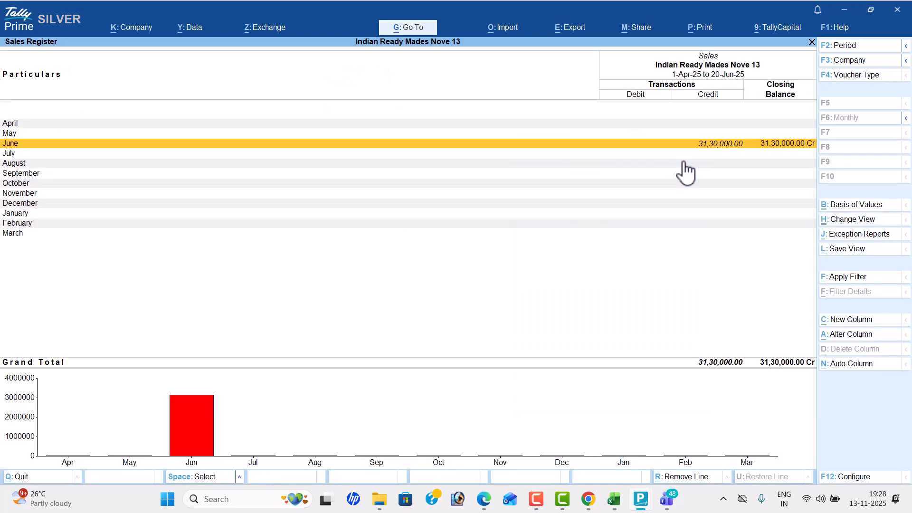
{"action": "key", "text": "Escape"}
{"action": "key", "text": "Up"}
{"action": "key", "text": "Return"}
{"action": "key", "text": "Escape"}
{"action": "key", "text": "Up"}
{"action": "key", "text": "Return"}
{"action": "key", "text": "Escape"}
{"action": "key", "text": "Up"}
{"action": "key", "text": "Return"}
{"action": "key", "text": "Escape"}
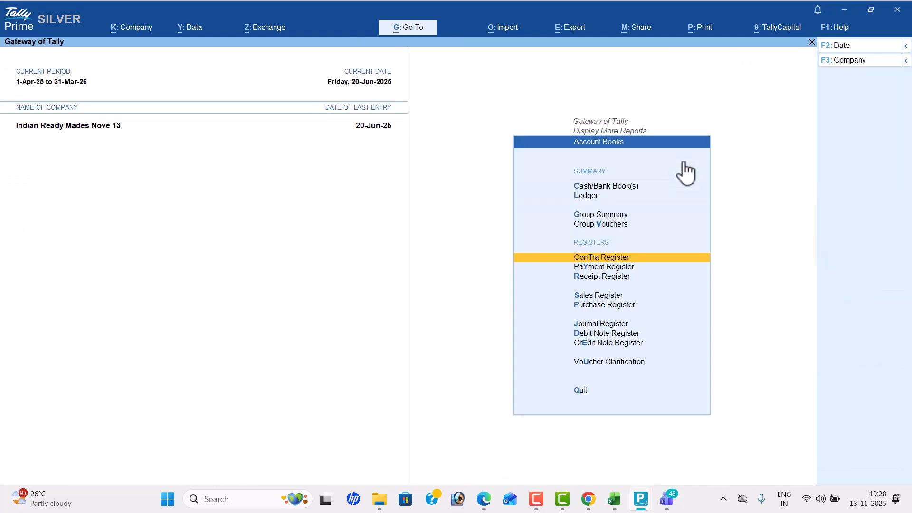
- Leave Account Books, open Statistics and go through the counts under Types of Vouchers, including Purchase and Receipt
{"action": "key", "text": "Escape"}
{"action": "key", "text": "Down"}
{"action": "key", "text": "Return"}
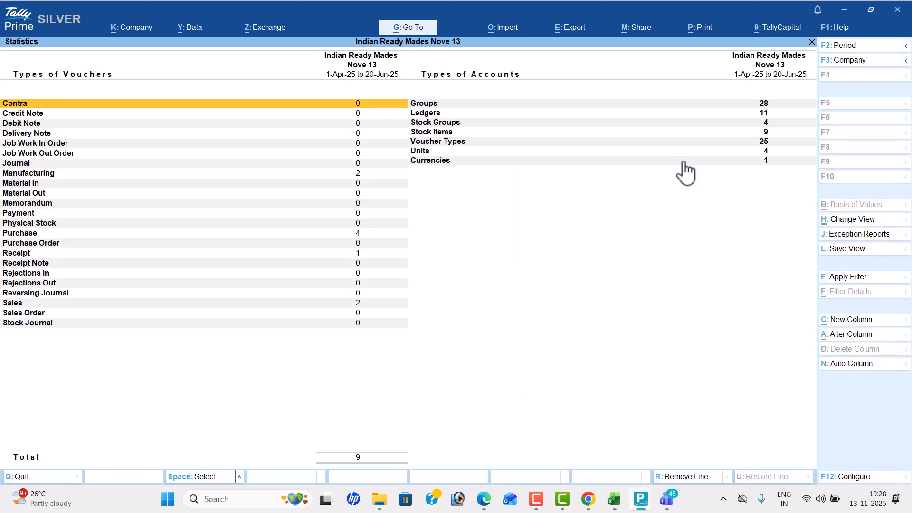
{"action": "key", "text": "Down"}
{"action": "key", "text": "Down"}
{"action": "key", "text": "Down"}
{"action": "key", "text": "Down"}
{"action": "key", "text": "Down"}
{"action": "key", "text": "Down"}
{"action": "key", "text": "Down"}
{"action": "key", "text": "Down"}
{"action": "key", "text": "Up"}
{"action": "key", "text": "Down"}
{"action": "key", "text": "Down"}
{"action": "key", "text": "Down"}
{"action": "key", "text": "Down"}
{"action": "key", "text": "Down"}
{"action": "key", "text": "Down"}
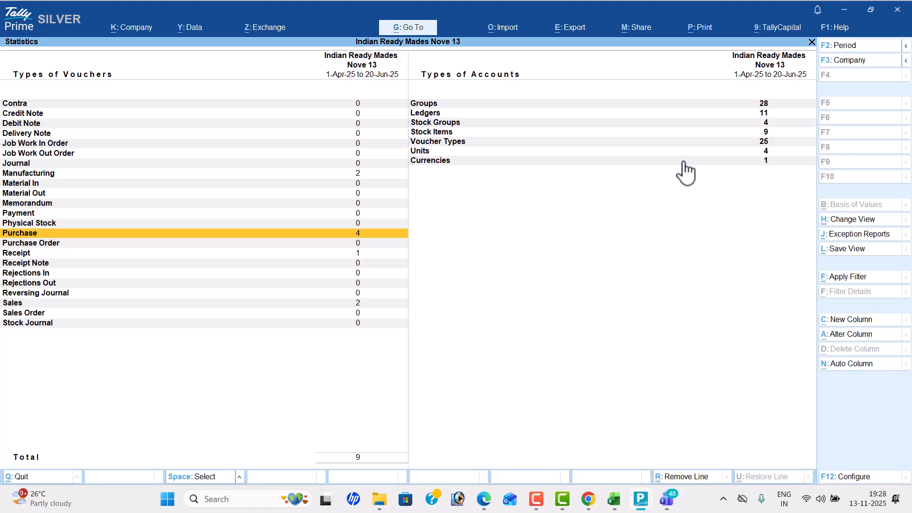
{"action": "key", "text": "Down"}
{"action": "key", "text": "Down"}
- Review the Types of Accounts counts in Statistics, from Groups and Ledgers down to Currencies
{"action": "key", "text": "Down"}
{"action": "key", "text": "Down"}
{"action": "key", "text": "Down"}
{"action": "key", "text": "Down"}
{"action": "key", "text": "Down"}
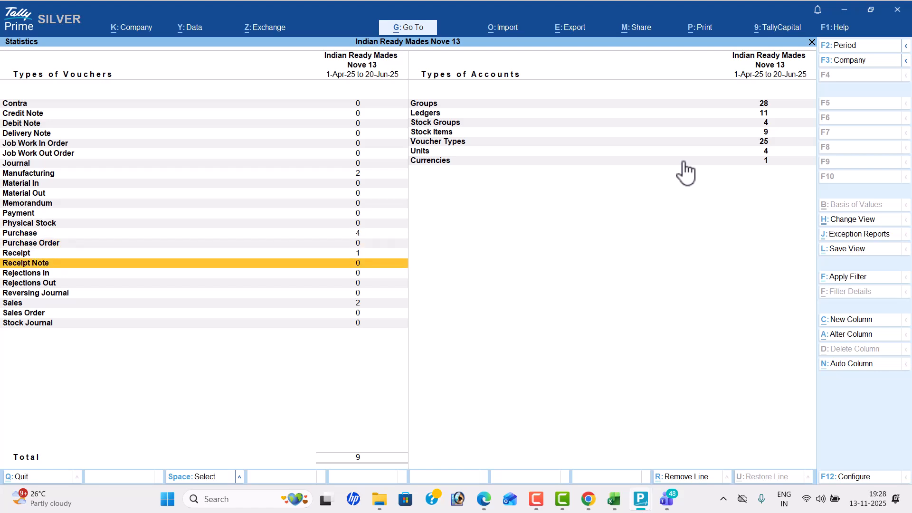
{"action": "key", "text": "Right"}
{"action": "key", "text": "Up"}
{"action": "key", "text": "Up"}
{"action": "key", "text": "Up"}
{"action": "key", "text": "Up"}
{"action": "key", "text": "Up"}
{"action": "key", "text": "Up"}
{"action": "key", "text": "Down"}
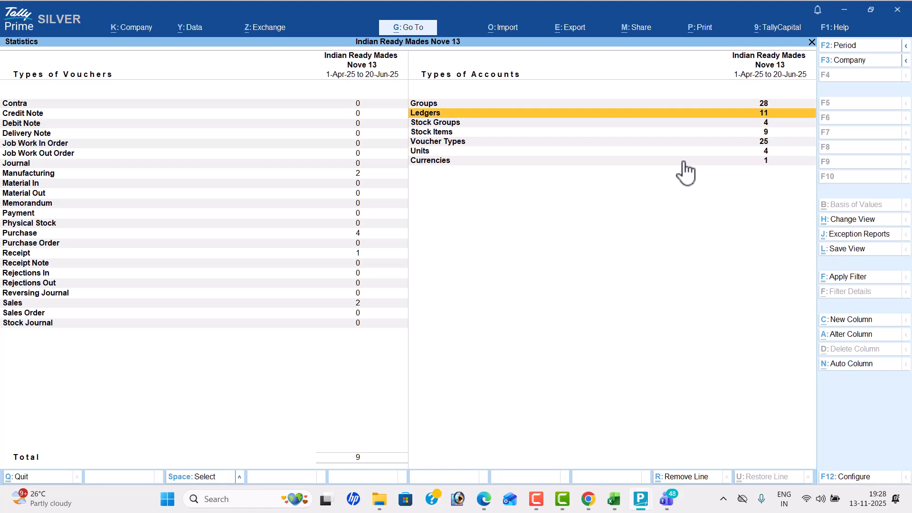
{"action": "key", "text": "Down"}
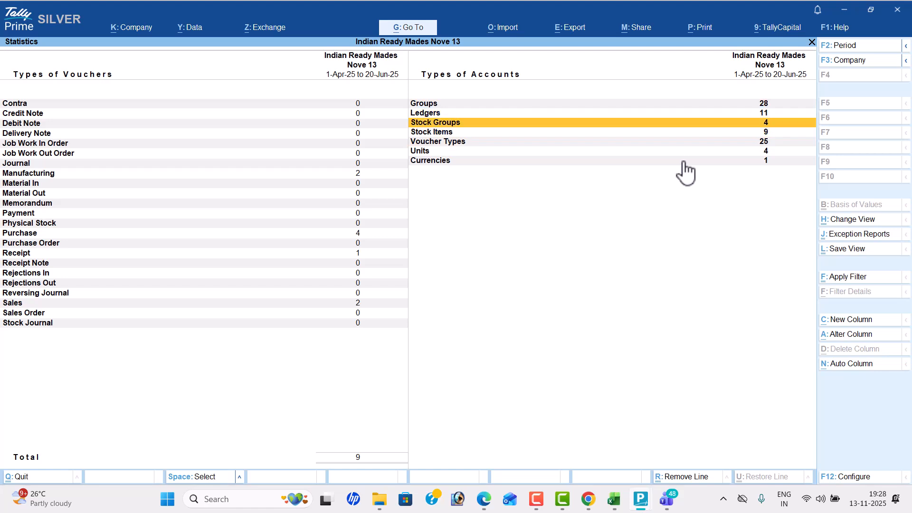
{"action": "key", "text": "Down"}
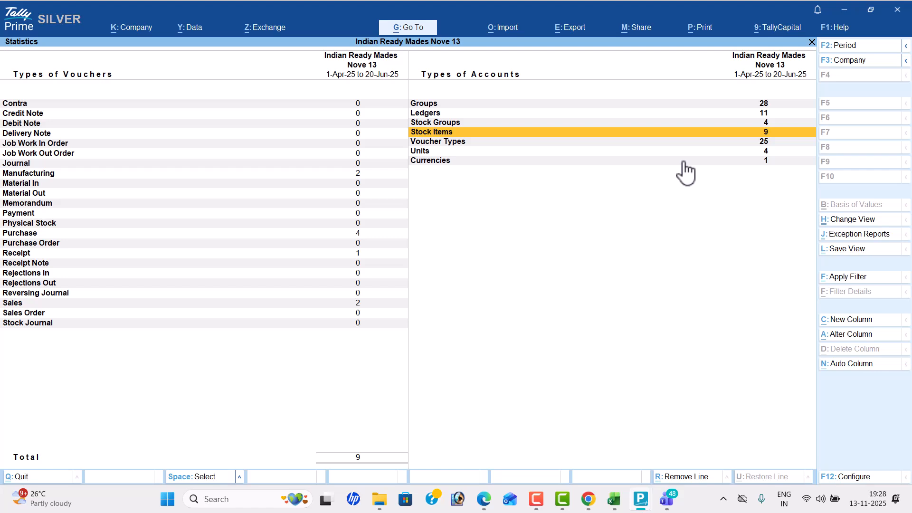
{"action": "key", "text": "Down"}
{"action": "key", "text": "Down"}
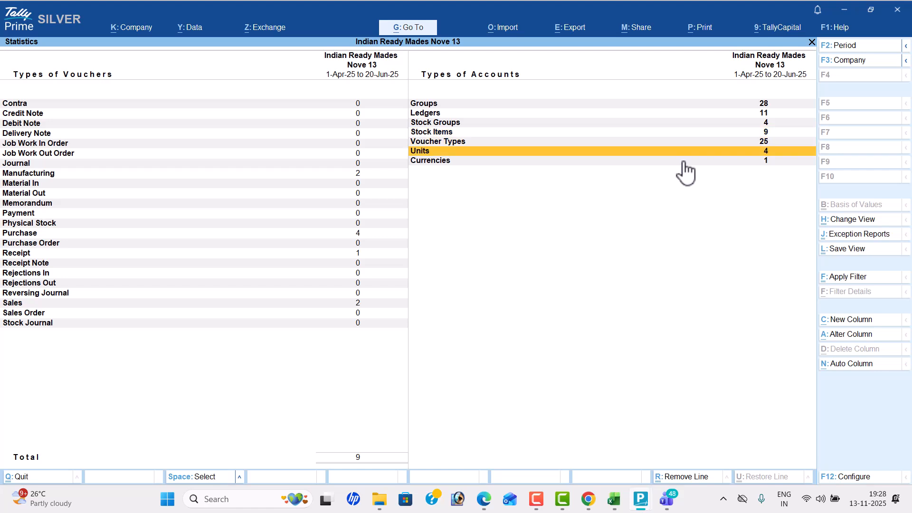
{"action": "key", "text": "Down"}
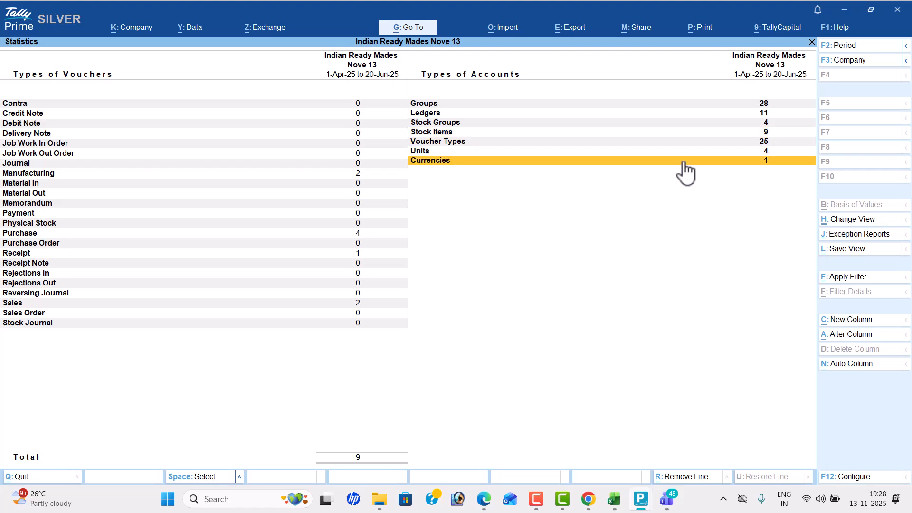
- Leave Statistics and open the Inventory Books monthly summary for the stock item Denim Cloth
{"action": "key", "text": "Escape"}
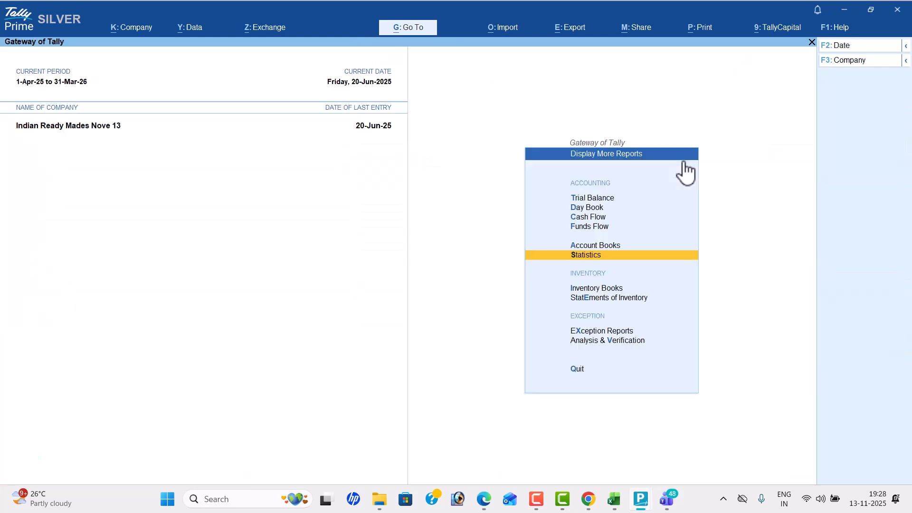
{"action": "key", "text": "Down"}
{"action": "key", "text": "Return"}
{"action": "key", "text": "Return"}
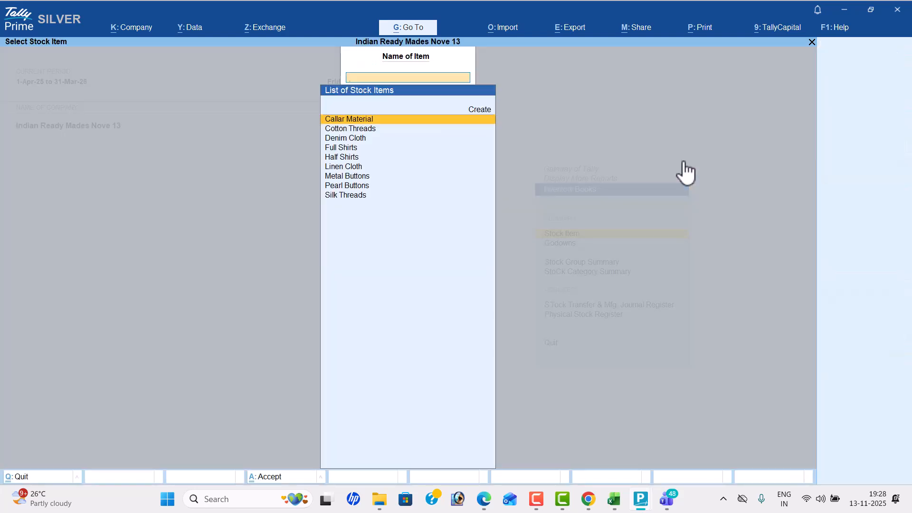
{"action": "key", "text": "Down"}
{"action": "key", "text": "Down"}
{"action": "key", "text": "Return"}
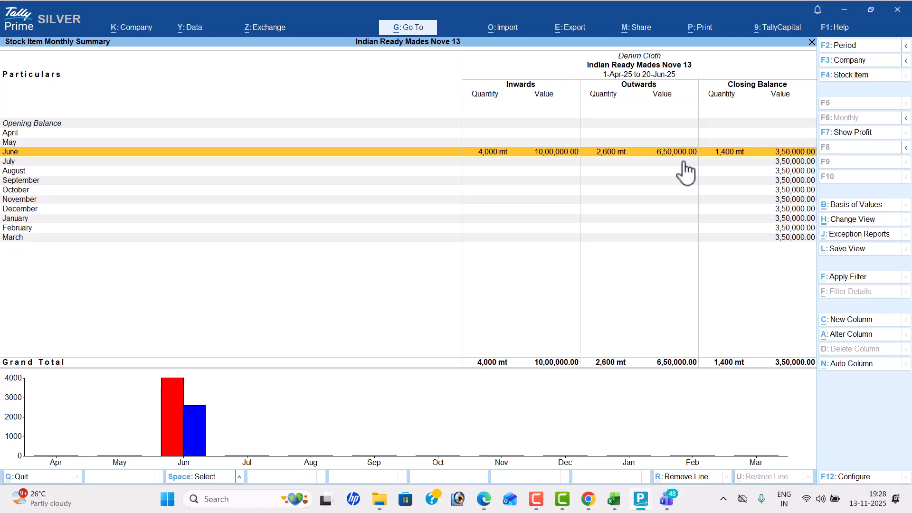
- View the stock item monthly summaries of Full Shirts, Half Shirts and Linen Cloth in turn
{"action": "key", "text": "F4"}
{"action": "key", "text": "Down"}
{"action": "key", "text": "Return"}
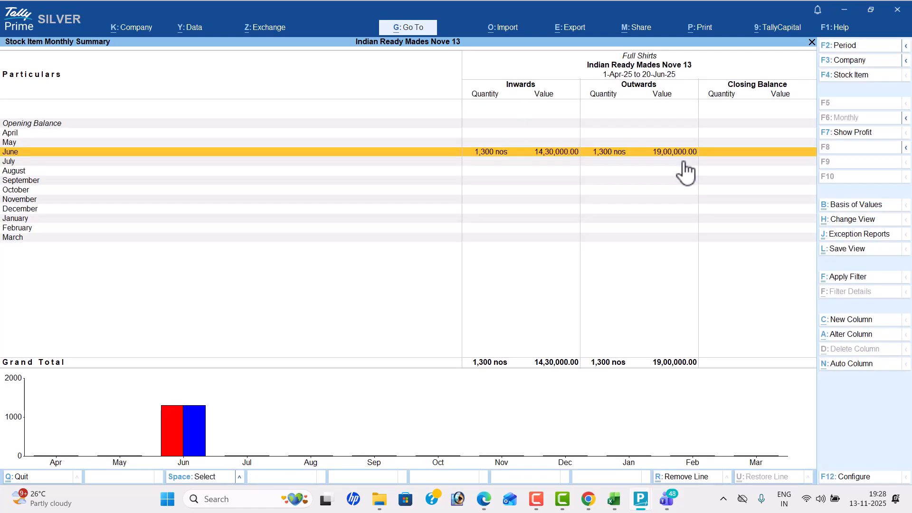
{"action": "key", "text": "F4"}
{"action": "key", "text": "Down"}
{"action": "key", "text": "Return"}
{"action": "key", "text": "F4"}
{"action": "key", "text": "Down"}
{"action": "key", "text": "Return"}
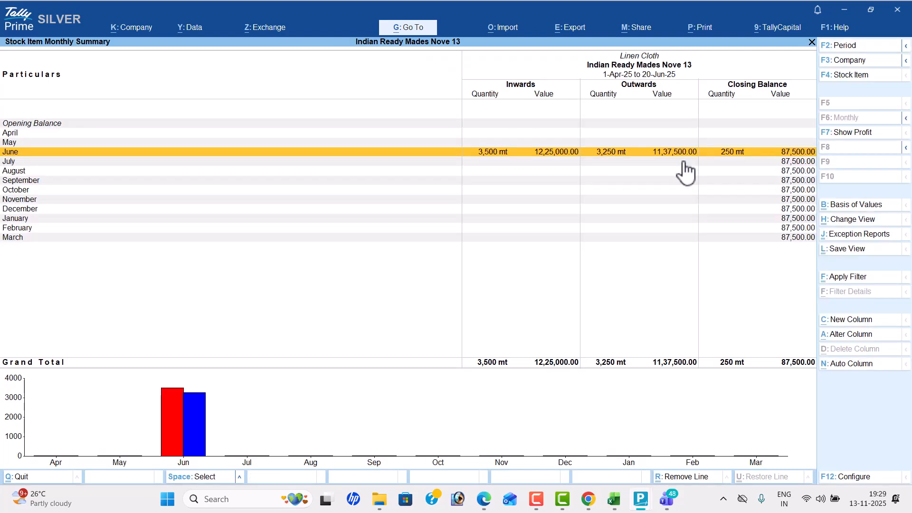
- View the monthly summaries of Metal Buttons and Pearl Buttons, and leave Inventory Books
{"action": "key", "text": "F4"}
{"action": "key", "text": "Down"}
{"action": "key", "text": "Return"}
{"action": "key", "text": "F4"}
{"action": "key", "text": "Down"}
{"action": "key", "text": "Return"}
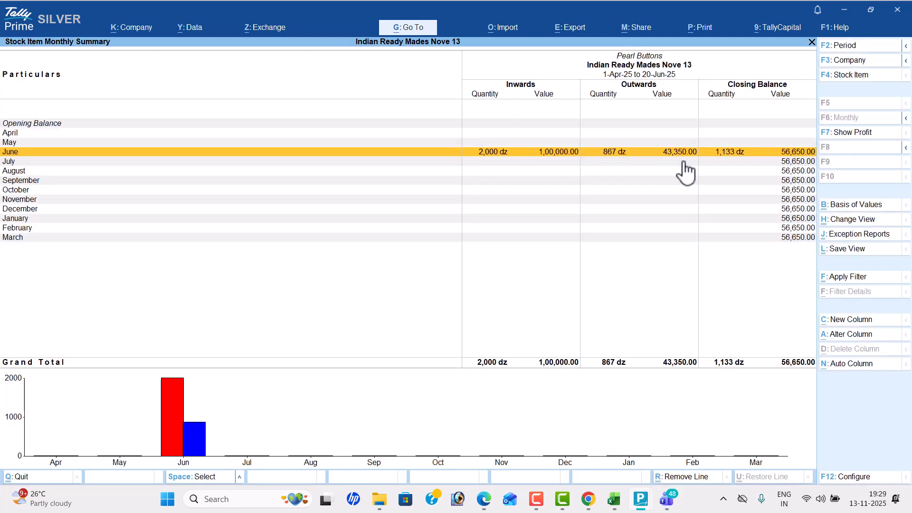
{"action": "key", "text": "Escape"}
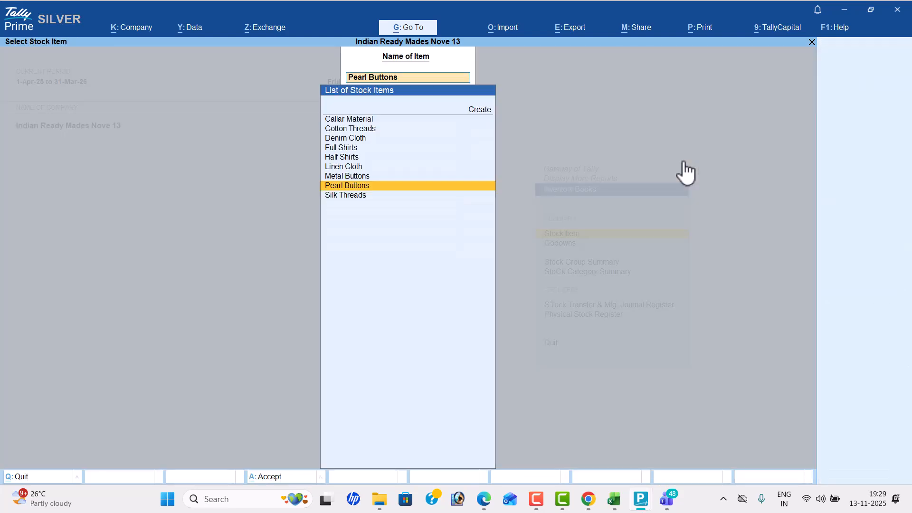
{"action": "key", "text": "Escape"}
{"action": "key", "text": "Escape"}
- Open Stock Query under Statements of Inventory and view the details of Full Shirts and Denim Cloth
{"action": "key", "text": "Down"}
{"action": "key", "text": "Return"}
{"action": "key", "text": "Return"}
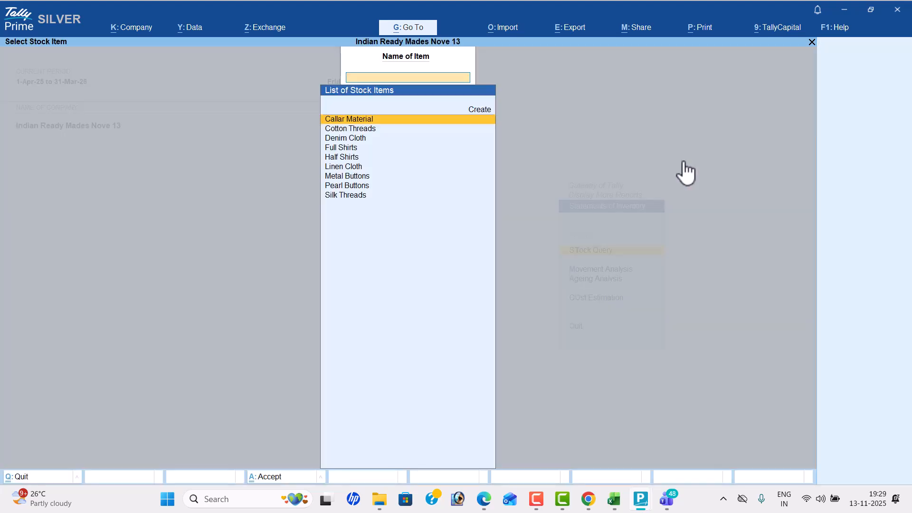
{"action": "key", "text": "Down"}
{"action": "key", "text": "Down"}
{"action": "key", "text": "Down"}
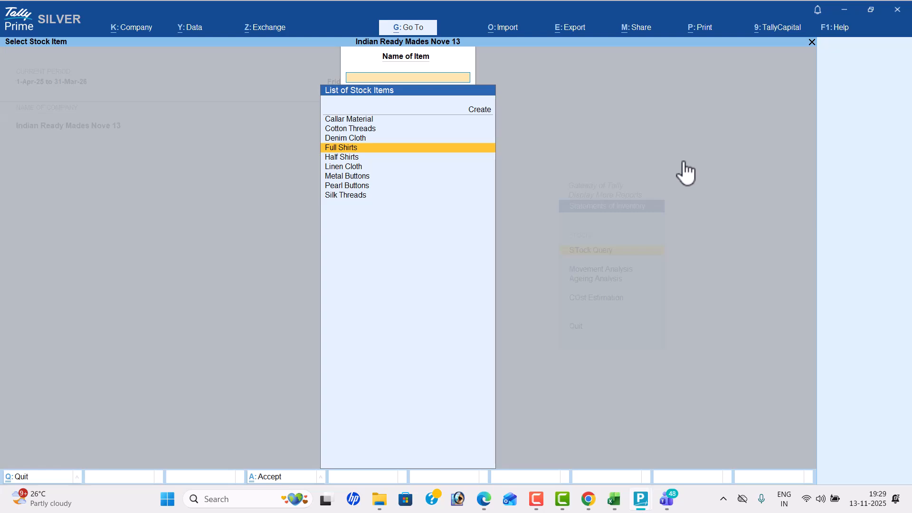
{"action": "key", "text": "Return"}
{"action": "key", "text": "Escape"}
{"action": "key", "text": "Up"}
{"action": "key", "text": "Return"}
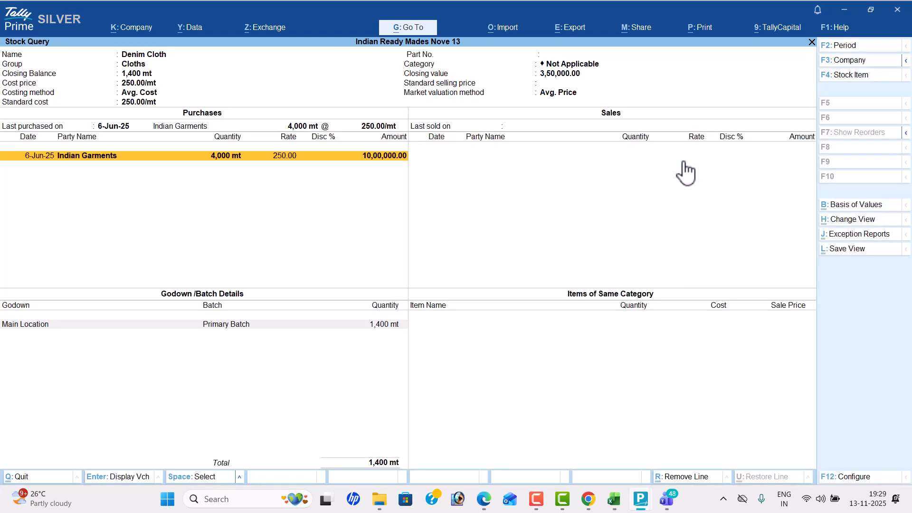
- Close the Denim Cloth query, view the Stock Query for Linen Cloth and close it
{"action": "key", "text": "Escape"}
{"action": "key", "text": "Down"}
{"action": "key", "text": "Down"}
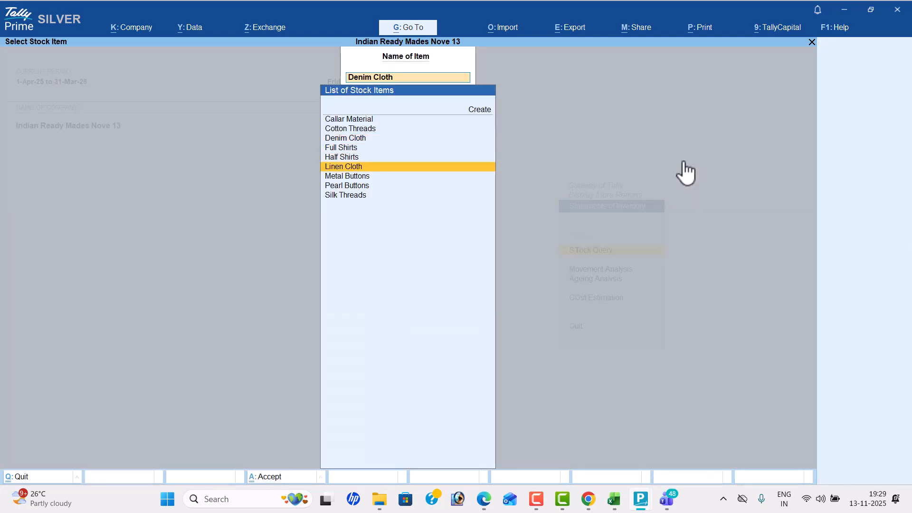
{"action": "key", "text": "Down"}
{"action": "key", "text": "Return"}
{"action": "key", "text": "Escape"}
- View the Stock Query for Metal Buttons and Pearl Buttons, and return to the Gateway of Tally main menu
{"action": "key", "text": "Down"}
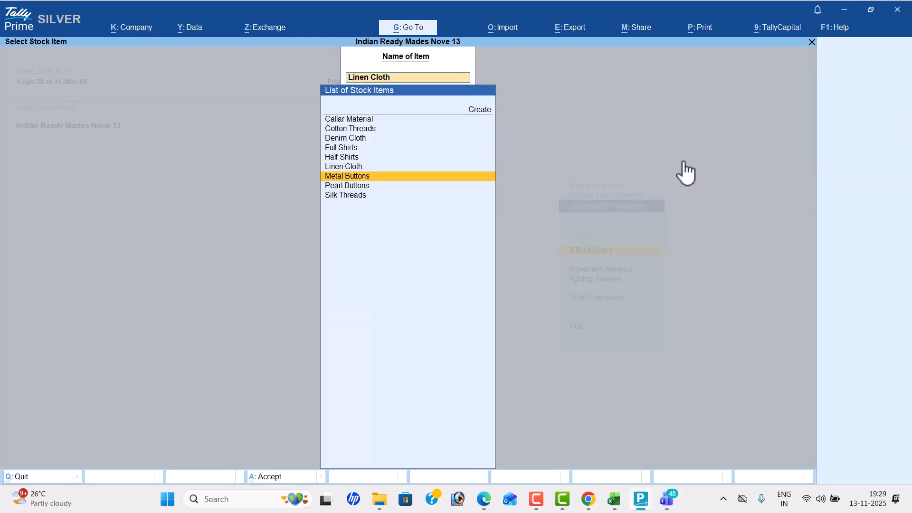
{"action": "key", "text": "Return"}
{"action": "key", "text": "Escape"}
{"action": "key", "text": "Down"}
{"action": "key", "text": "Return"}
{"action": "key", "text": "Escape"}
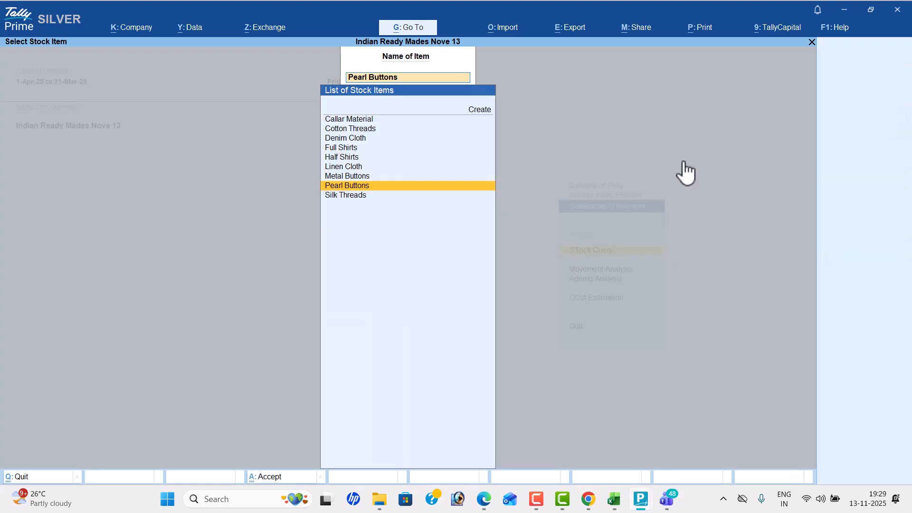
{"action": "key", "text": "Escape"}
{"action": "key", "text": "Escape"}
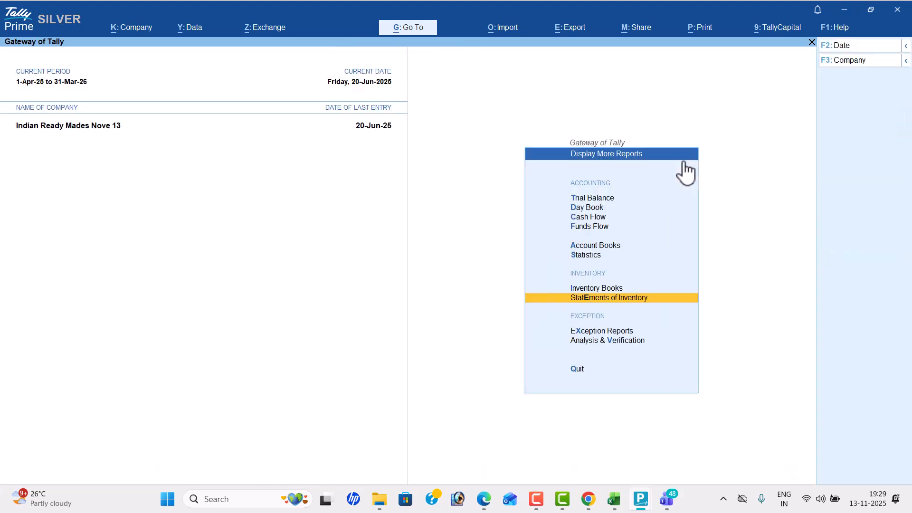
{"action": "key", "text": "Escape"}
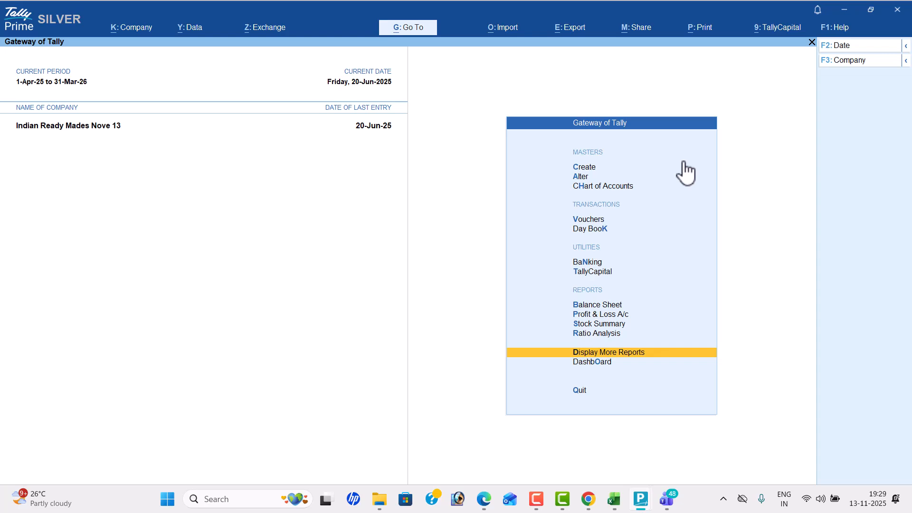
- Switch to the Microsoft Teams meeting window for Tally Batch 79
{"action": "key", "text": "alt+Tab"}
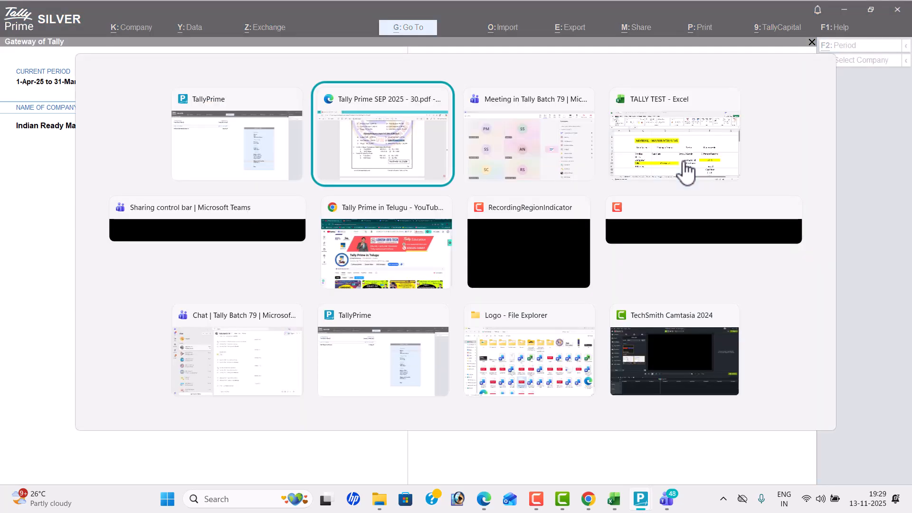
{"action": "key", "text": "alt+Tab"}
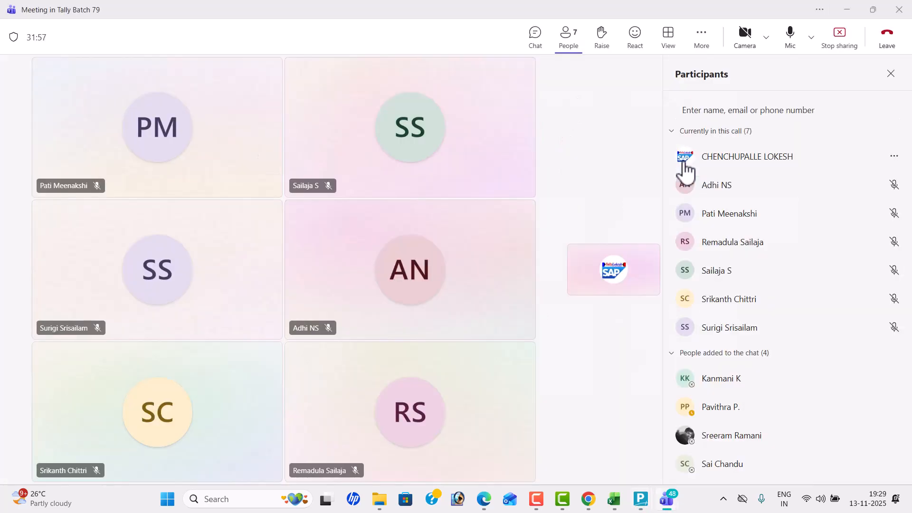
{"action": "mouse_move", "coordinate": [685, 166]}
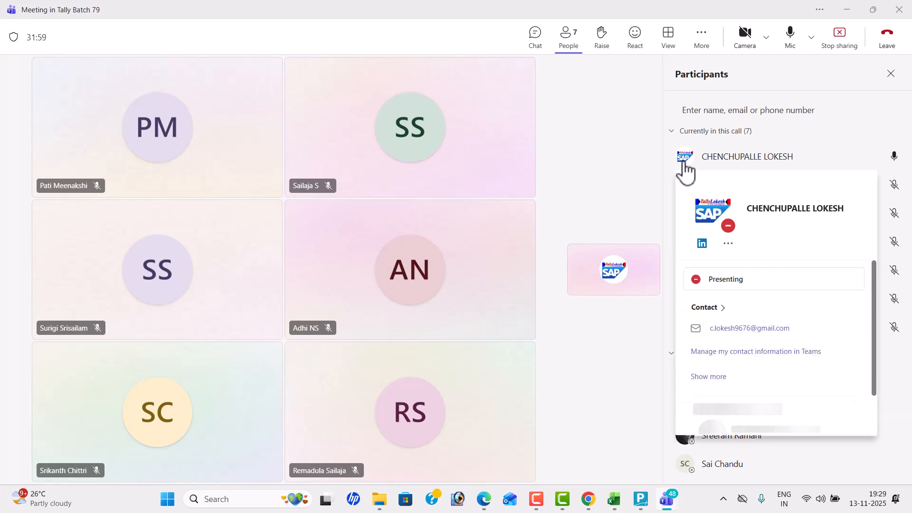